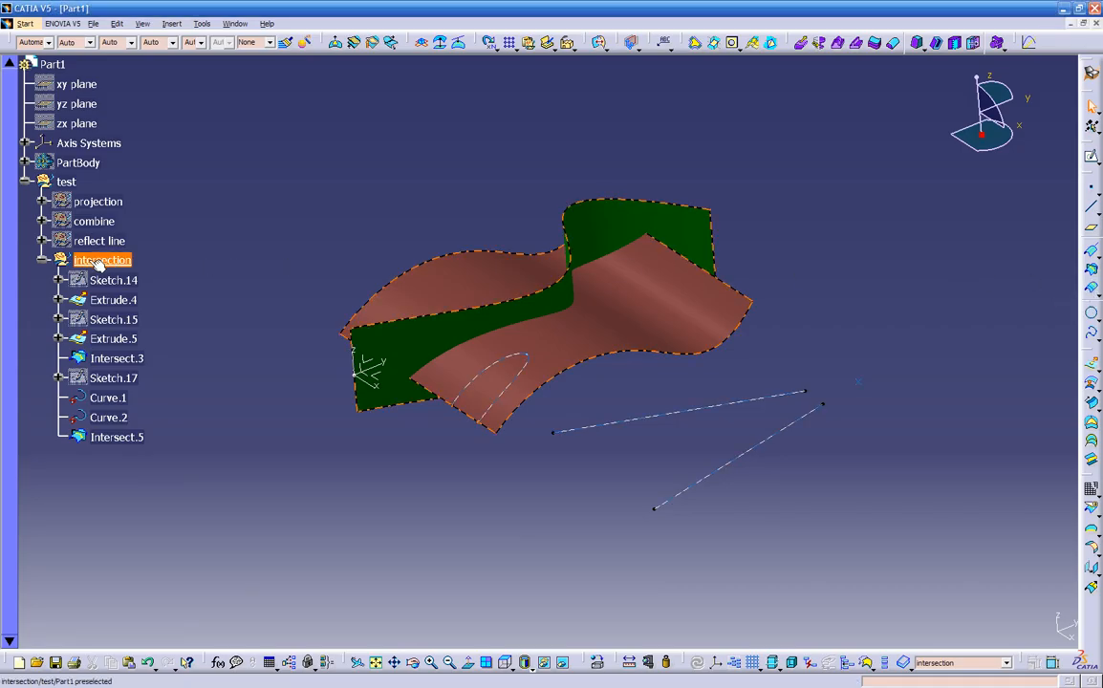
Collapse and hide the intersection geometrical set.
click(43, 262)
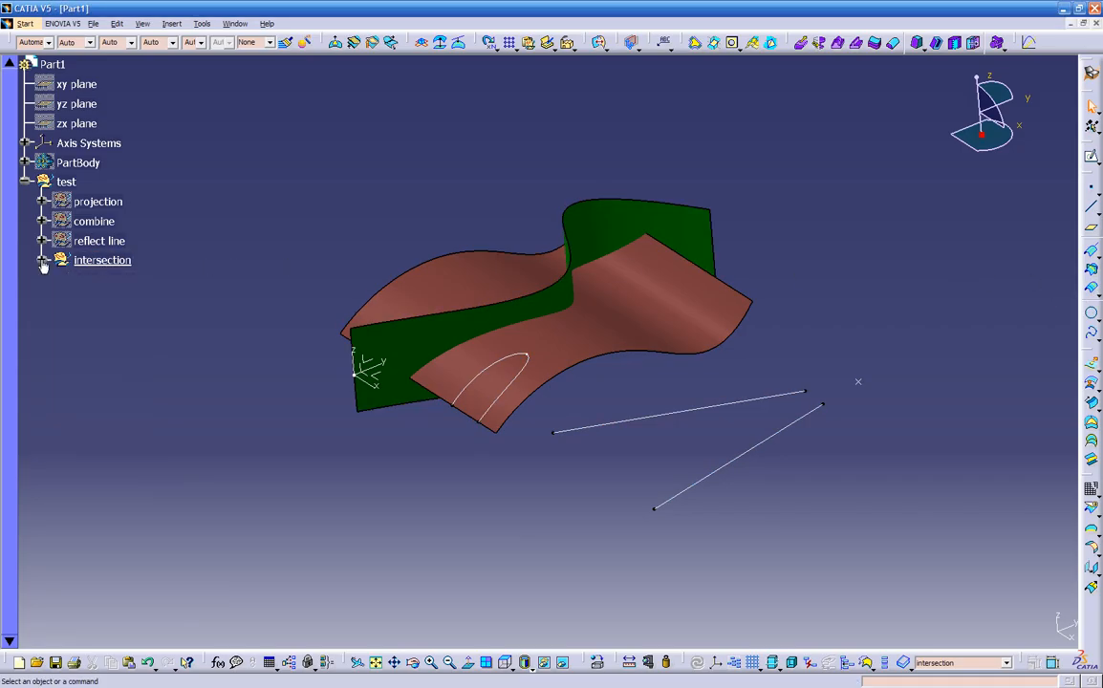
right_click(107, 261)
click(153, 286)
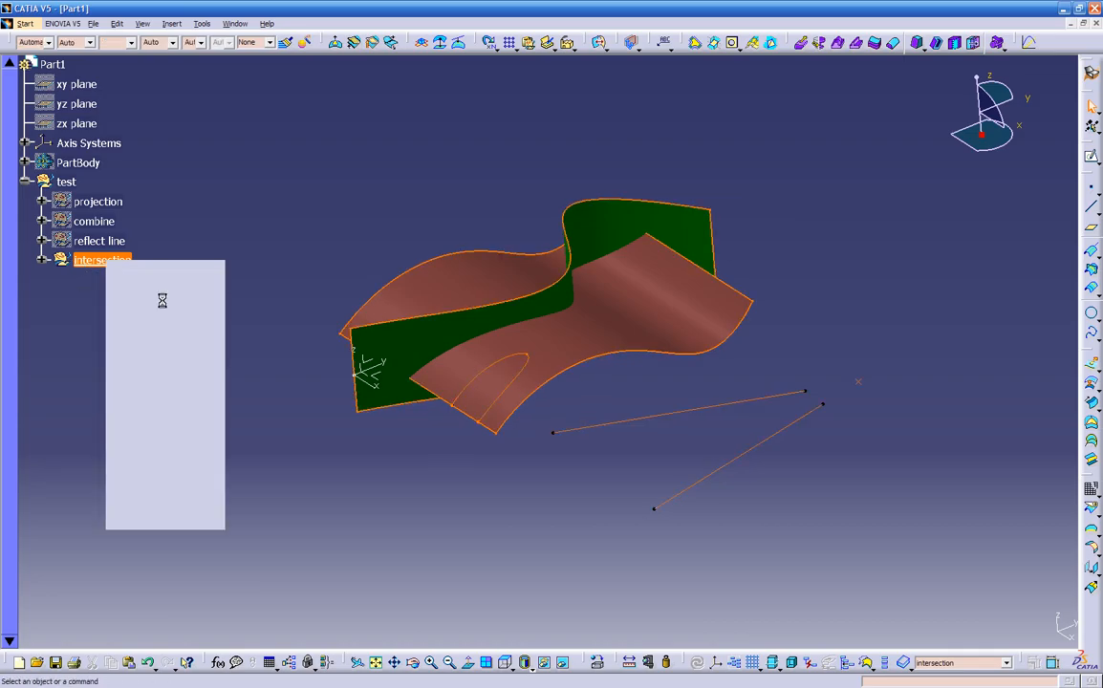
Insert a geometrical set named "parallel curve" with test as its father.
click(171, 23)
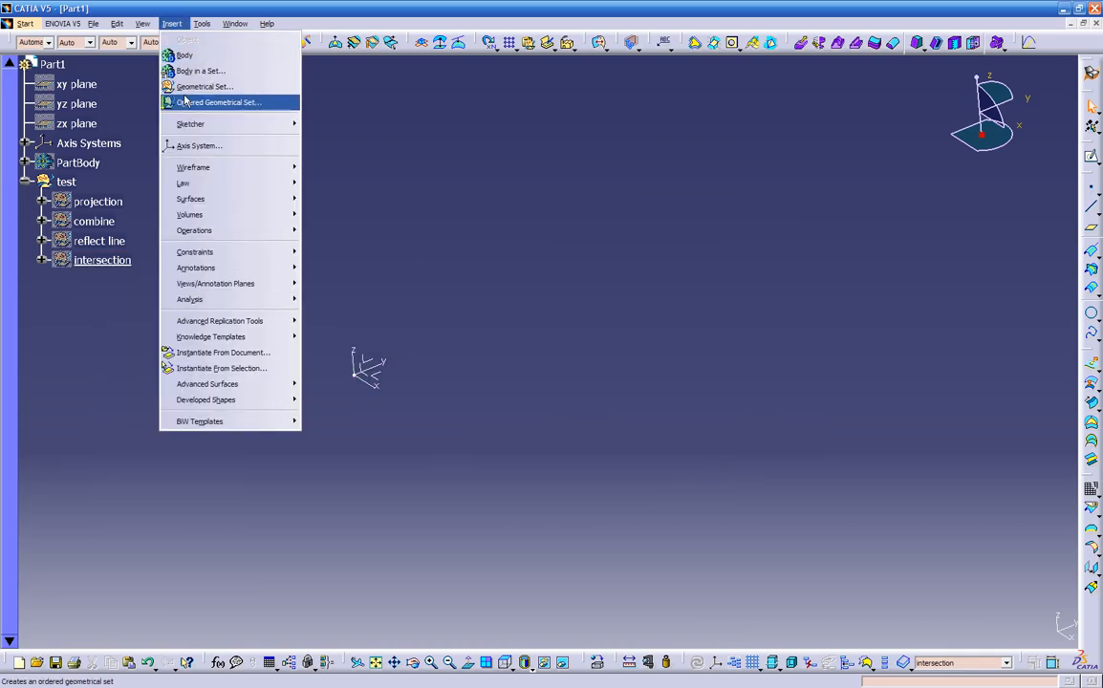
click(168, 86)
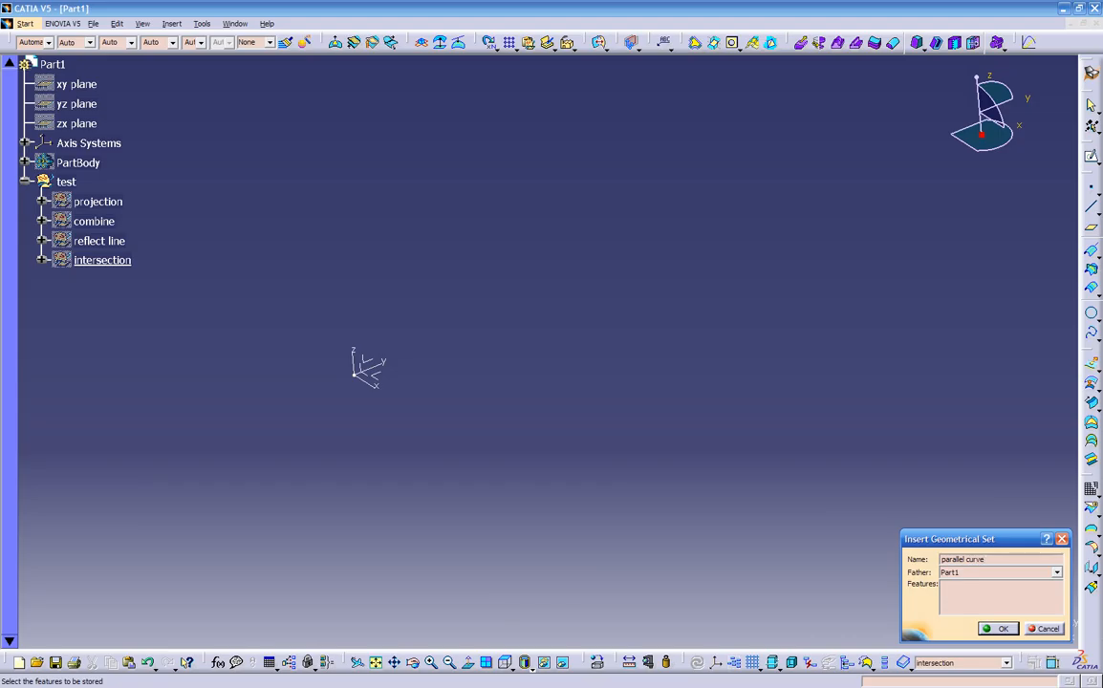
click(1030, 573)
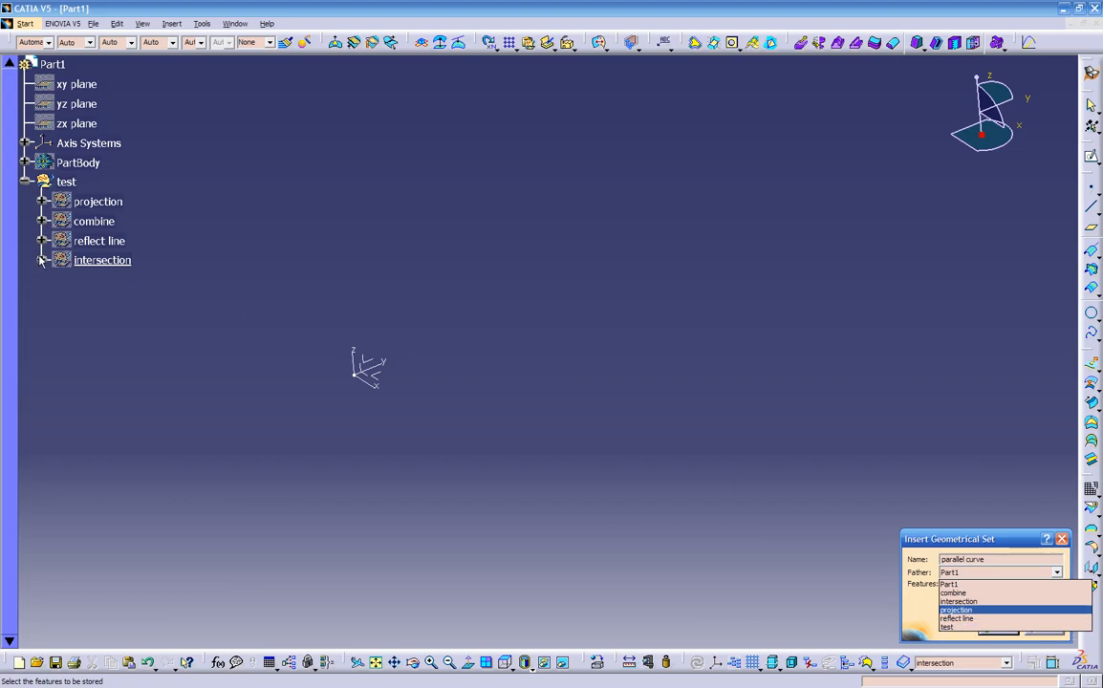
click(950, 627)
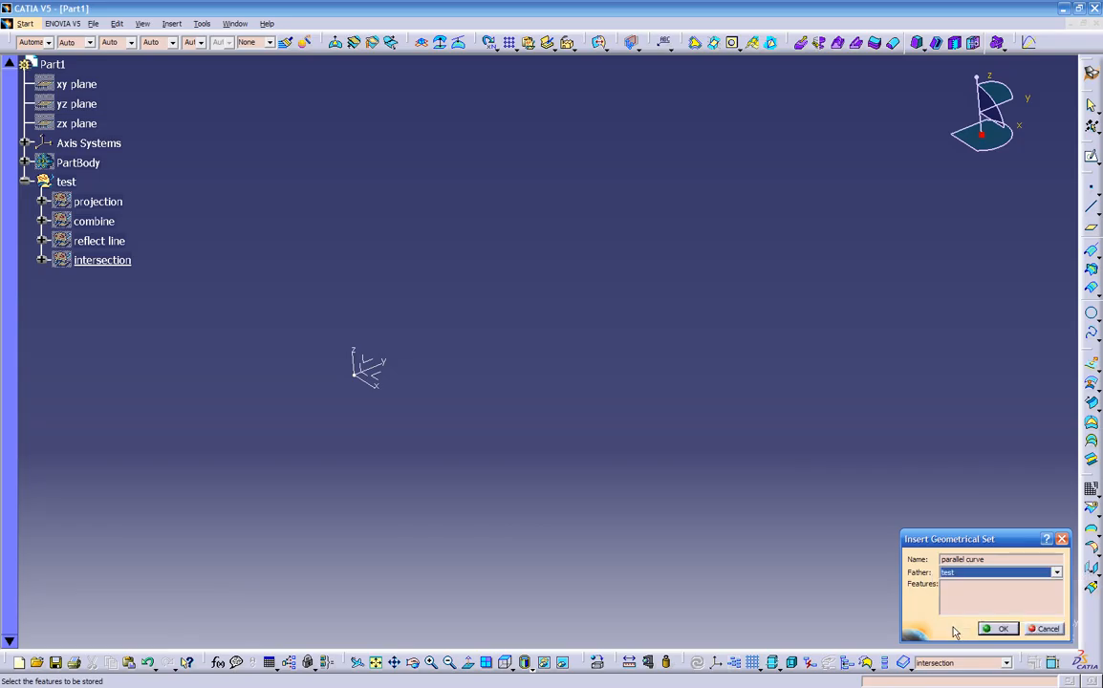
click(997, 630)
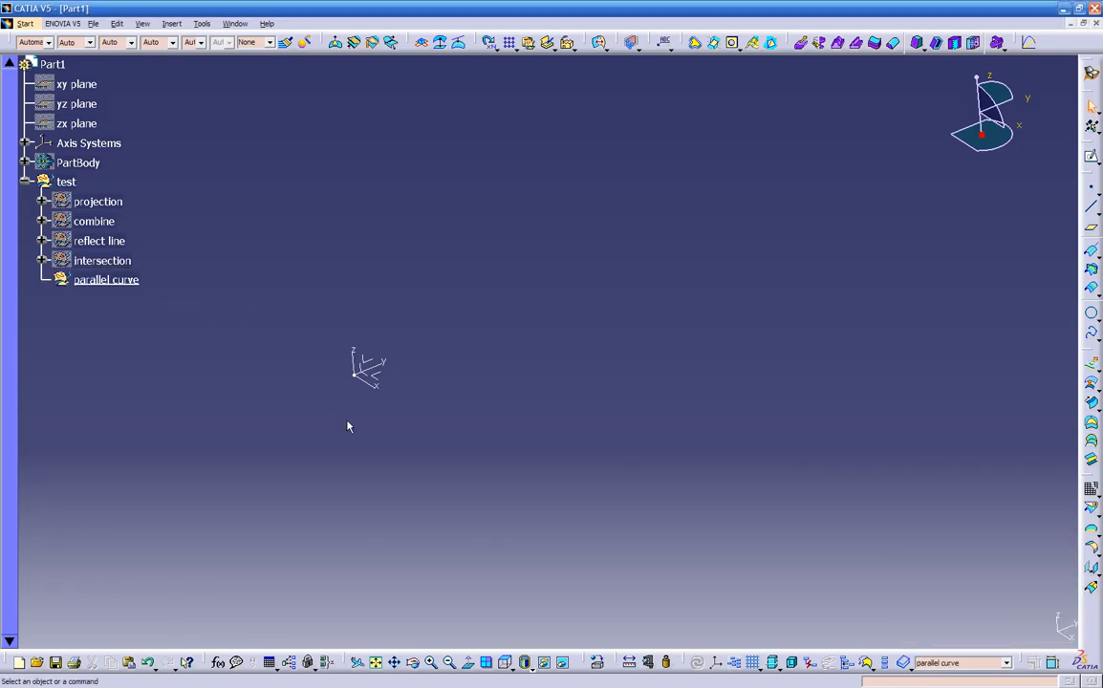
Sketch a horizontal line on the XY plane, lying on the H axis to one side of the origin, and exit the sketch.
click(381, 371)
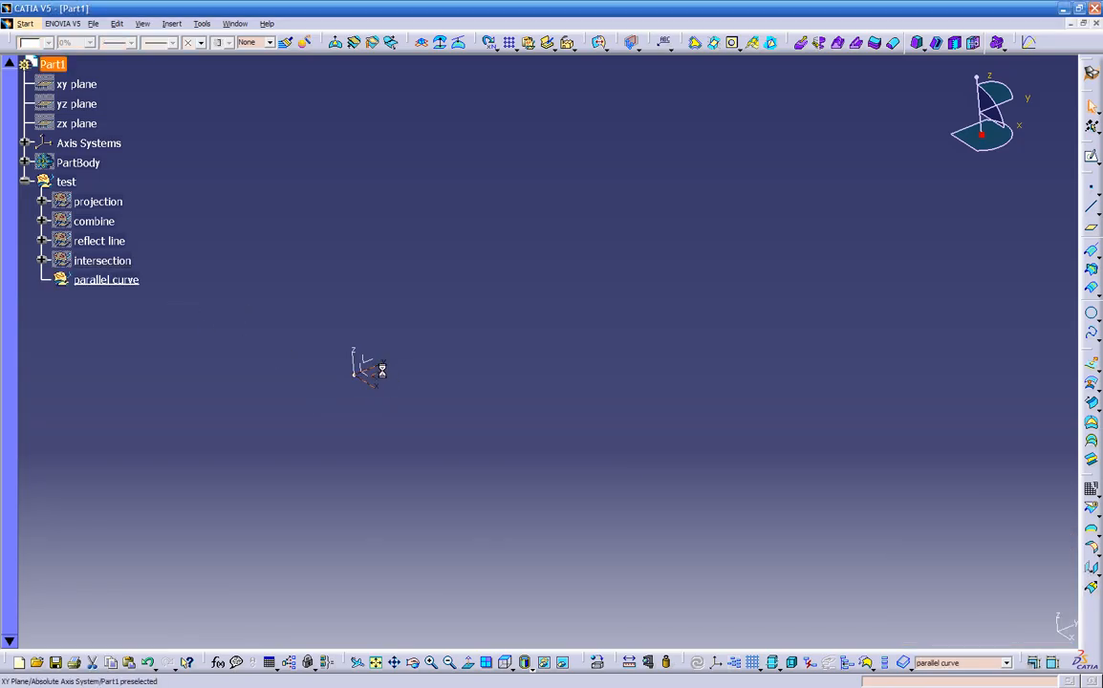
click(1092, 159)
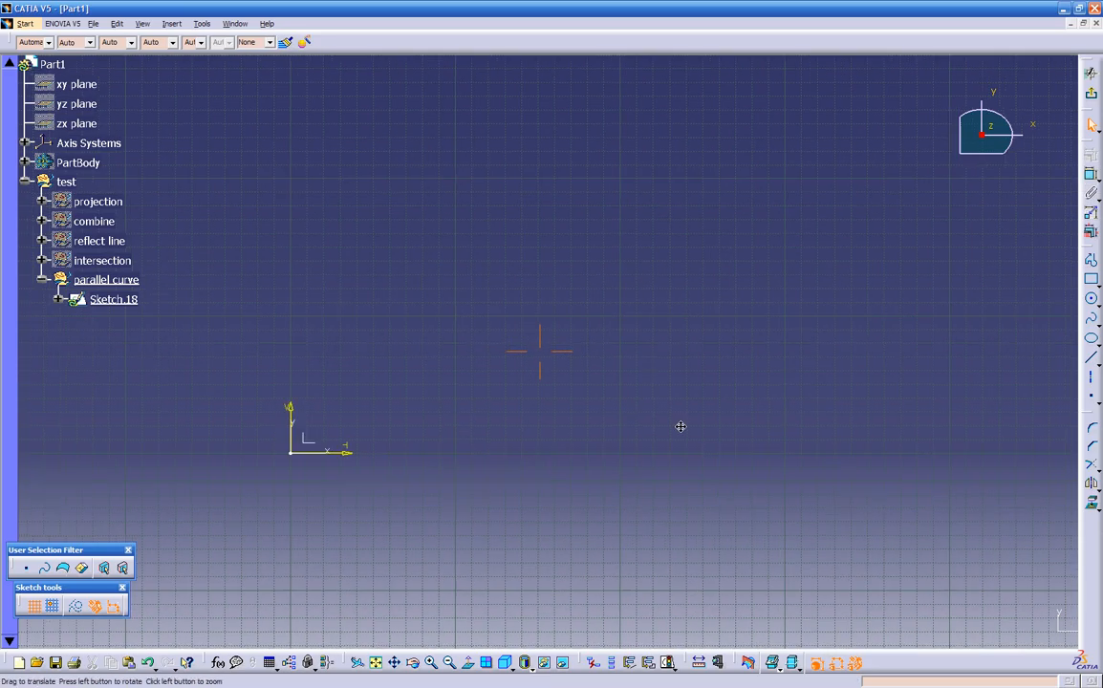
click(1092, 357)
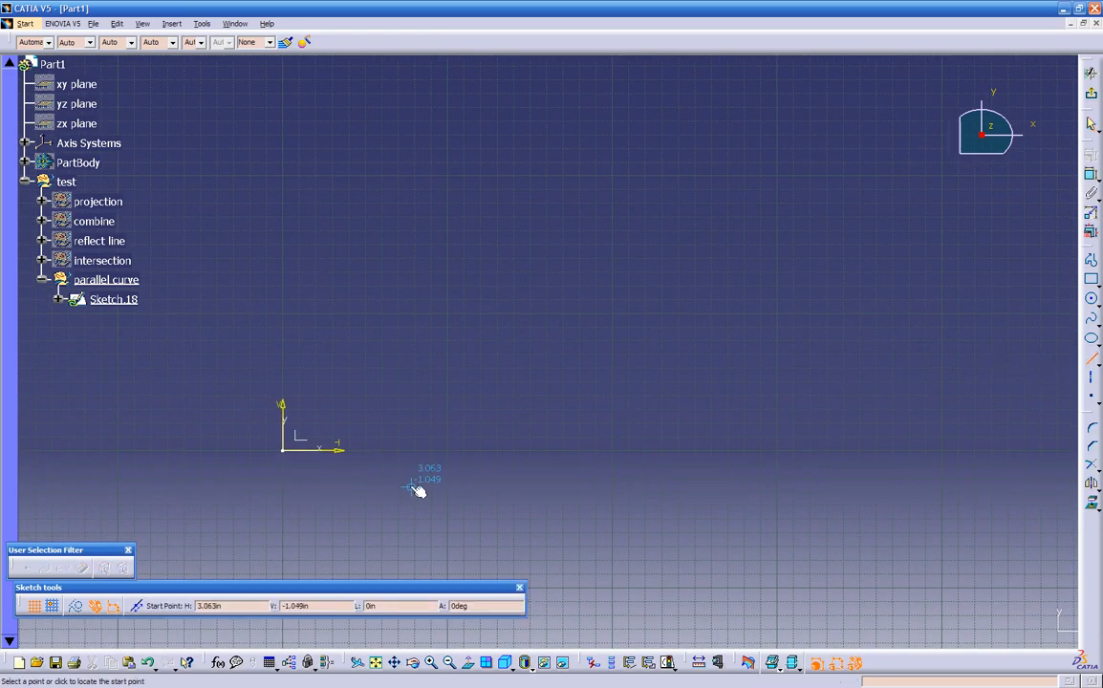
click(398, 451)
click(766, 451)
click(1091, 72)
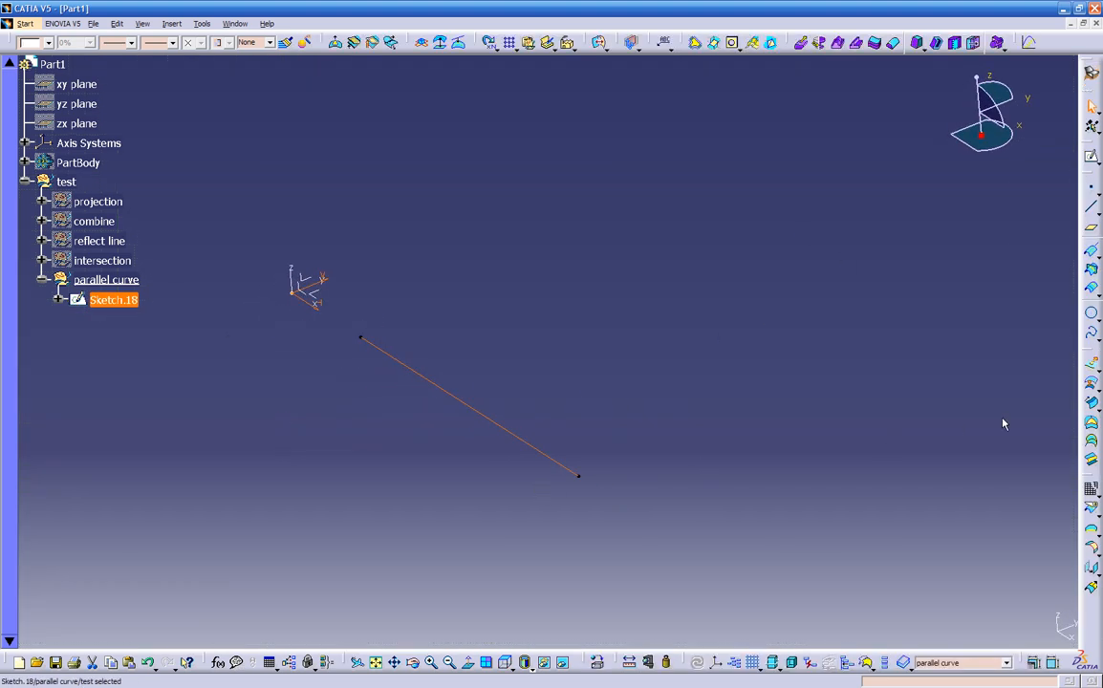
Extrude the sketched line as a surface along the Y axis with limits of 3.661 in and 2.126 in.
click(1093, 365)
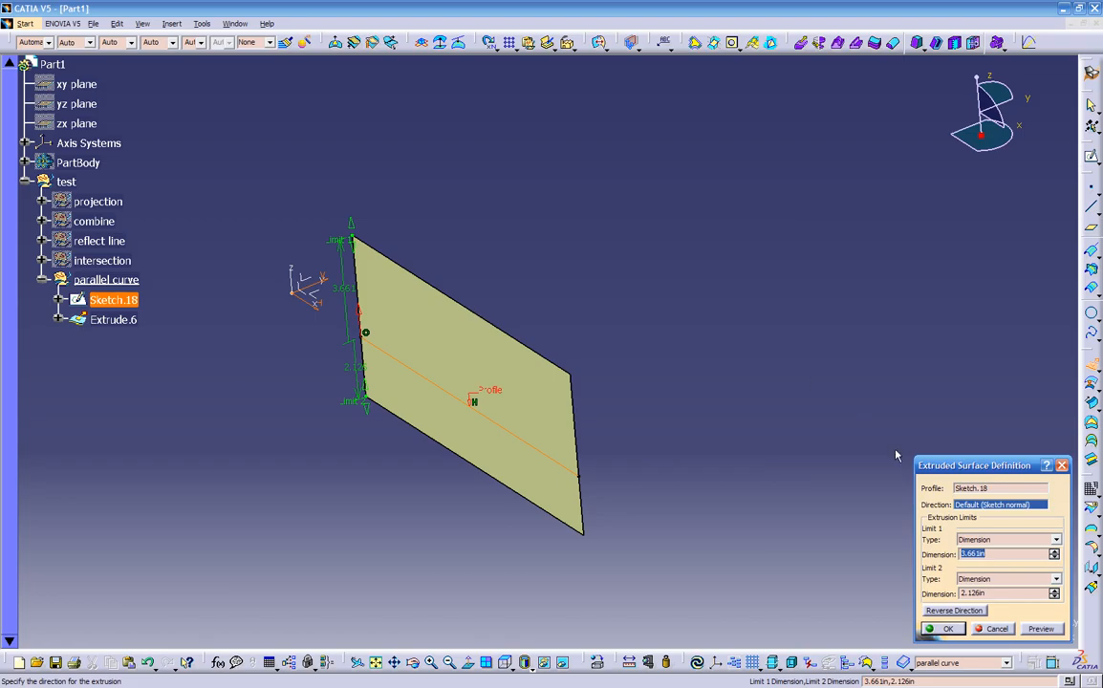
click(308, 281)
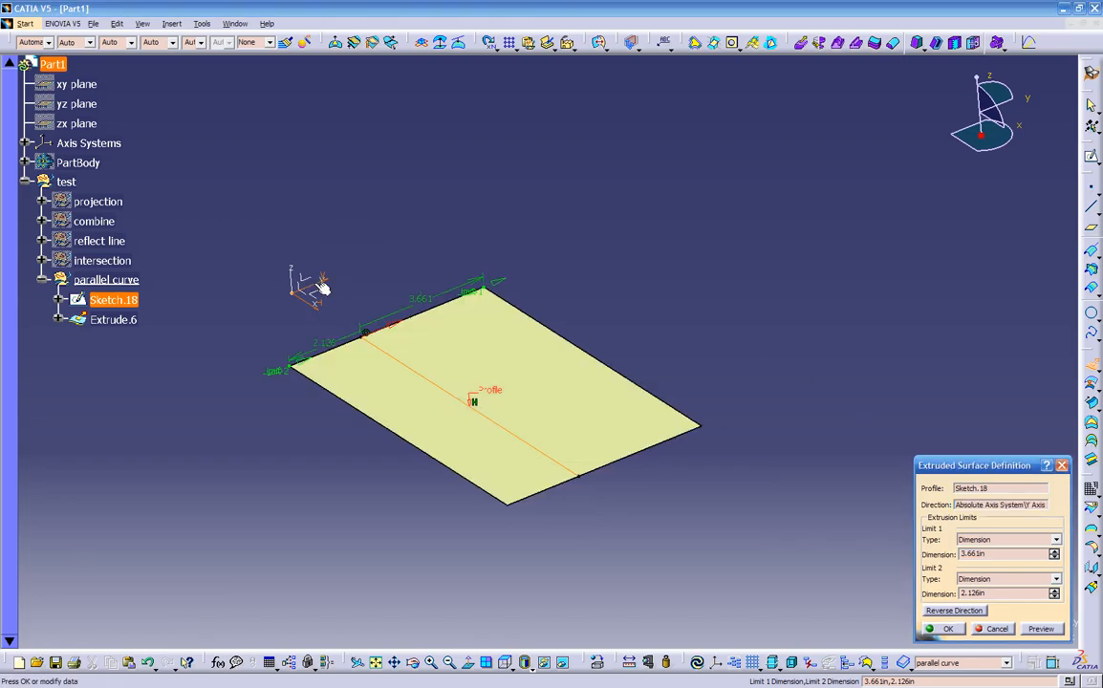
mouse_move(564, 461)
middle_down()
mouse_move(576, 386)
mouse_move(573, 449)
middle_up()
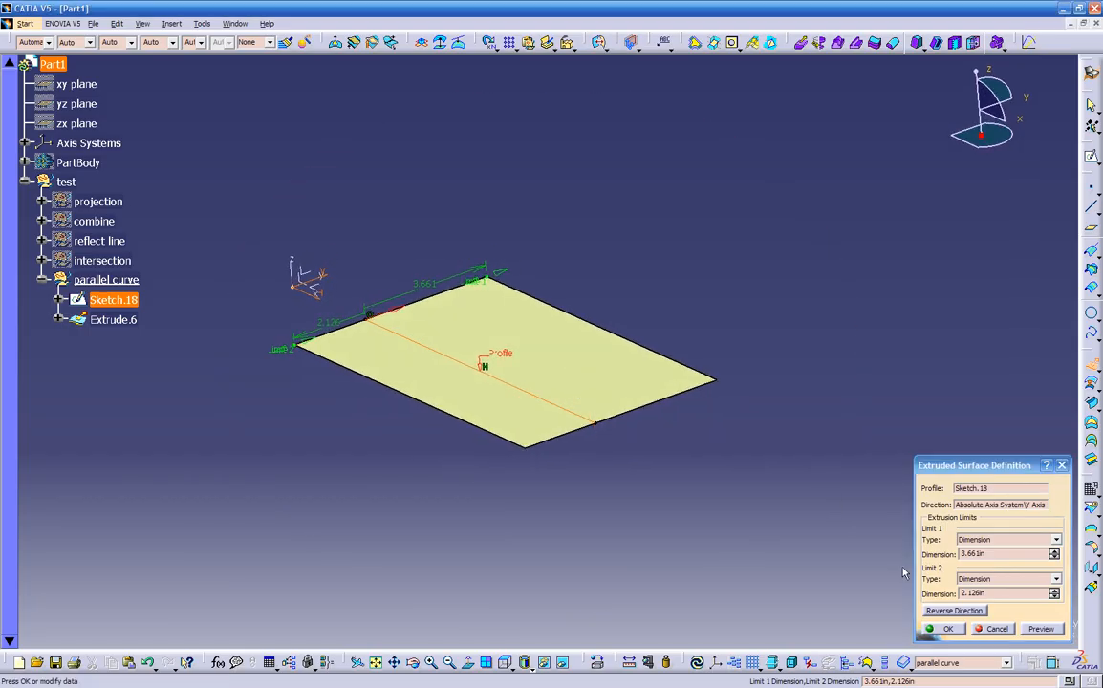
click(950, 630)
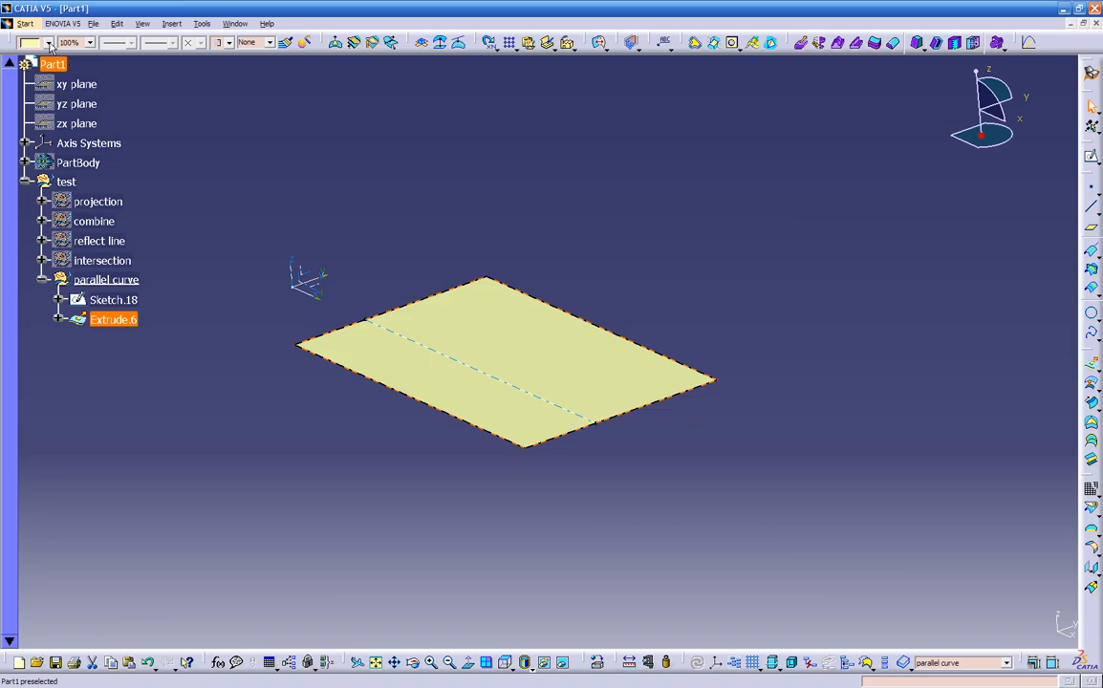
Colour the extruded surface dark red.
click(392, 229)
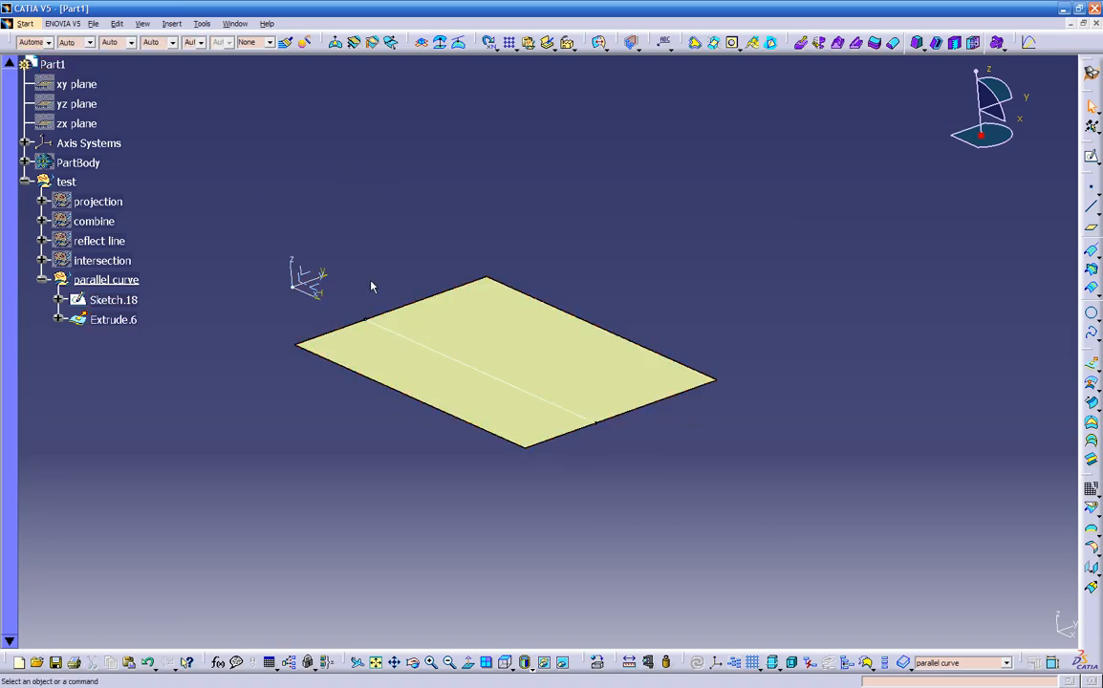
click(368, 345)
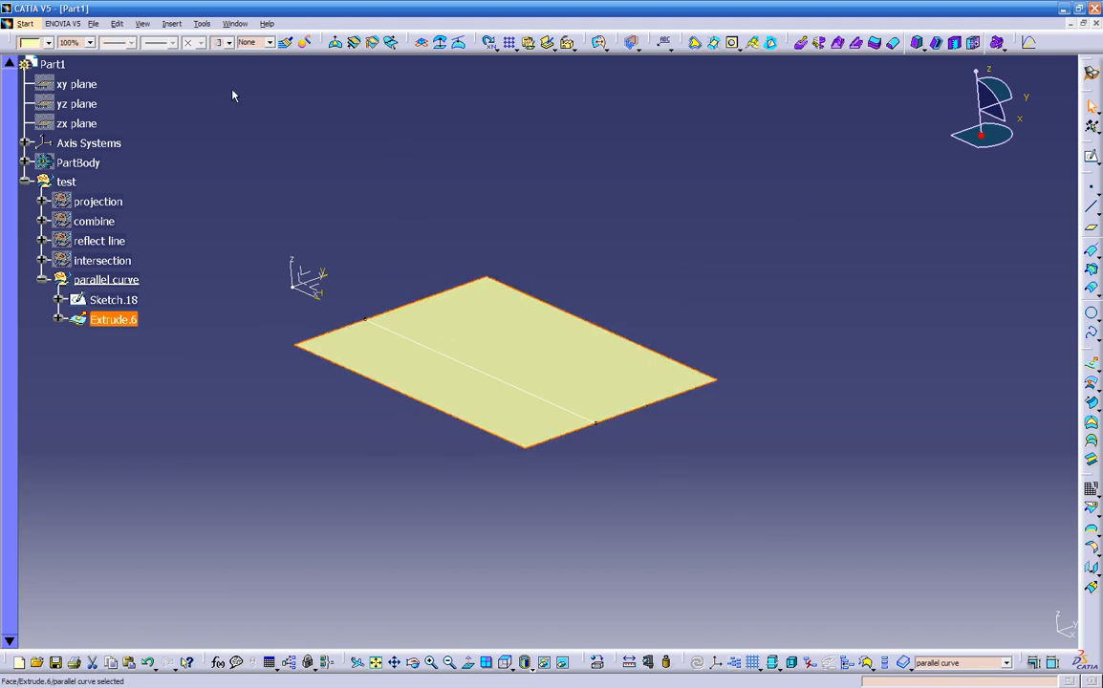
click(36, 43)
click(32, 205)
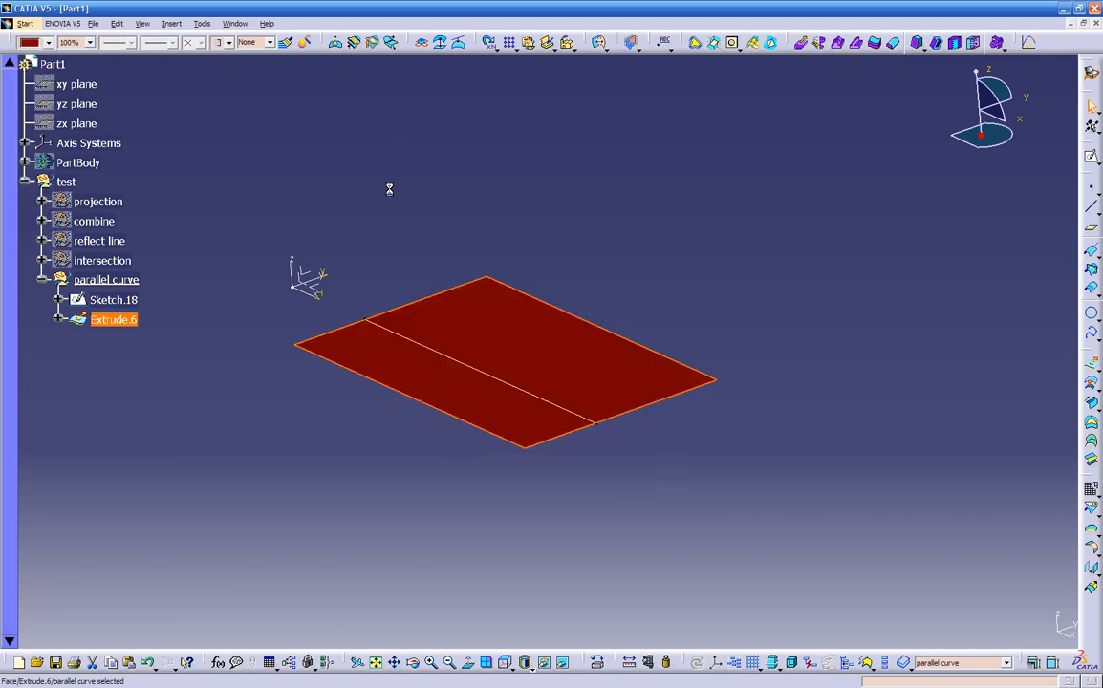
Hide the line sketch the surface was extruded from.
click(433, 350)
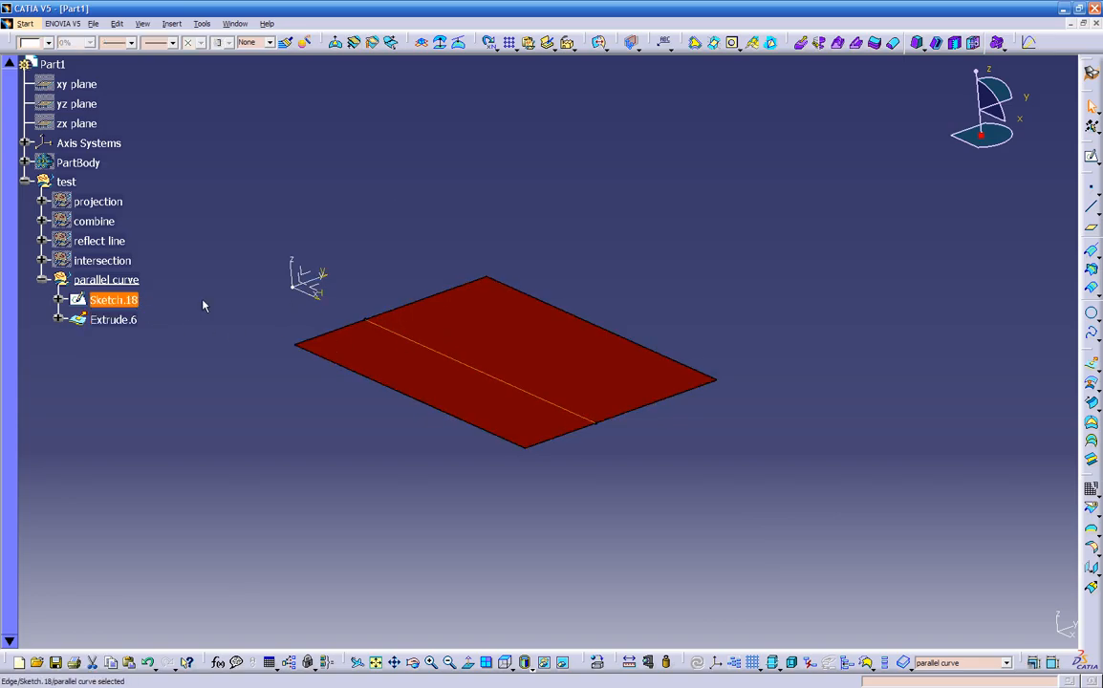
right_click(139, 302)
click(160, 304)
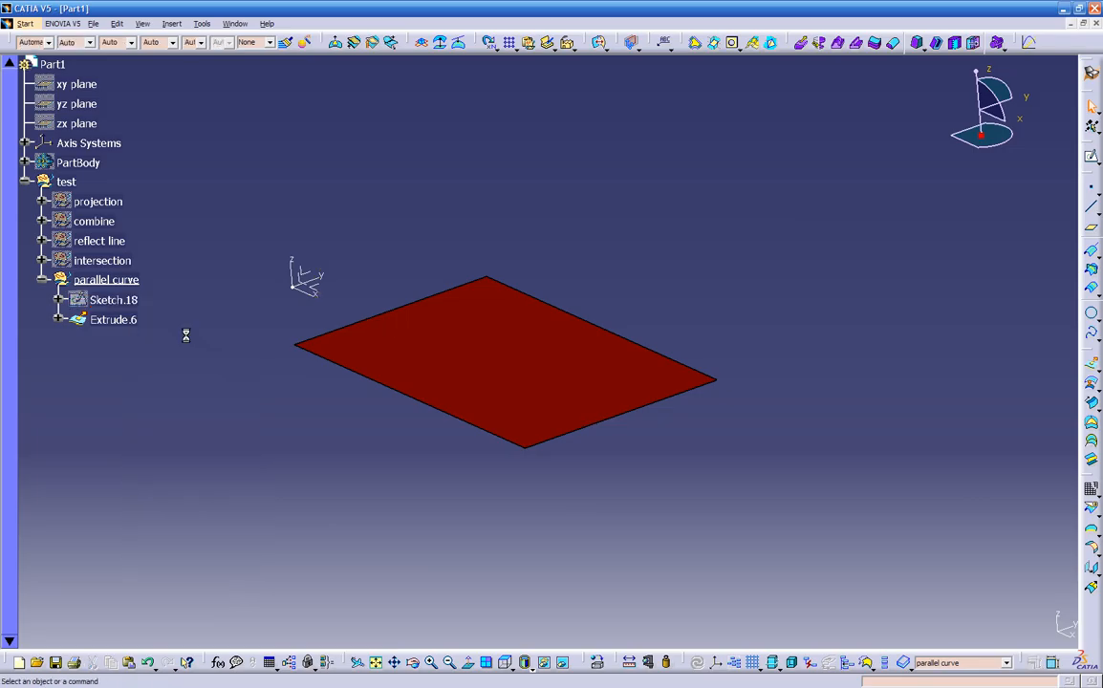
Sketch a three-point arched spline on the red surface, inside its edges, and exit the sketch.
click(485, 328)
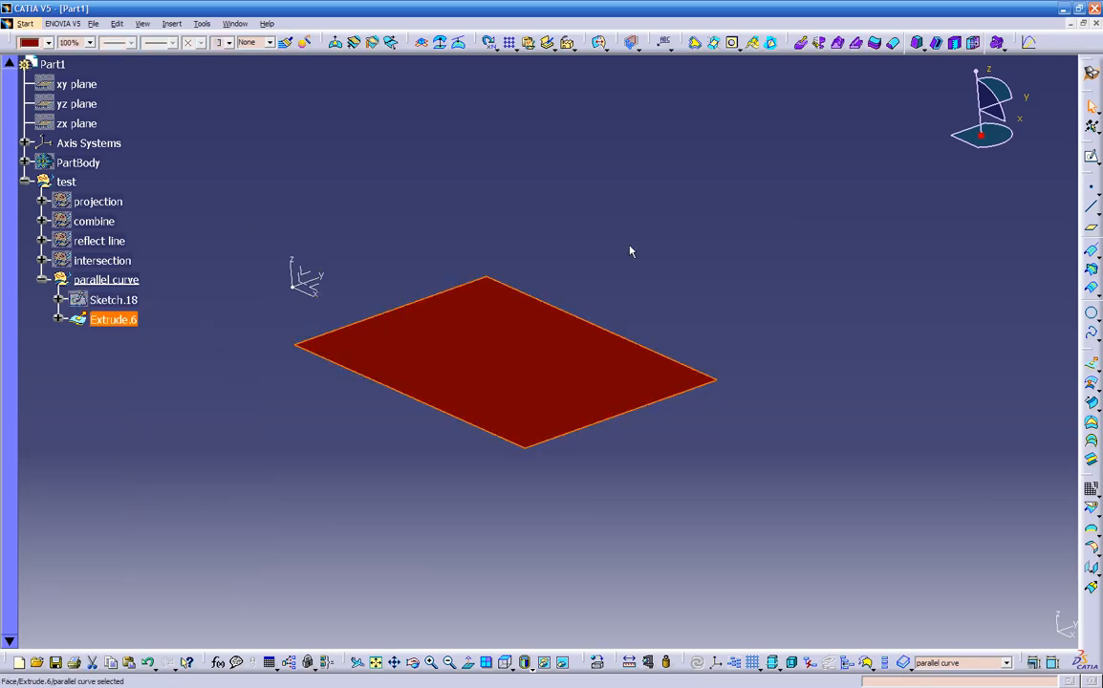
click(1091, 152)
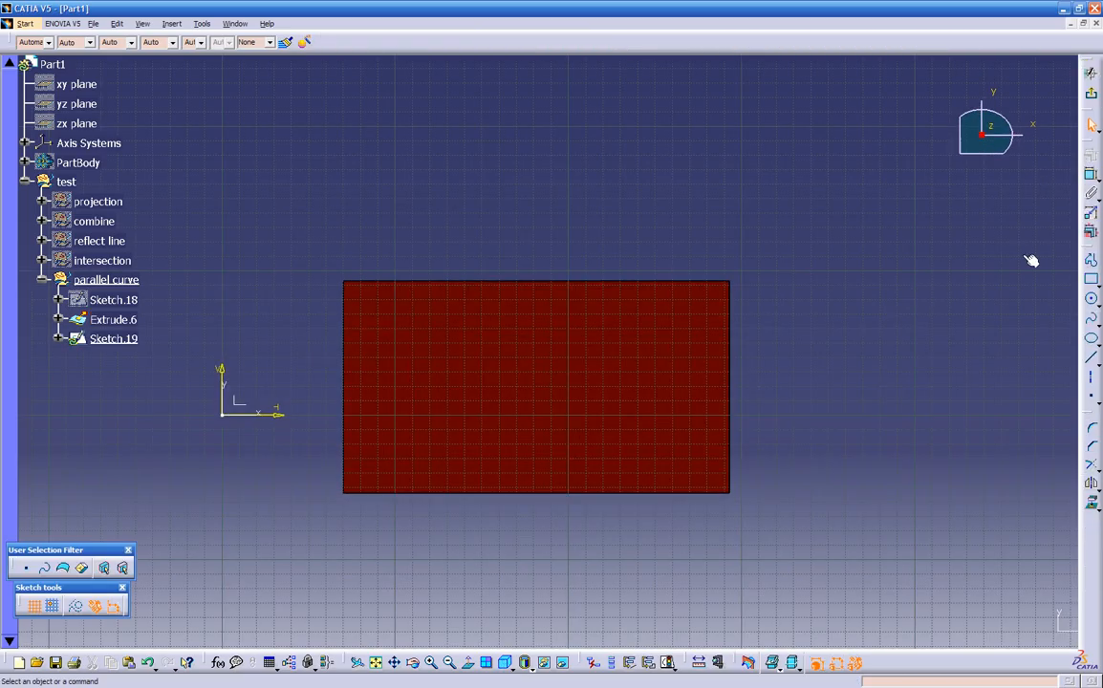
click(1091, 318)
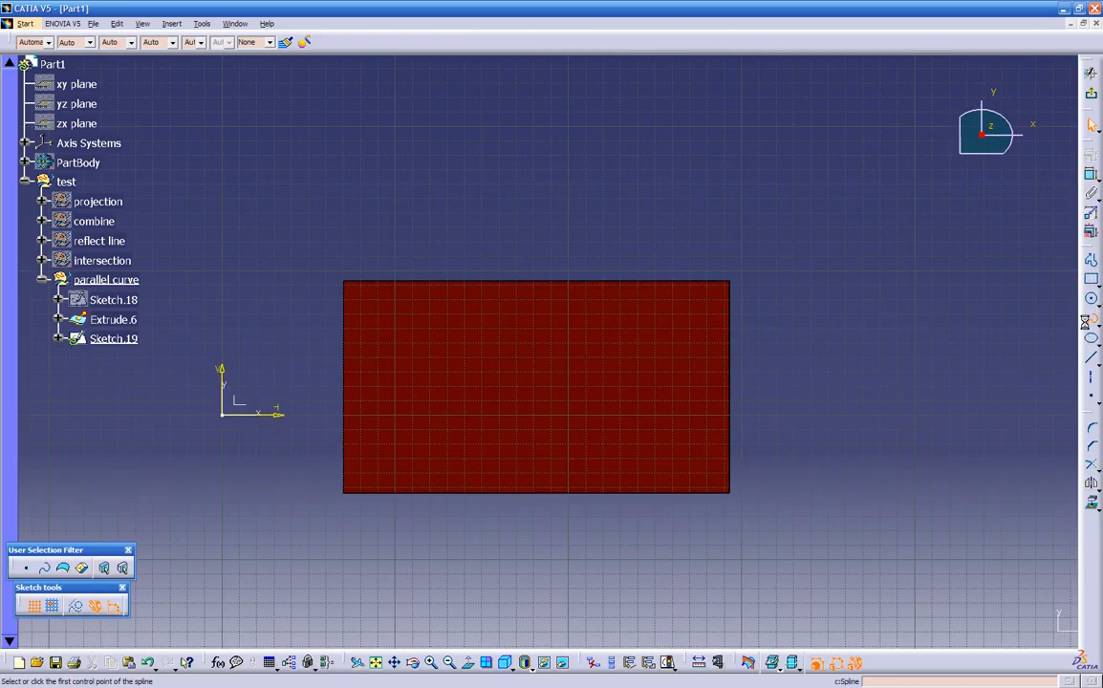
click(439, 383)
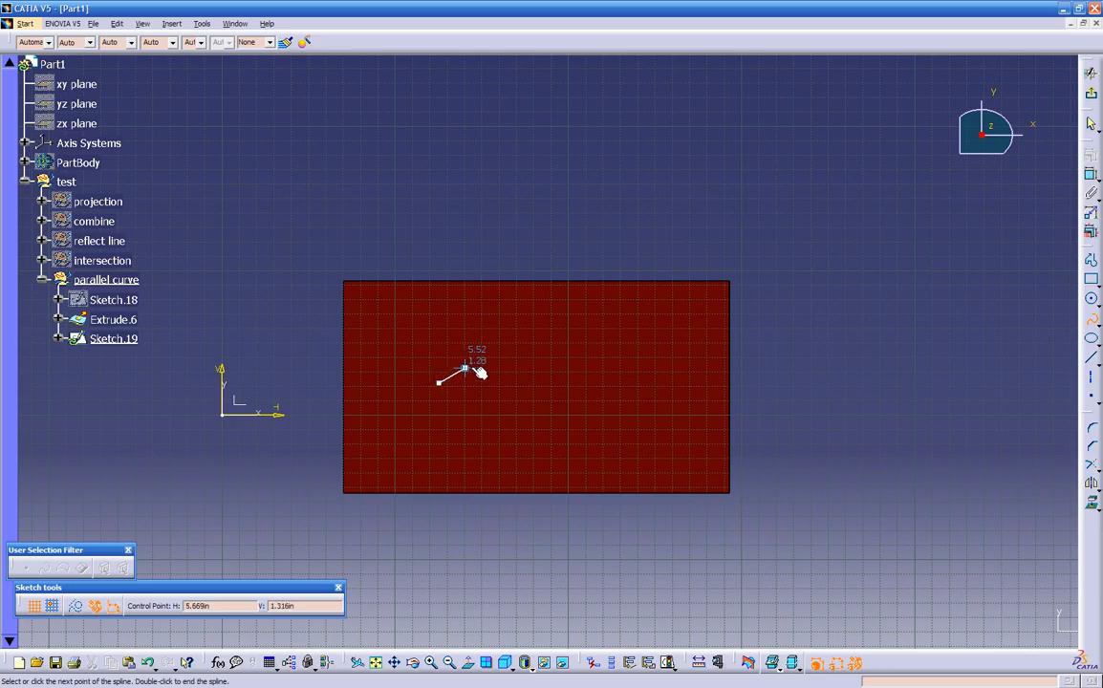
click(522, 353)
click(651, 384)
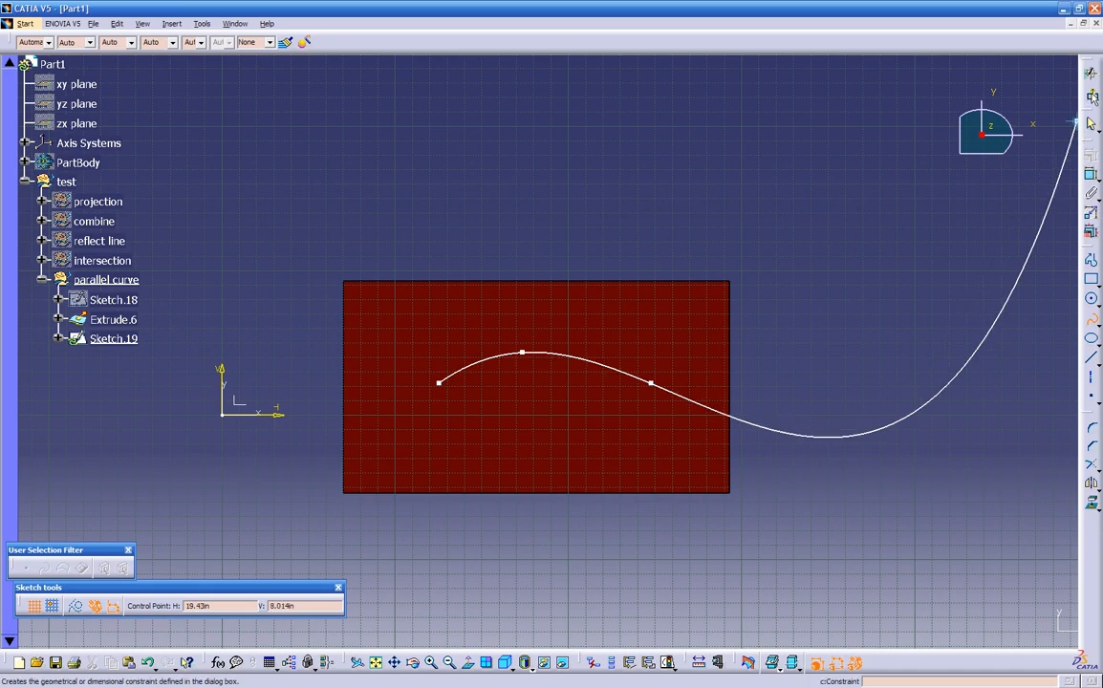
key(Escape)
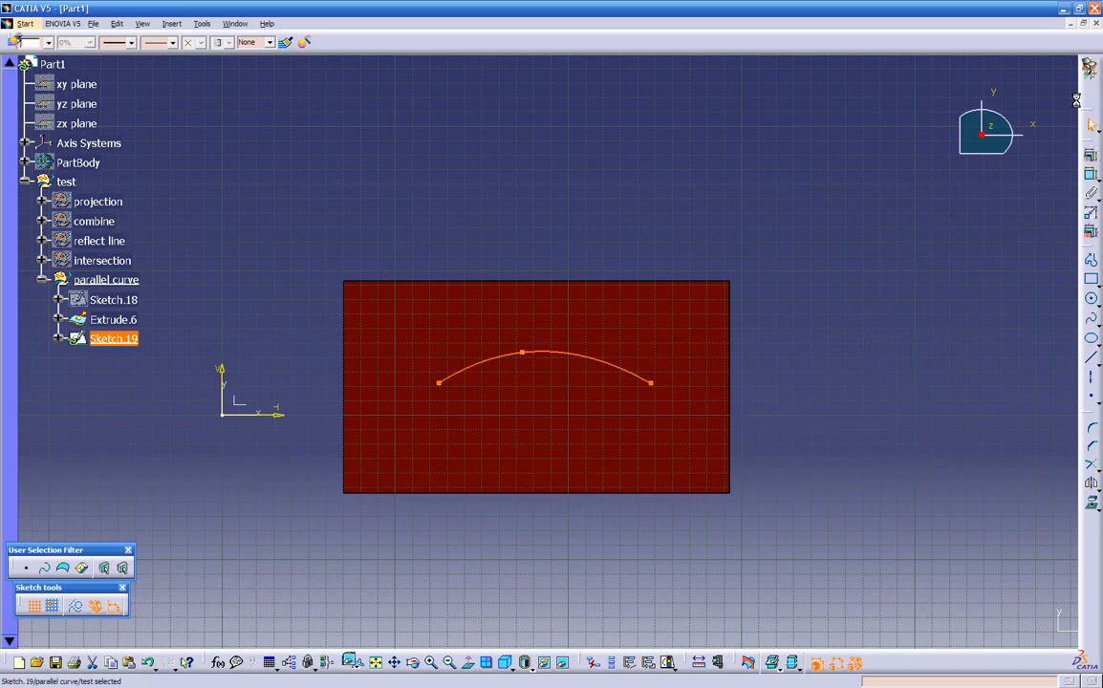
click(1090, 73)
Sketch a single point on the red surface, on the inner side of the arched spline, and exit the sketch.
mouse_move(499, 447)
middle_down()
mouse_move(507, 443)
mouse_move(515, 482)
mouse_move(504, 439)
mouse_move(522, 481)
mouse_move(527, 473)
middle_up()
click(515, 483)
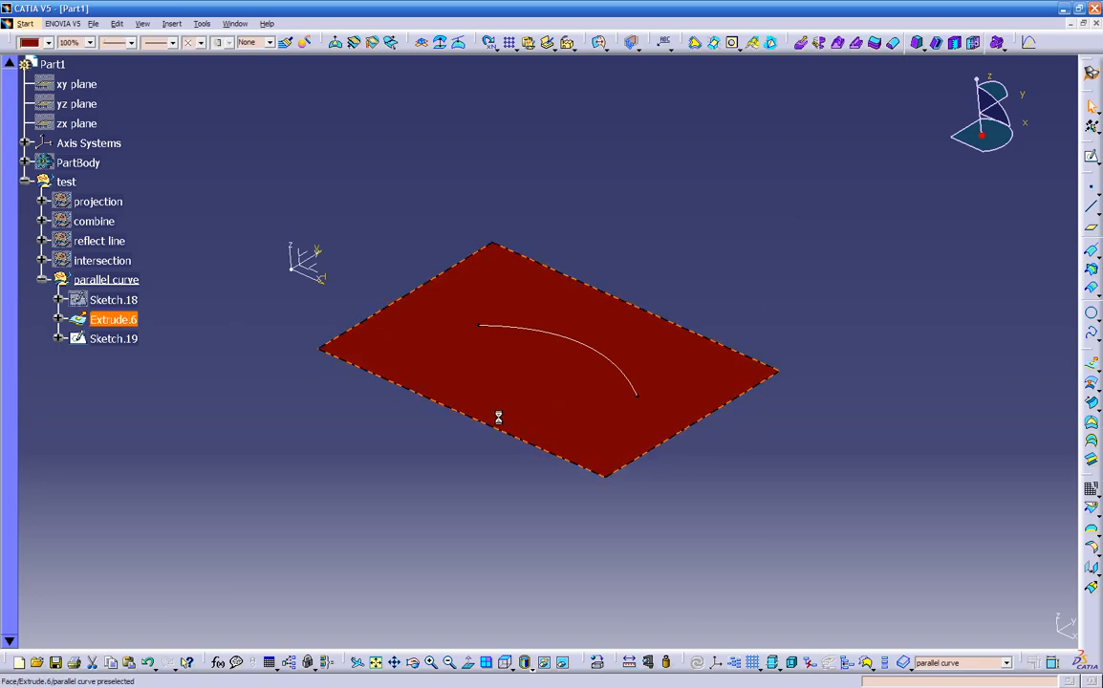
click(1093, 159)
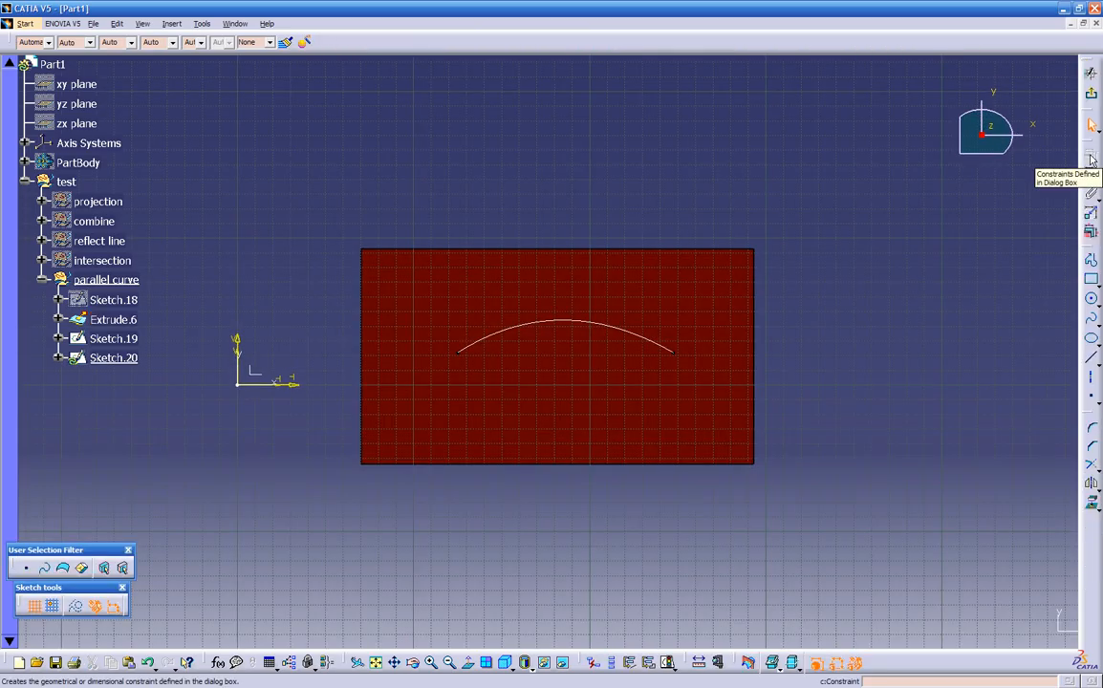
click(1091, 396)
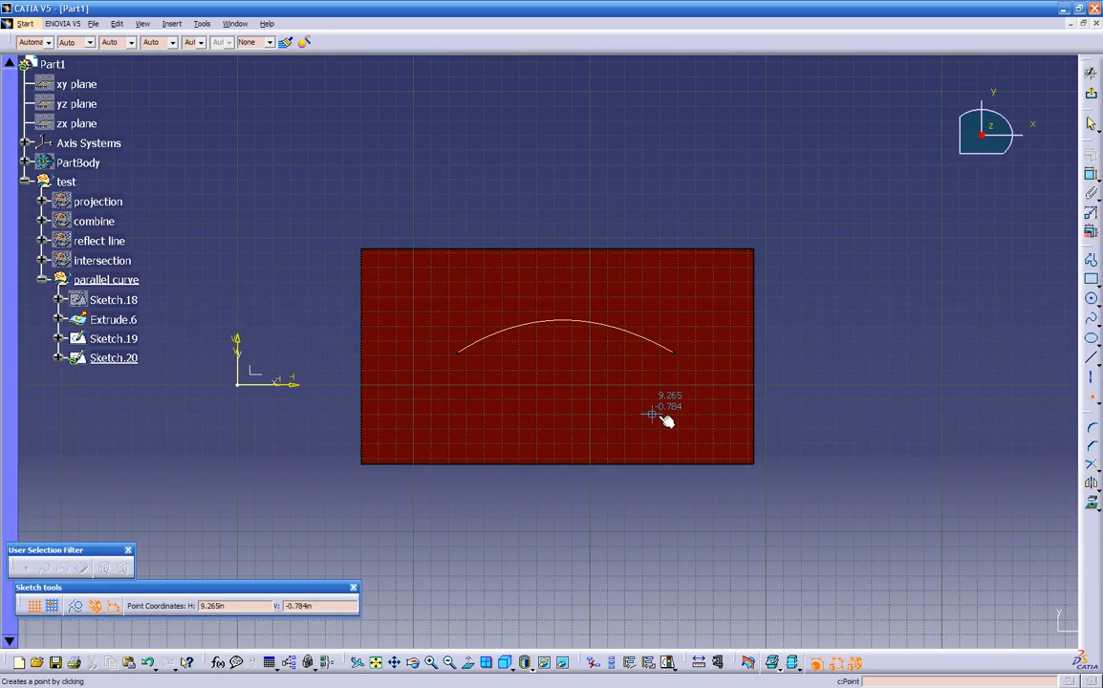
click(560, 408)
click(1091, 92)
click(748, 511)
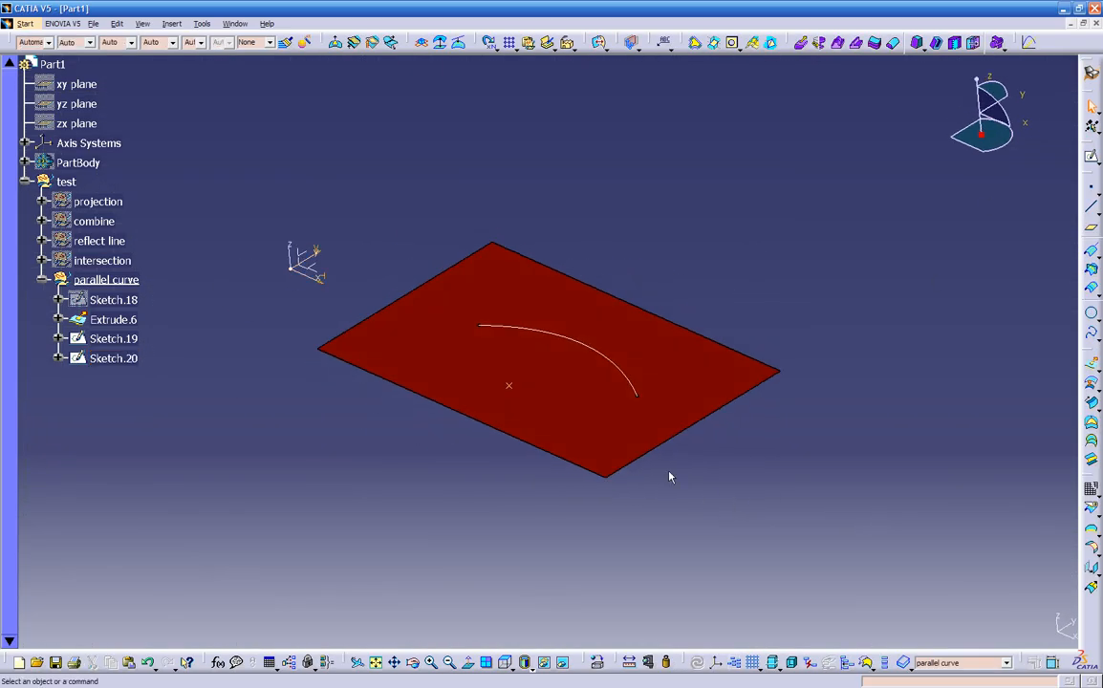
click(114, 358)
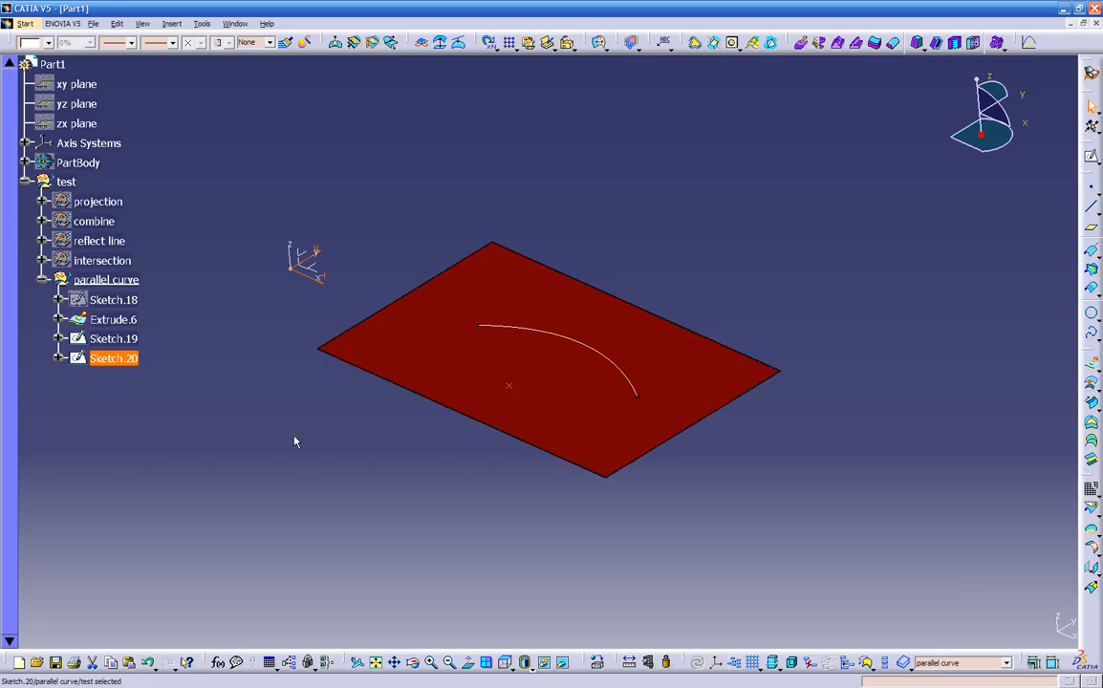
click(434, 222)
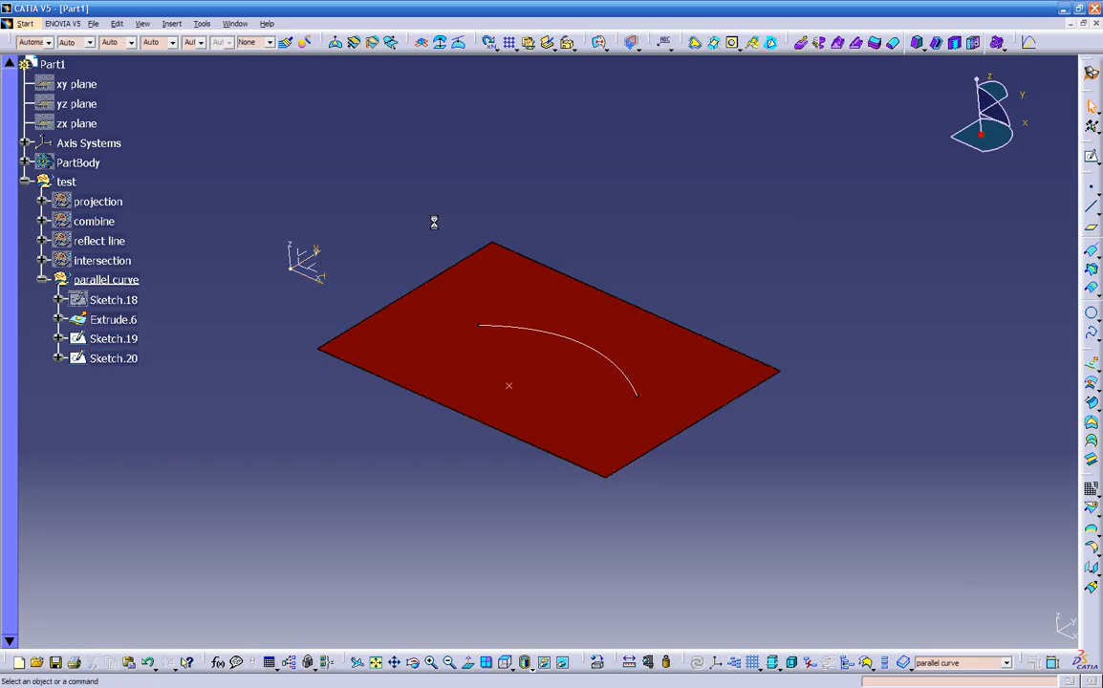
Create a reference point of type On plane on the XY plane at H 6.78 in and V -0.657 in.
click(320, 269)
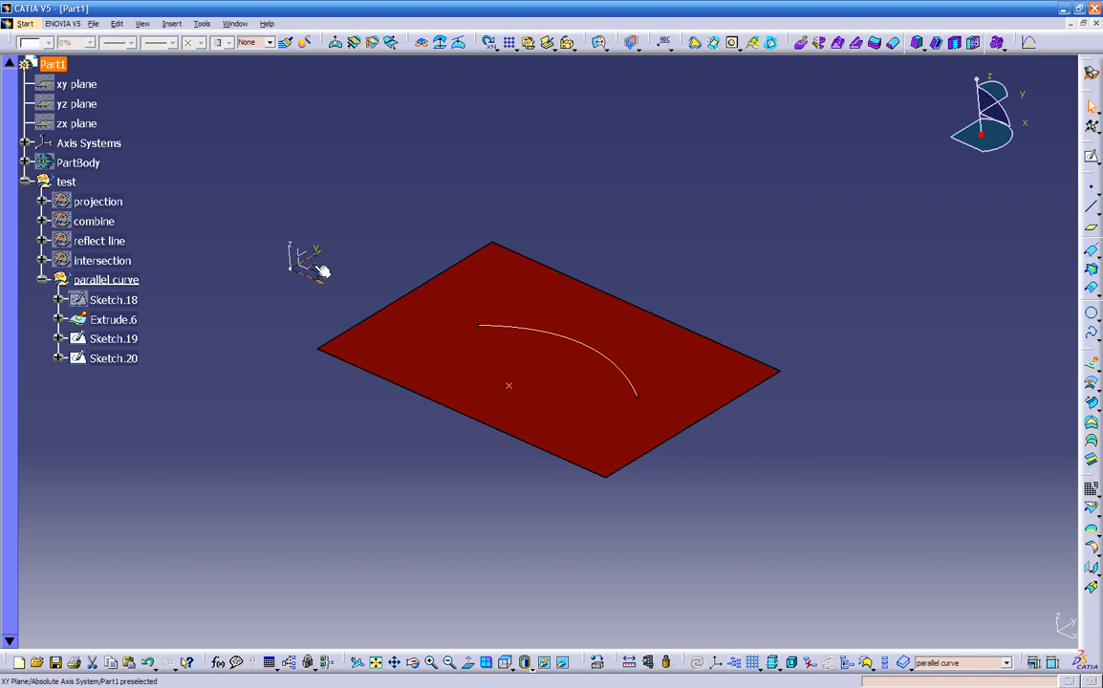
click(1095, 193)
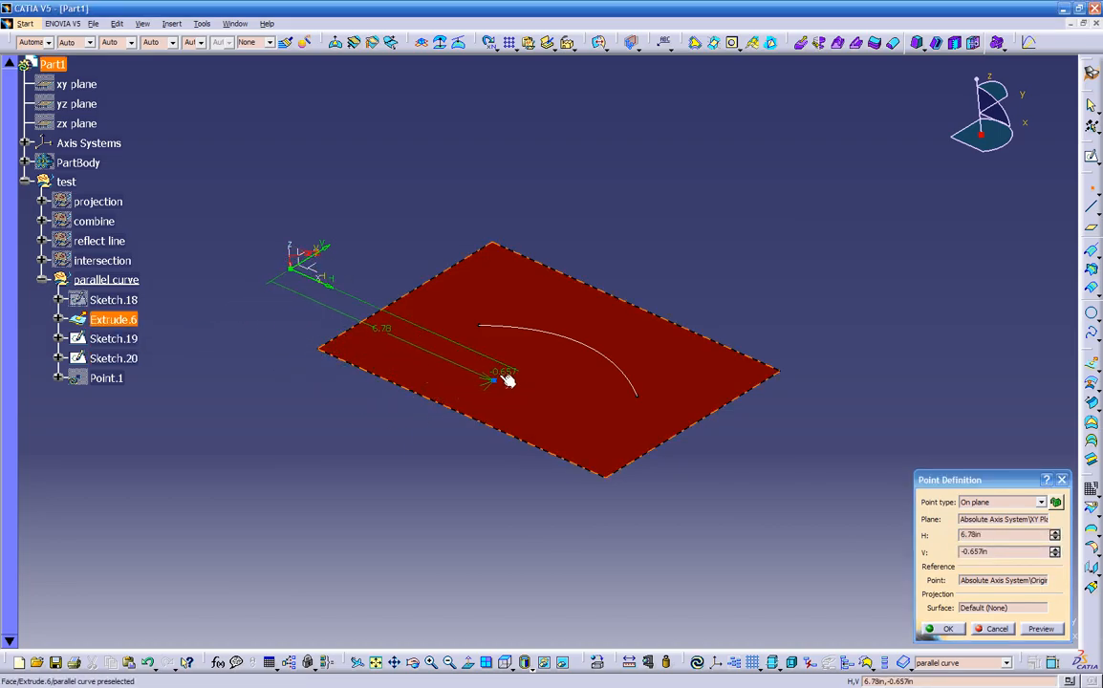
click(941, 628)
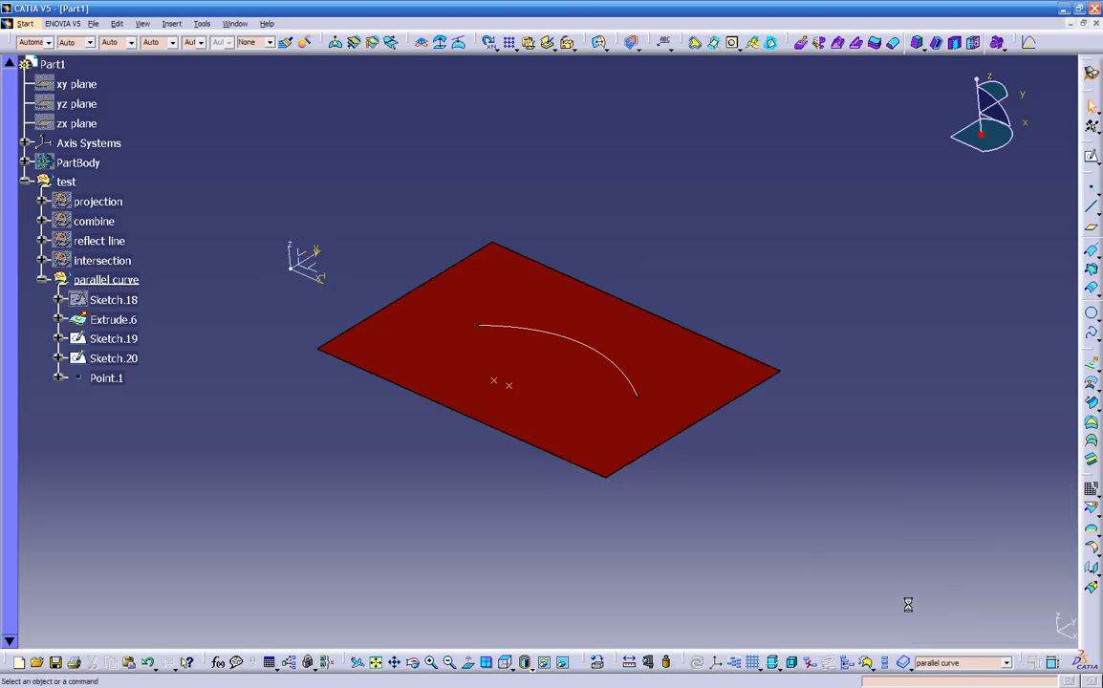
click(499, 383)
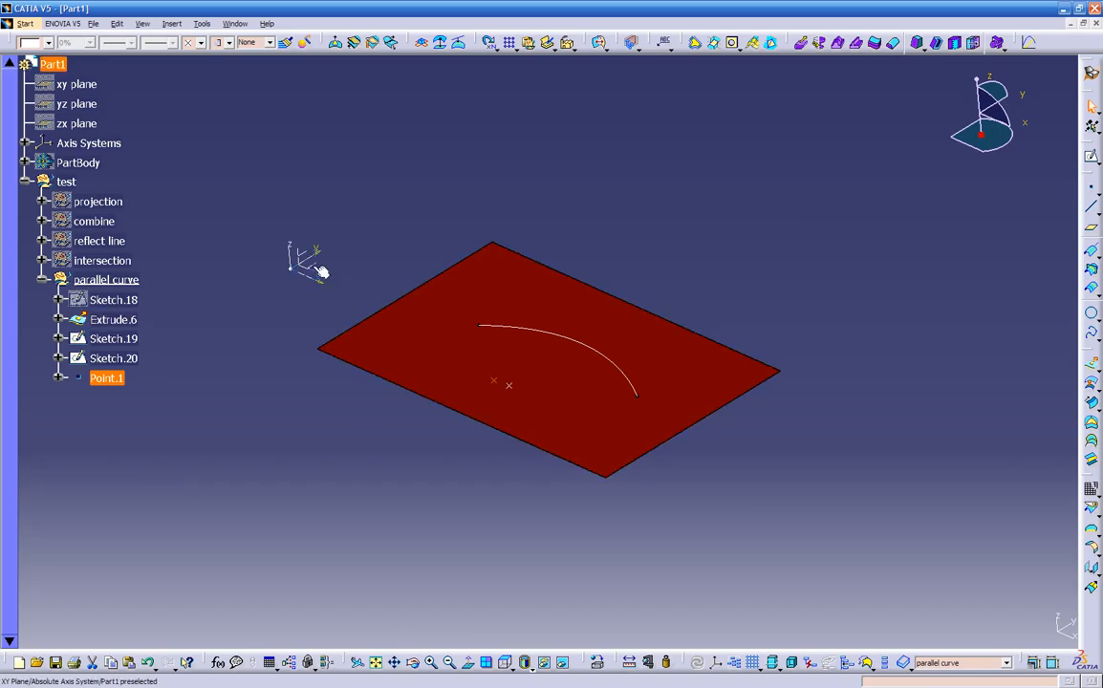
double_click(501, 383)
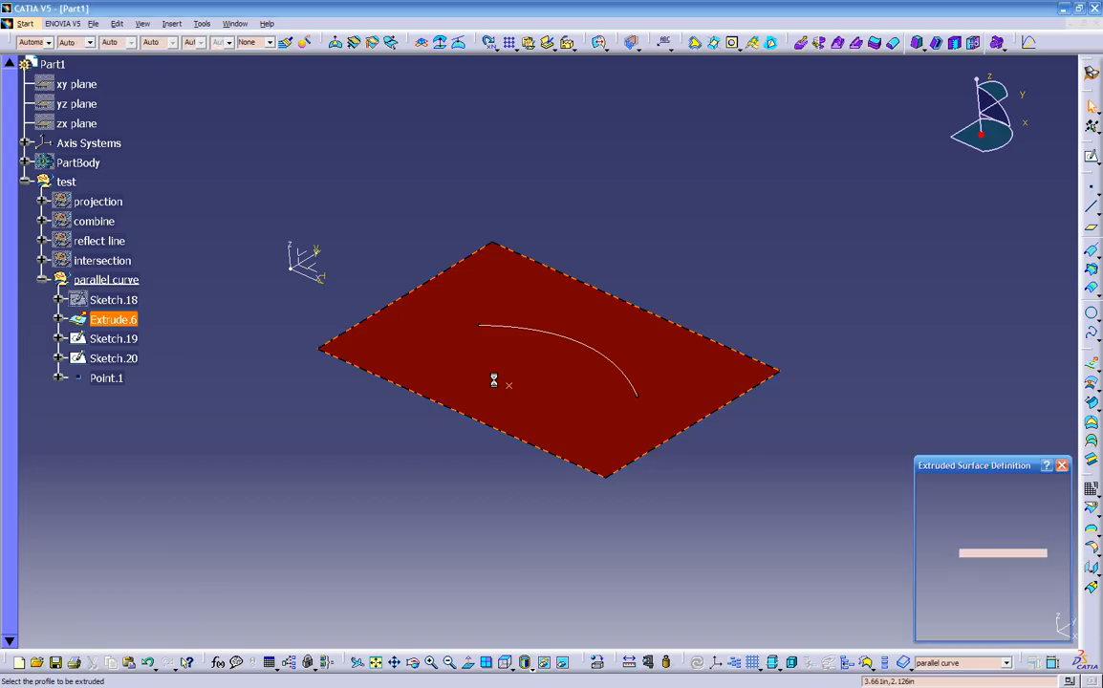
click(997, 630)
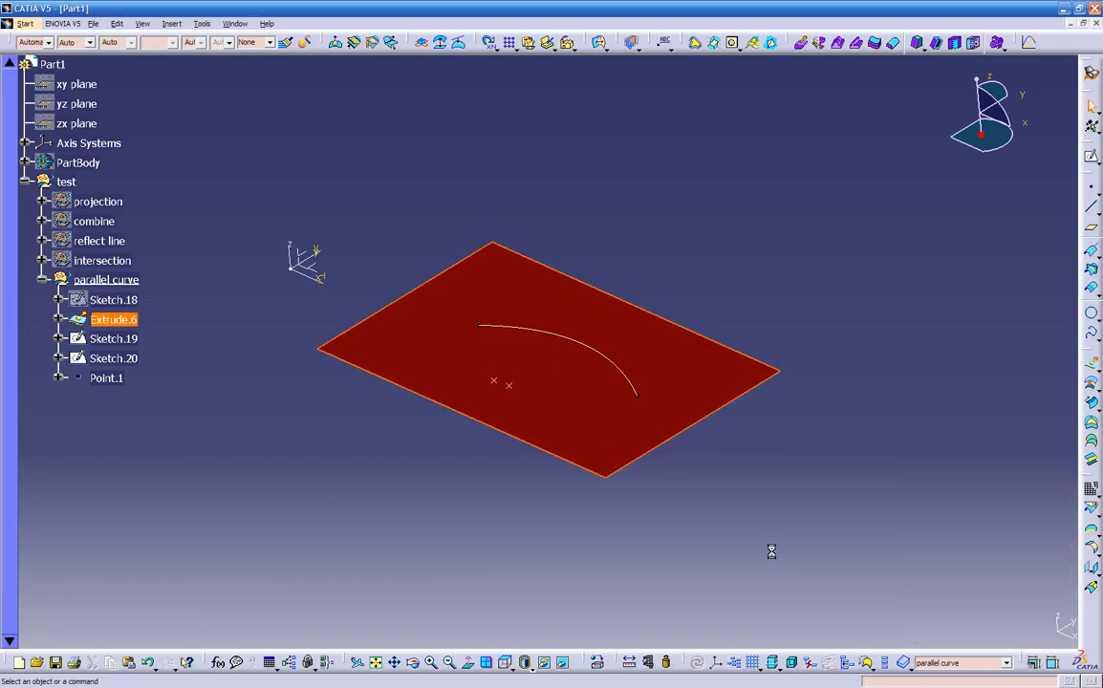
Review the definition of the on-plane reference point and close it without making changes.
click(107, 378)
double_click(111, 380)
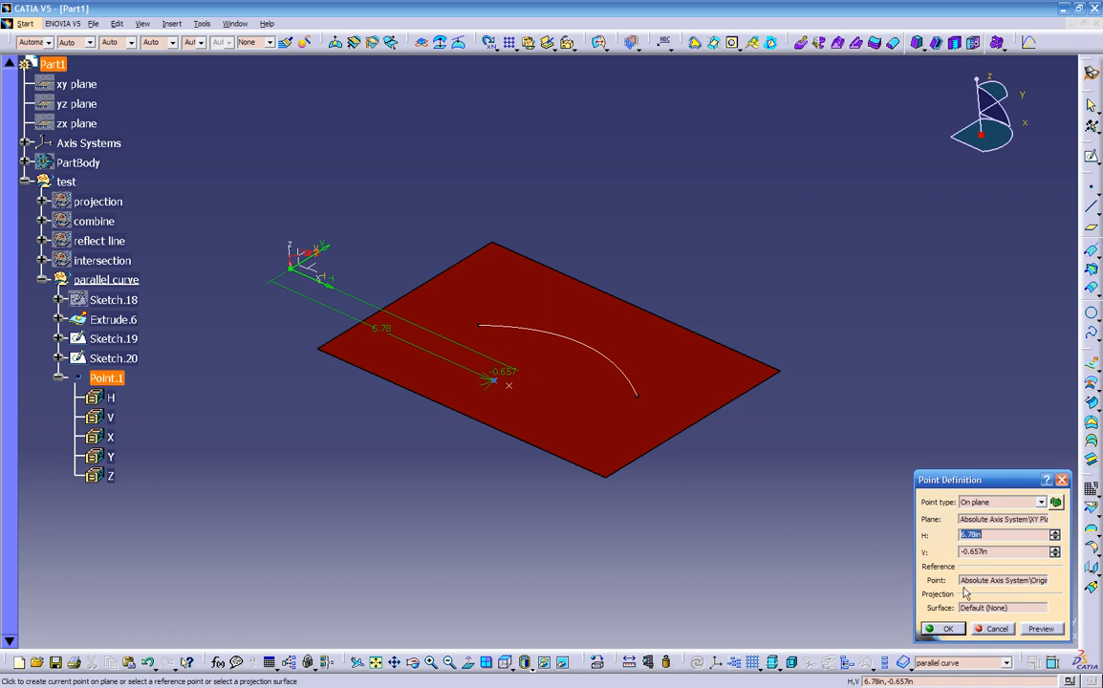
click(977, 630)
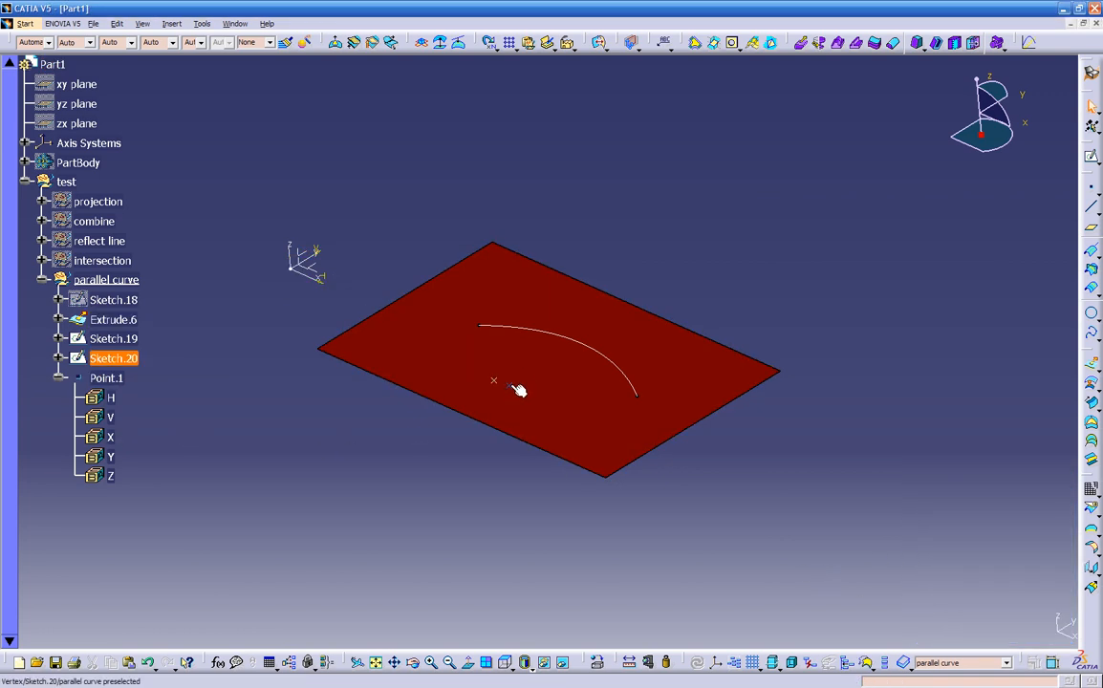
click(58, 379)
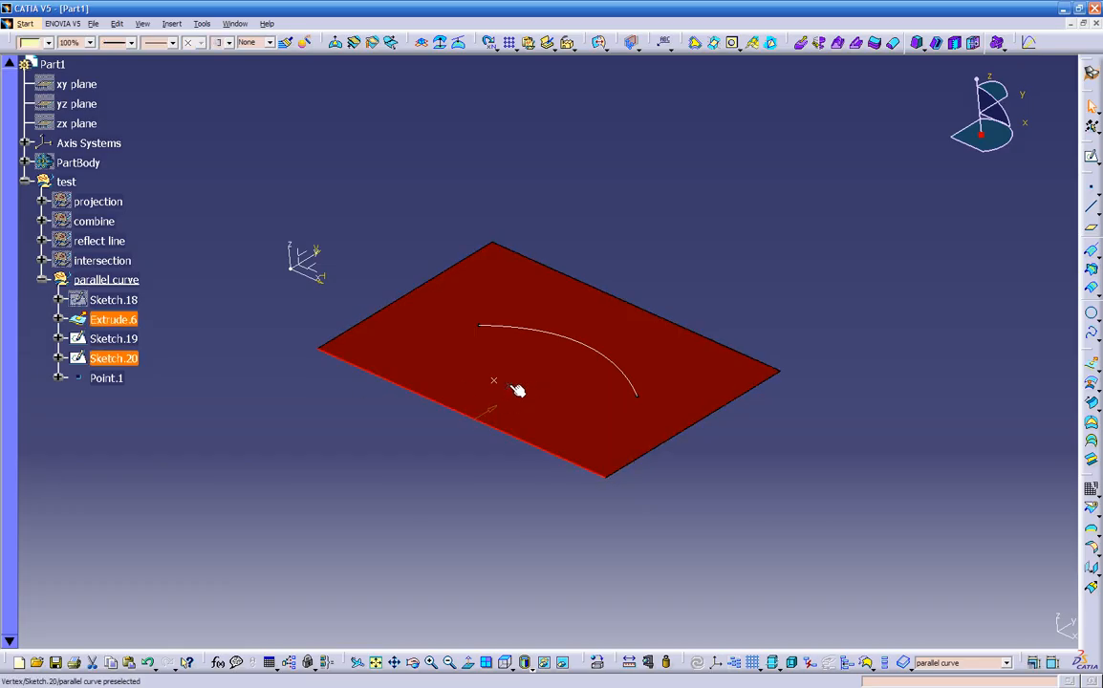
Disassemble the single-point sketch Sketch.20 using the All Cells mode.
click(132, 361)
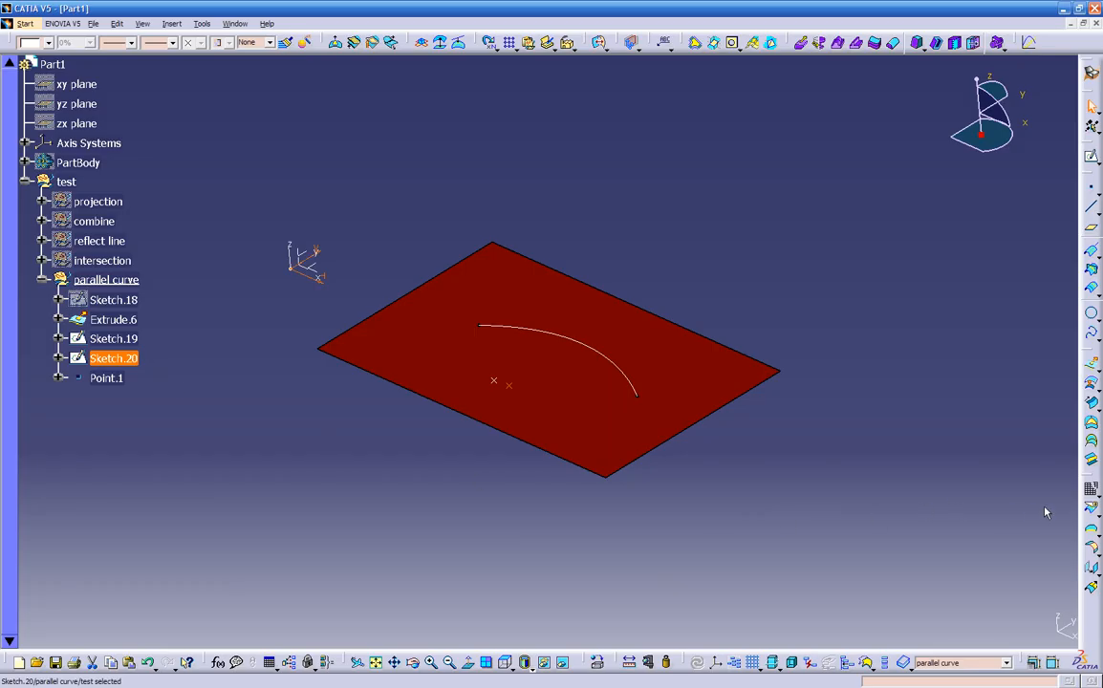
click(1091, 488)
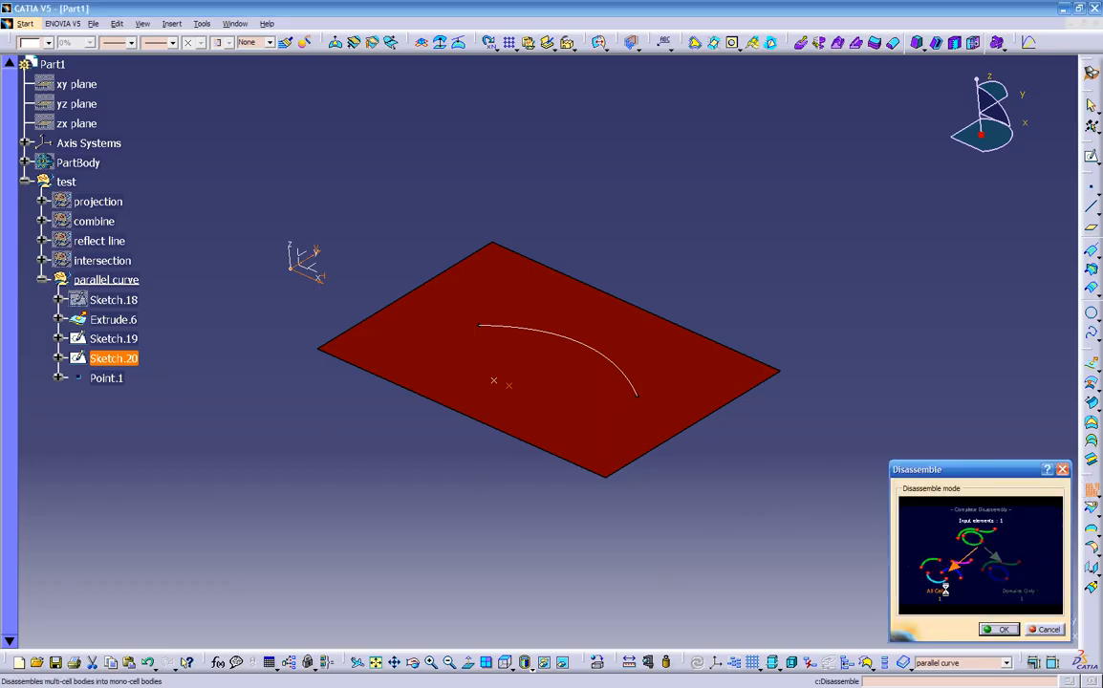
click(998, 631)
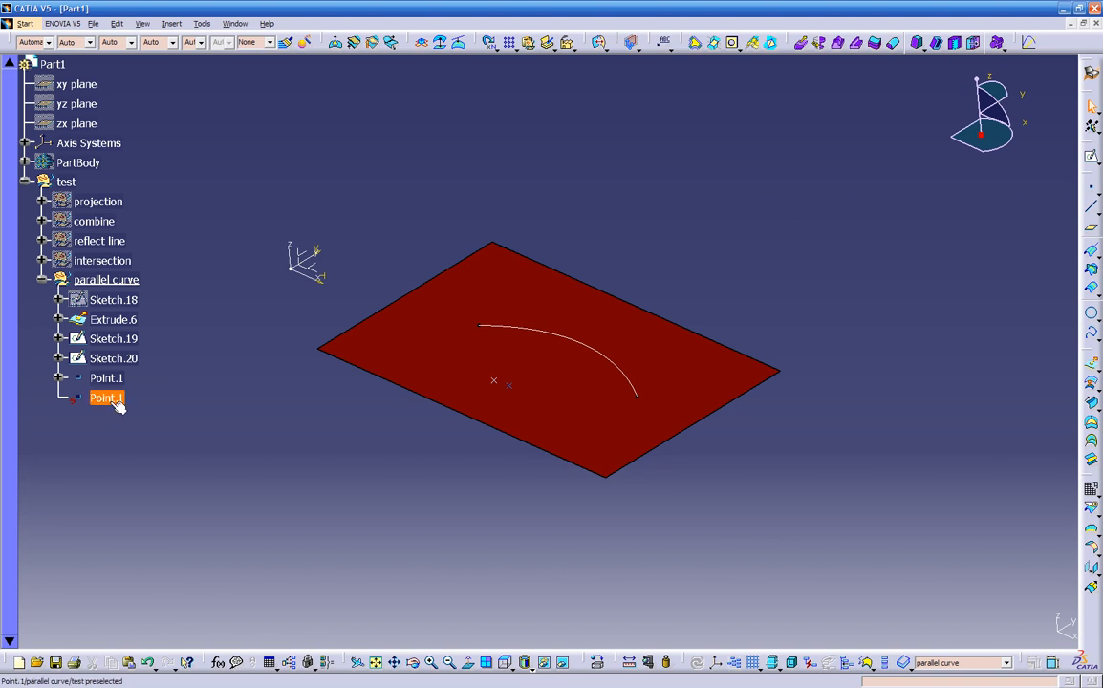
Compare the on-plane reference point and its definition with the point produced by disassembling the sketch.
click(106, 378)
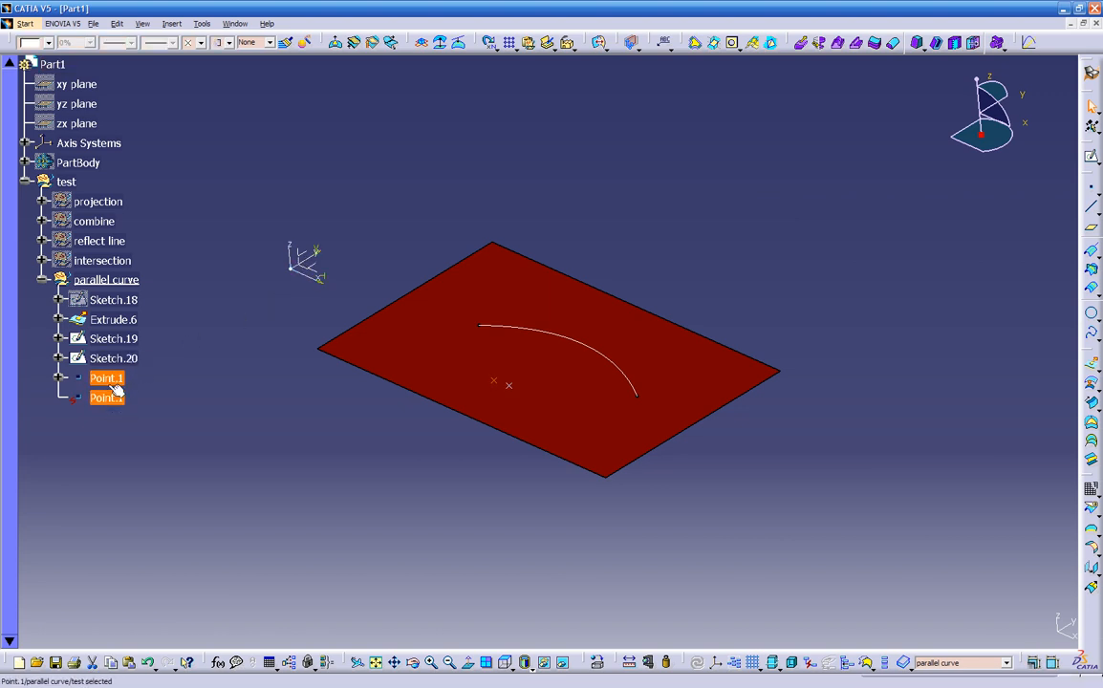
double_click(106, 378)
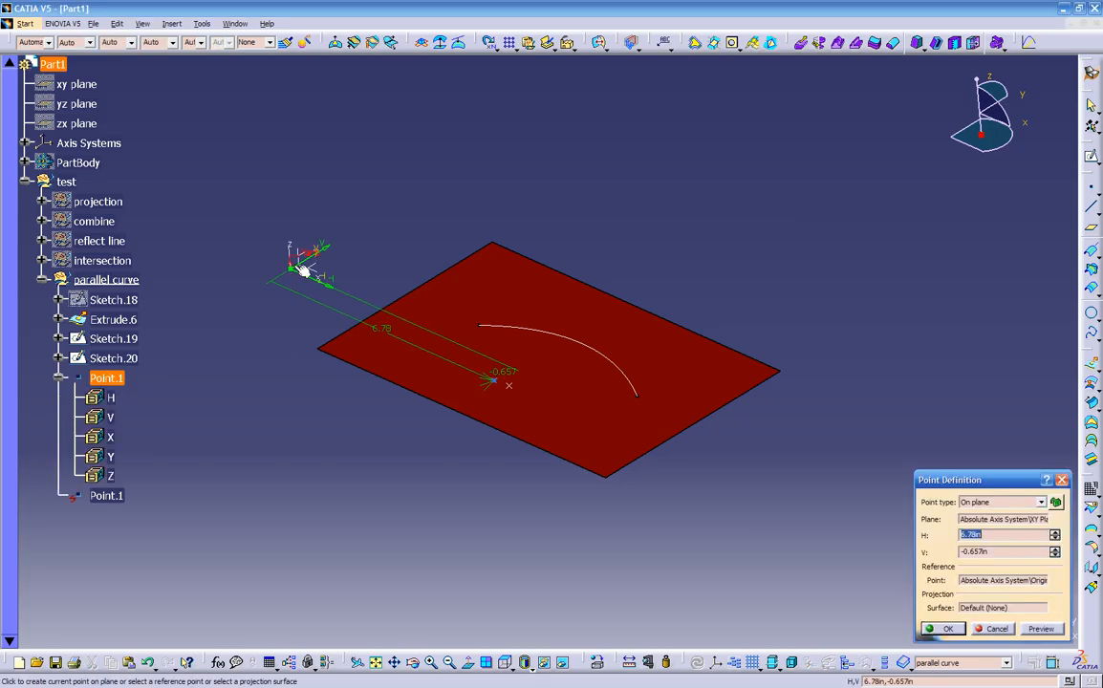
click(949, 630)
click(107, 496)
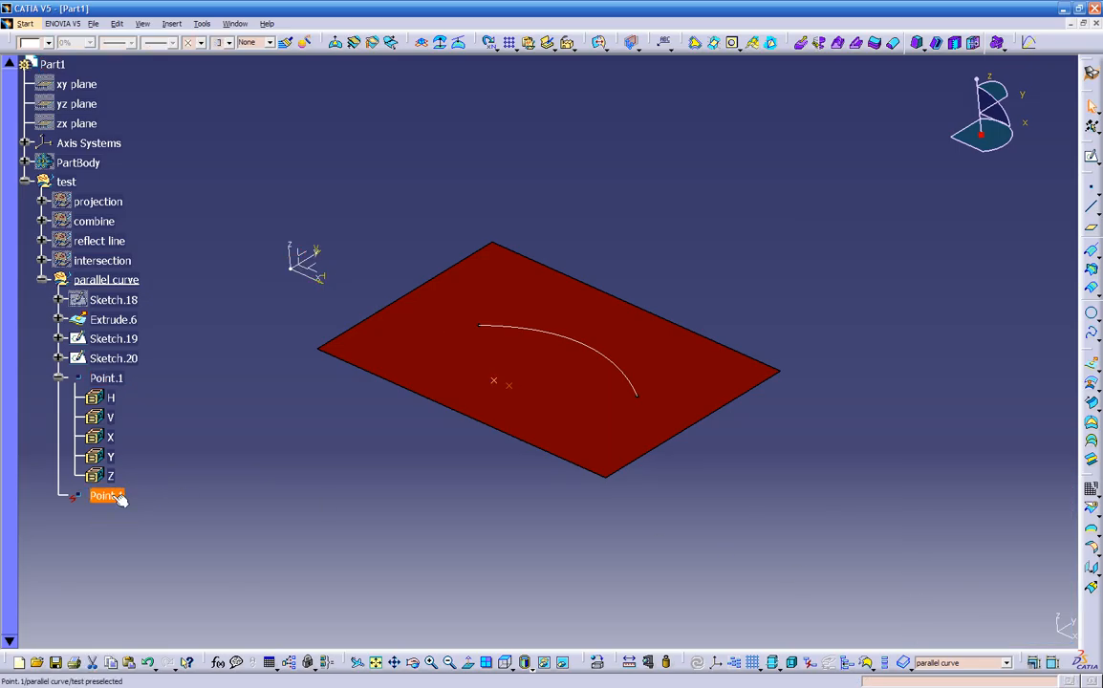
click(59, 379)
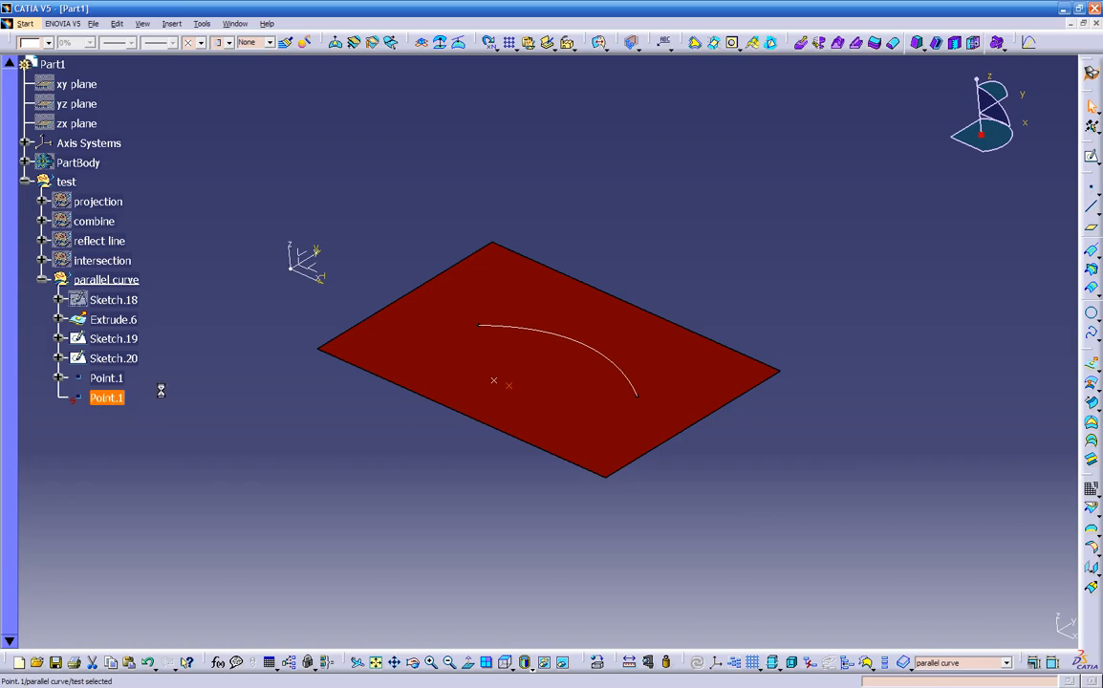
click(256, 383)
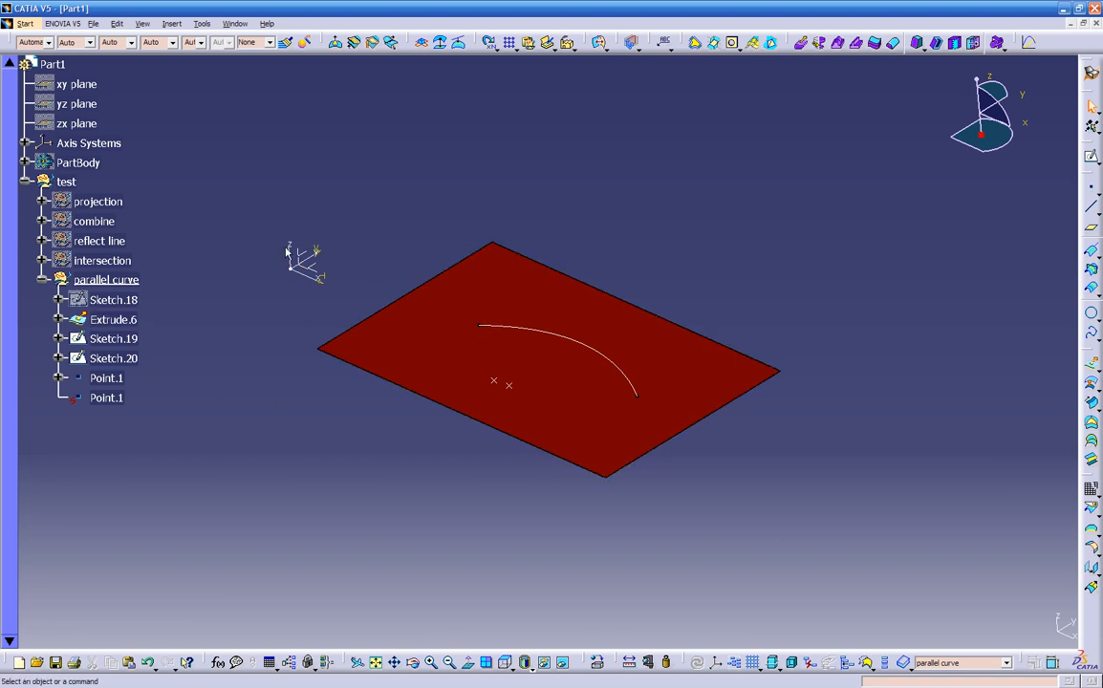
Isolate the on-plane reference point from its parent geometry.
right_click(108, 397)
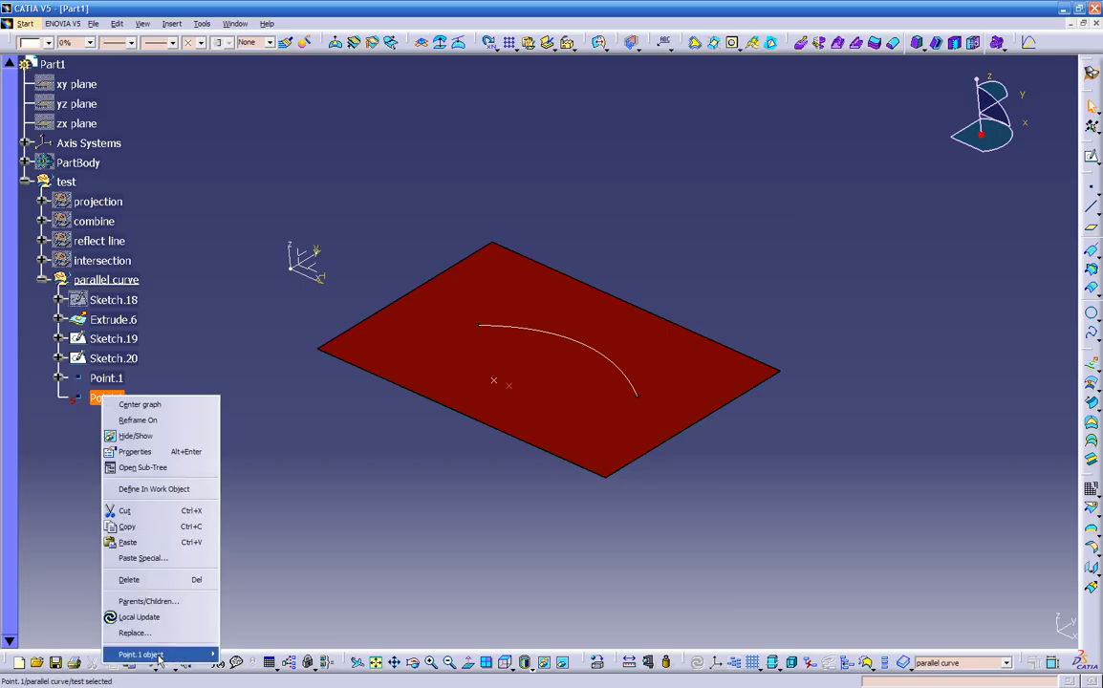
mouse_move(158, 655)
key(Escape)
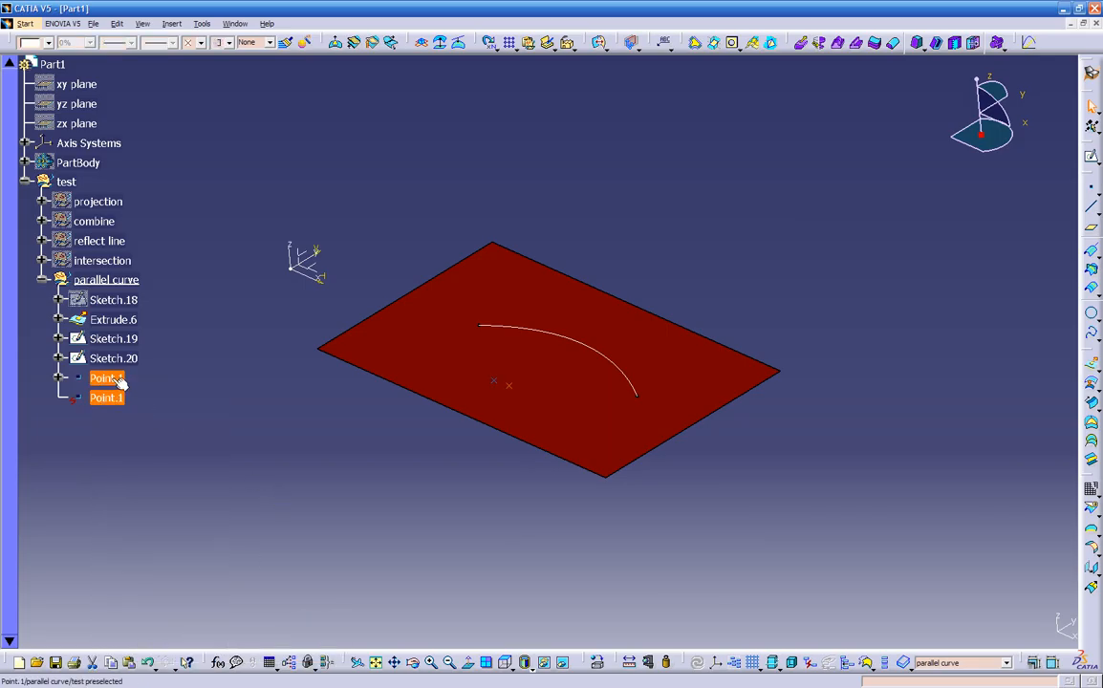
right_click(113, 380)
mouse_move(163, 640)
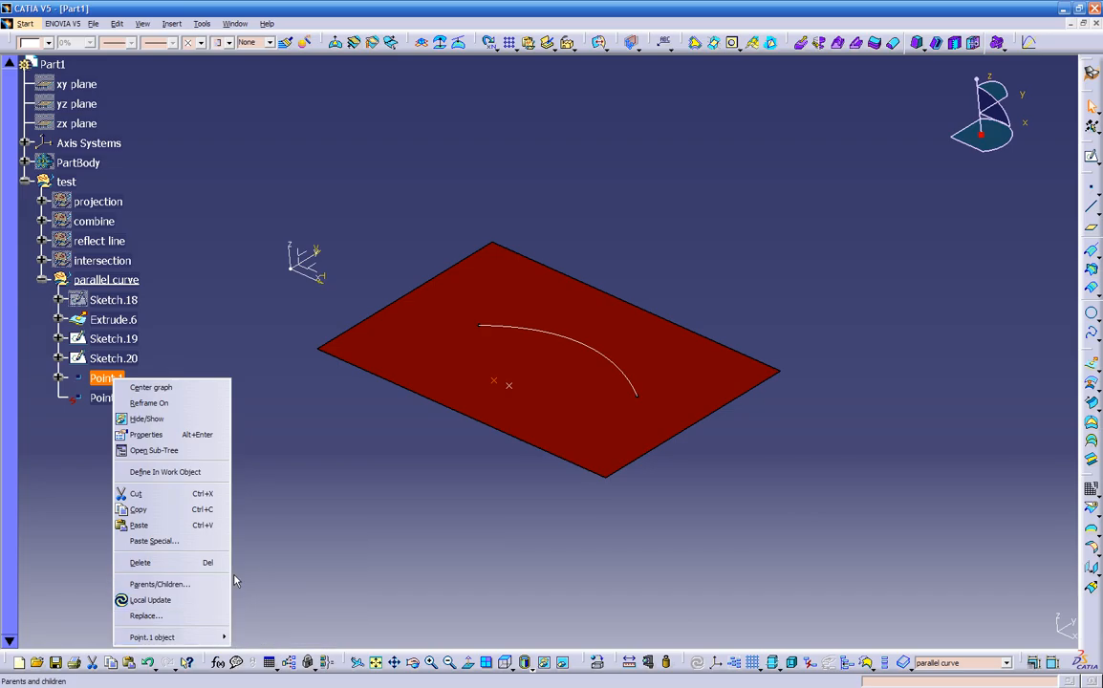
click(283, 438)
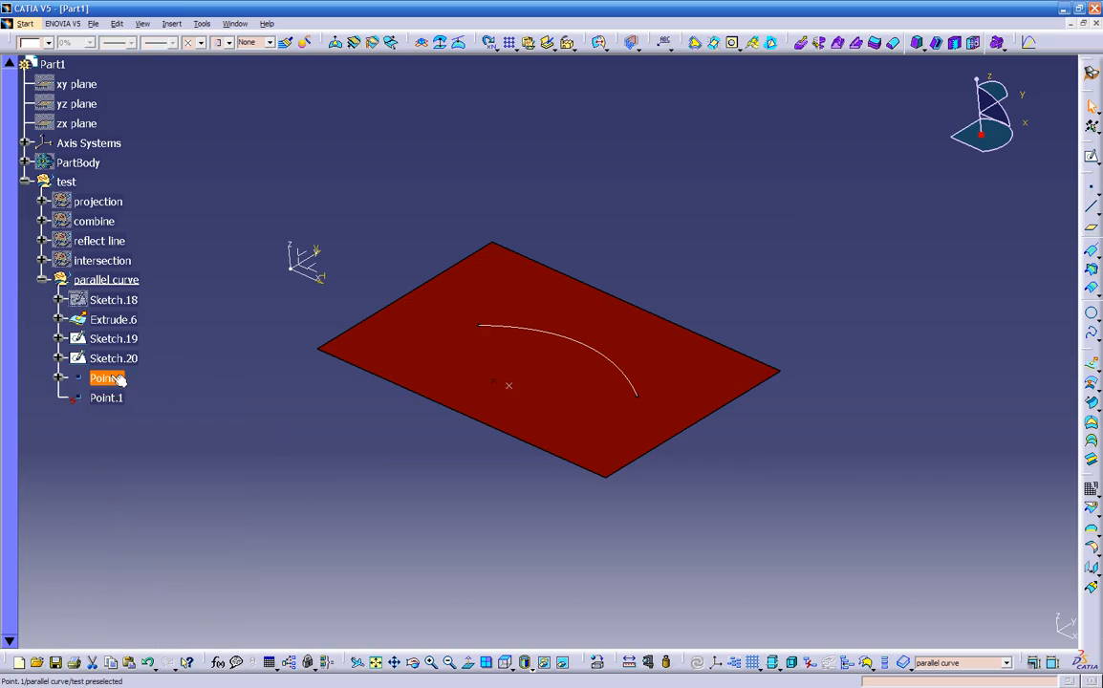
right_click(112, 381)
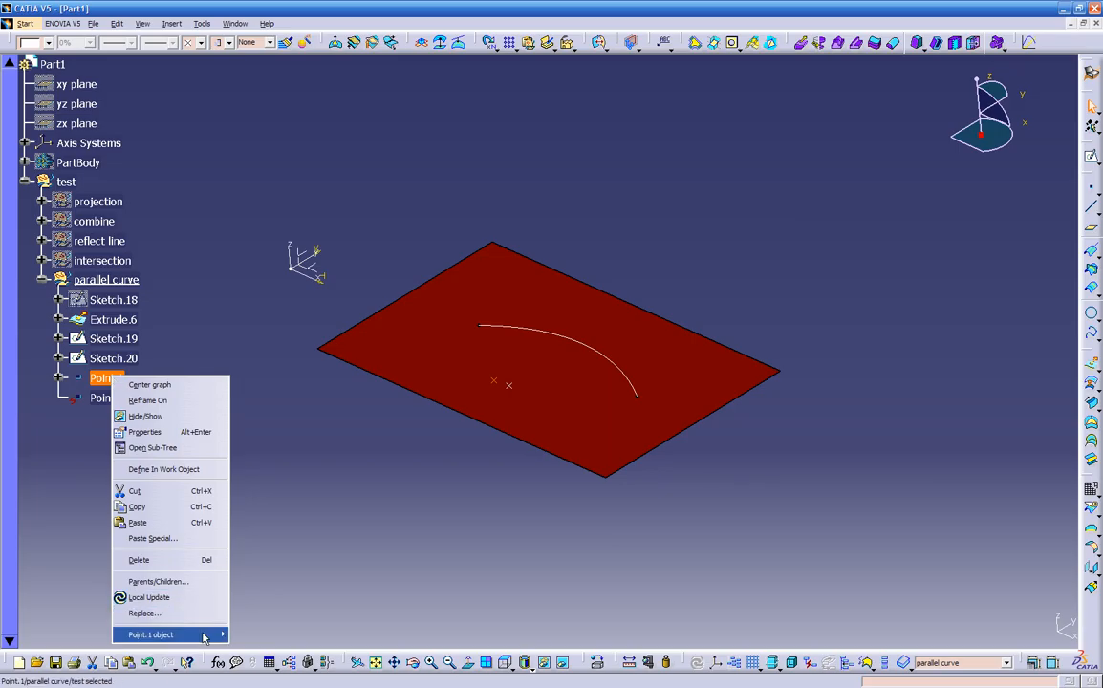
mouse_move(207, 636)
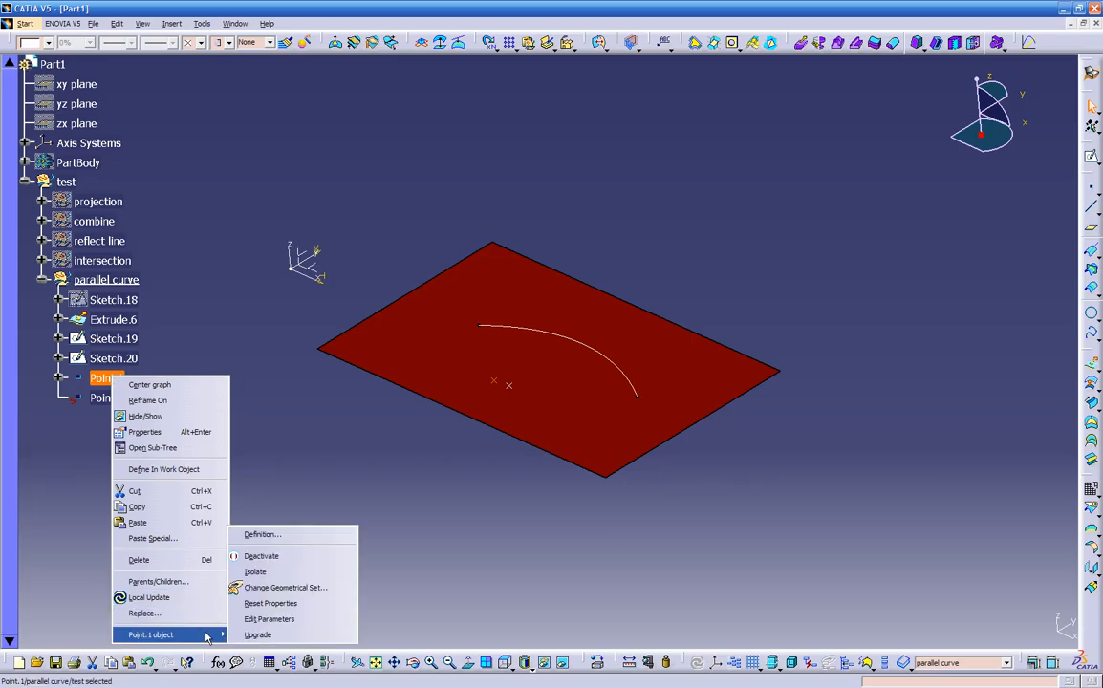
click(270, 573)
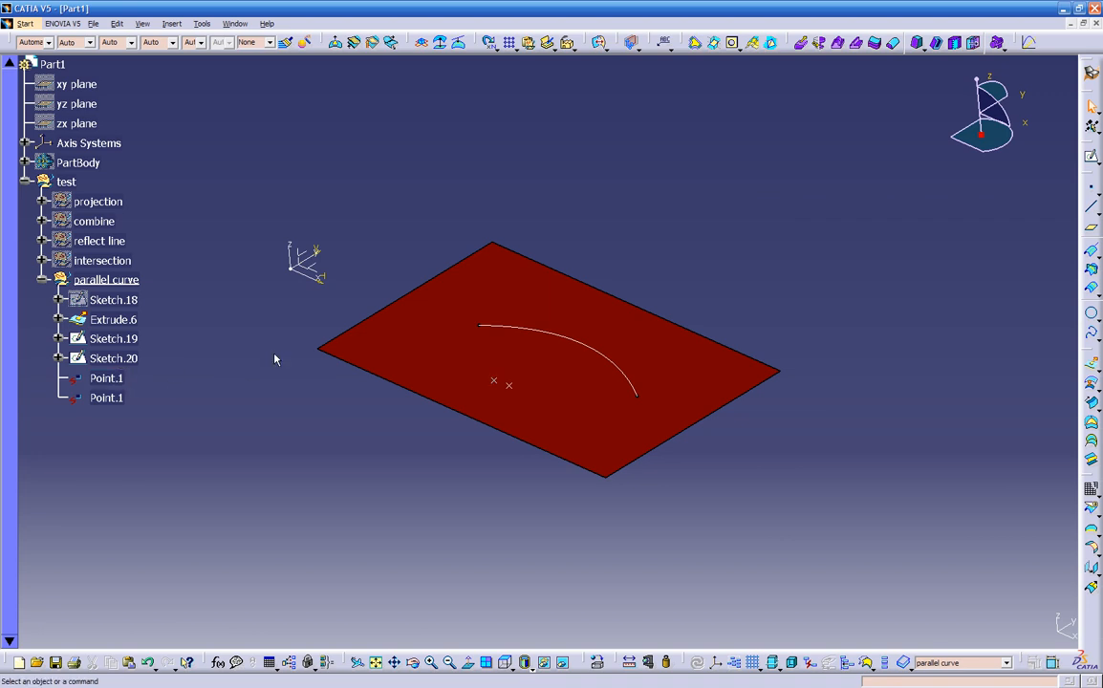
Examine the isolated point's explicit definition, its available point types and its H dimension value, and close the definition.
double_click(111, 379)
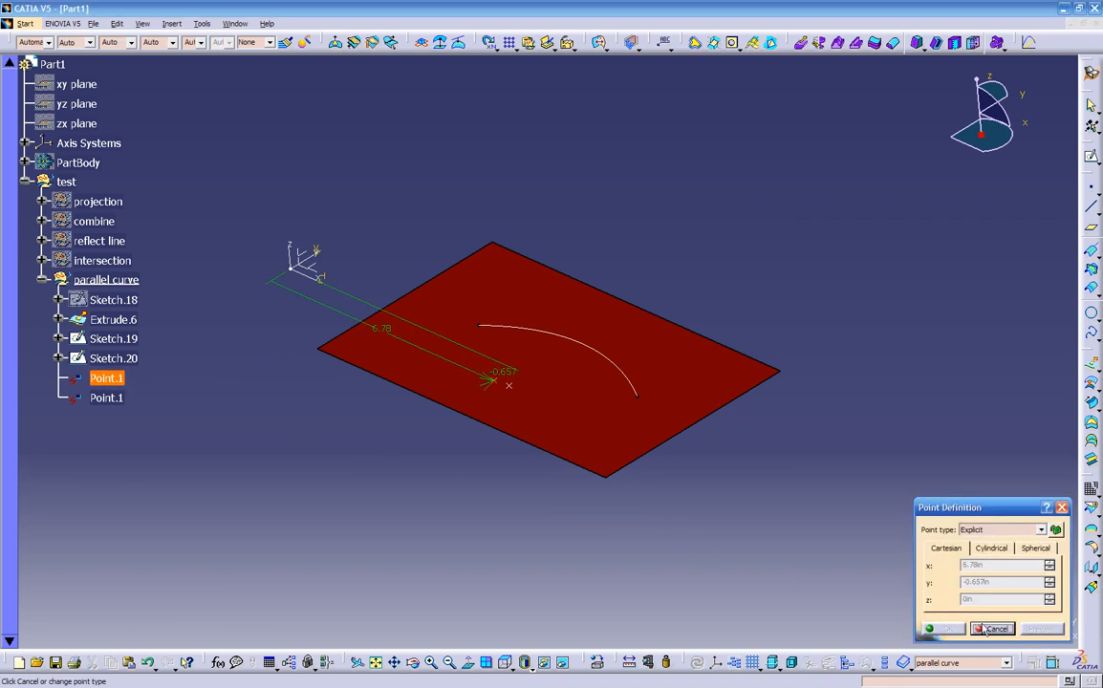
click(994, 529)
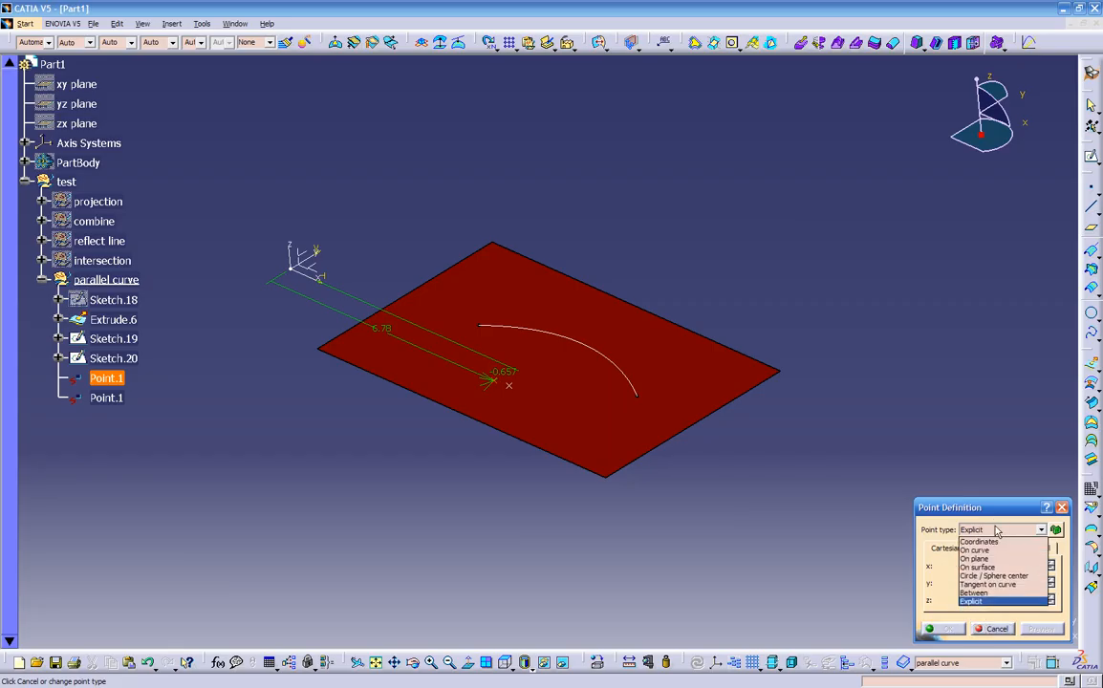
click(994, 529)
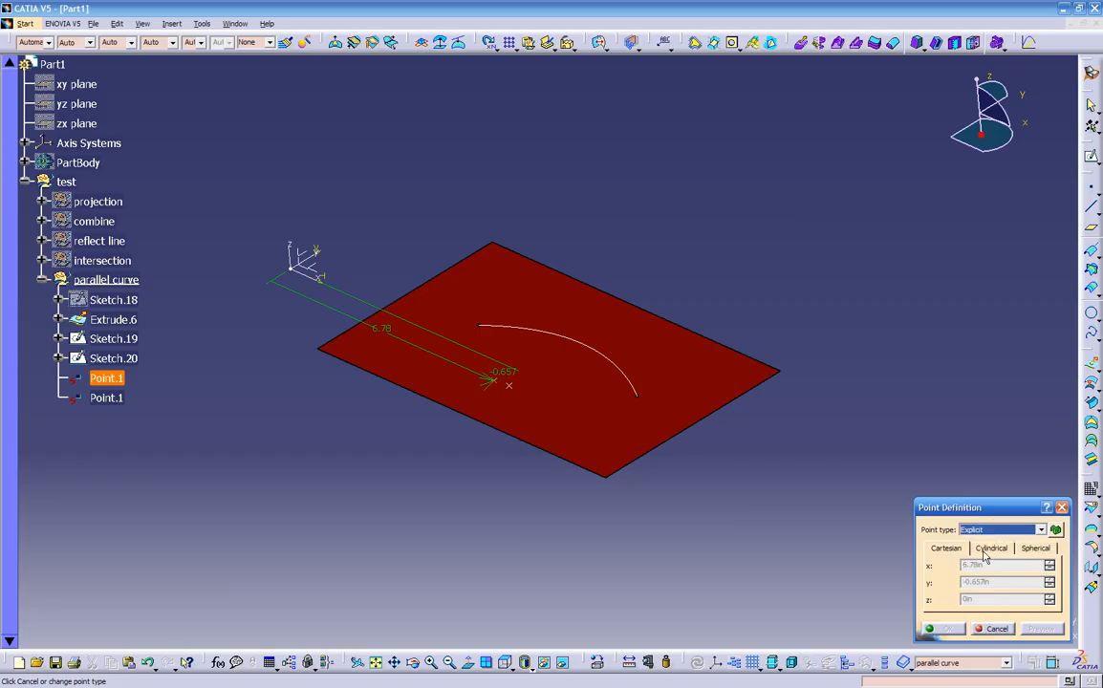
double_click(383, 334)
drag(449, 337, 402, 434)
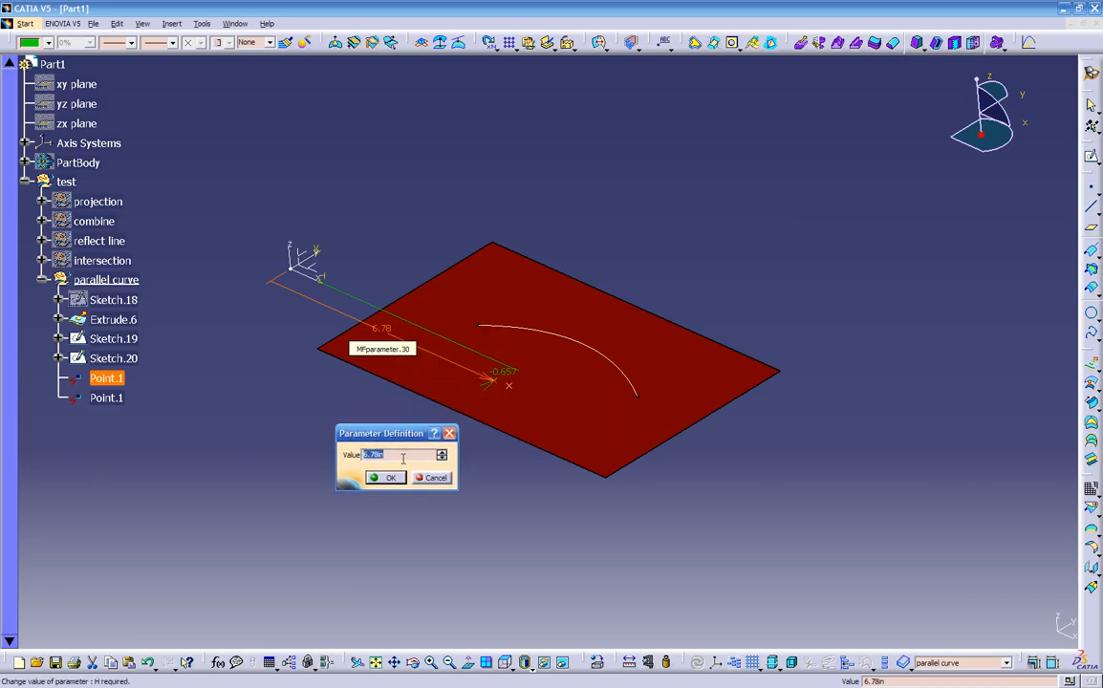
click(386, 477)
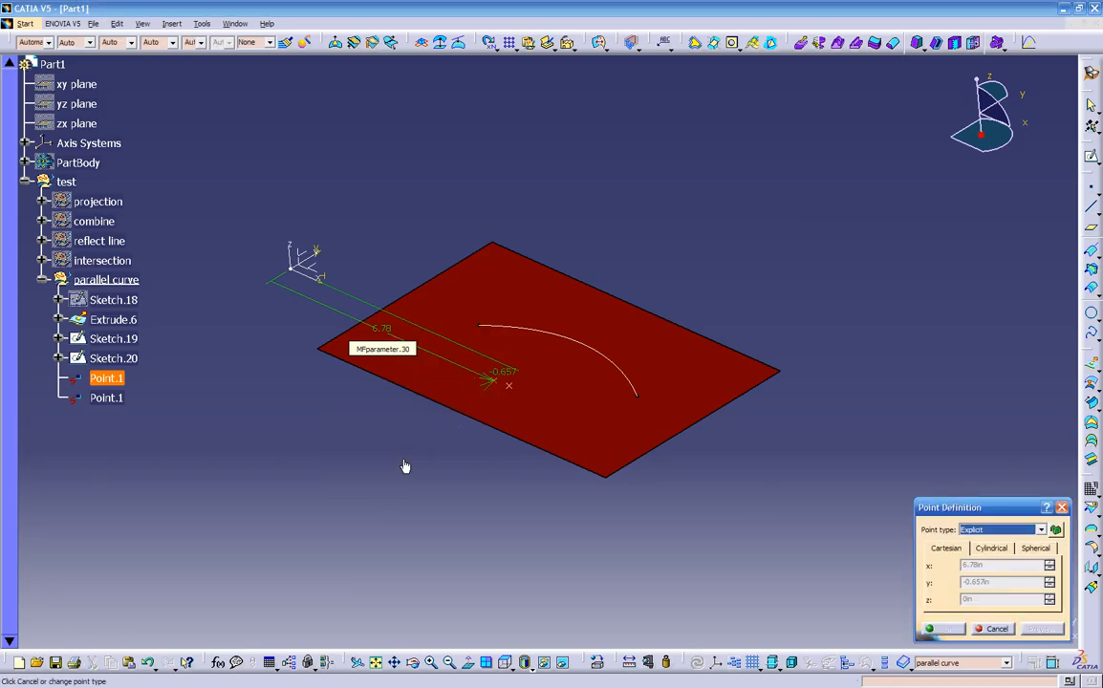
click(974, 633)
Try to set the isolated point's H dimension to 10 in, and close its definition.
double_click(69, 381)
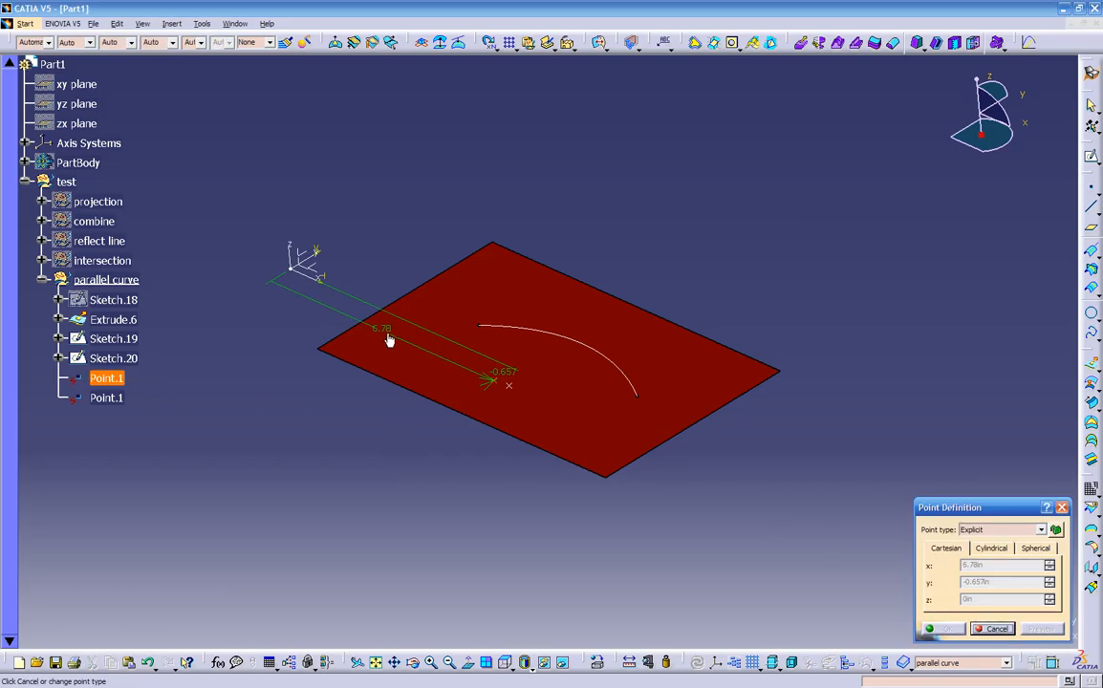
double_click(386, 333)
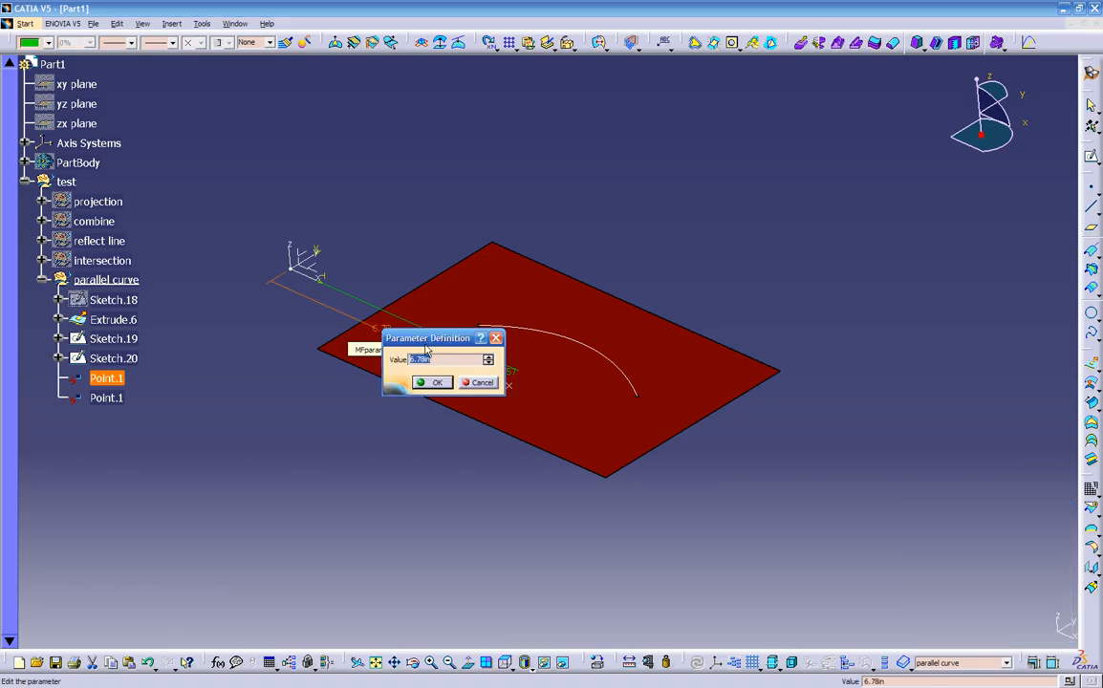
text(10)
key(Return)
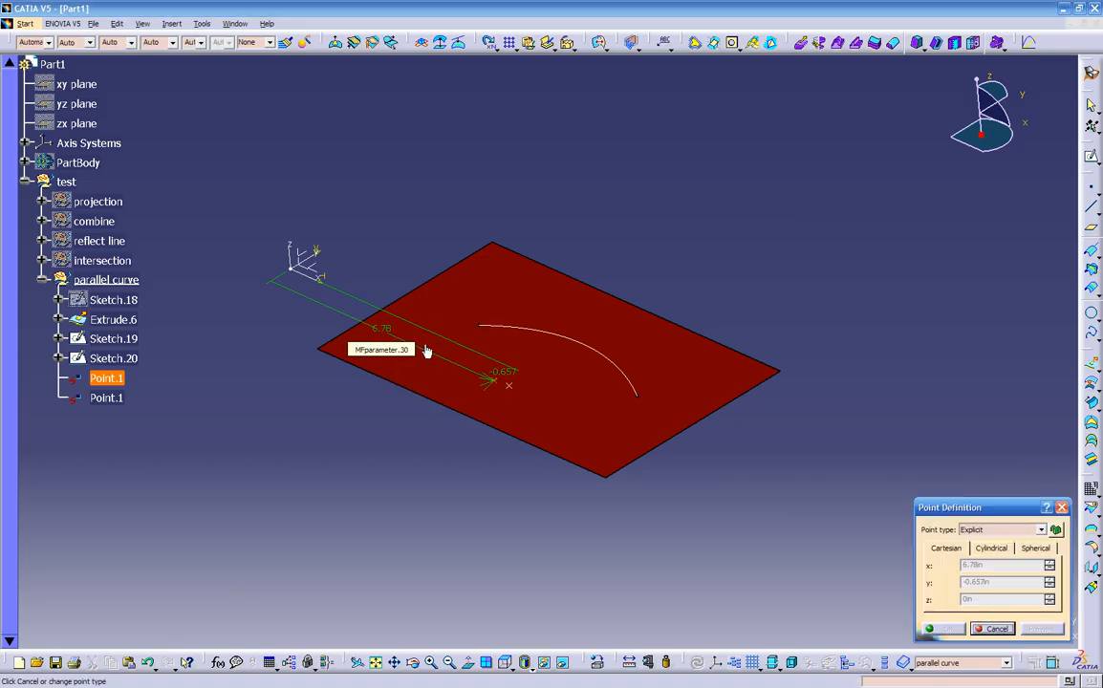
click(997, 630)
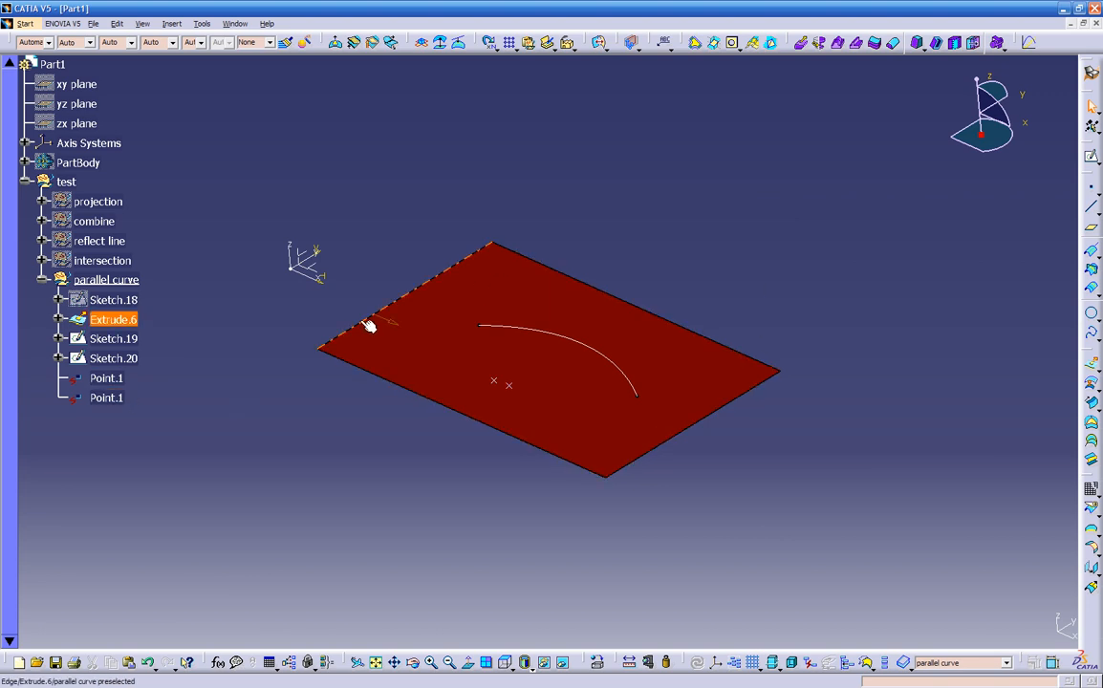
right_click(112, 379)
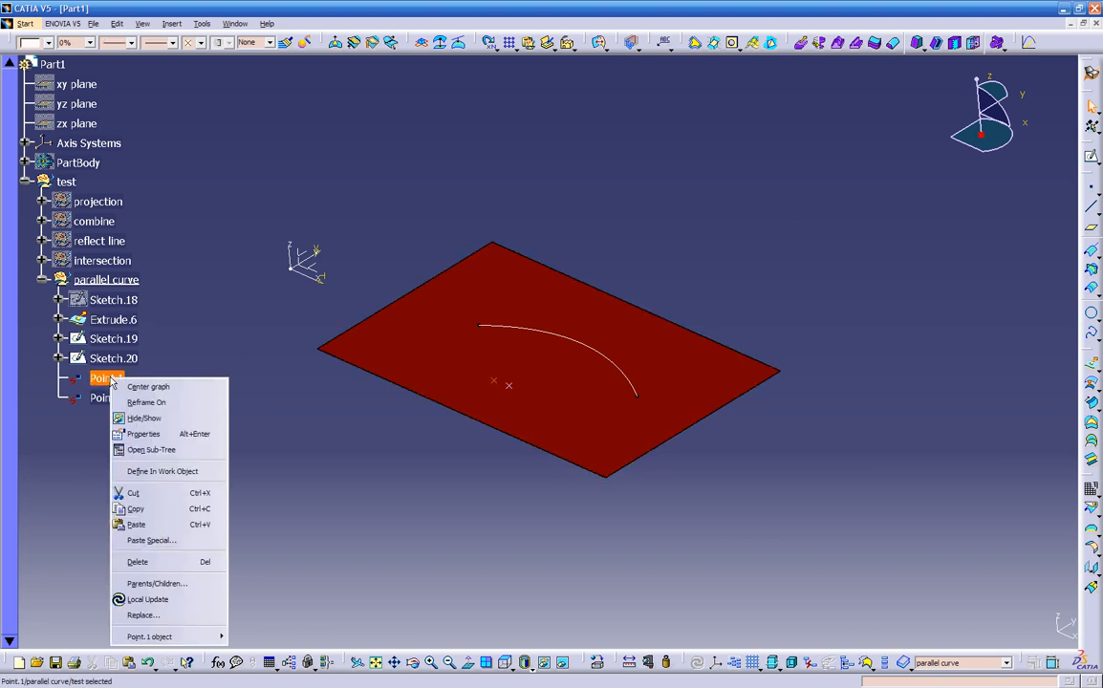
click(282, 505)
right_click(95, 359)
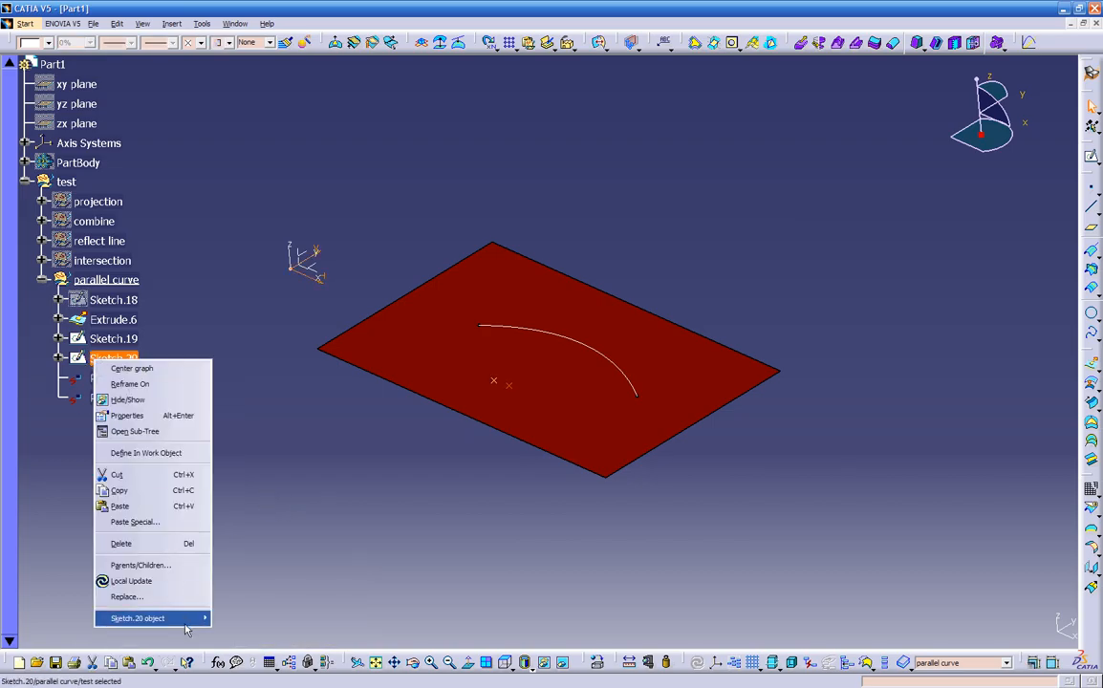
mouse_move(172, 619)
click(226, 526)
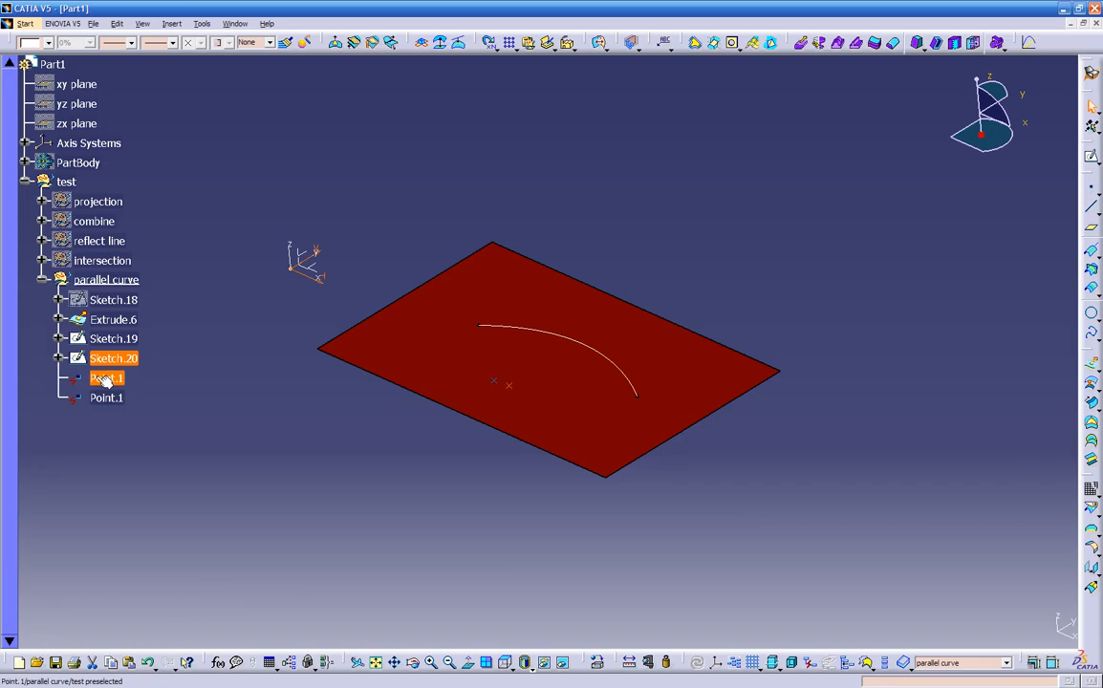
Undo the isolation of the on-plane reference point.
click(106, 381)
key(Delete)
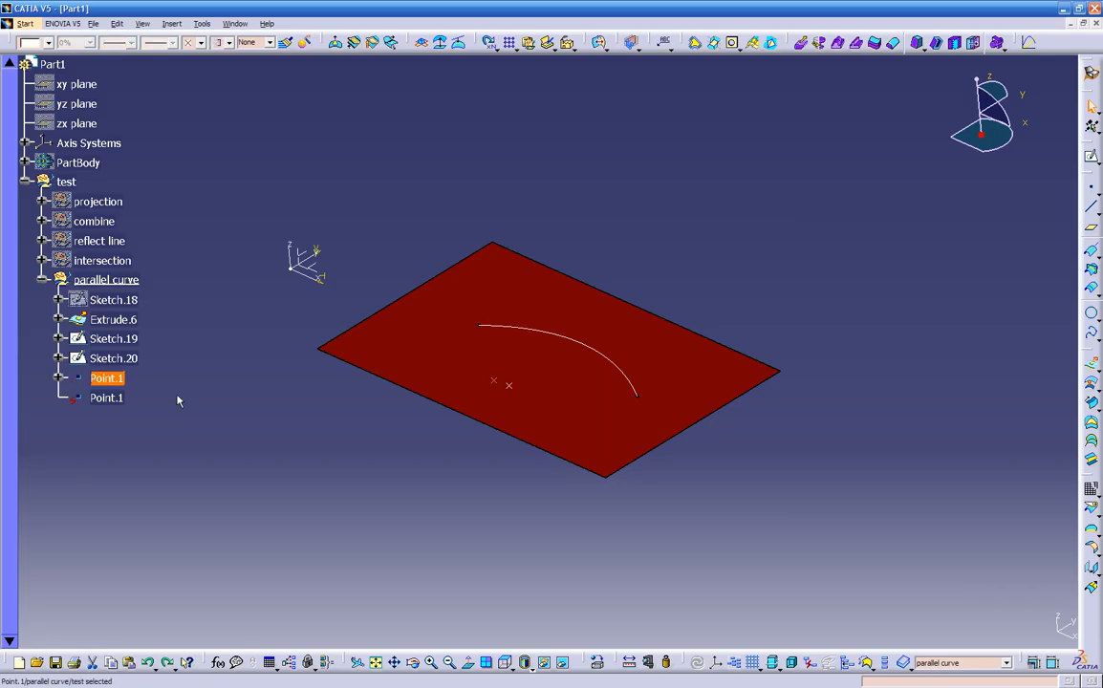
Examine the on-plane reference point's definition, close it without changes and collapse the point's parameters in the tree.
double_click(107, 379)
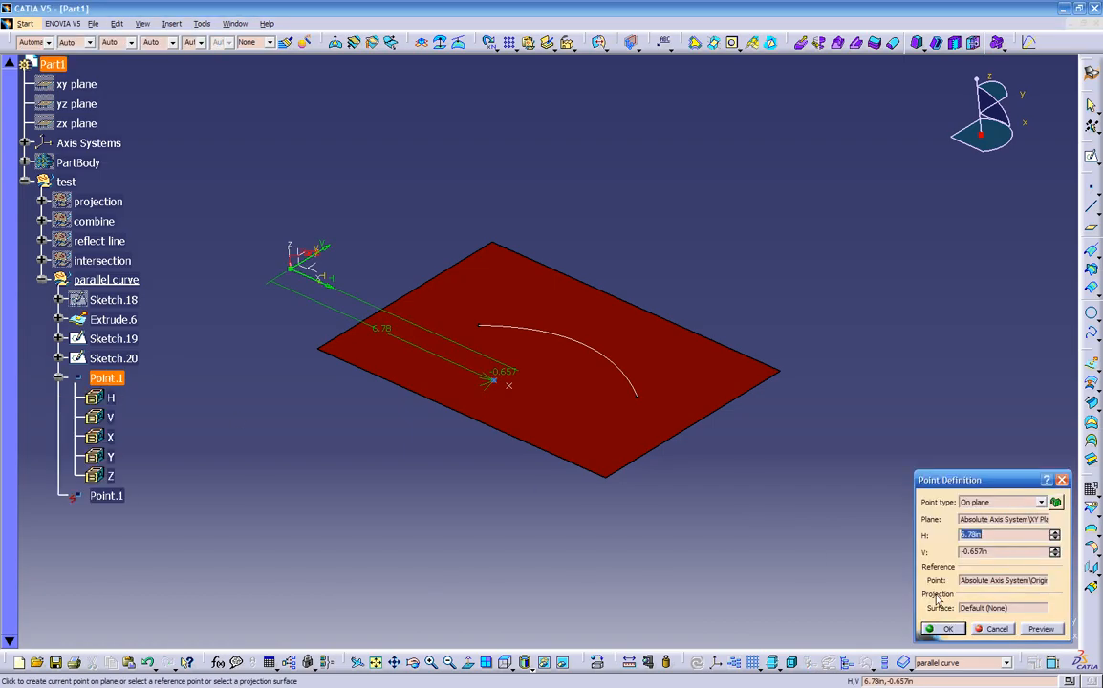
click(998, 629)
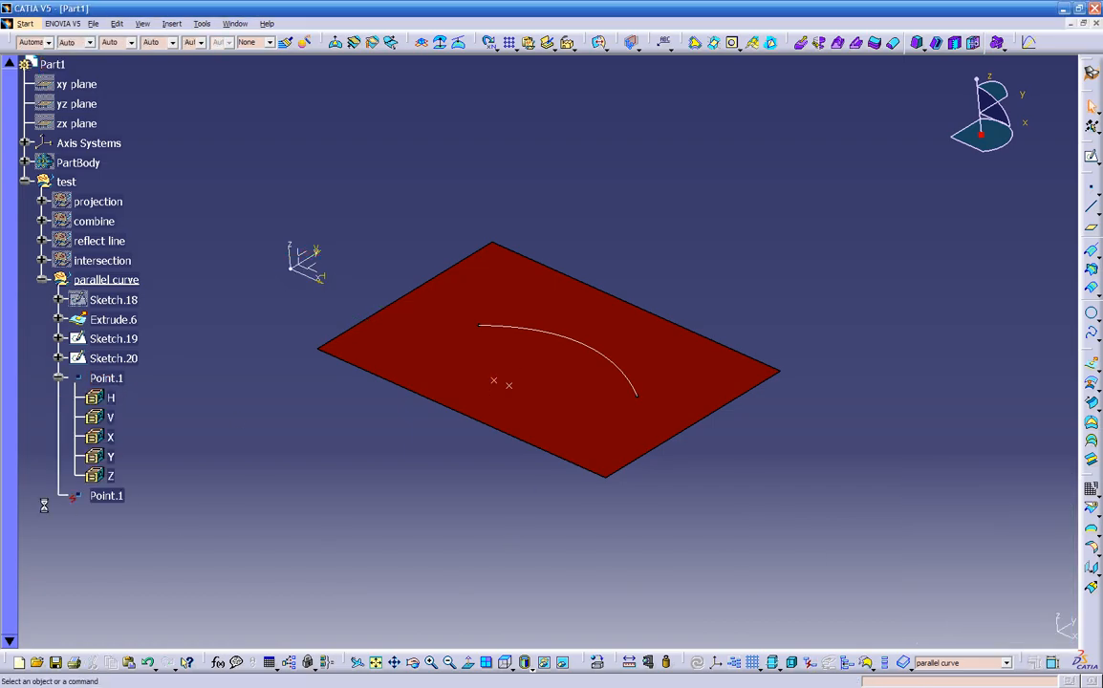
click(58, 377)
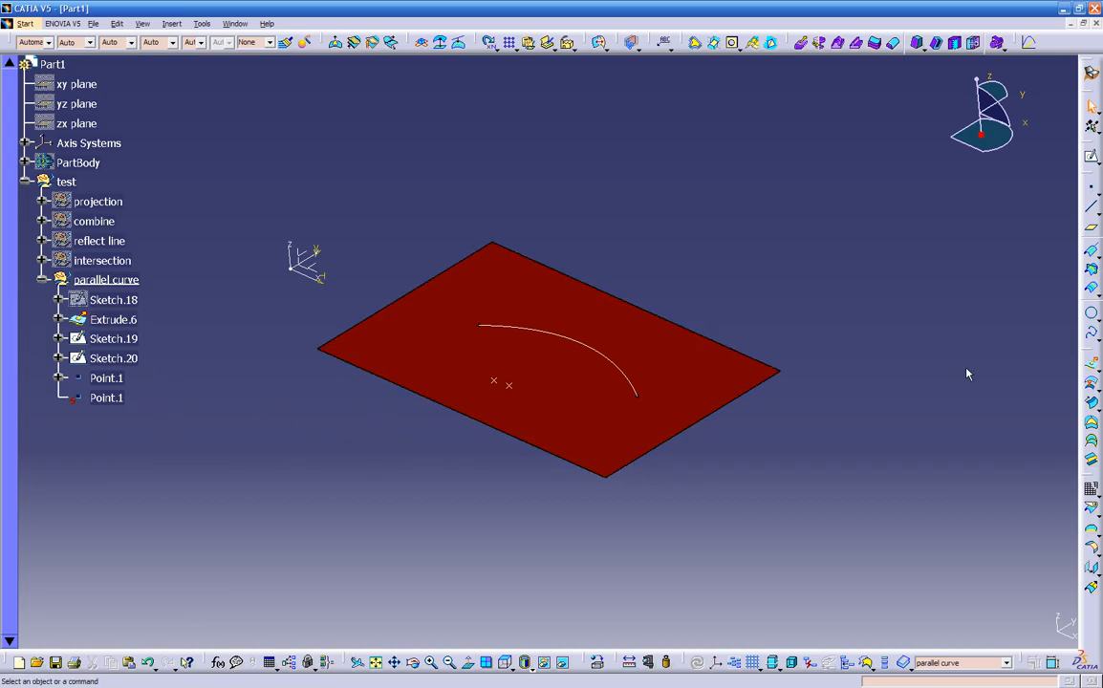
Define a parallel curve from Sketch.19 on its default plane with a constant offset of 0.5 in, and preview it.
click(1092, 288)
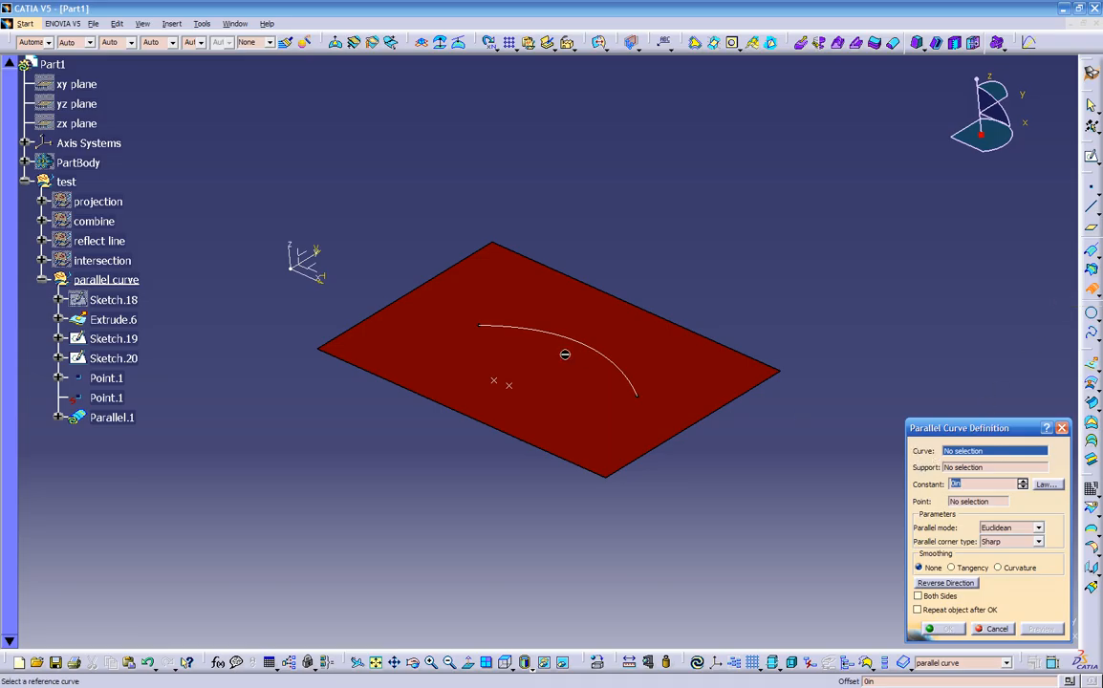
click(590, 349)
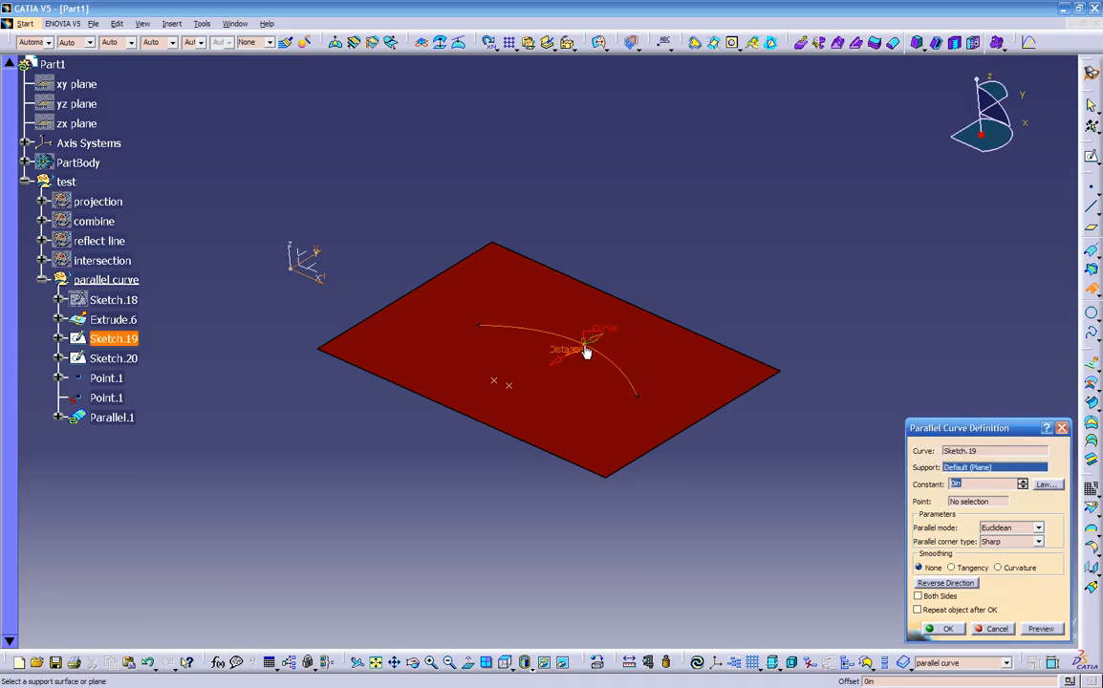
middle_drag(535, 448, 632, 473)
drag(968, 484, 937, 483)
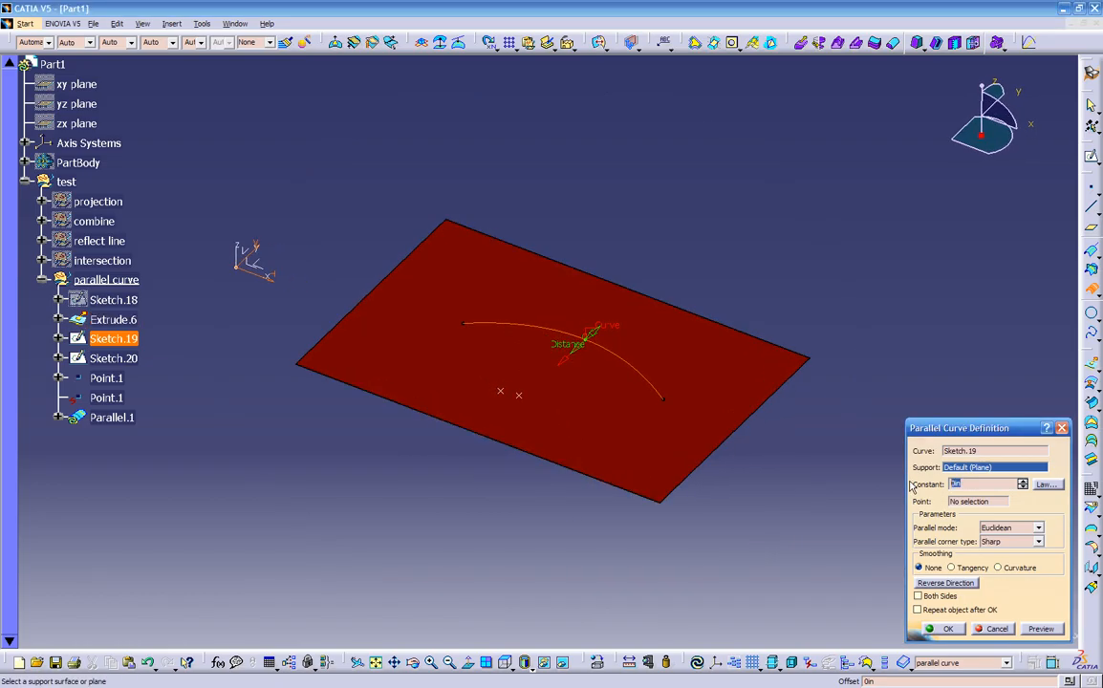
text(.5)
click(1039, 630)
middle_drag(487, 450, 490, 478)
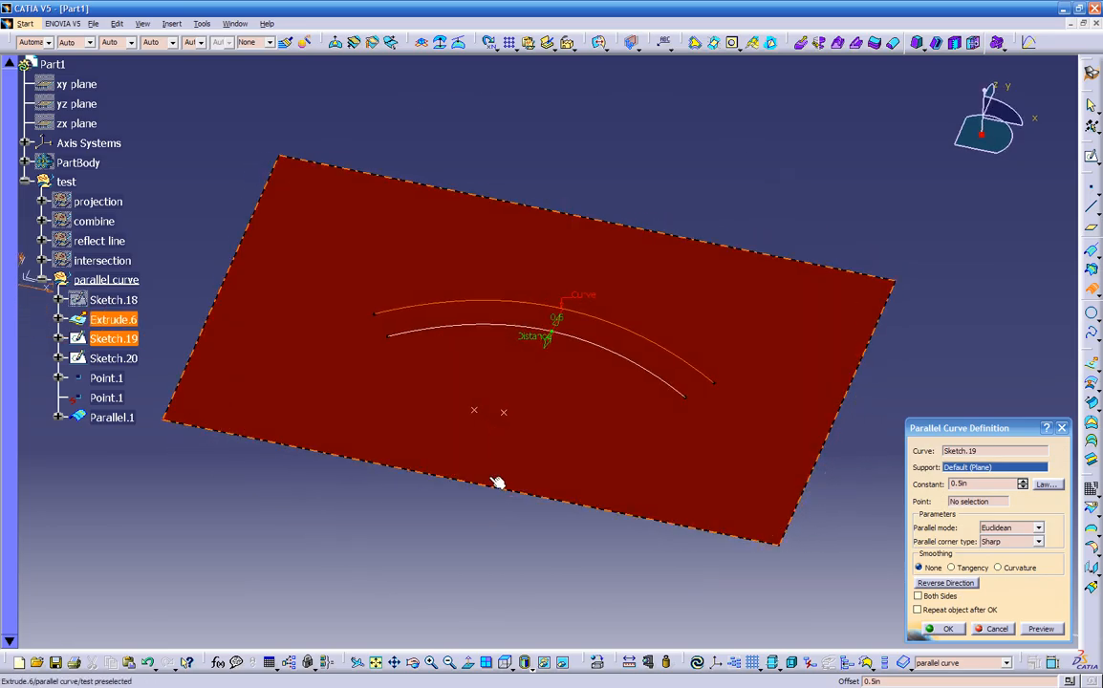
Preview the parallel curve passing through the isolated point, and clear that point selection.
click(958, 503)
click(504, 412)
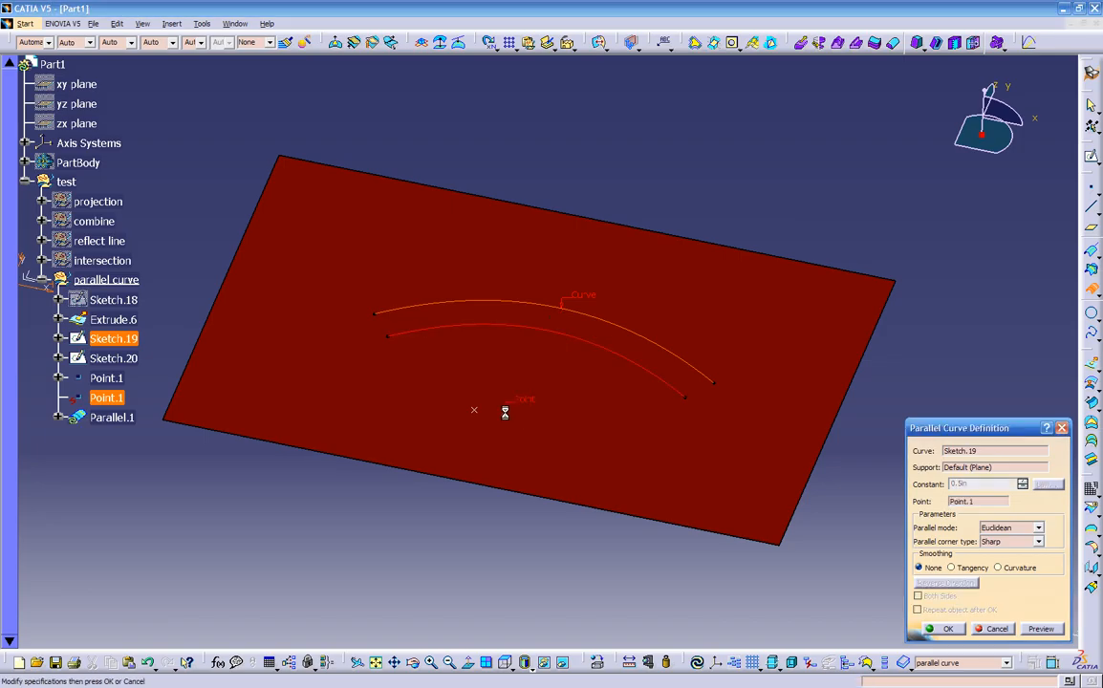
click(1041, 633)
middle_drag(424, 493, 415, 531)
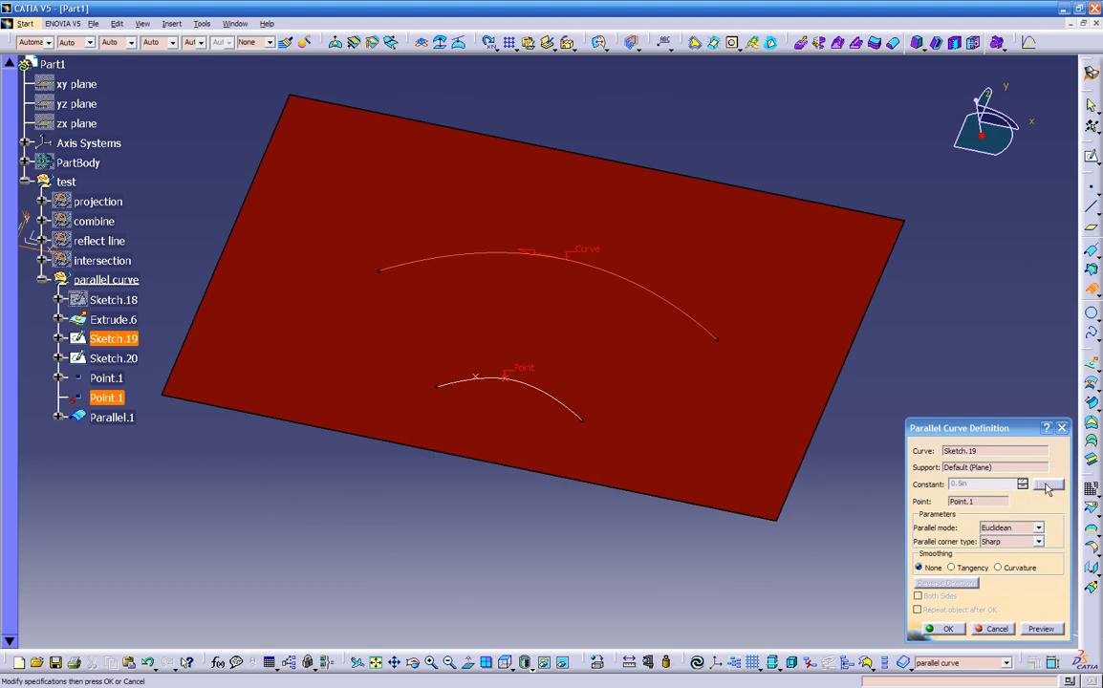
right_click(991, 504)
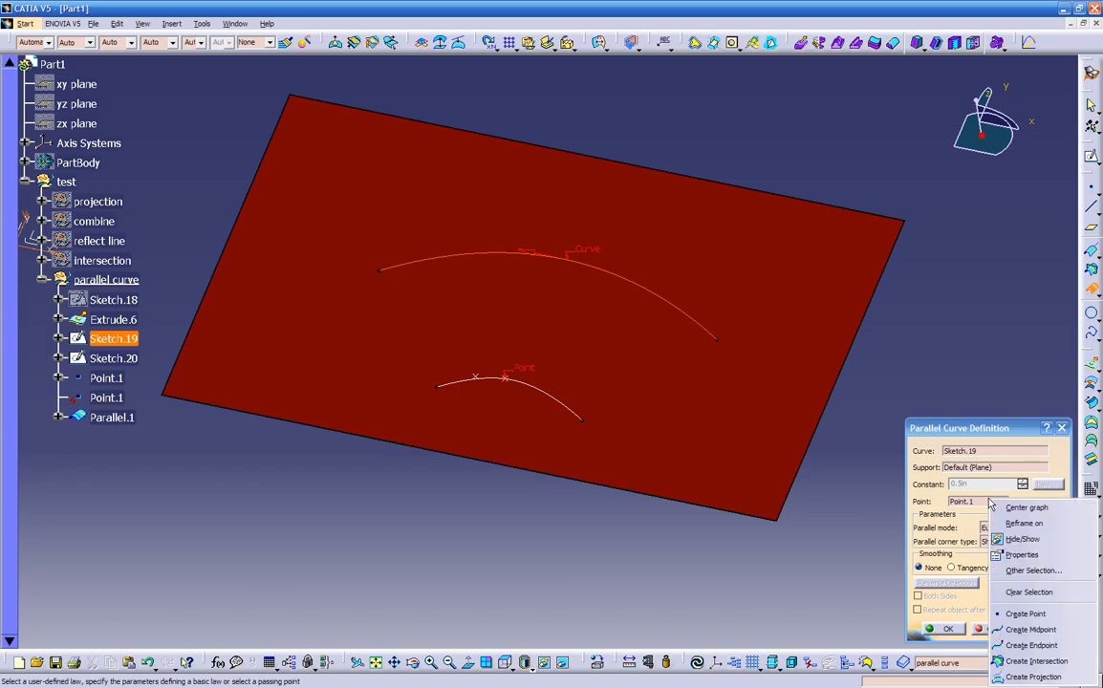
click(1021, 588)
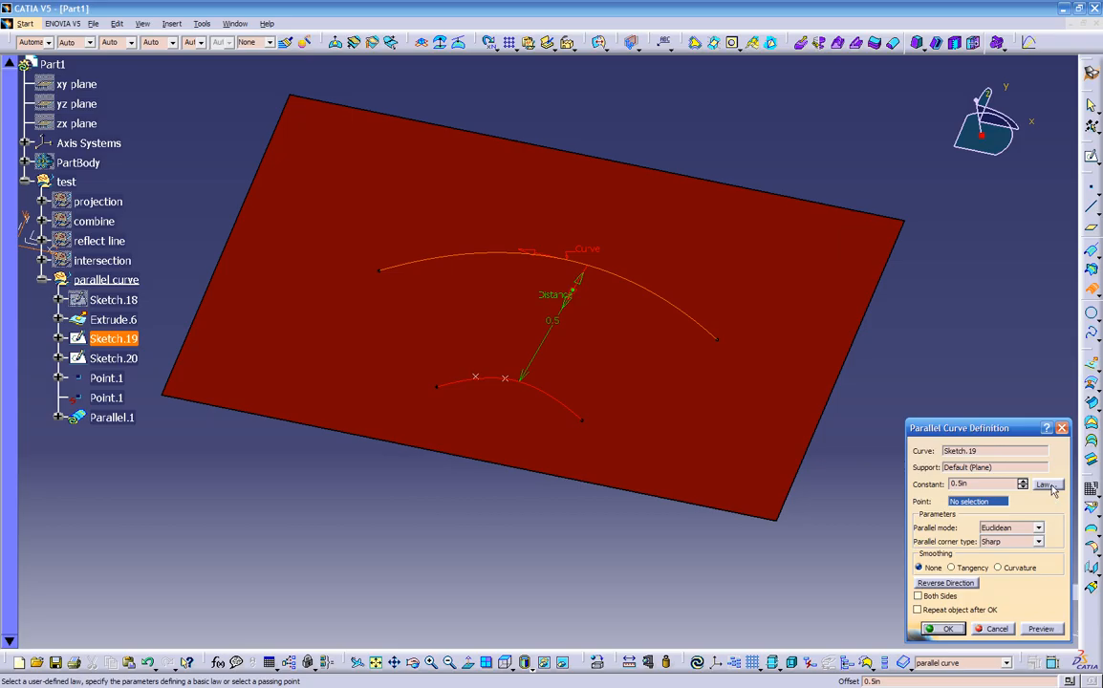
Examine the Linear, S type and Advanced law types available for the parallel curve's offset.
click(1047, 485)
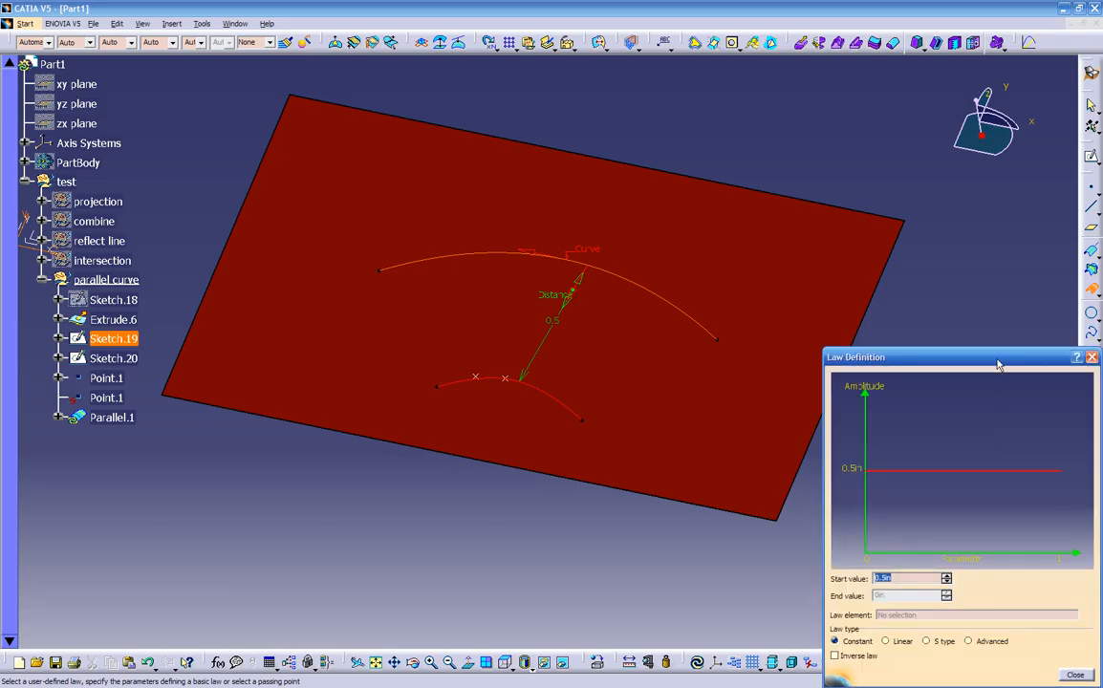
drag(998, 365, 989, 345)
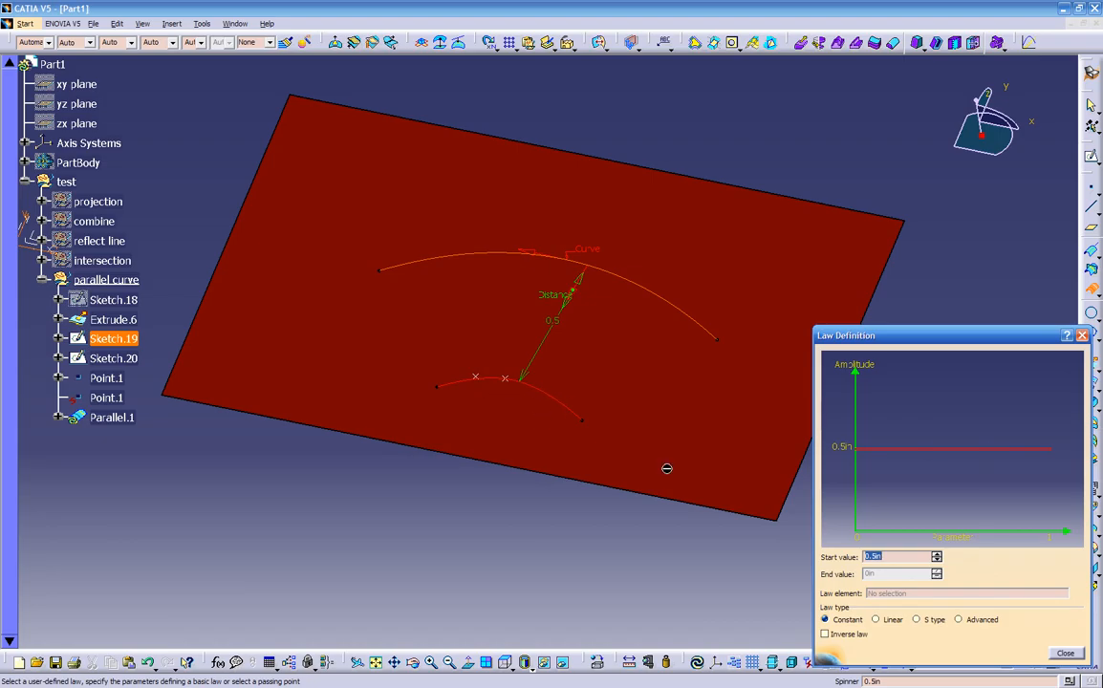
click(890, 622)
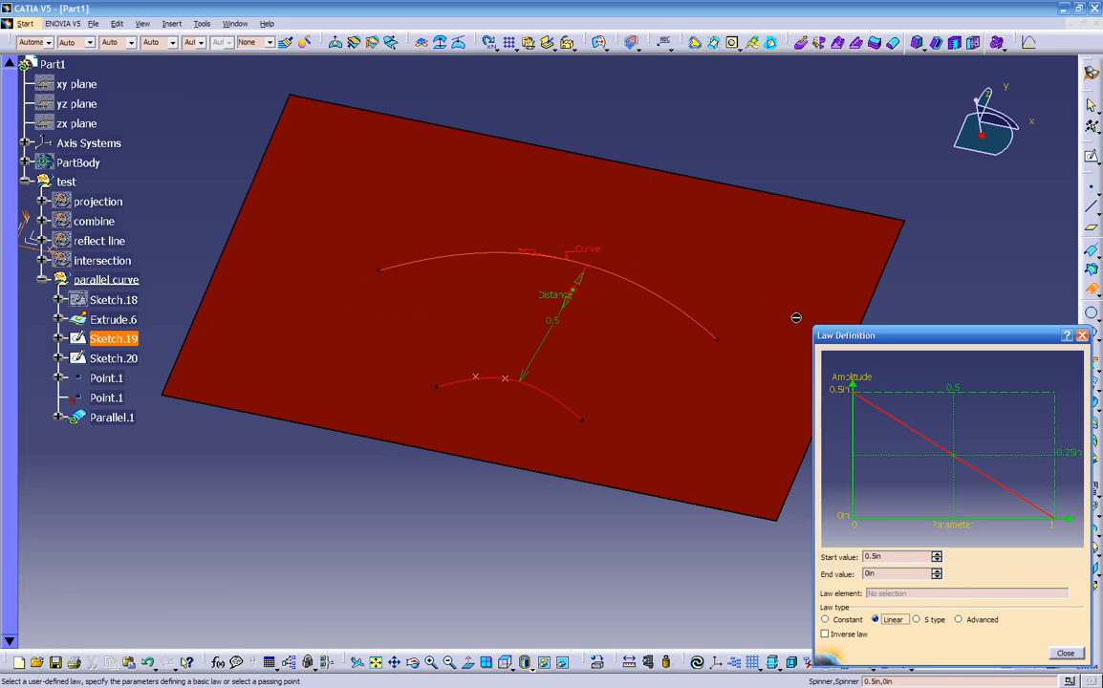
click(915, 621)
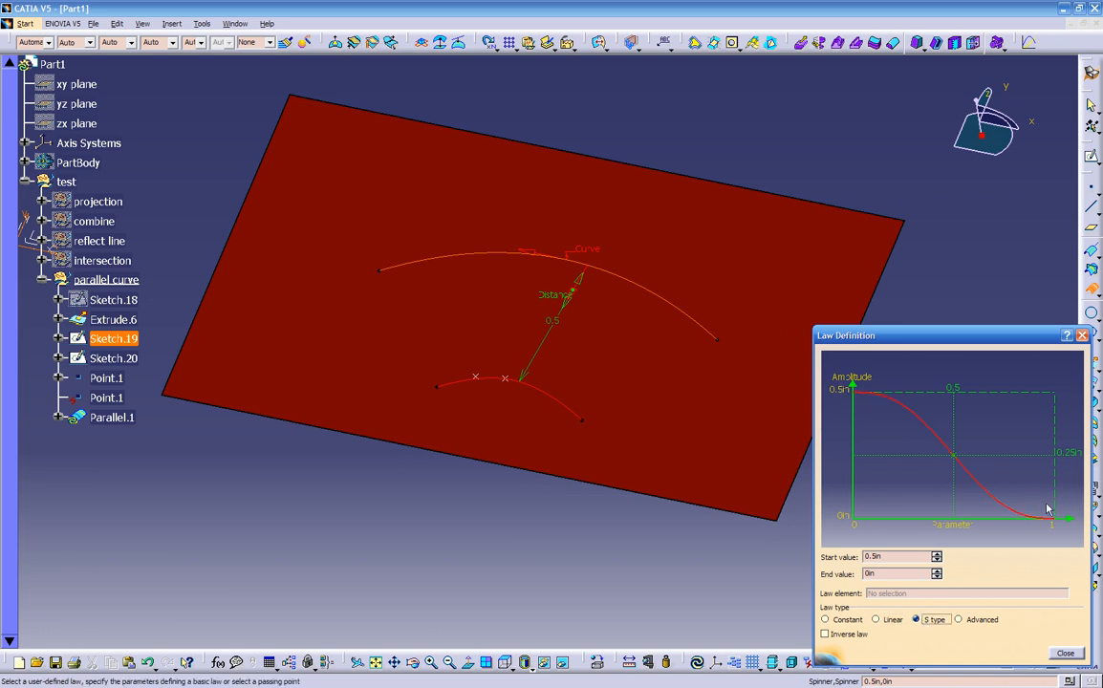
click(973, 622)
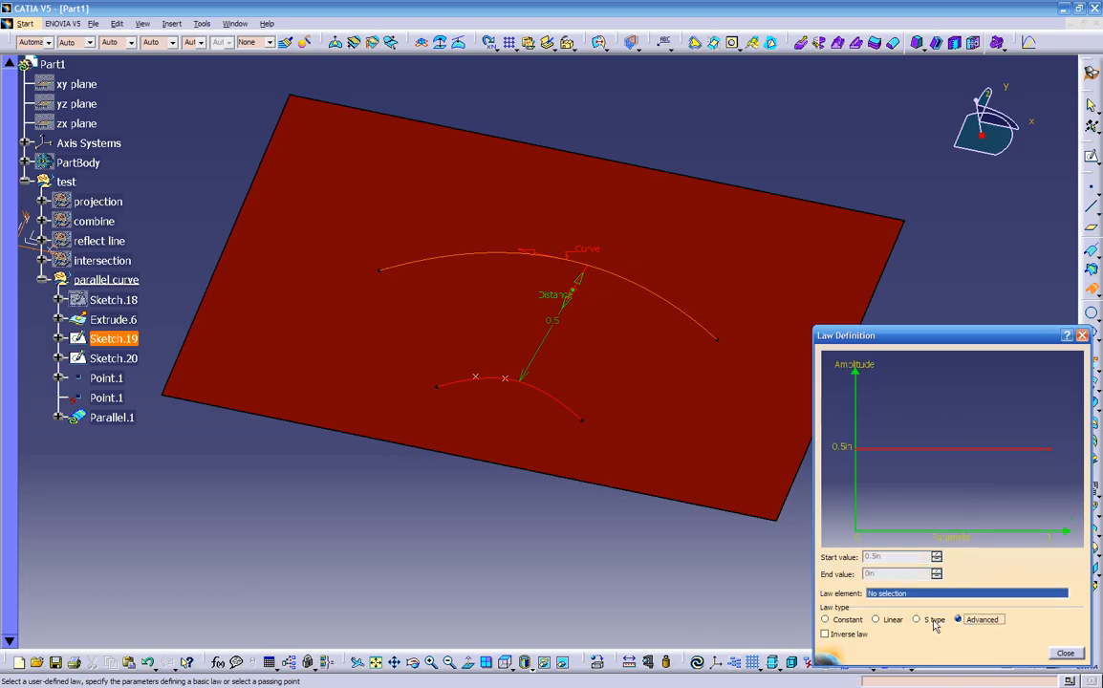
click(934, 622)
click(878, 620)
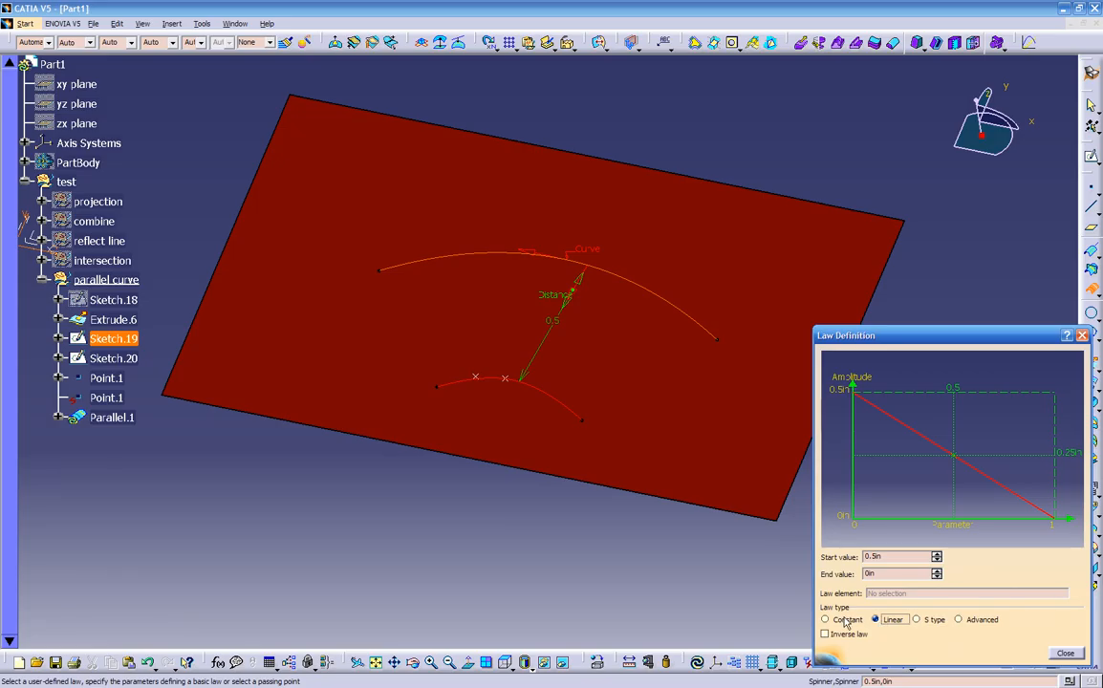
Apply a Constant offset law with a start value of 0.2 in, and preview the parallel curve.
click(843, 621)
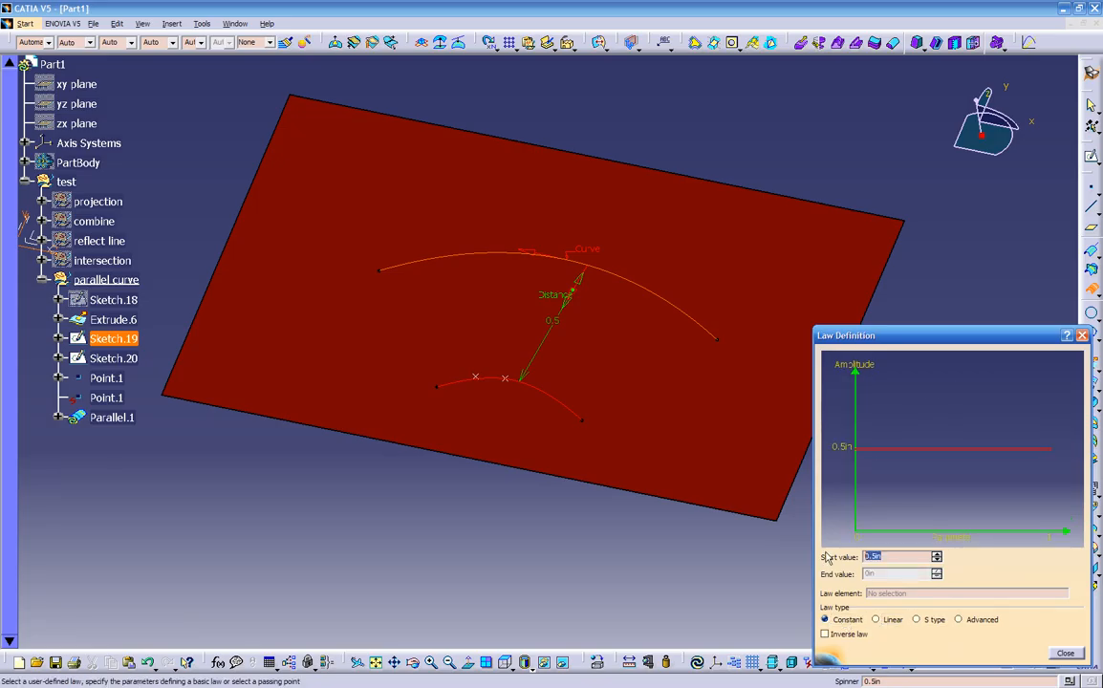
text(.2)
key(Return)
click(1065, 653)
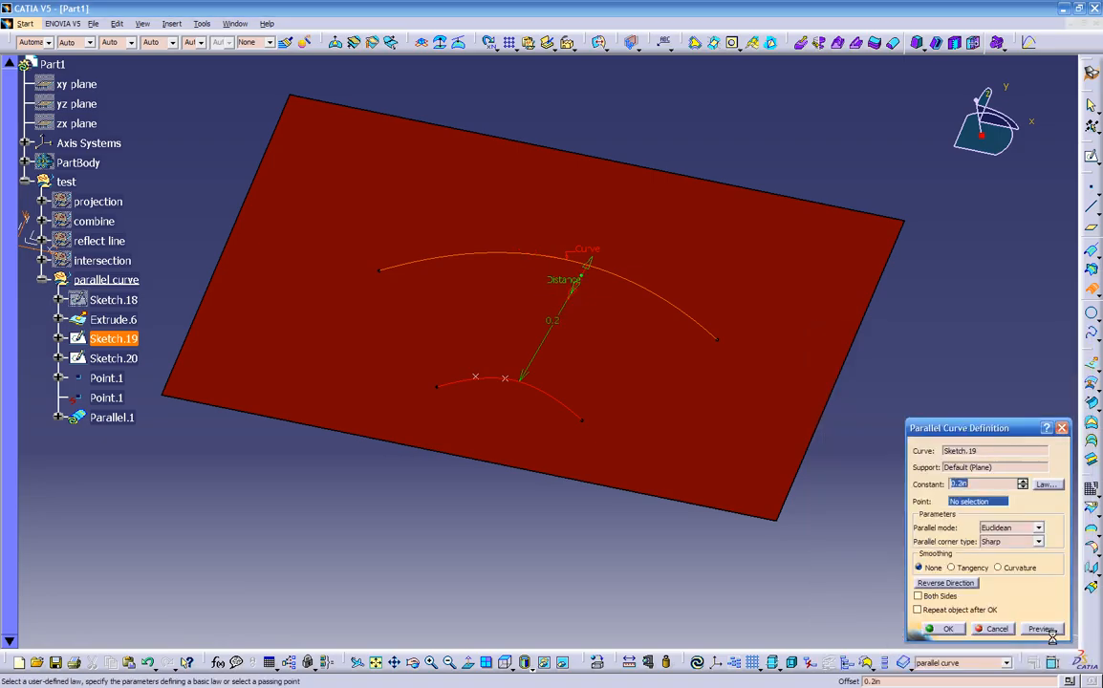
click(1050, 629)
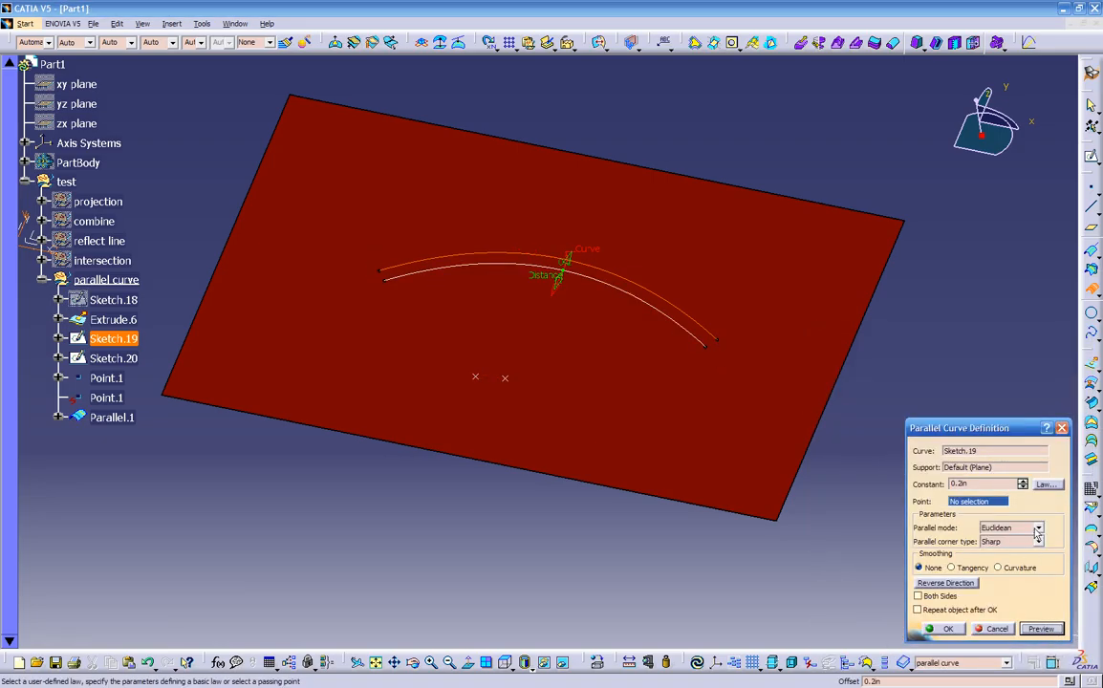
Apply a Linear offset law with an end value of -0.2 in, and preview how the parallel curve crosses the original.
click(1047, 484)
click(888, 643)
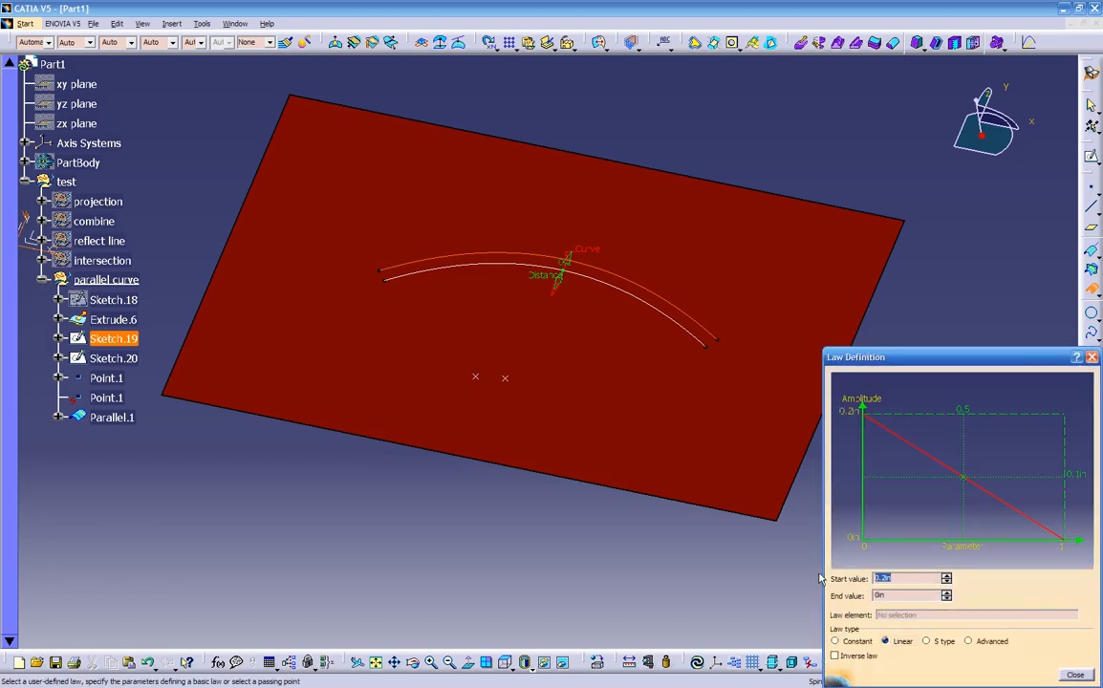
key(Tab)
text(-.2)
key(Return)
click(836, 641)
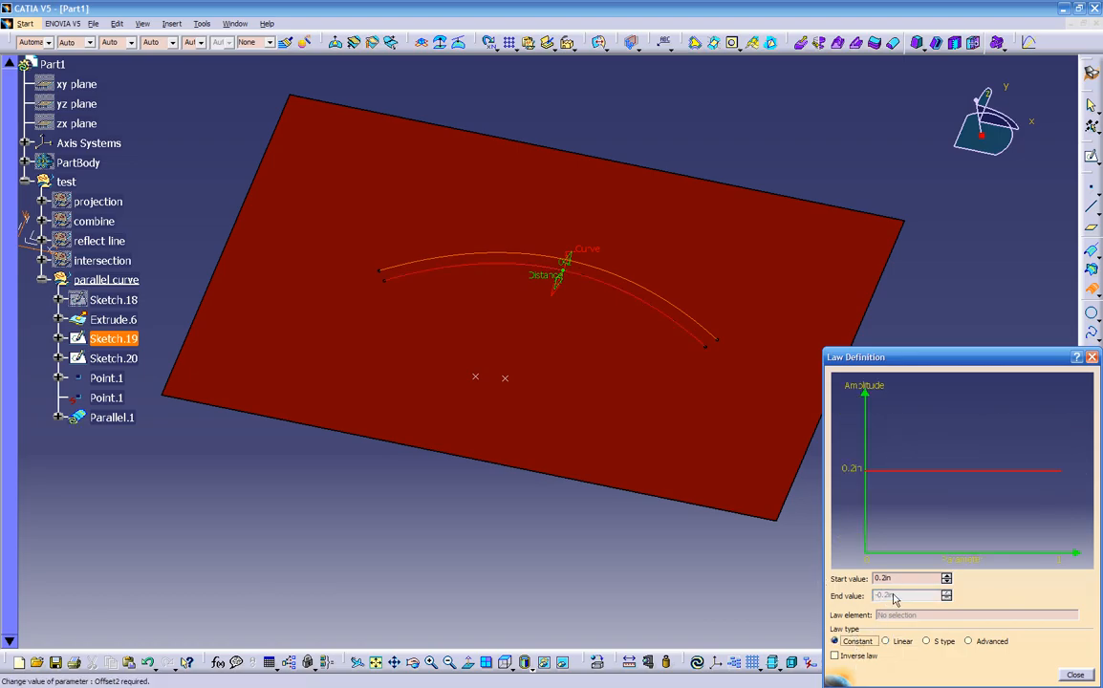
click(889, 641)
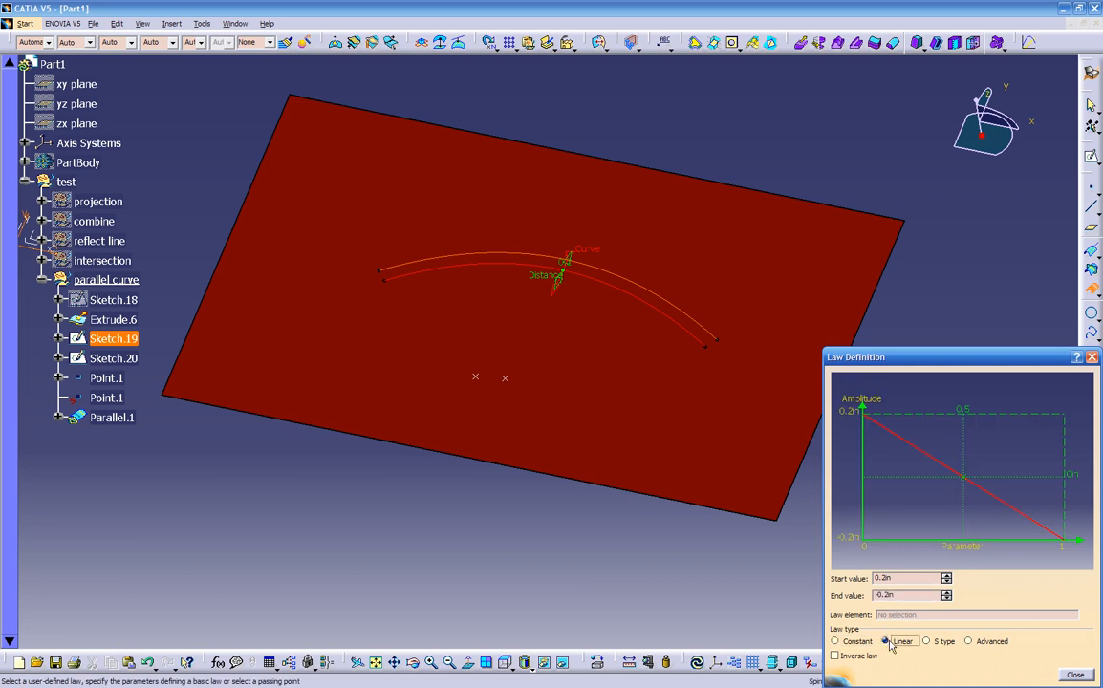
click(1073, 676)
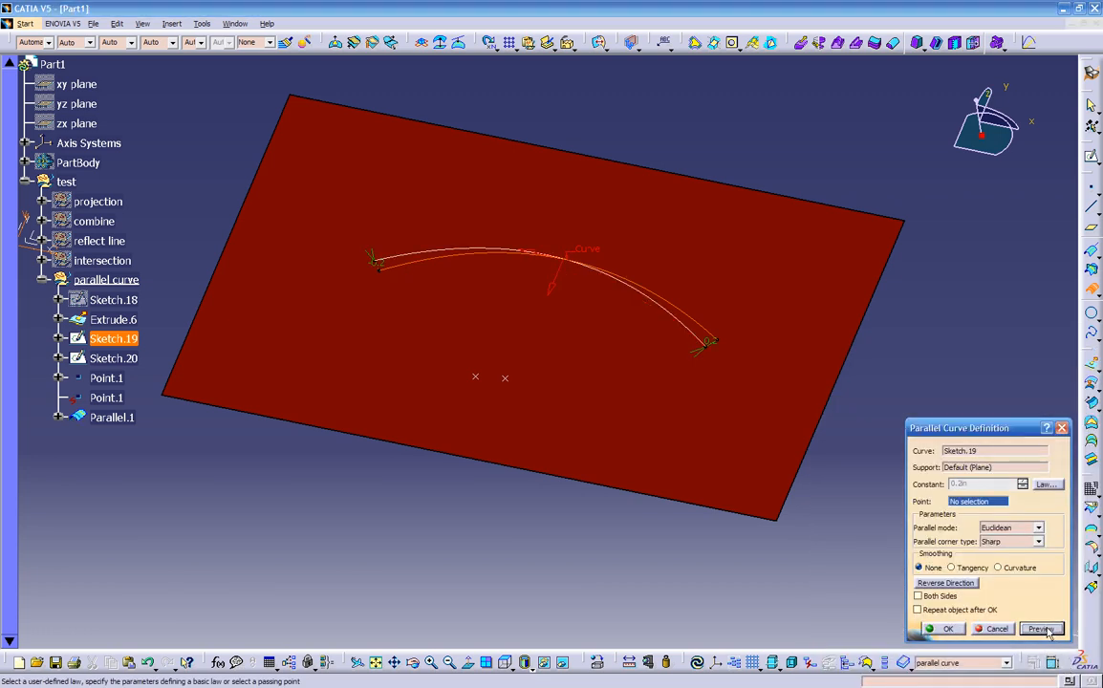
middle_drag(426, 311, 380, 274)
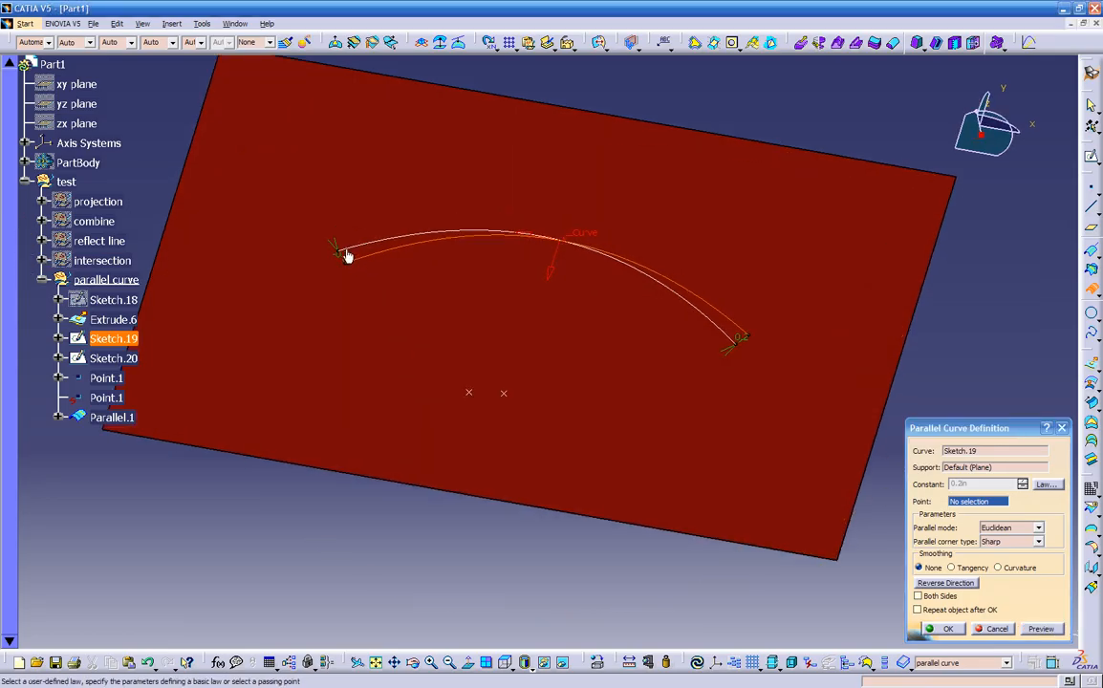
mouse_move(530, 358)
middle_down()
mouse_move(512, 398)
mouse_move(513, 359)
middle_up()
Change the offset law to S type and preview the resulting parallel curve.
click(1046, 485)
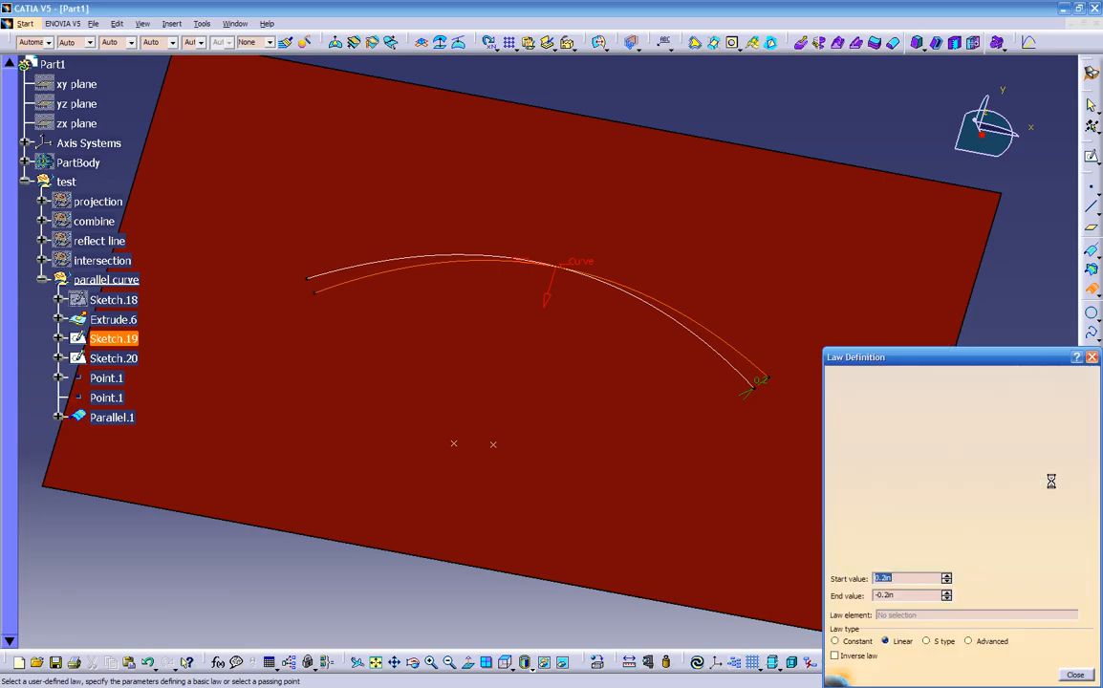
click(943, 642)
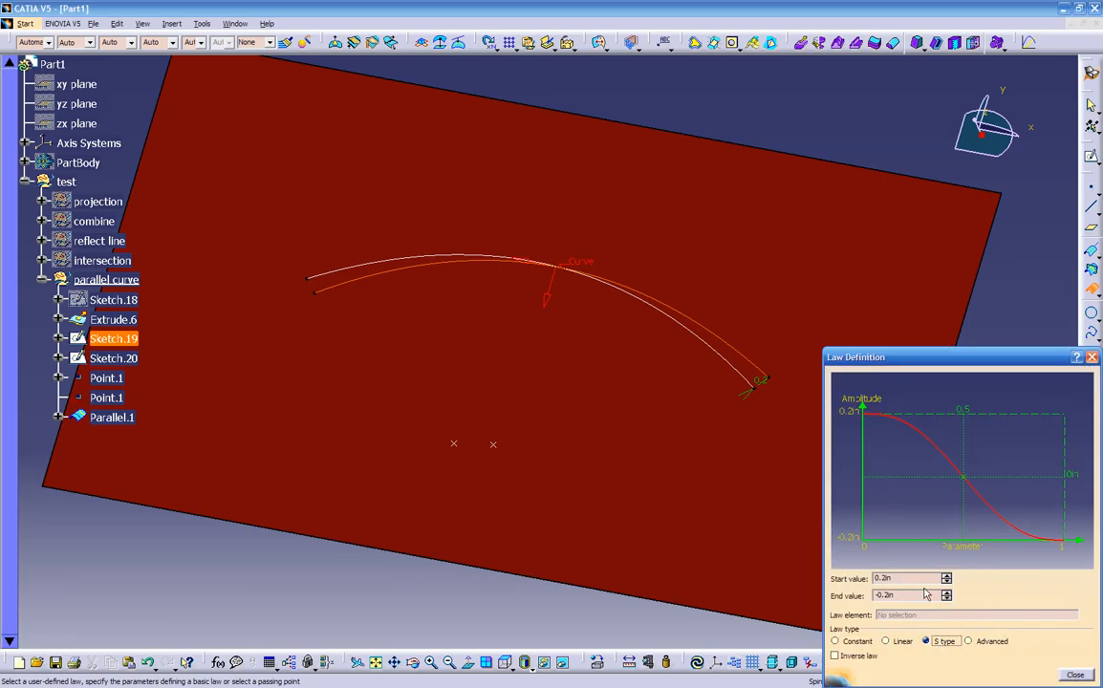
click(1074, 675)
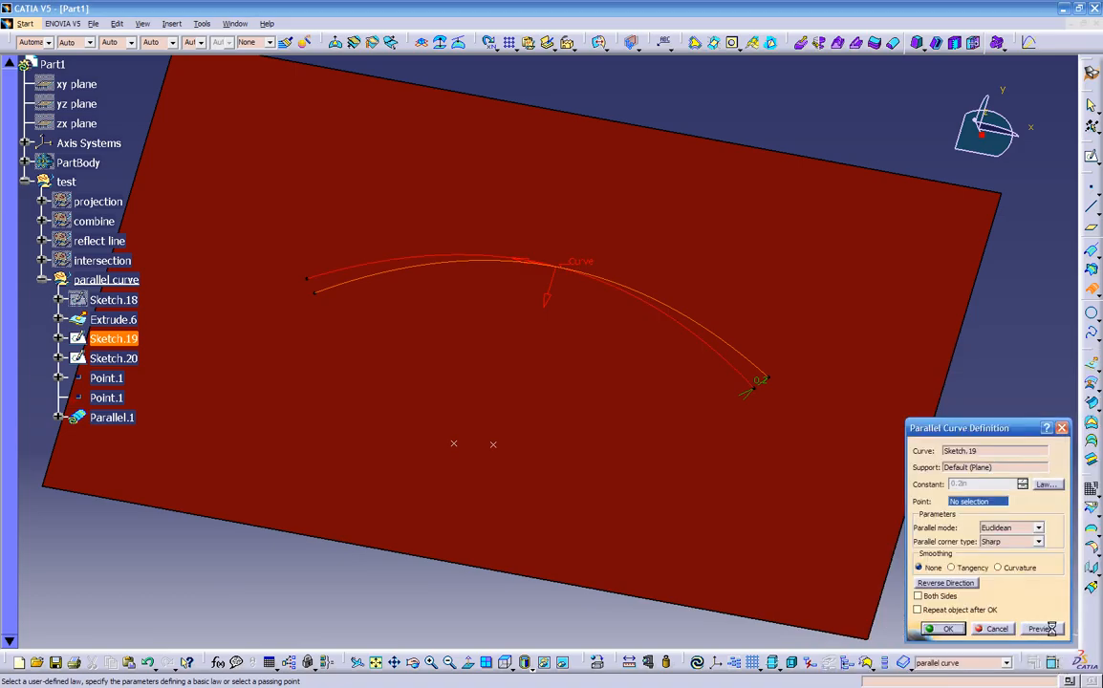
middle_drag(613, 438, 578, 427)
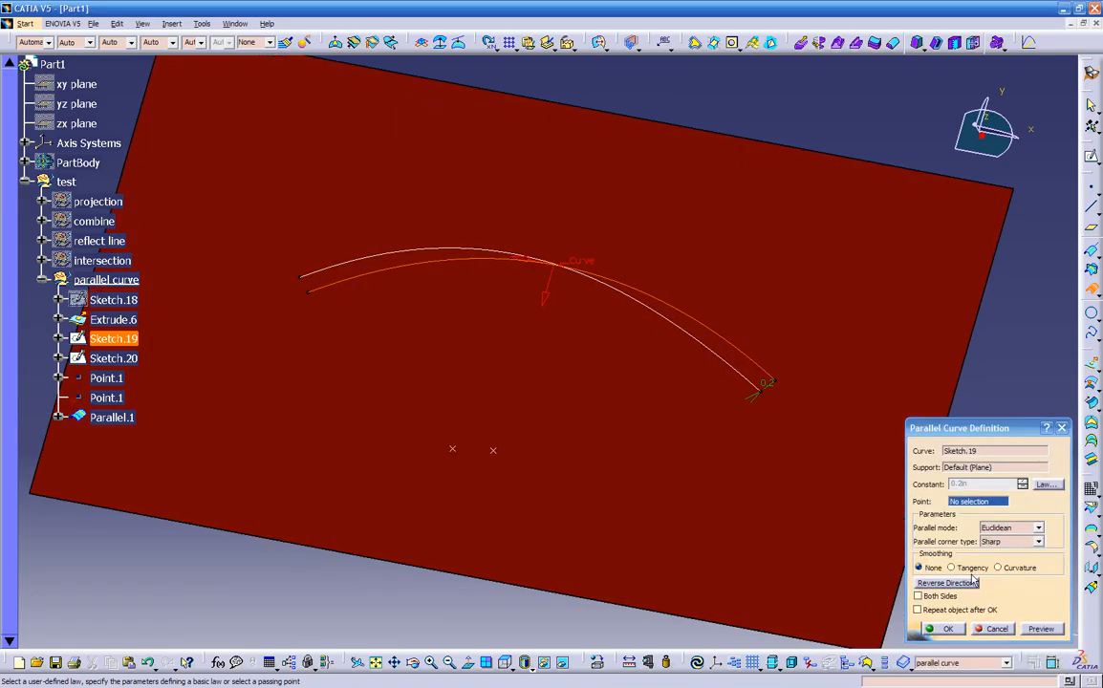
Set the offset law's start value to 0 in and end value to -0.5 in, and preview the parallel curve.
click(1046, 484)
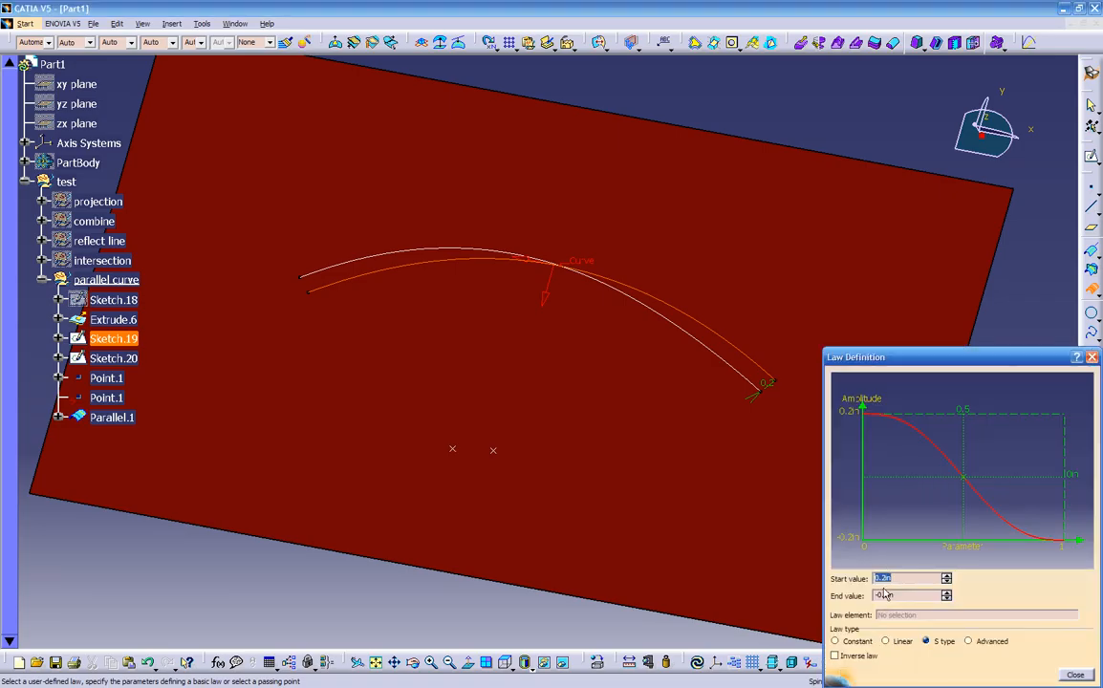
text(0)
key(Tab)
text(-)
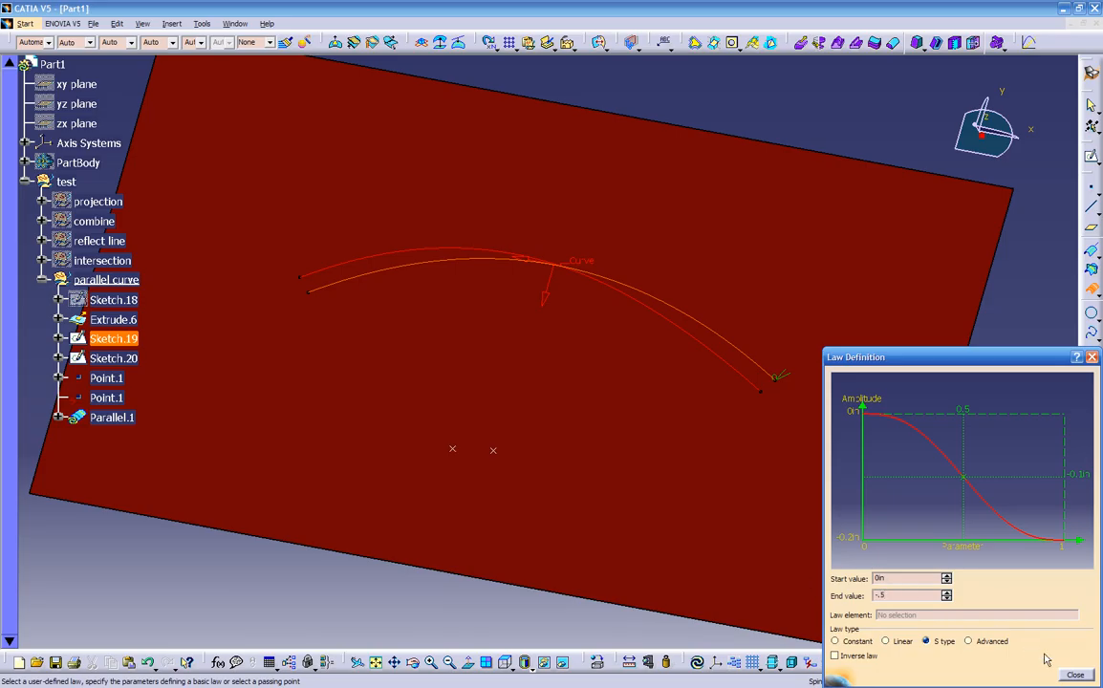
click(1074, 675)
click(1044, 629)
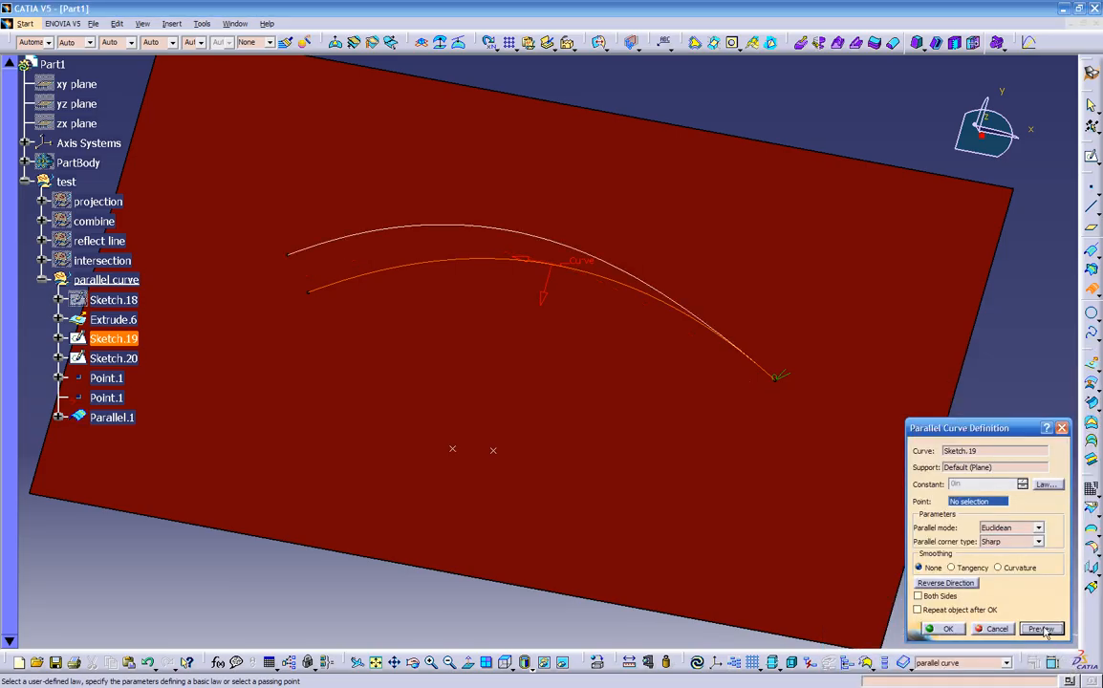
middle_drag(520, 407, 600, 341)
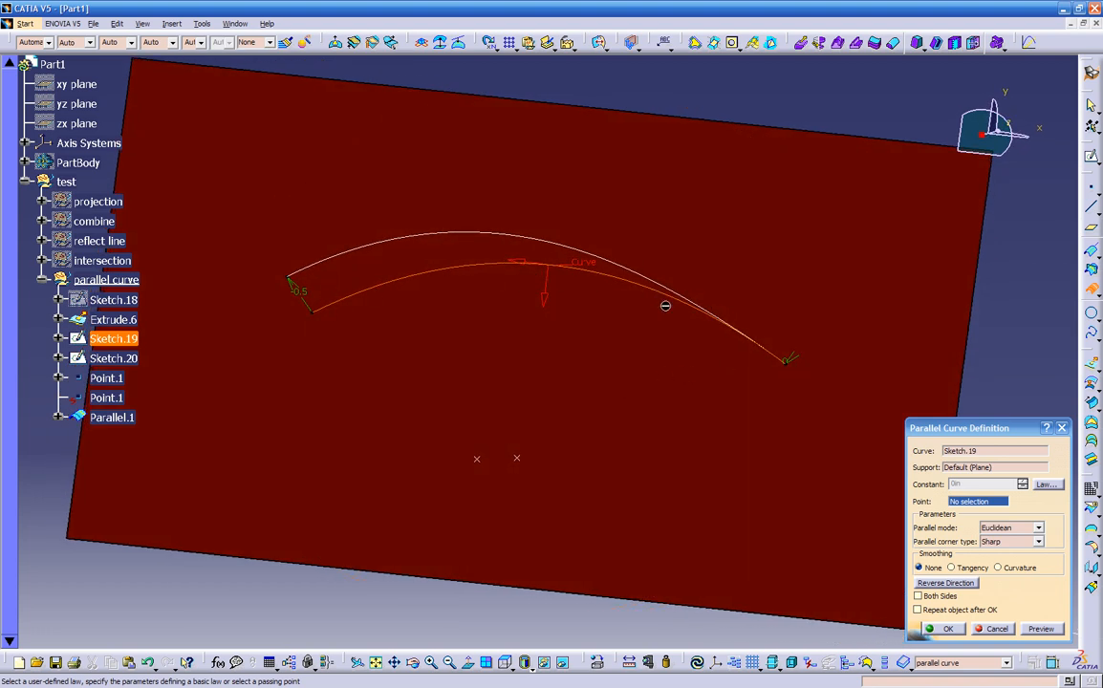
Switch the parallel curve's offset law to Linear and close the law definition.
click(1045, 486)
click(886, 642)
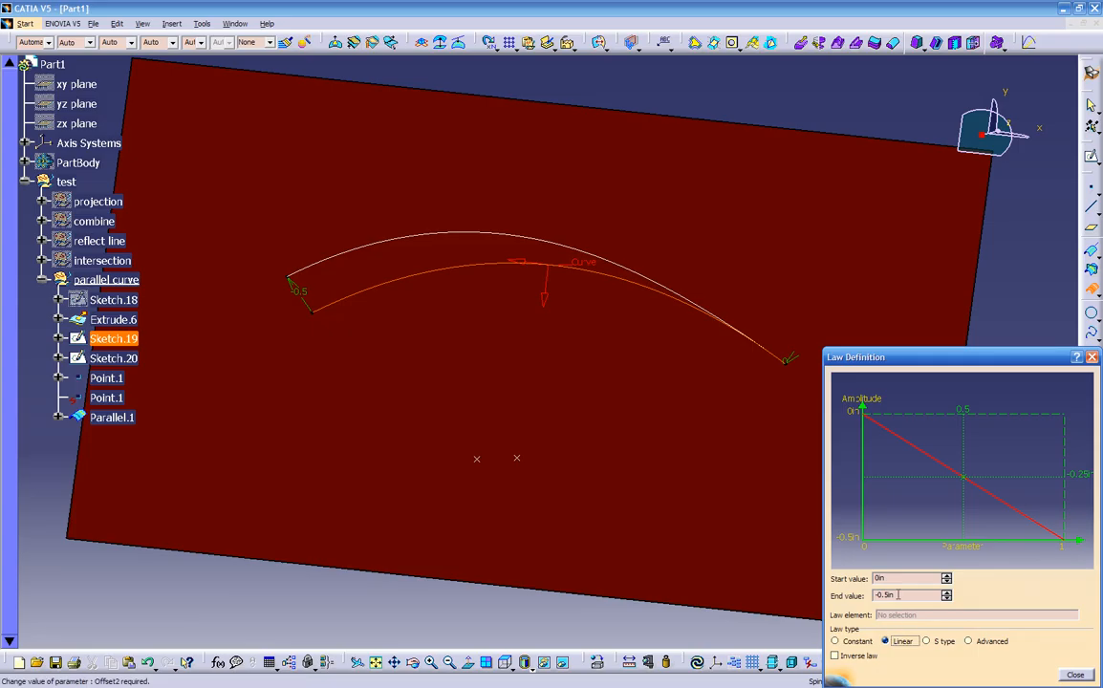
click(1075, 675)
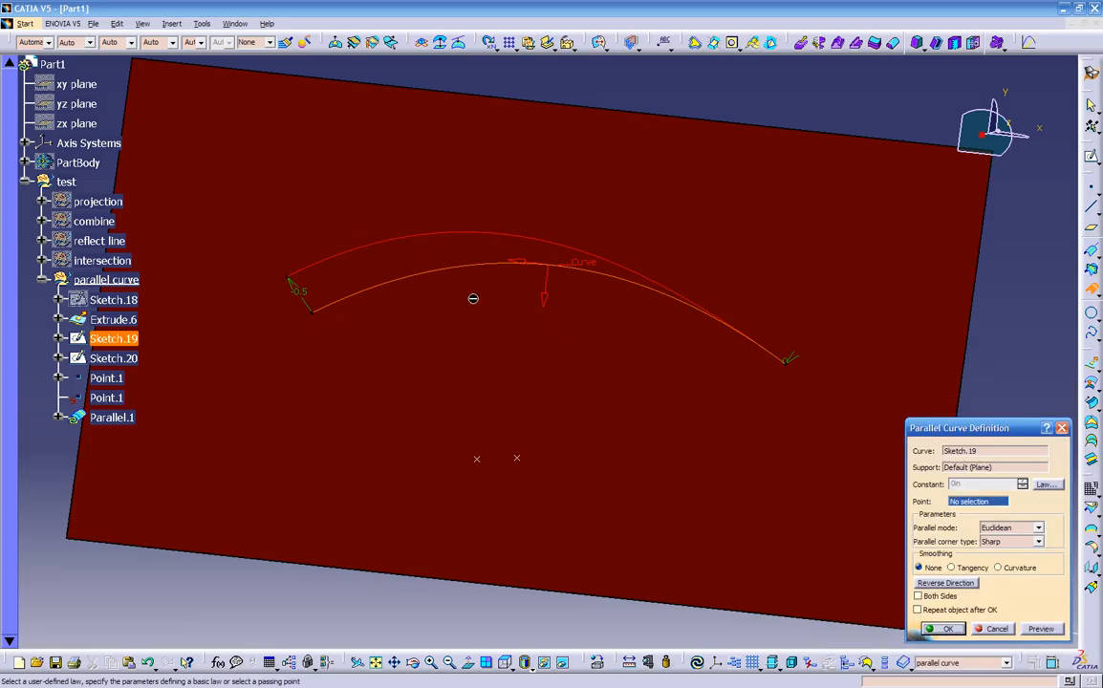
Preview the Linear offset, and preview an S type law with its end value set to 0.5 in.
click(1032, 630)
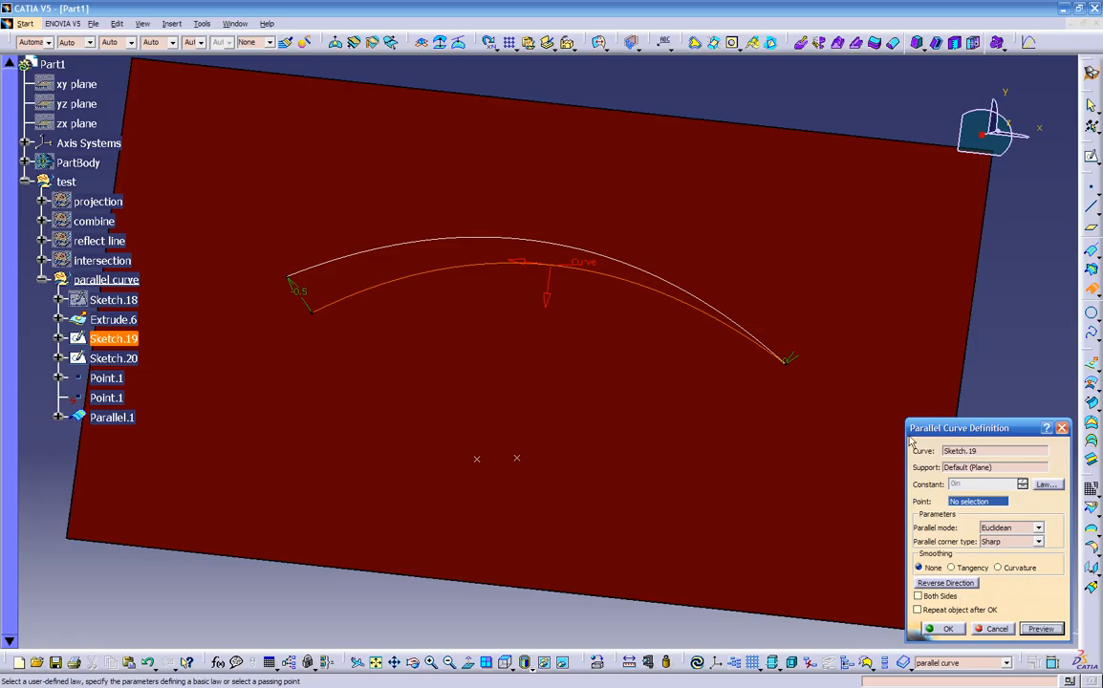
click(1046, 484)
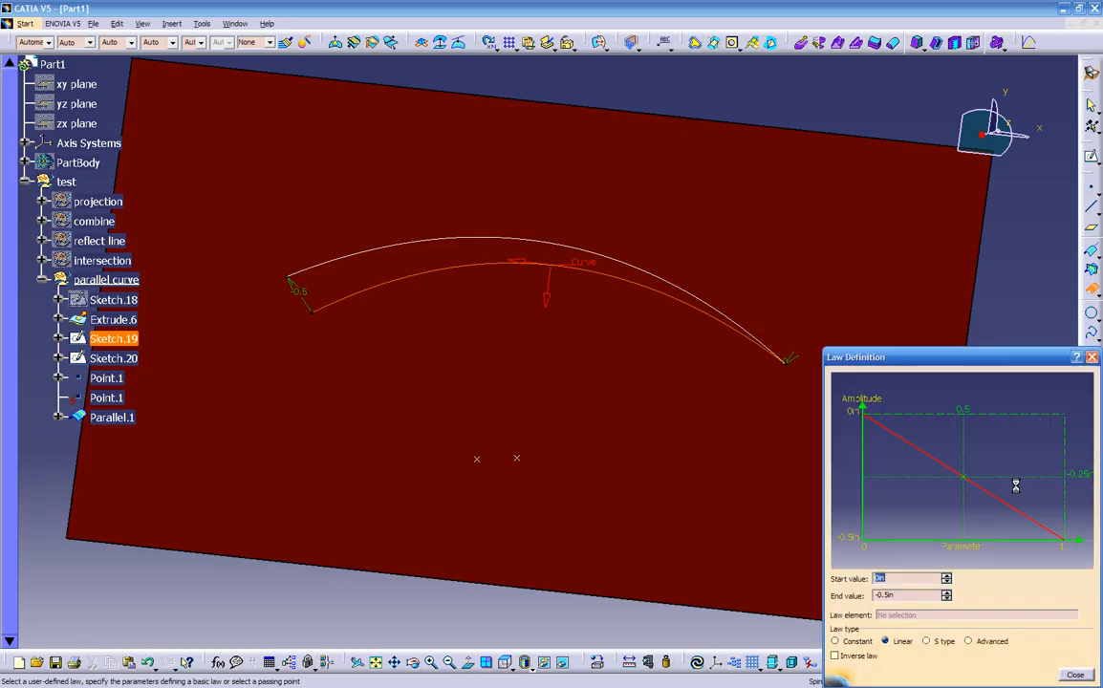
click(942, 642)
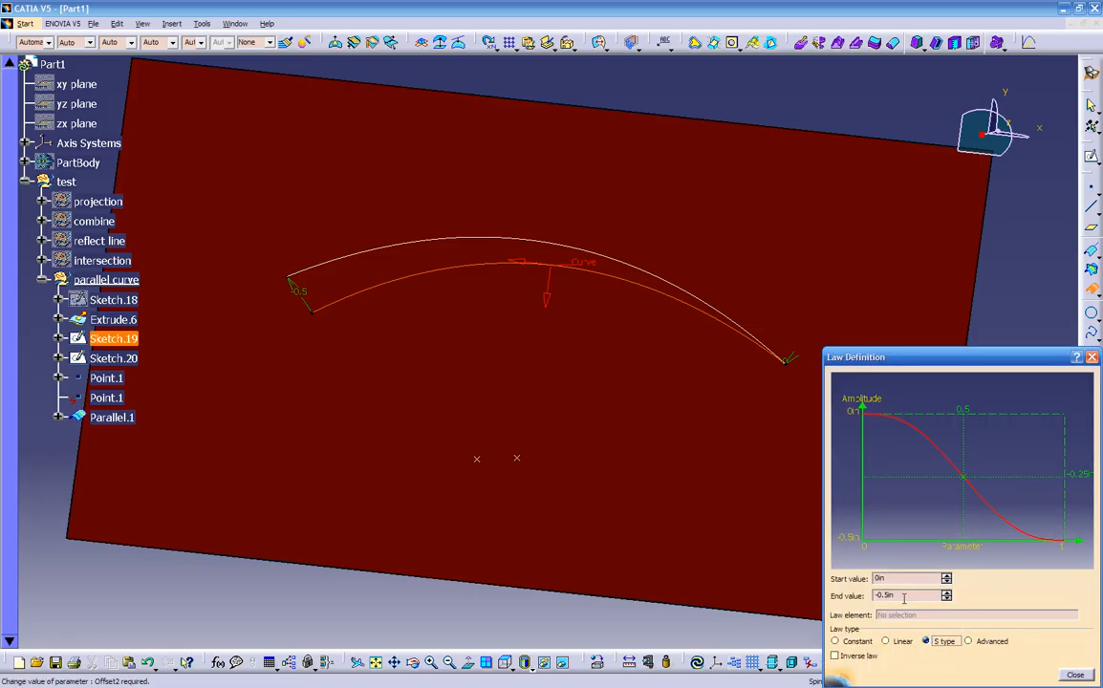
double_click(913, 595)
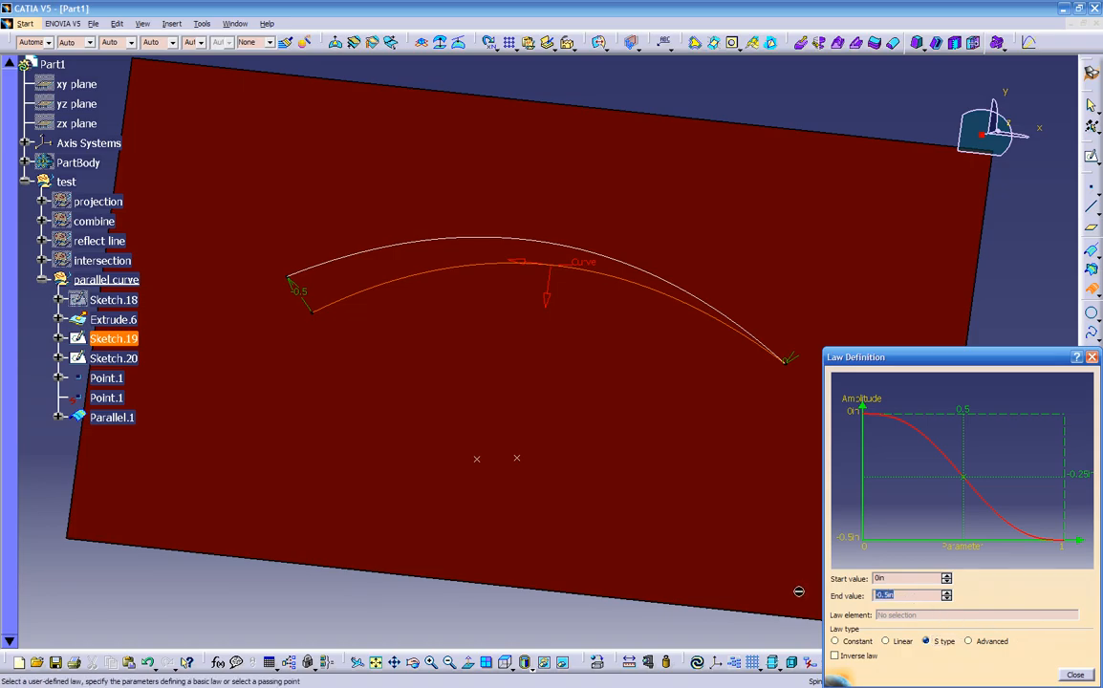
text(.5)
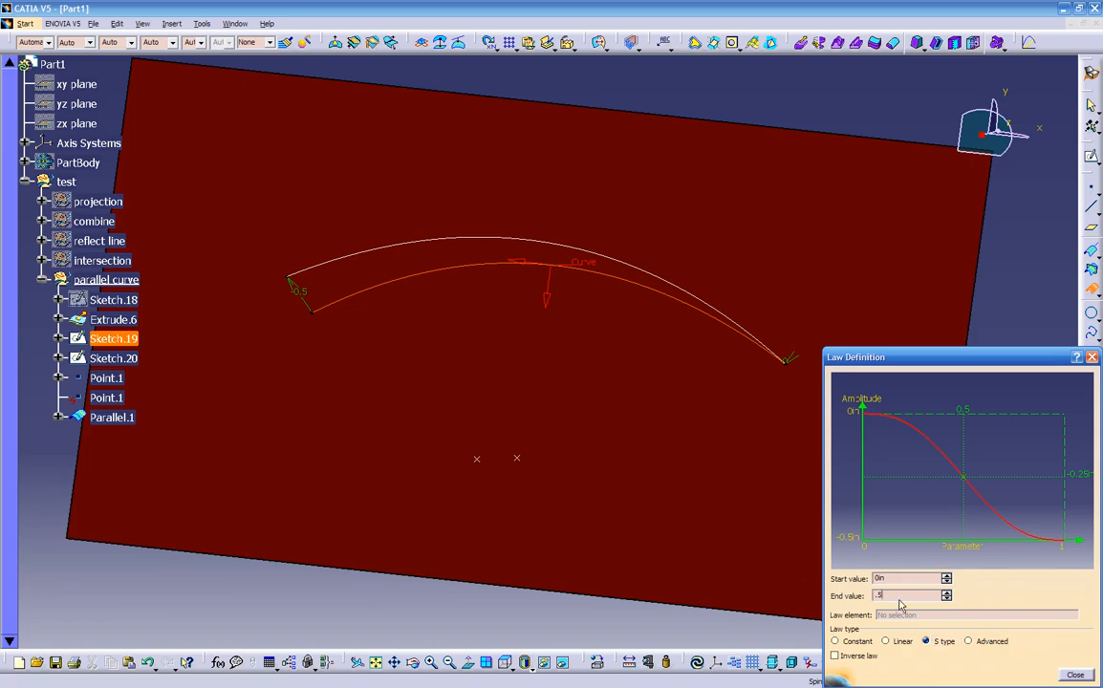
click(1073, 675)
click(1042, 629)
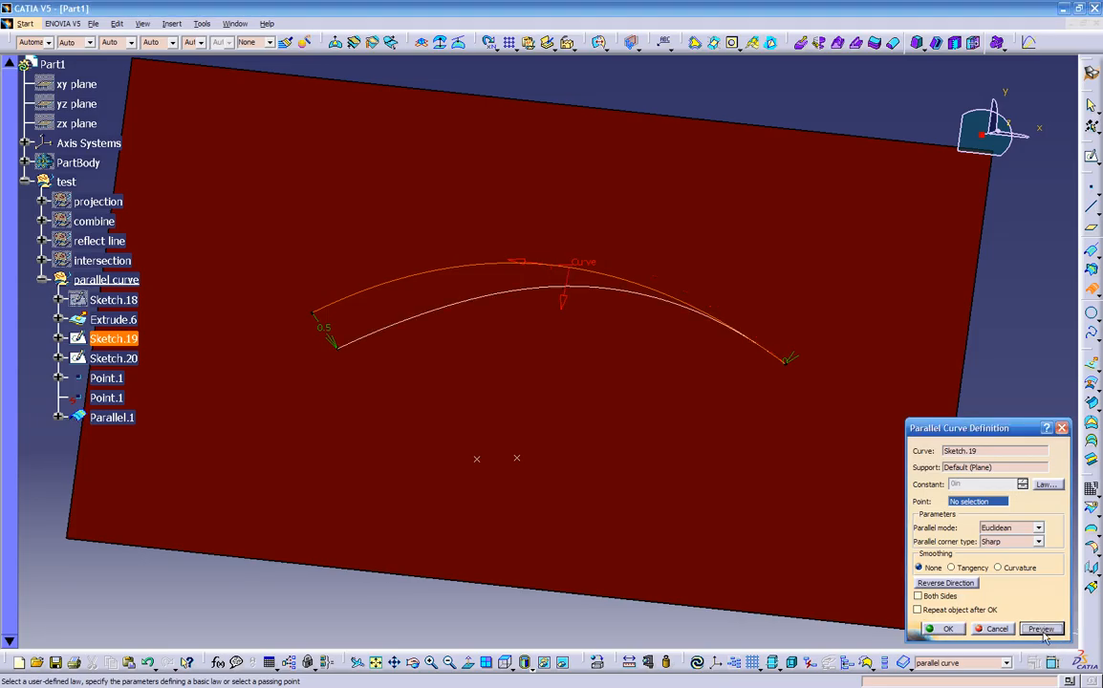
Set the S type law's start value to 0.2 in and end value to 1 in, and create the parallel curve.
click(1047, 484)
text(.2)
key(Tab)
text(1)
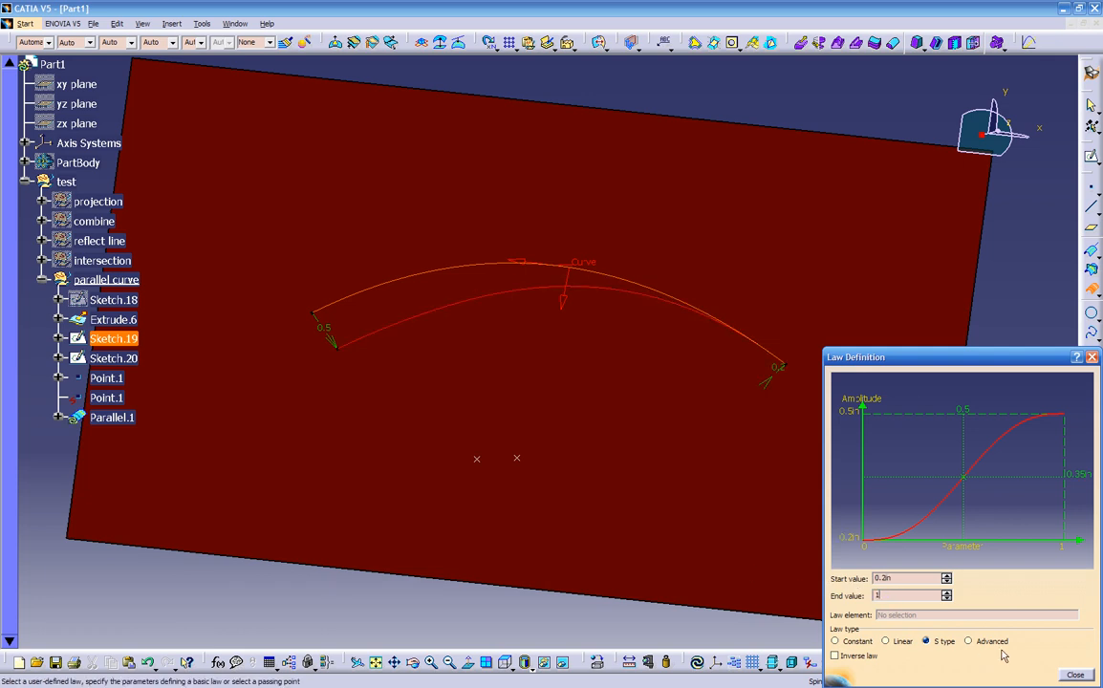
click(1076, 675)
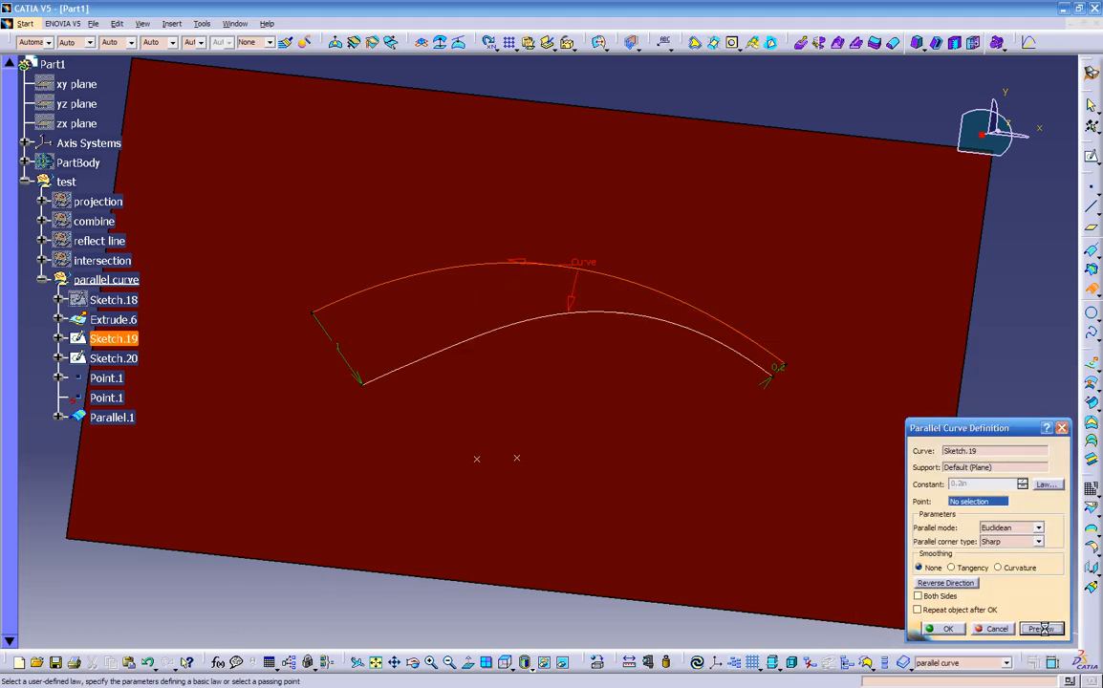
middle_drag(673, 480, 526, 330)
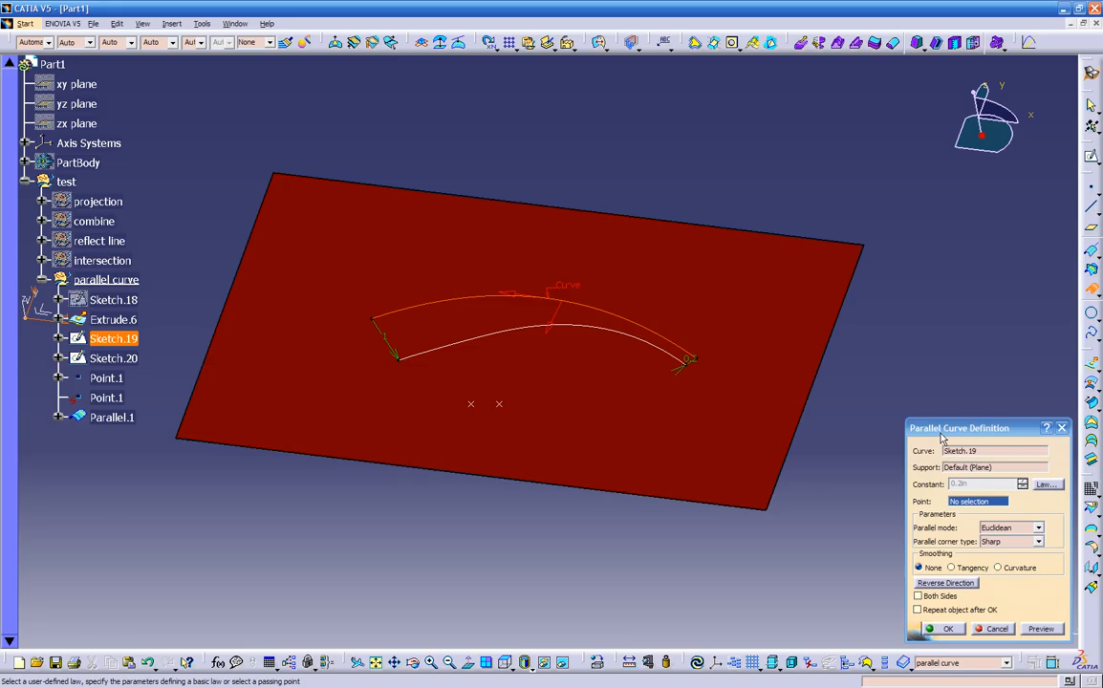
click(944, 629)
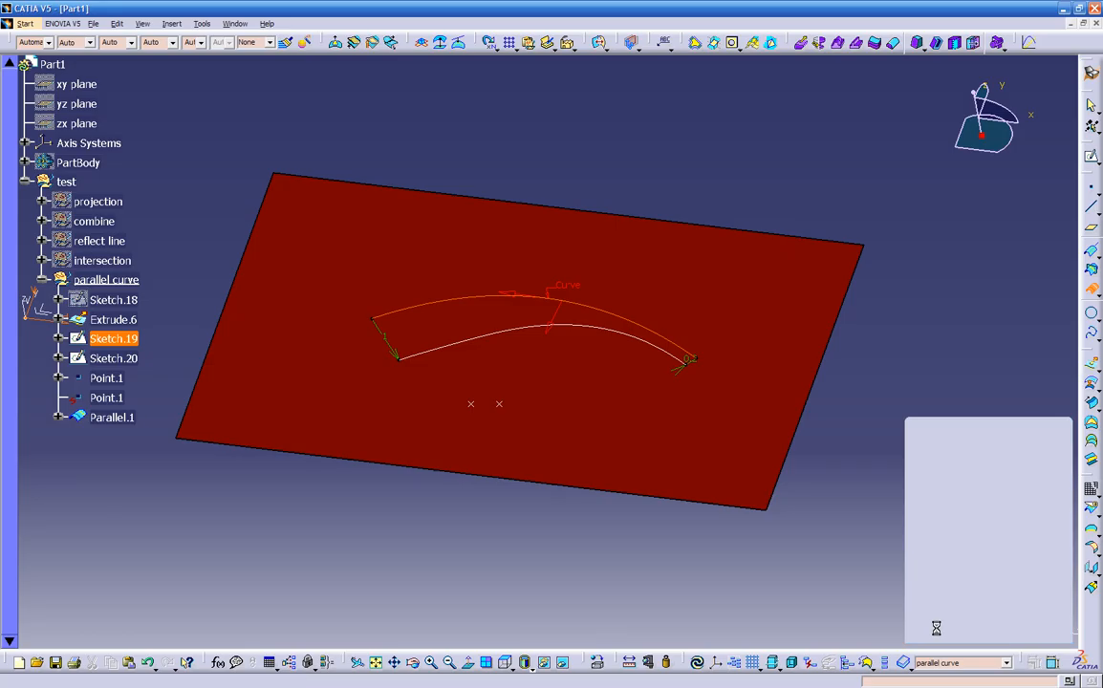
middle_drag(734, 580, 519, 540)
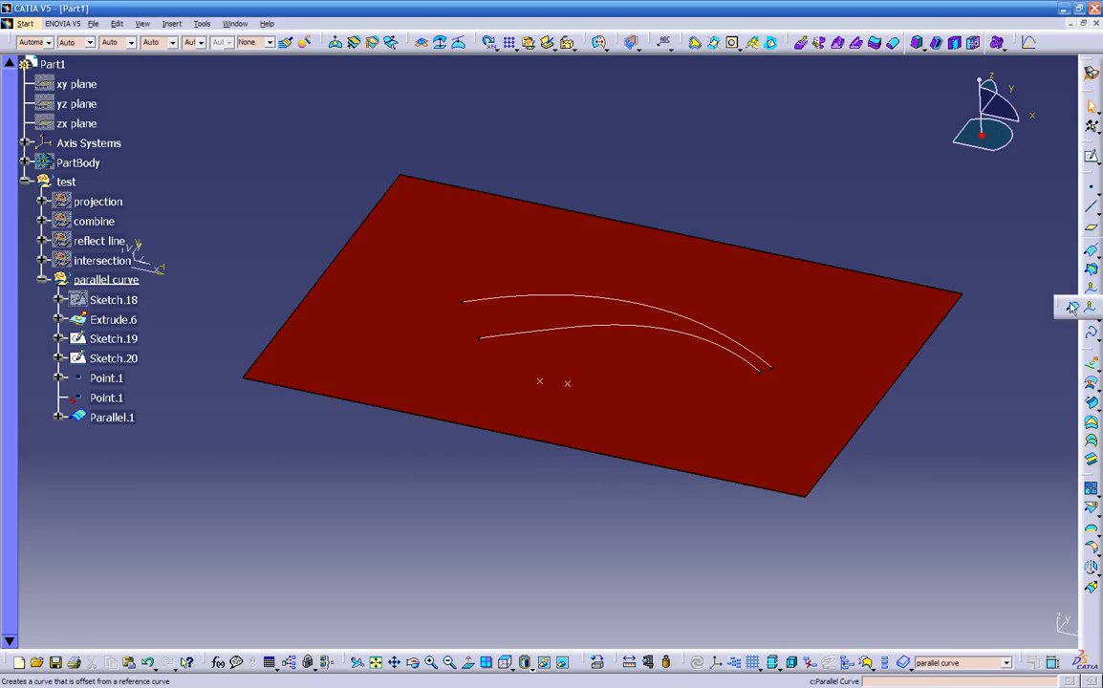
Collapse the parallel curve set and insert a geometrical set named "3D curve offset" under the test set.
click(1090, 307)
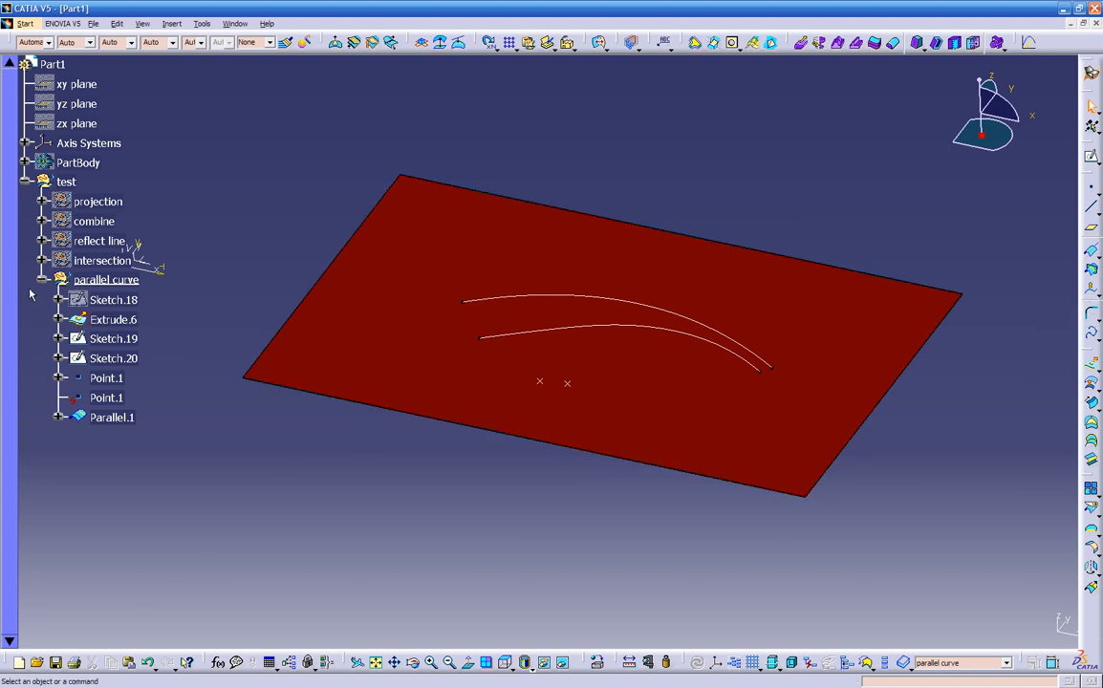
click(42, 279)
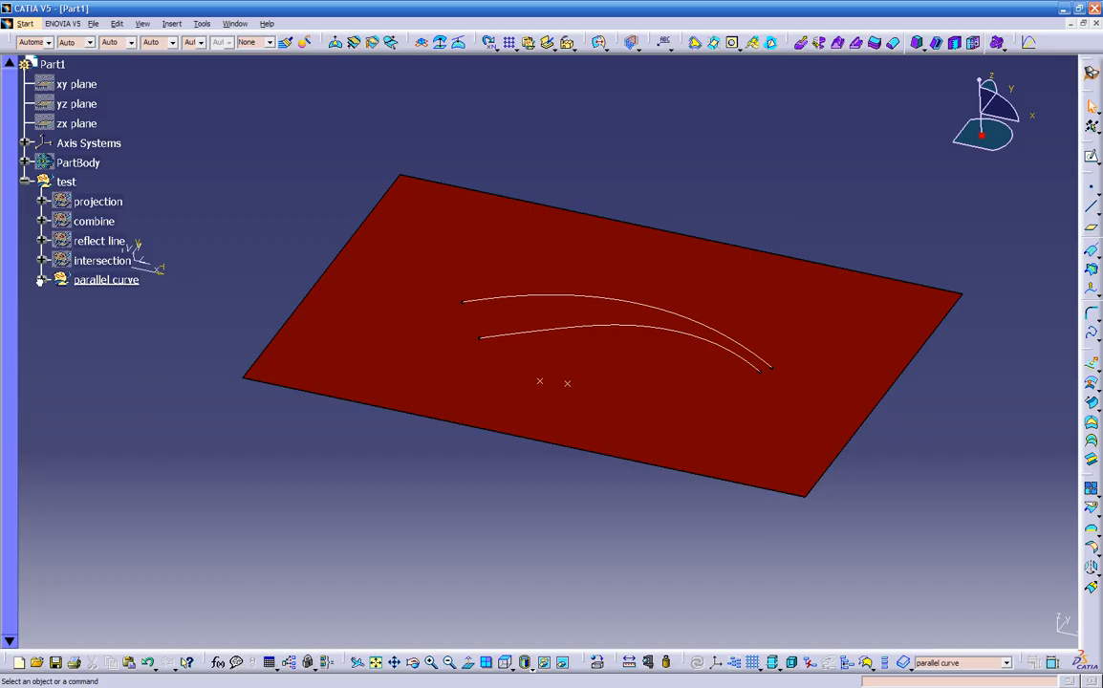
click(171, 23)
click(177, 80)
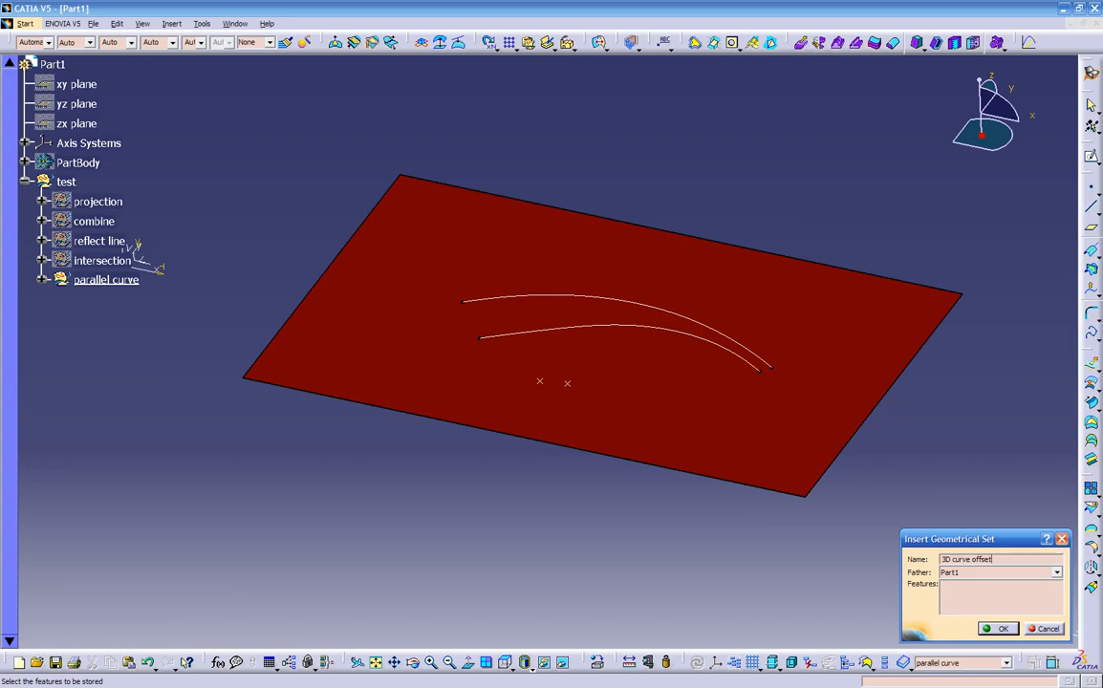
click(1058, 573)
click(948, 627)
click(995, 628)
Hide the parallel curve geometrical set.
click(99, 281)
right_click(99, 282)
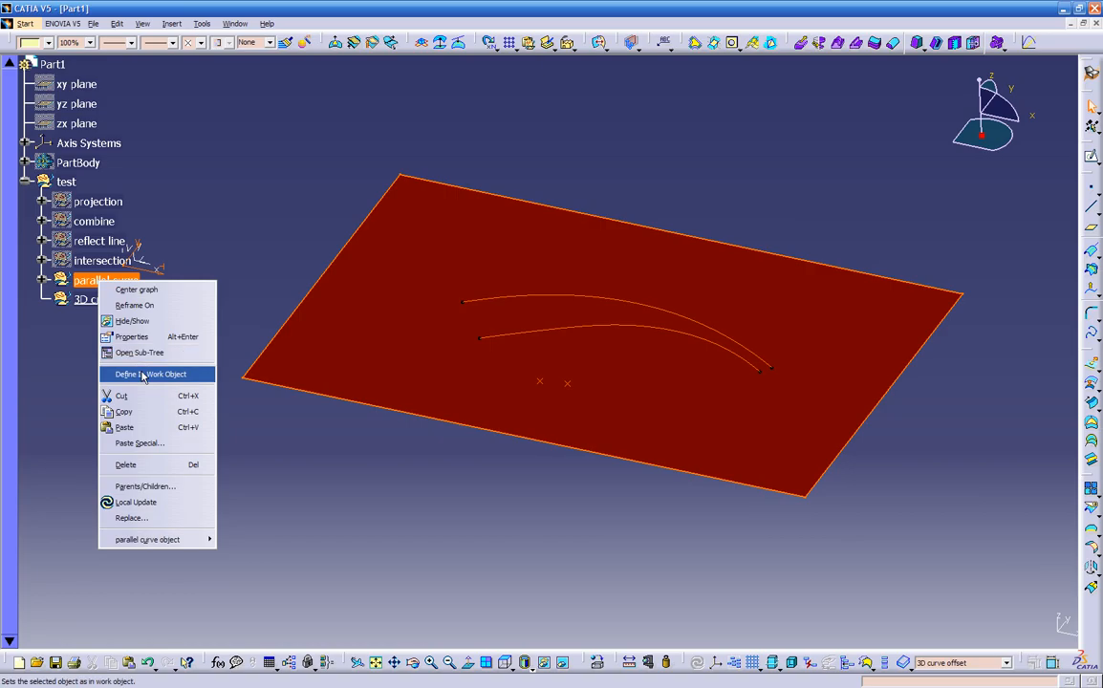
click(134, 322)
middle_drag(184, 376, 495, 454)
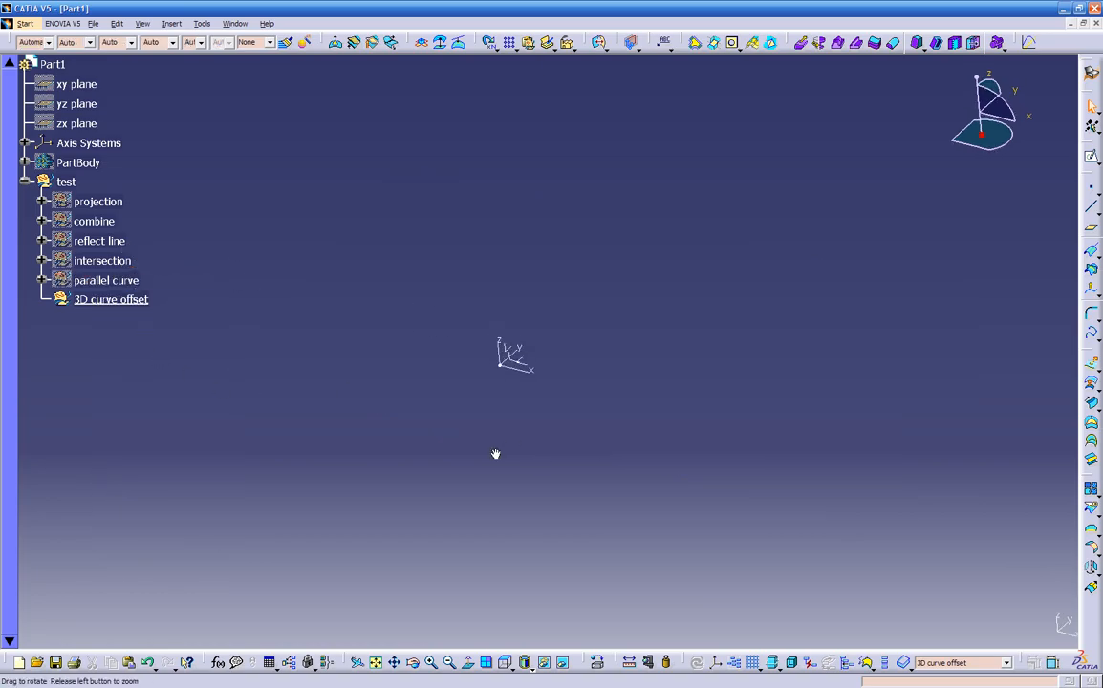
Sketch an arched spline through four points on the absolute axis system's YZ plane and exit the sketch.
click(516, 353)
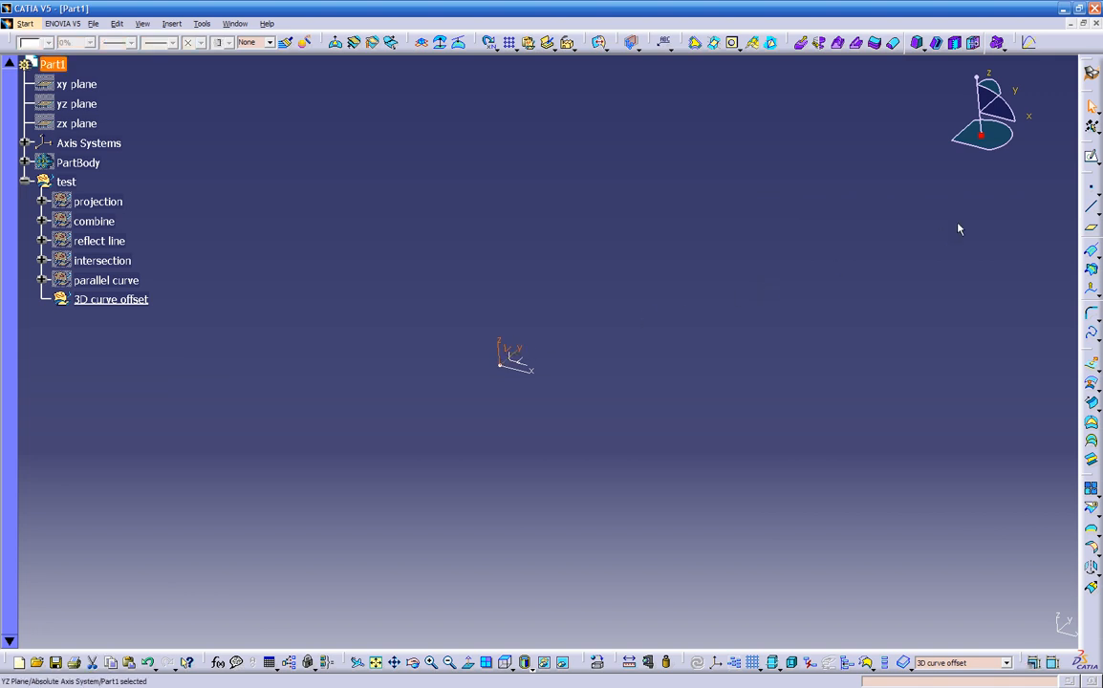
click(1091, 160)
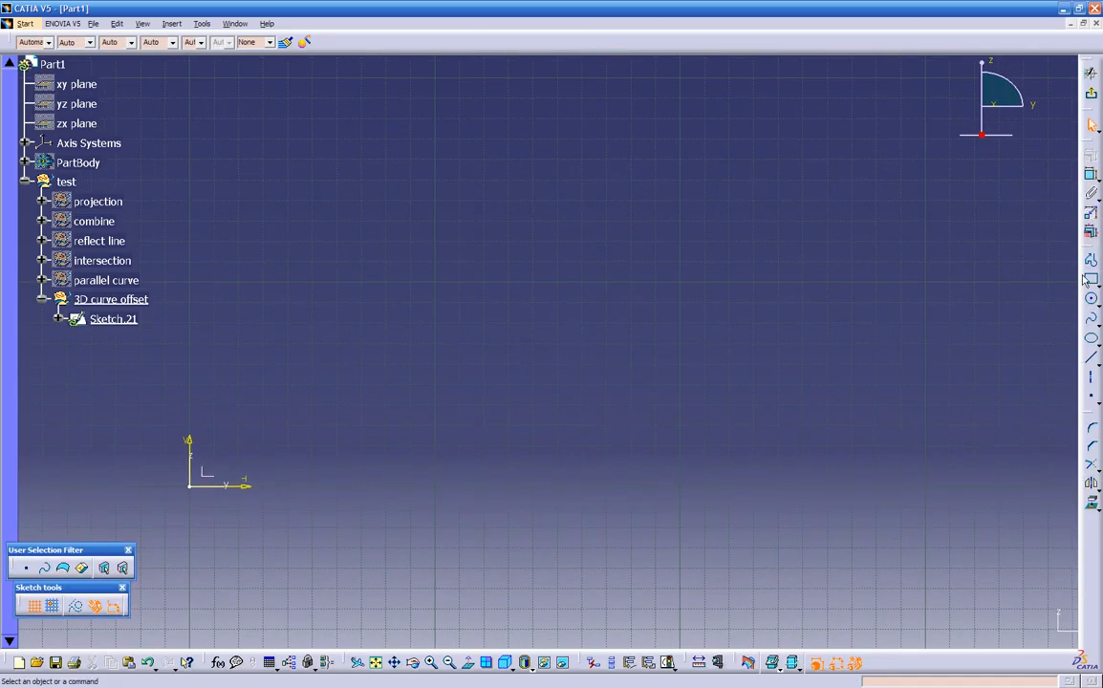
click(1091, 319)
click(333, 479)
click(384, 389)
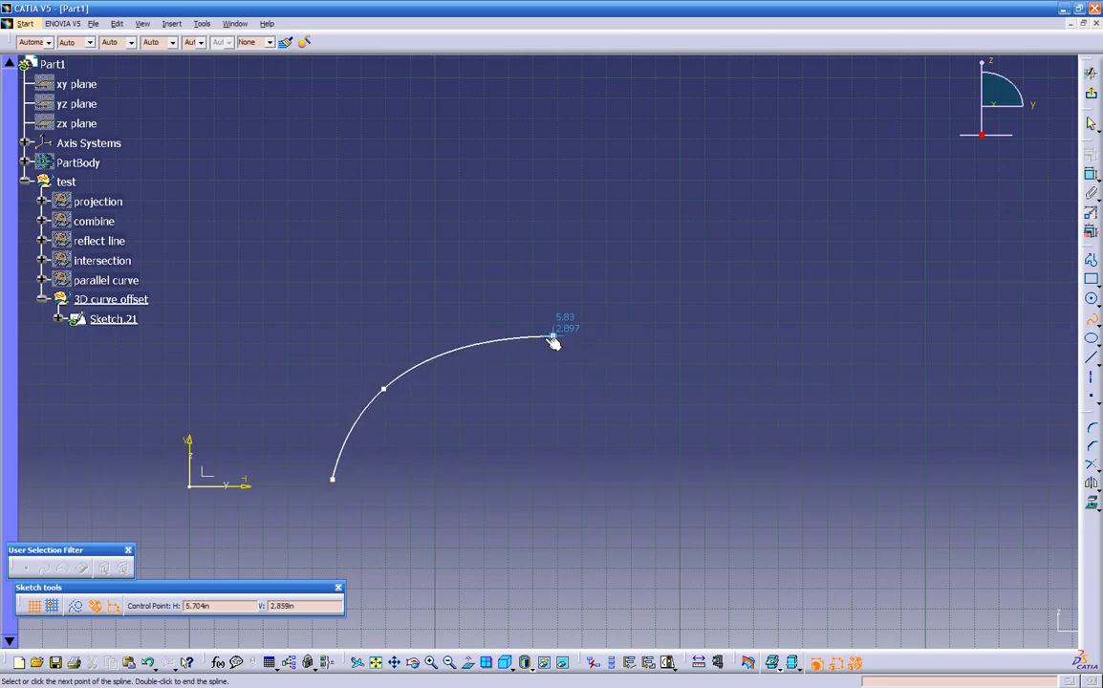
click(477, 339)
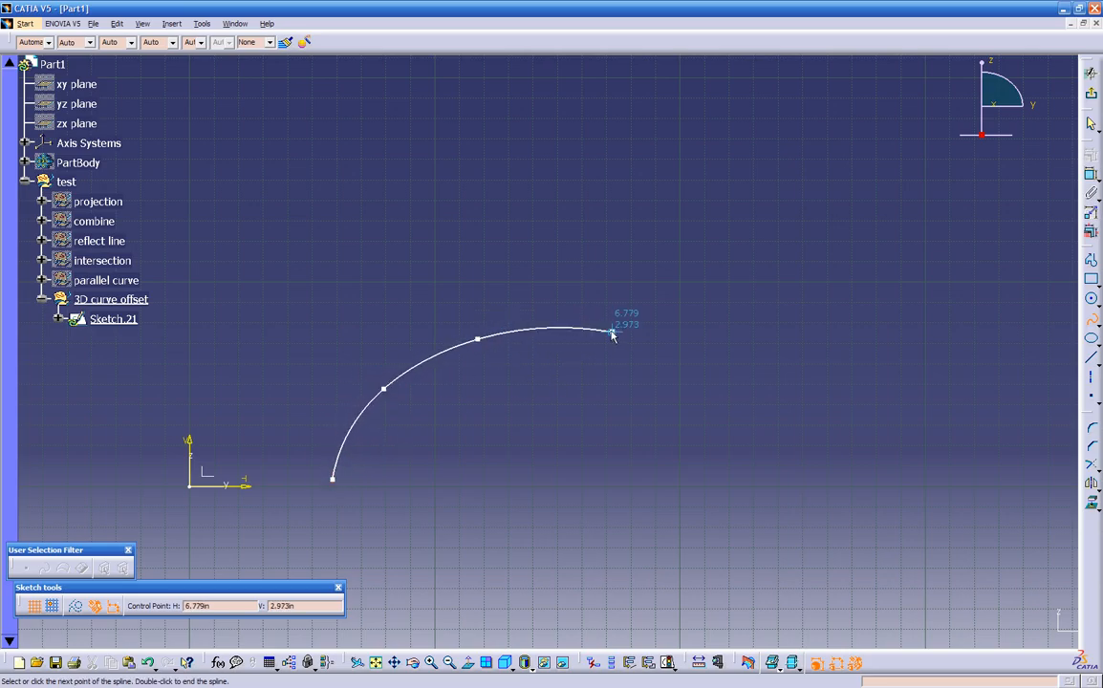
click(589, 325)
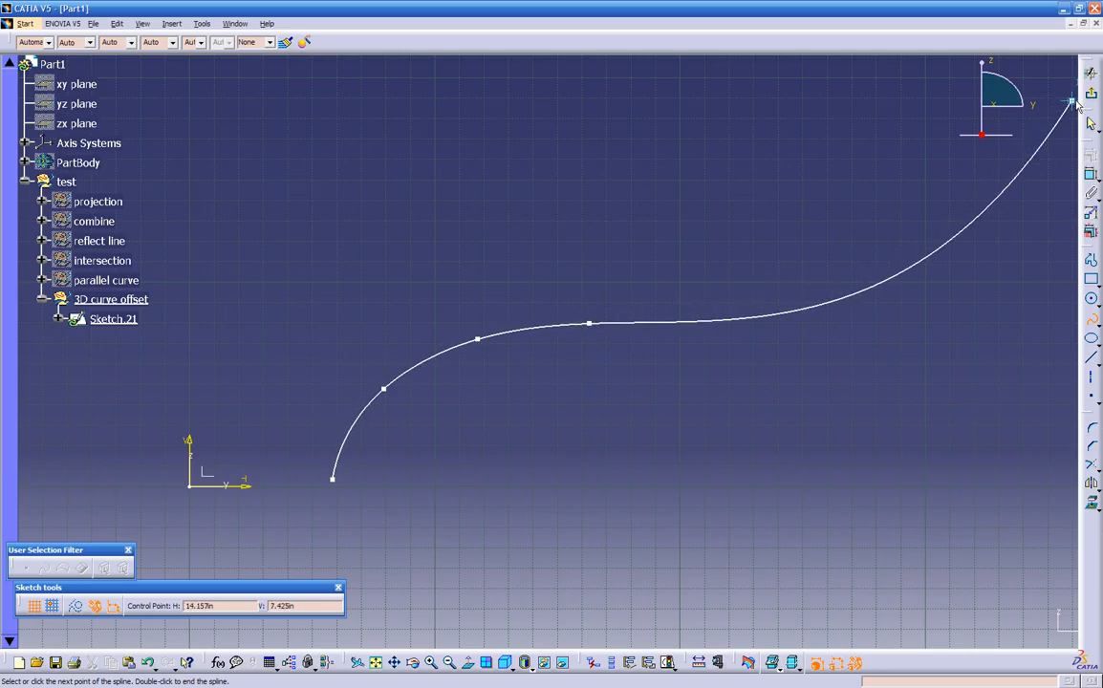
click(1093, 99)
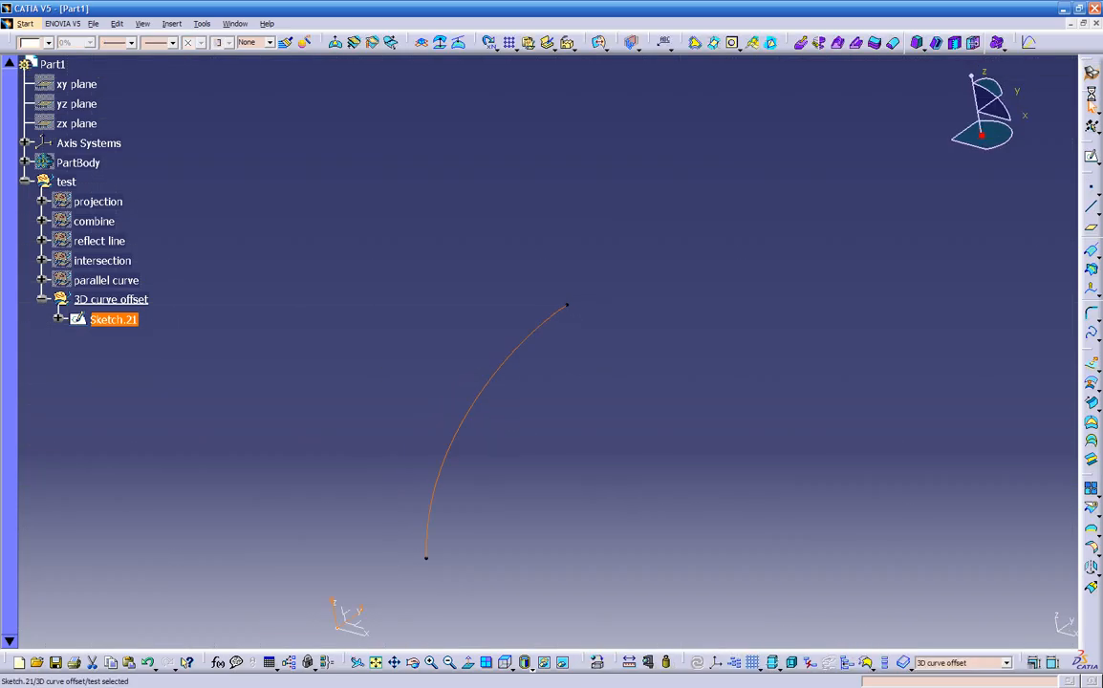
Create a plane offset -3 in from the absolute axis system's YZ plane.
mouse_move(640, 550)
middle_down()
mouse_move(560, 572)
mouse_move(390, 480)
mouse_move(633, 424)
mouse_move(556, 446)
mouse_move(527, 470)
mouse_move(471, 462)
middle_up()
click(468, 460)
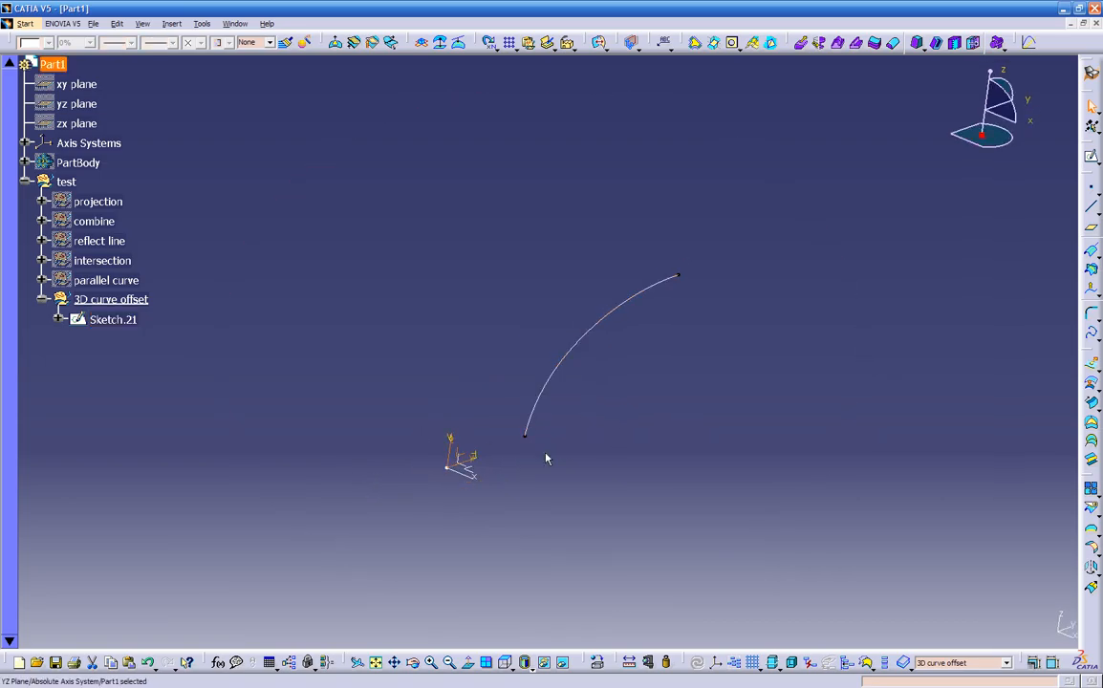
click(1091, 228)
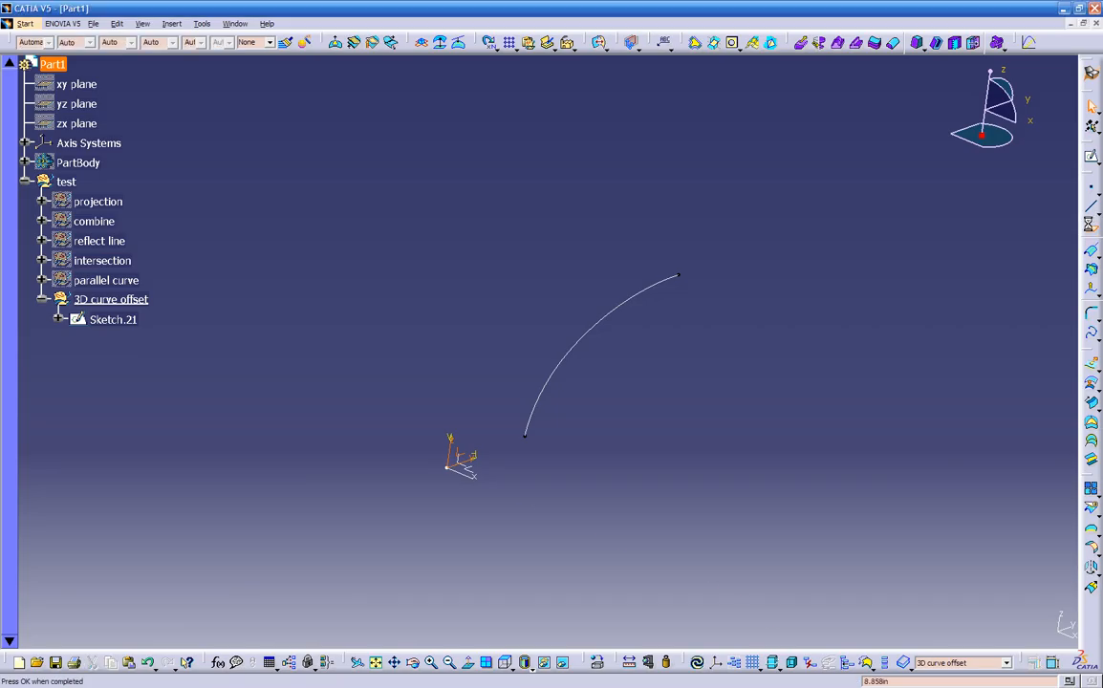
middle_drag(654, 423, 574, 389)
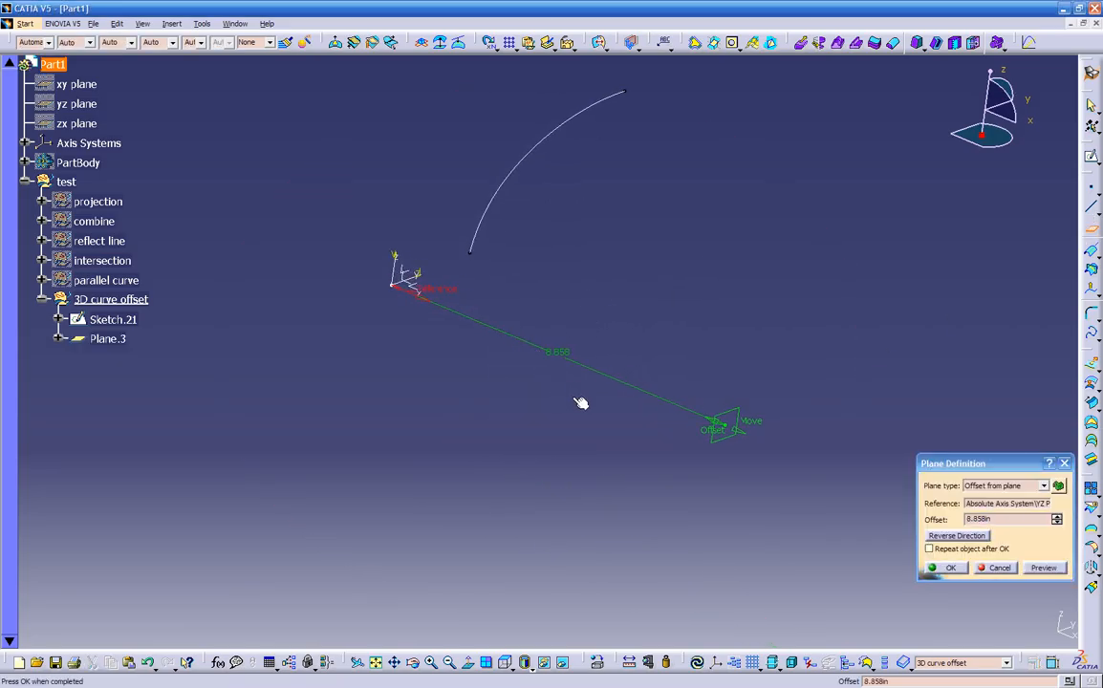
click(1000, 522)
text(-3)
click(656, 486)
middle_drag(435, 427, 484, 502)
click(951, 568)
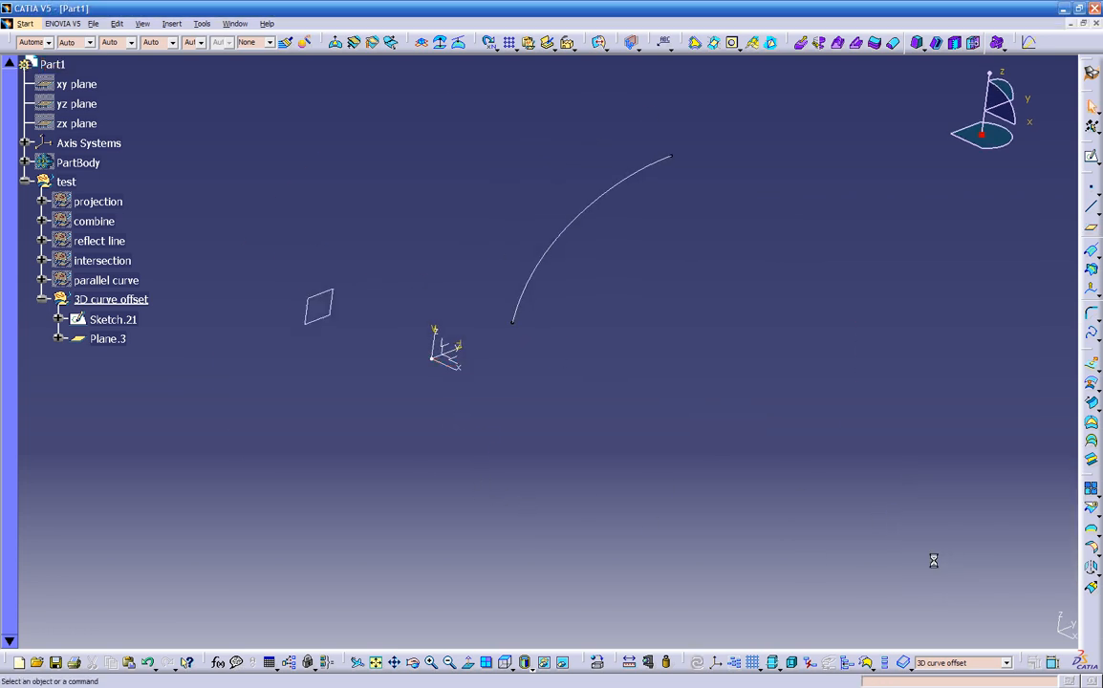
Sketch a rising S-shaped spline through five points on the offset plane, starting near the first spline's upper end, and exit the sketch.
click(311, 297)
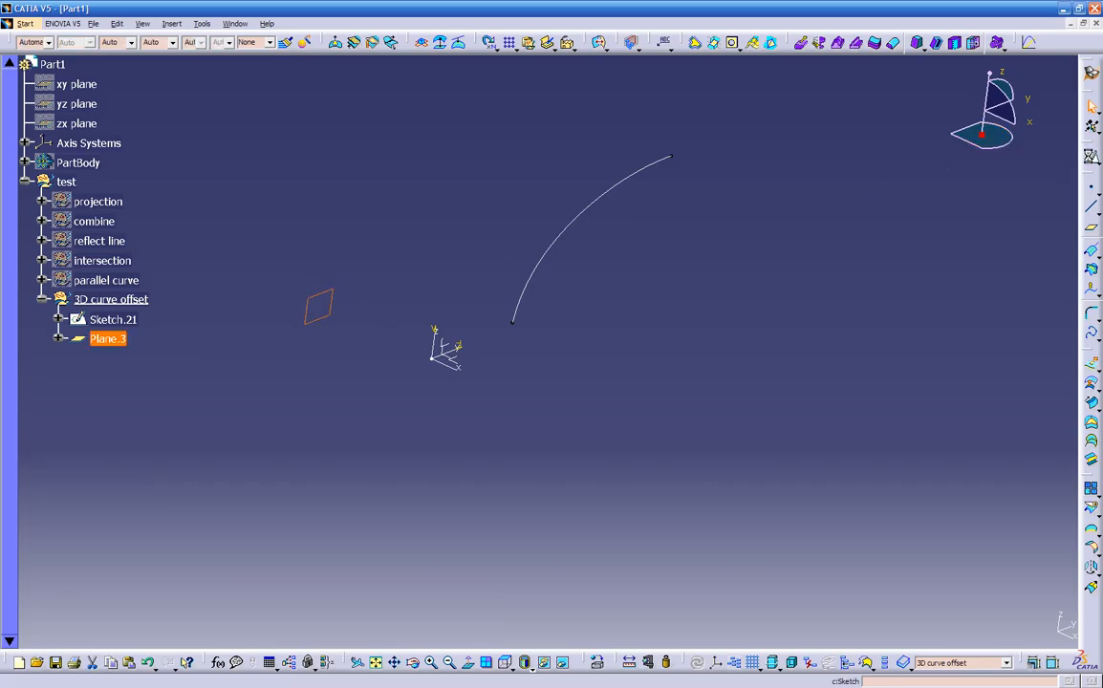
click(1091, 156)
middle_drag(560, 306, 557, 530)
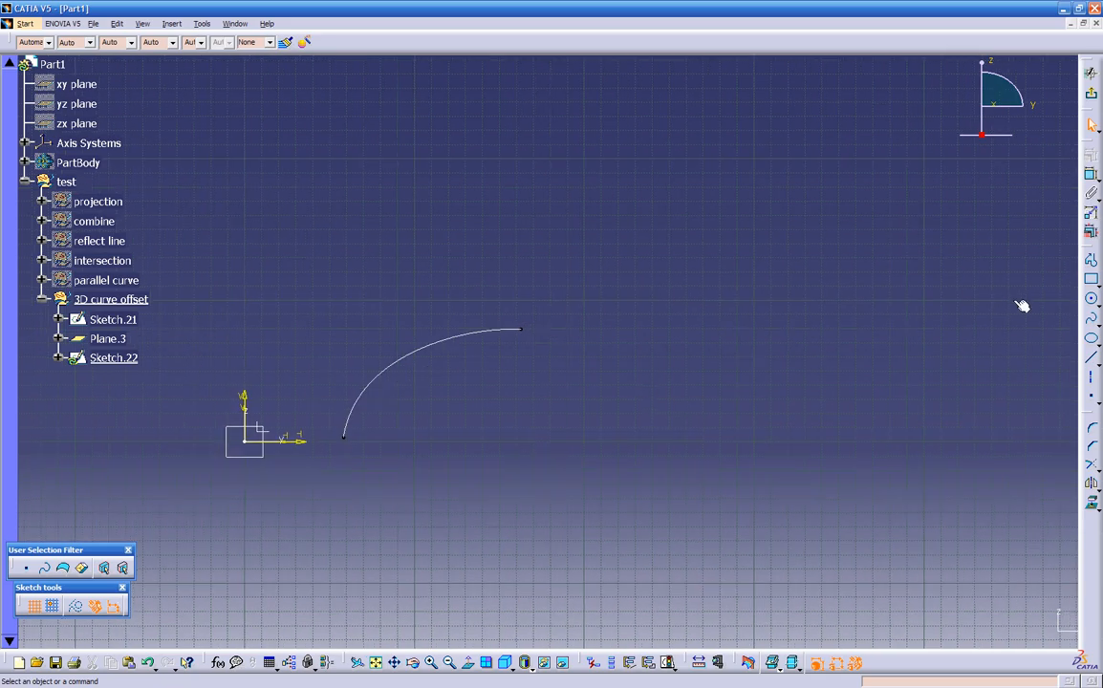
click(1093, 323)
click(545, 330)
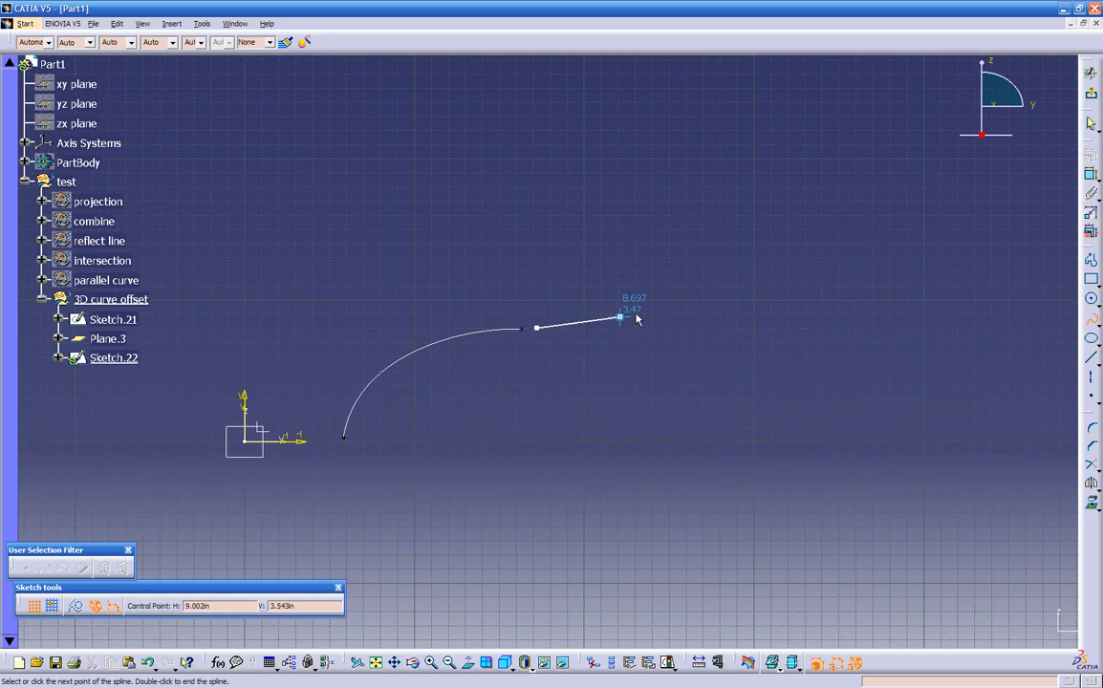
click(674, 322)
click(734, 235)
click(742, 184)
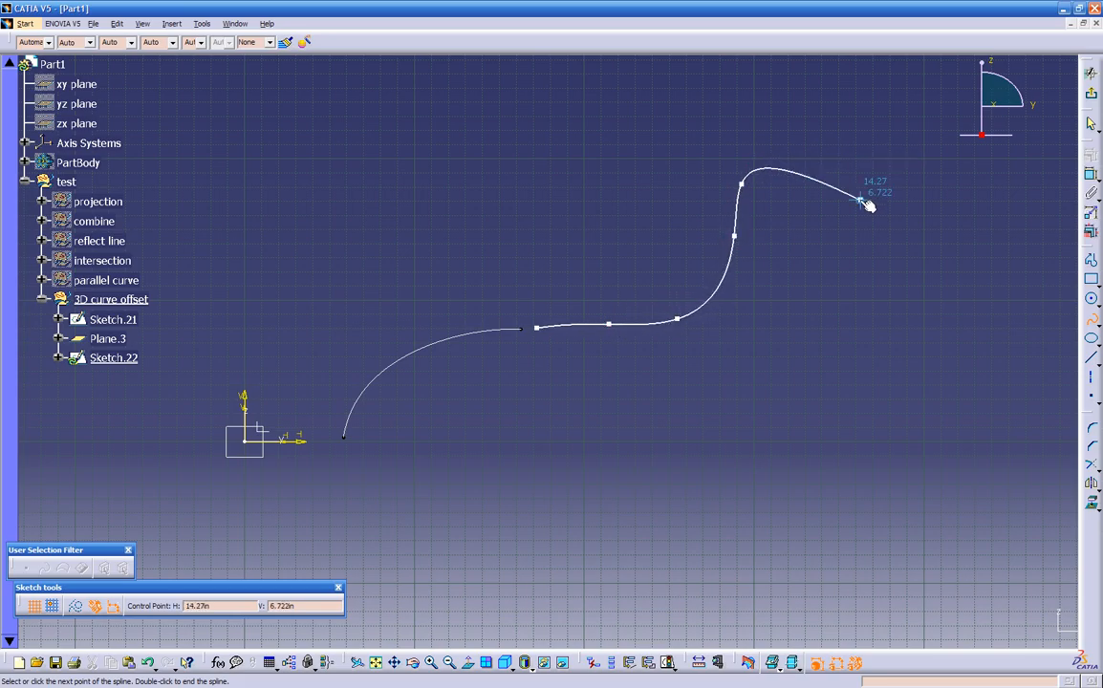
key(Escape)
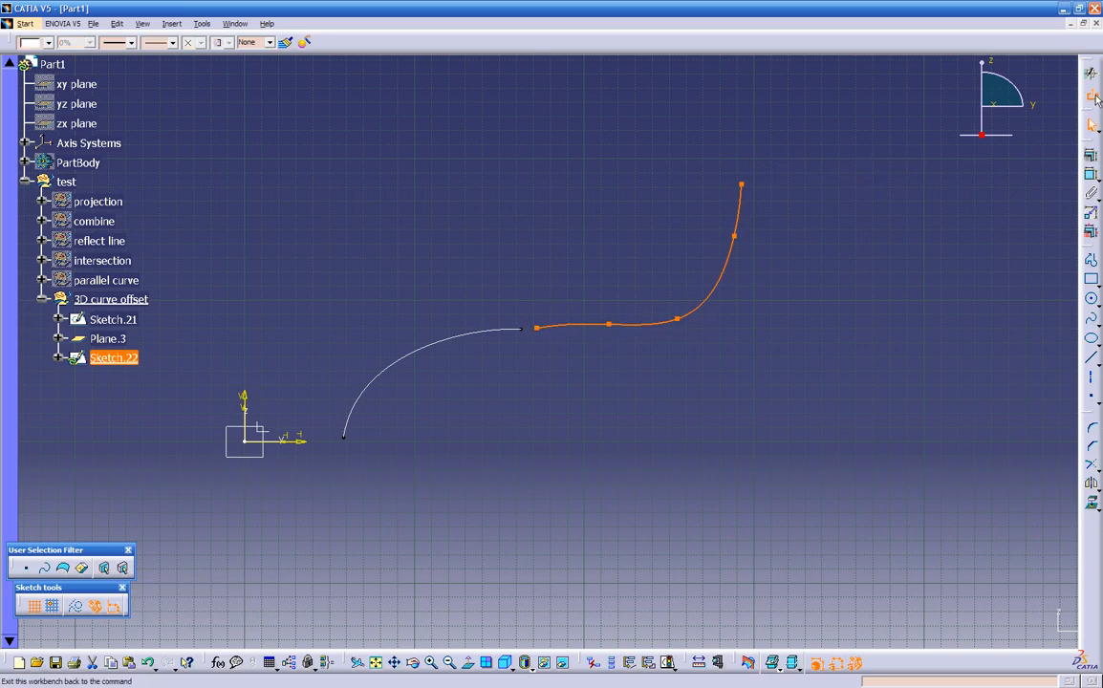
mouse_move(666, 564)
middle_down()
mouse_move(595, 371)
mouse_move(578, 438)
middle_up()
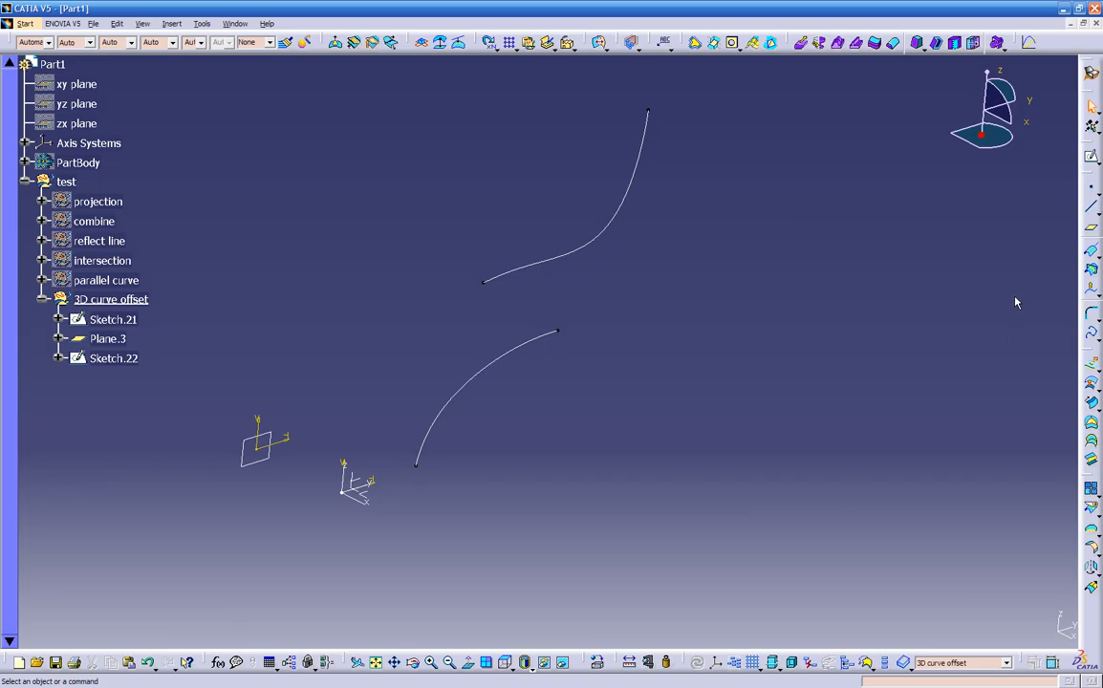
Start a Connect Curve joining the upper spline's lower end point to the lower spline's upper end point with tangency continuity.
click(1100, 321)
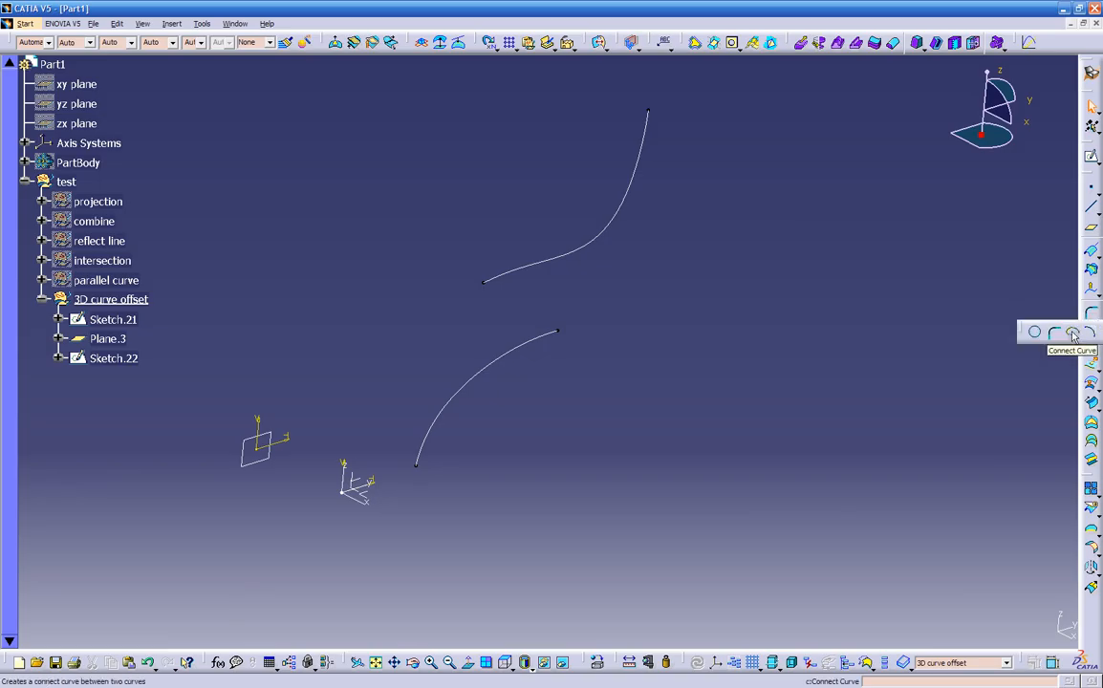
click(1073, 333)
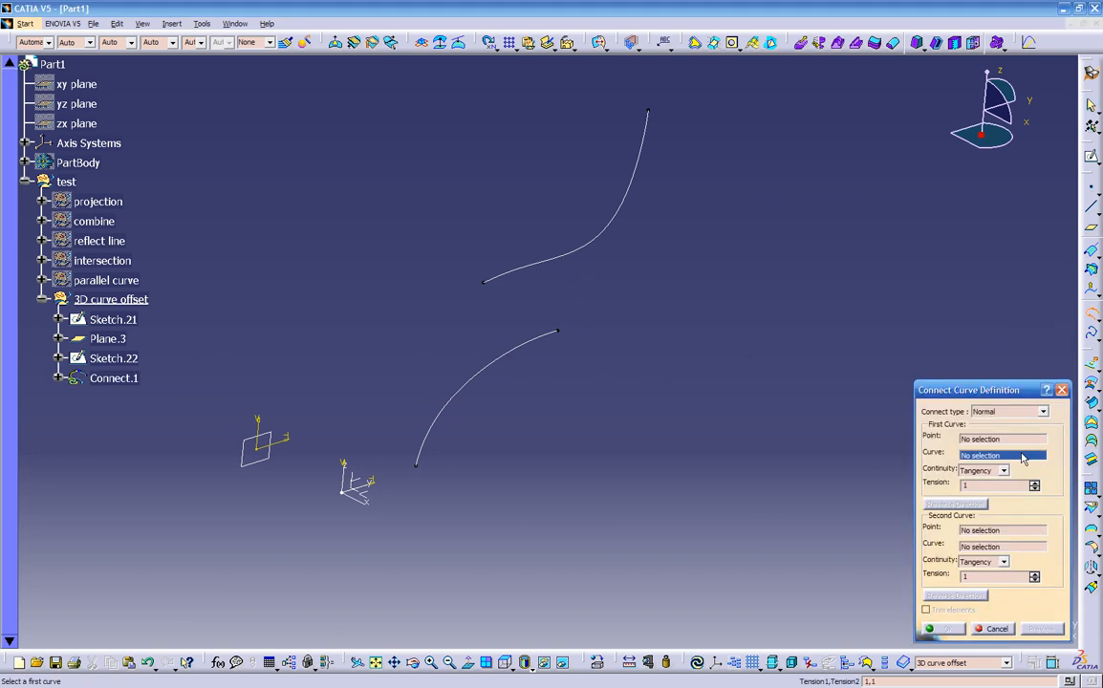
click(549, 259)
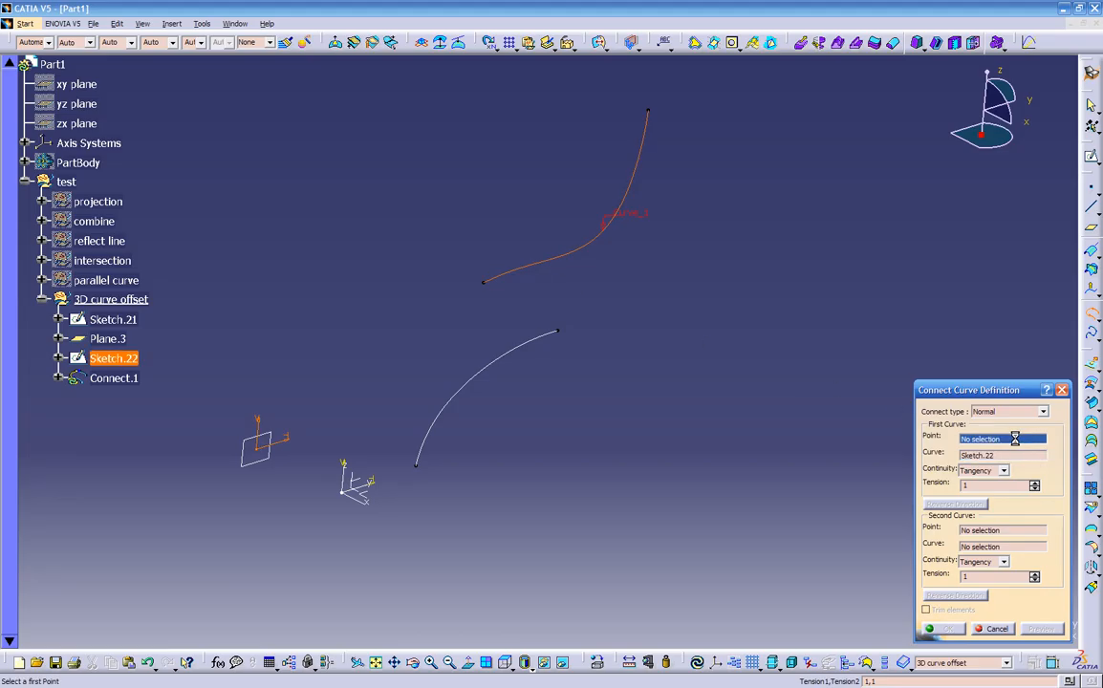
click(484, 286)
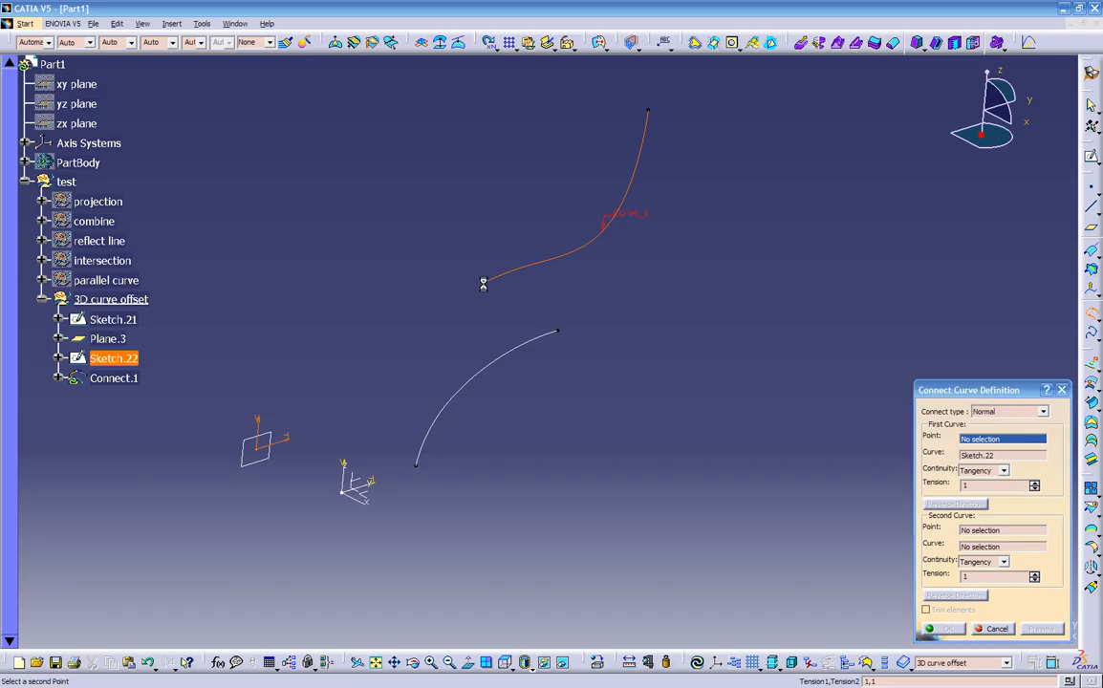
click(1010, 548)
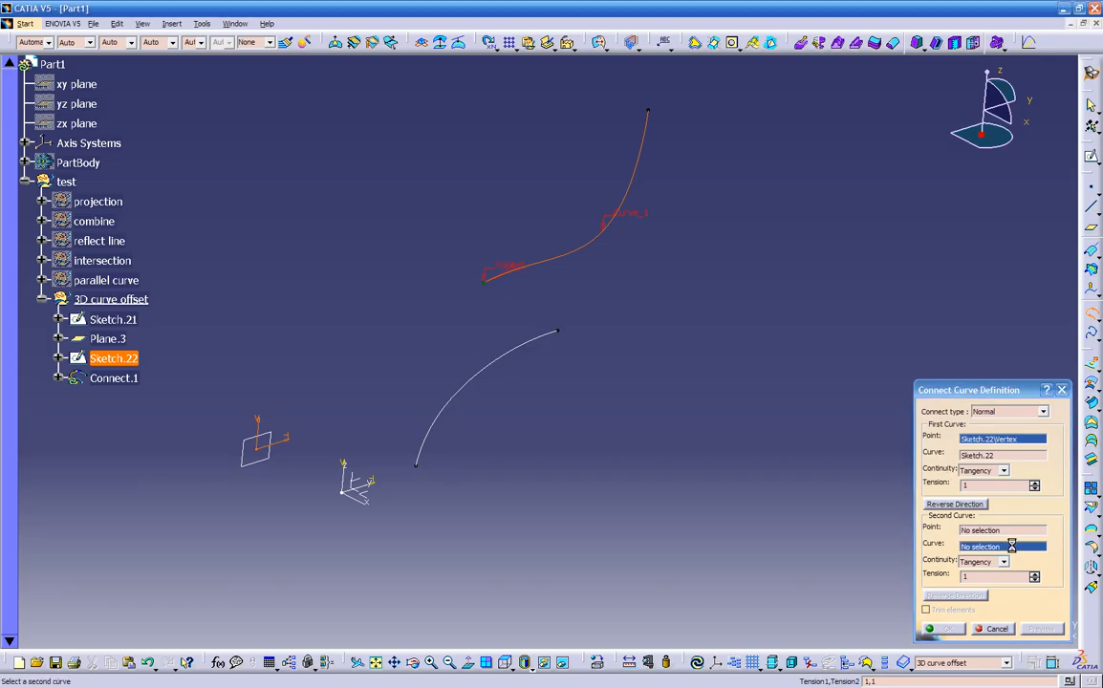
click(485, 362)
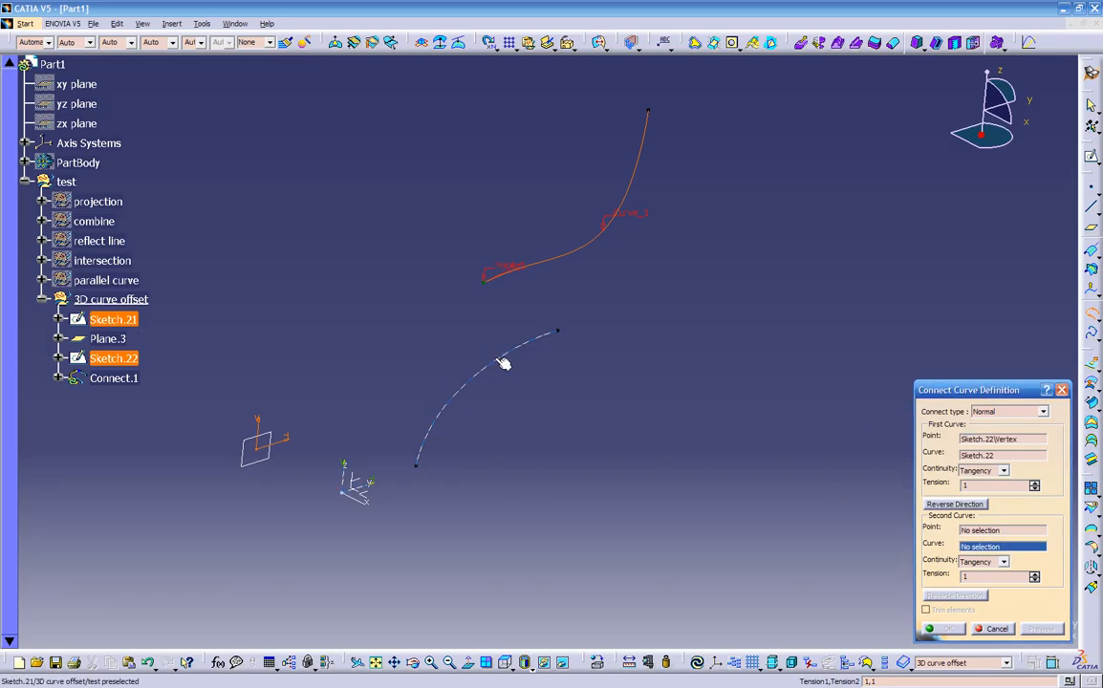
click(1011, 535)
click(561, 334)
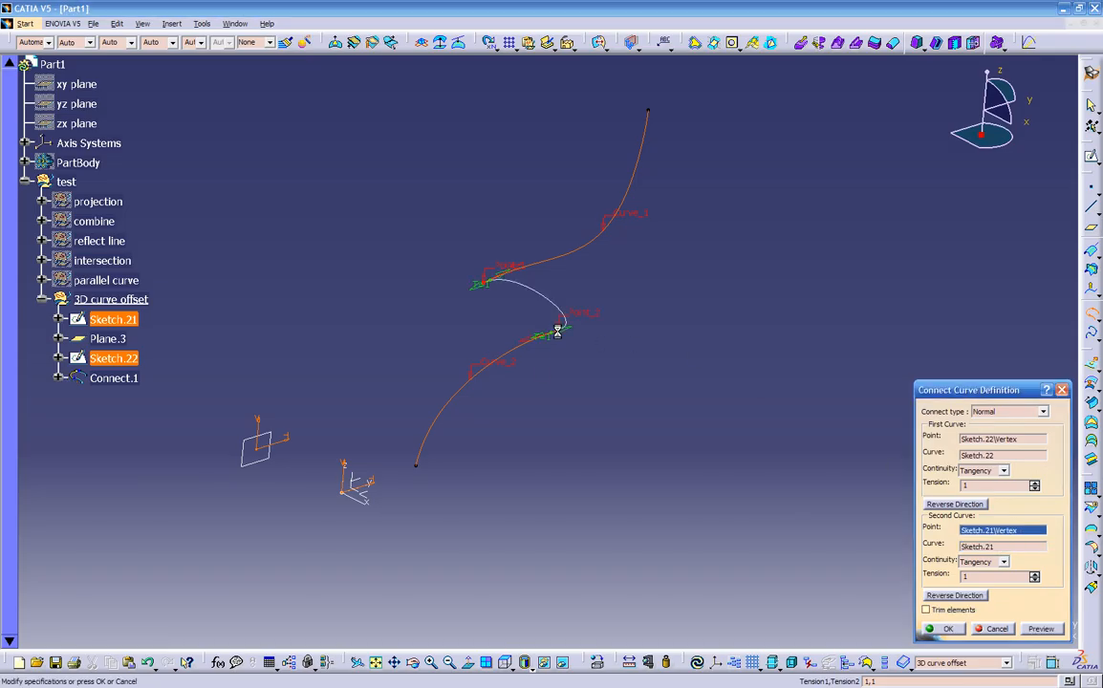
Reverse the connect curve's direction at the upper spline, set tensions to 2 and 1.4, and accept the curve.
mouse_move(537, 360)
middle_down()
mouse_move(542, 394)
mouse_move(456, 403)
mouse_move(517, 313)
mouse_move(613, 369)
mouse_move(621, 436)
mouse_move(709, 451)
middle_up()
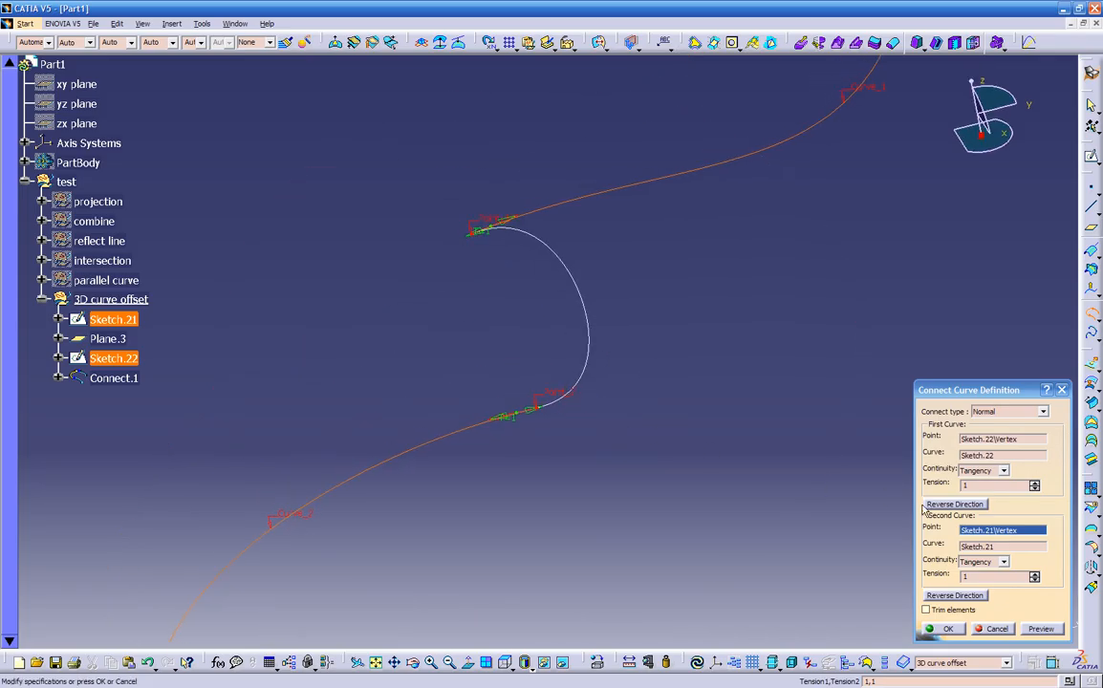
click(946, 504)
middle_drag(619, 514, 575, 438)
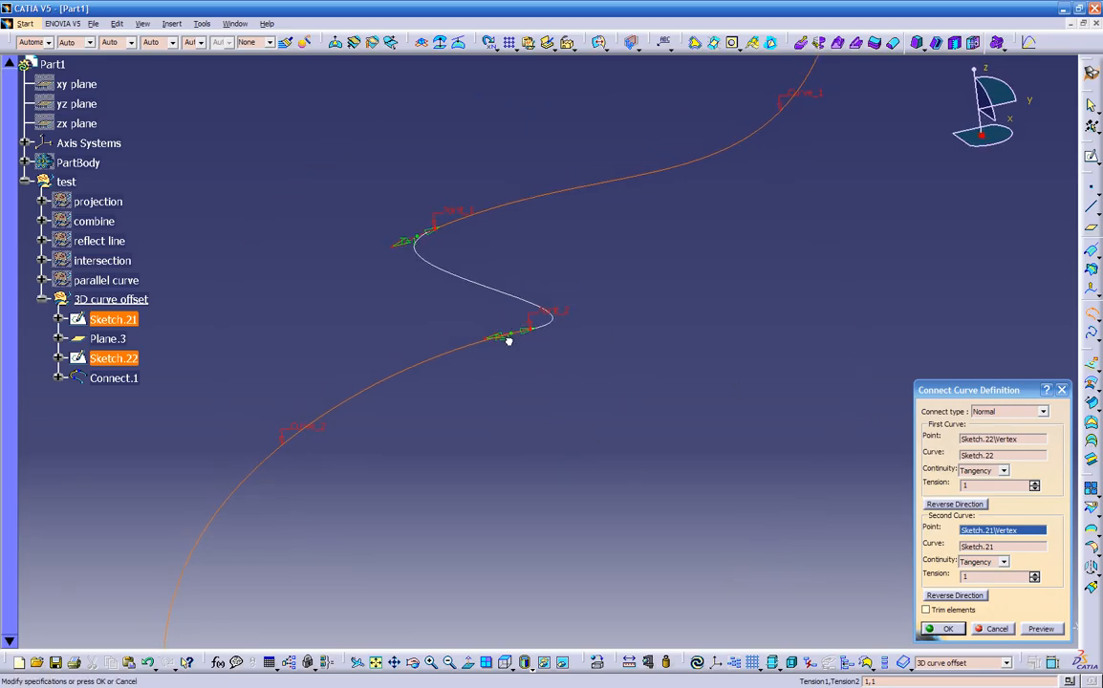
drag(507, 347, 615, 437)
middle_drag(615, 437, 591, 337)
drag(593, 338, 417, 445)
middle_drag(417, 444, 650, 463)
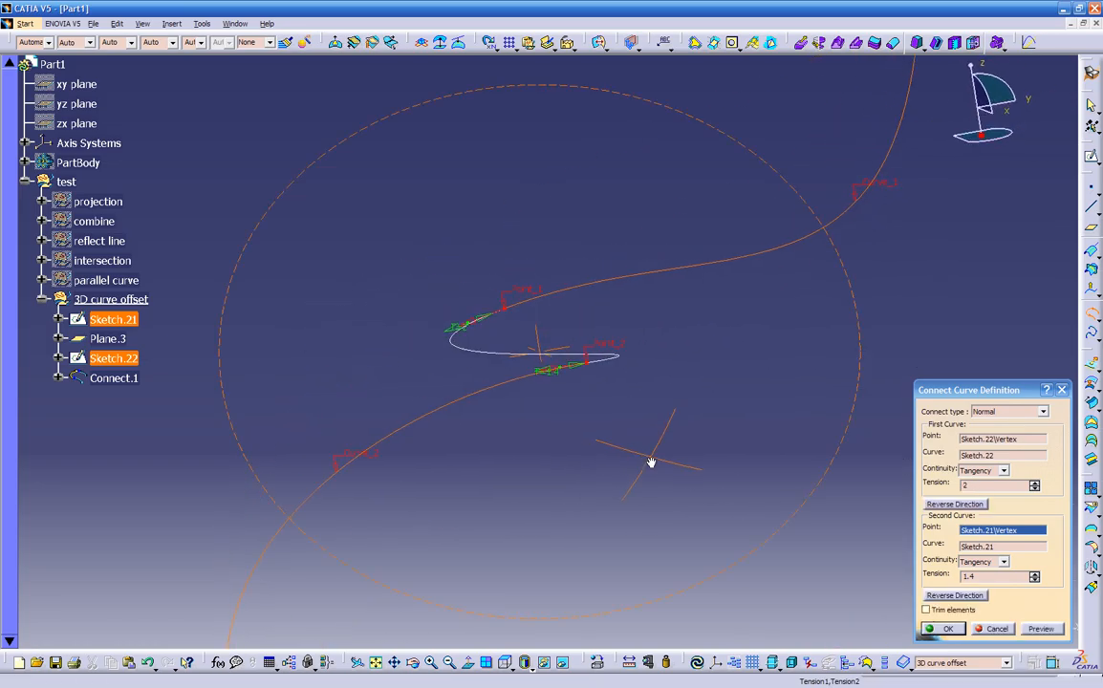
click(937, 624)
Edit the lower spline's sketch, moving its upper end point upward to bend the spline into an S-shape, and exit the sketch.
middle_drag(758, 502, 428, 379)
mouse_move(530, 313)
middle_down()
mouse_move(807, 352)
mouse_move(734, 481)
mouse_move(724, 531)
mouse_move(714, 477)
mouse_move(701, 473)
middle_up()
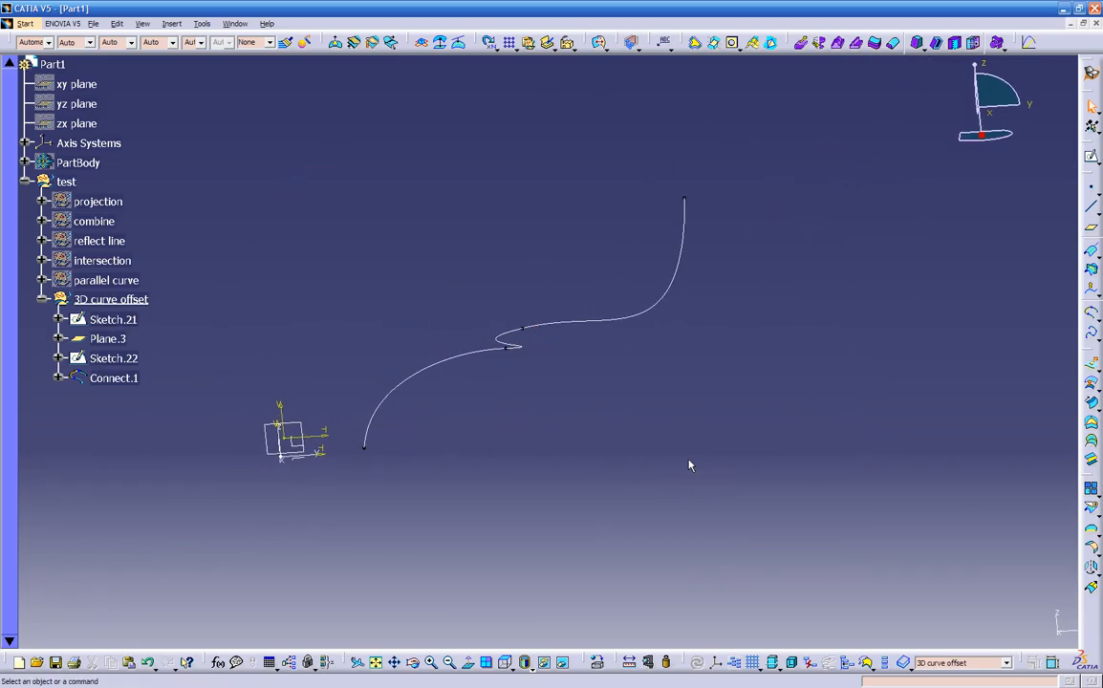
mouse_move(557, 365)
middle_down()
mouse_move(559, 449)
mouse_move(469, 383)
mouse_move(495, 374)
mouse_move(572, 261)
mouse_move(572, 230)
middle_up()
click(460, 361)
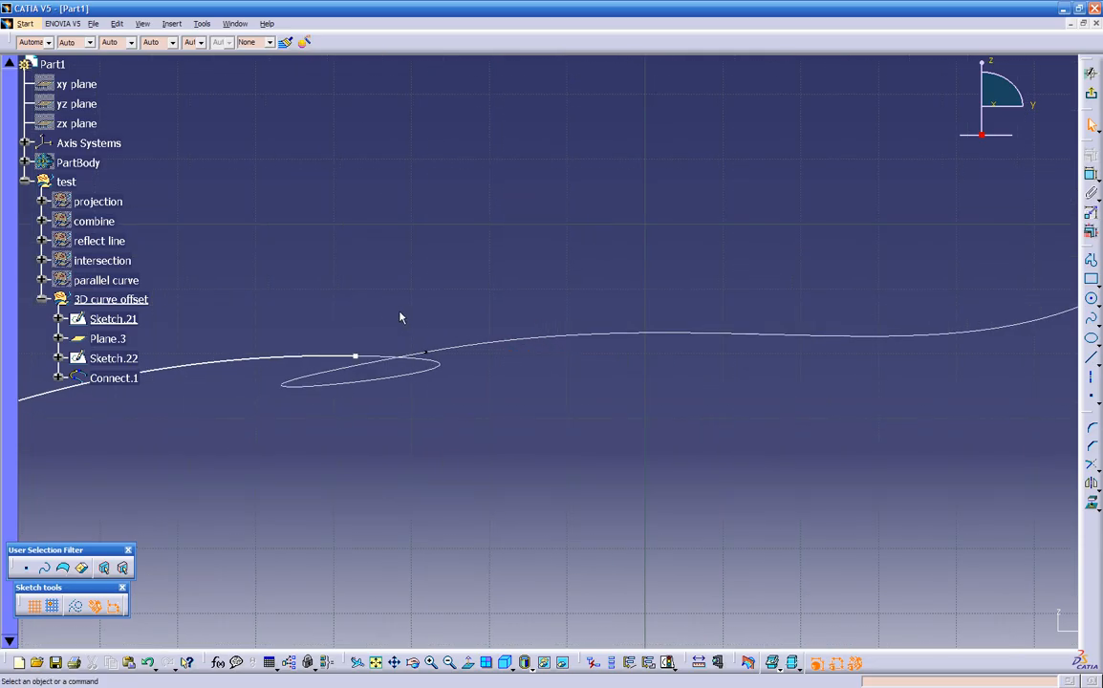
double_click(355, 356)
mouse_move(356, 356)
mouse_down()
mouse_move(254, 155)
mouse_move(165, 110)
mouse_up()
mouse_move(433, 464)
middle_down()
mouse_move(530, 468)
mouse_move(586, 502)
mouse_move(615, 468)
middle_up()
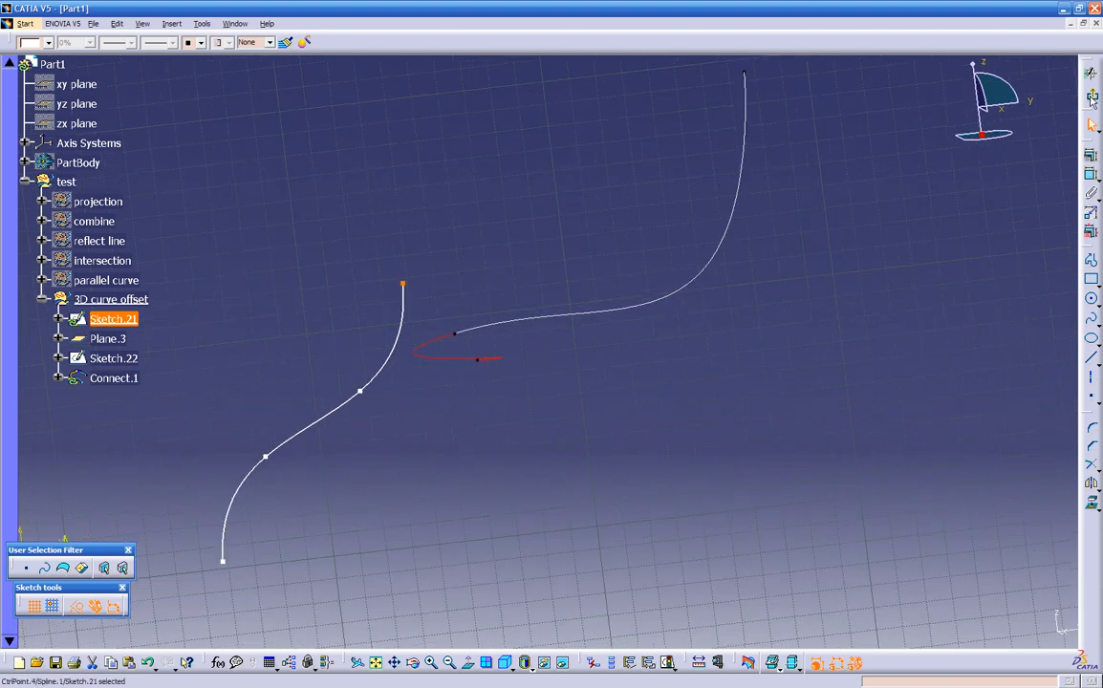
mouse_move(766, 355)
middle_down()
mouse_move(360, 412)
mouse_move(313, 343)
mouse_move(374, 389)
mouse_move(683, 474)
mouse_move(680, 380)
middle_up()
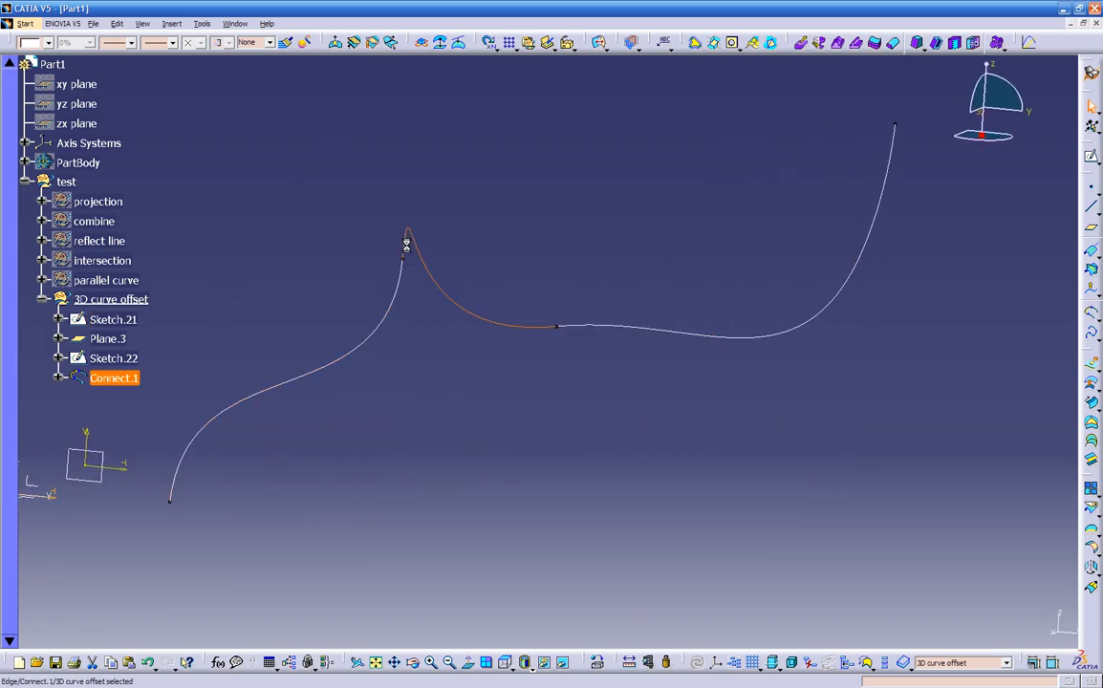
Edit the connect curve by adjusting the tension at its two ends to widen the bend, and accept it.
double_click(406, 247)
middle_drag(439, 356, 640, 410)
drag(491, 361, 408, 458)
middle_drag(636, 468, 586, 354)
drag(608, 342, 608, 399)
click(945, 629)
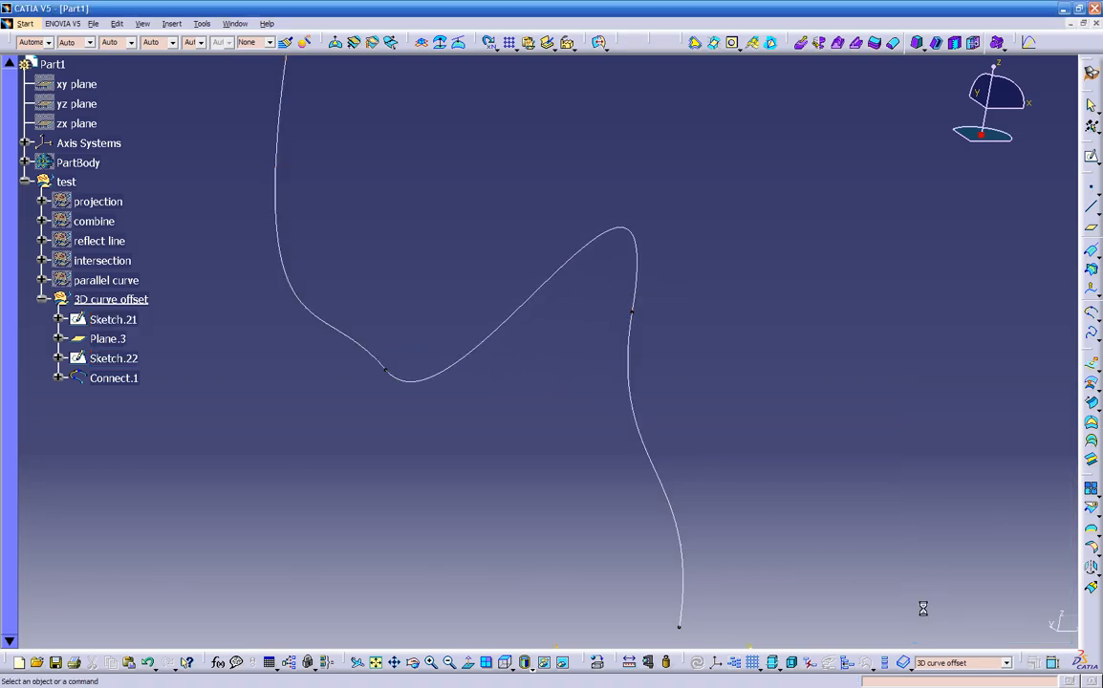
Edit the upper spline's sketch, raising its start point nearest the connect curve, and exit the sketch.
middle_drag(778, 382, 481, 483)
double_click(689, 381)
drag(701, 370, 696, 314)
drag(624, 320, 617, 298)
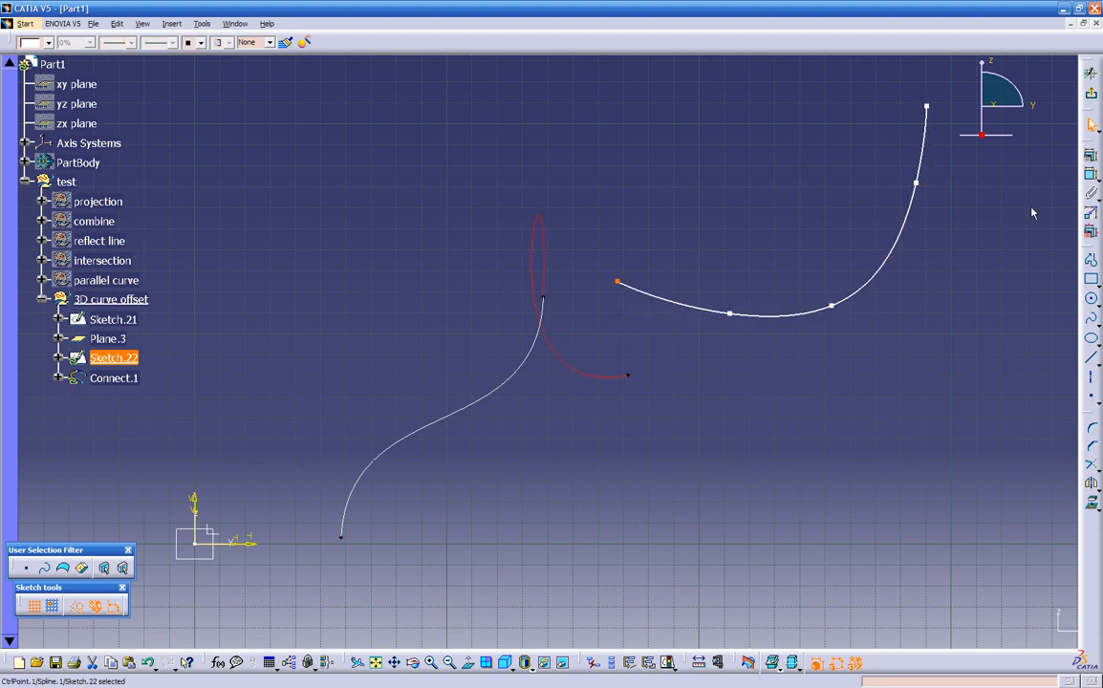
click(1091, 92)
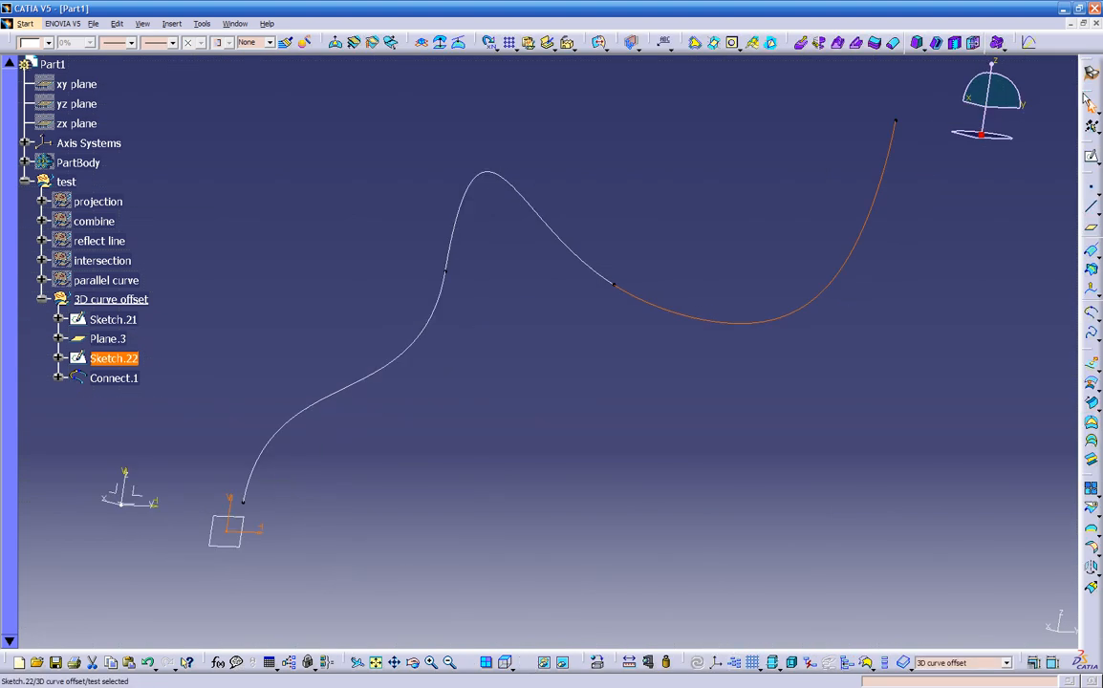
mouse_move(564, 369)
middle_down()
mouse_move(402, 363)
mouse_move(257, 386)
mouse_move(296, 424)
mouse_move(616, 439)
mouse_move(684, 431)
mouse_move(711, 357)
mouse_move(864, 361)
mouse_move(564, 408)
mouse_move(508, 341)
mouse_move(591, 318)
mouse_move(629, 312)
mouse_move(525, 333)
mouse_move(479, 403)
mouse_move(475, 441)
mouse_move(381, 374)
mouse_move(640, 474)
mouse_move(629, 489)
middle_up()
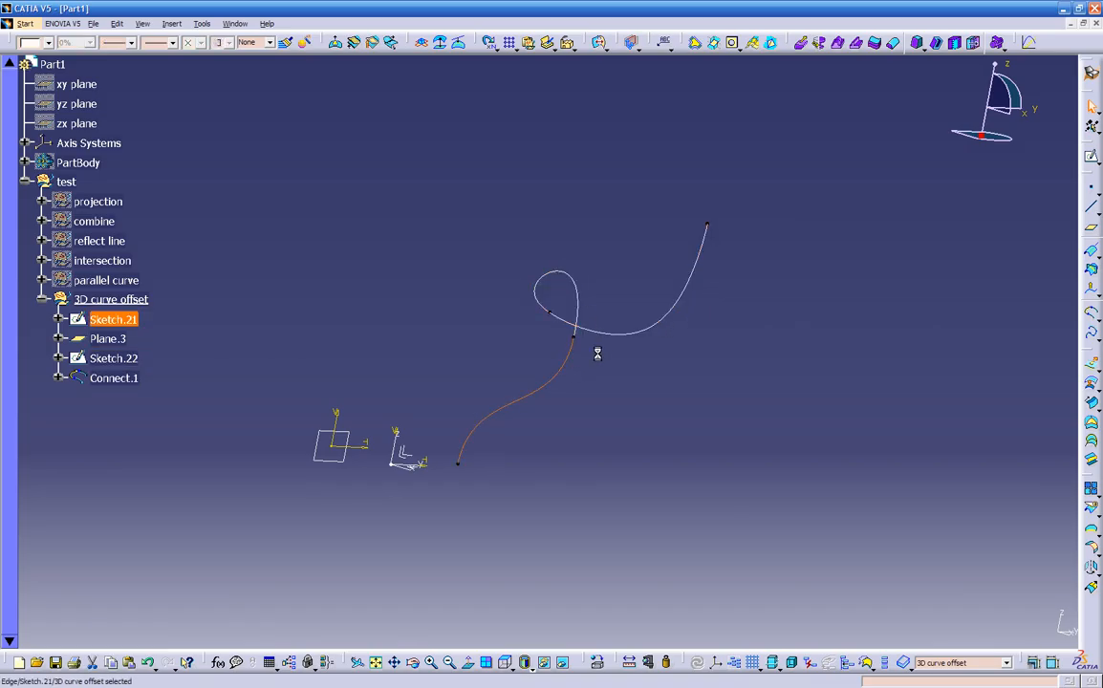
Highlight the connect curve and the two spline sketches in turn to review the pieces of the chain.
click(115, 380)
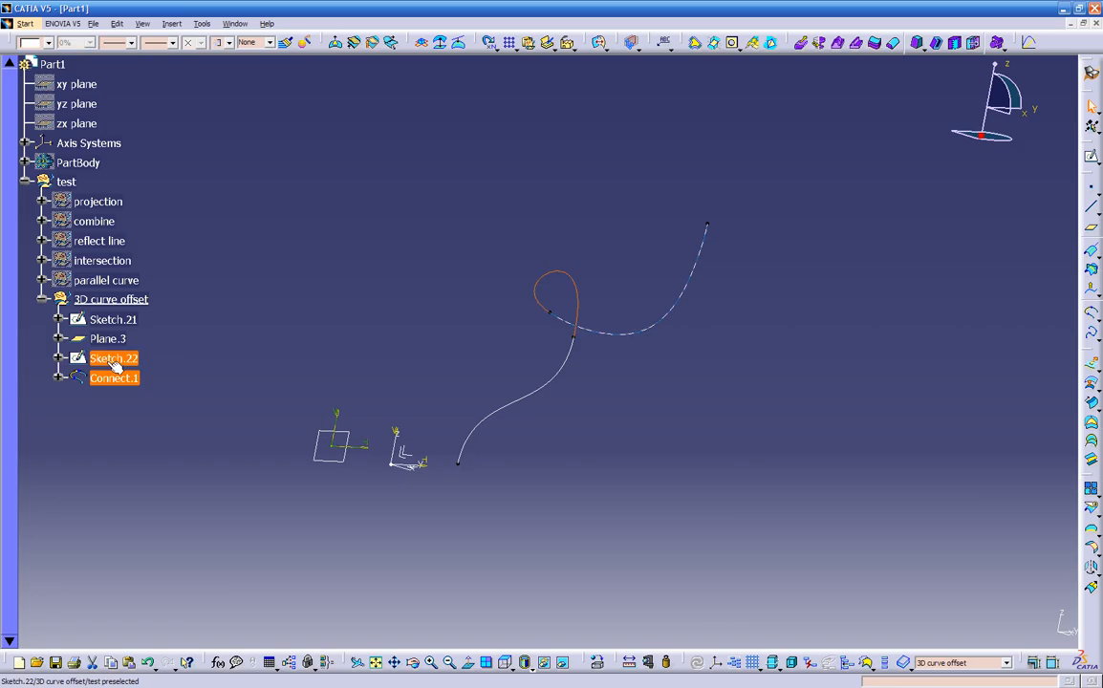
click(113, 360)
click(113, 319)
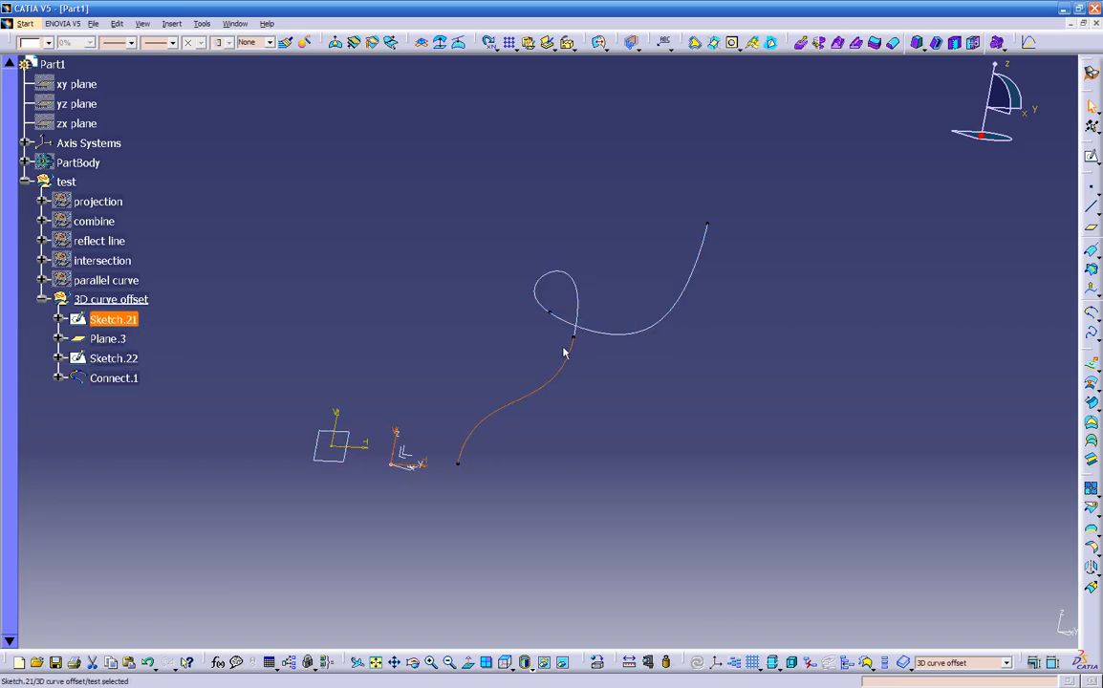
click(636, 298)
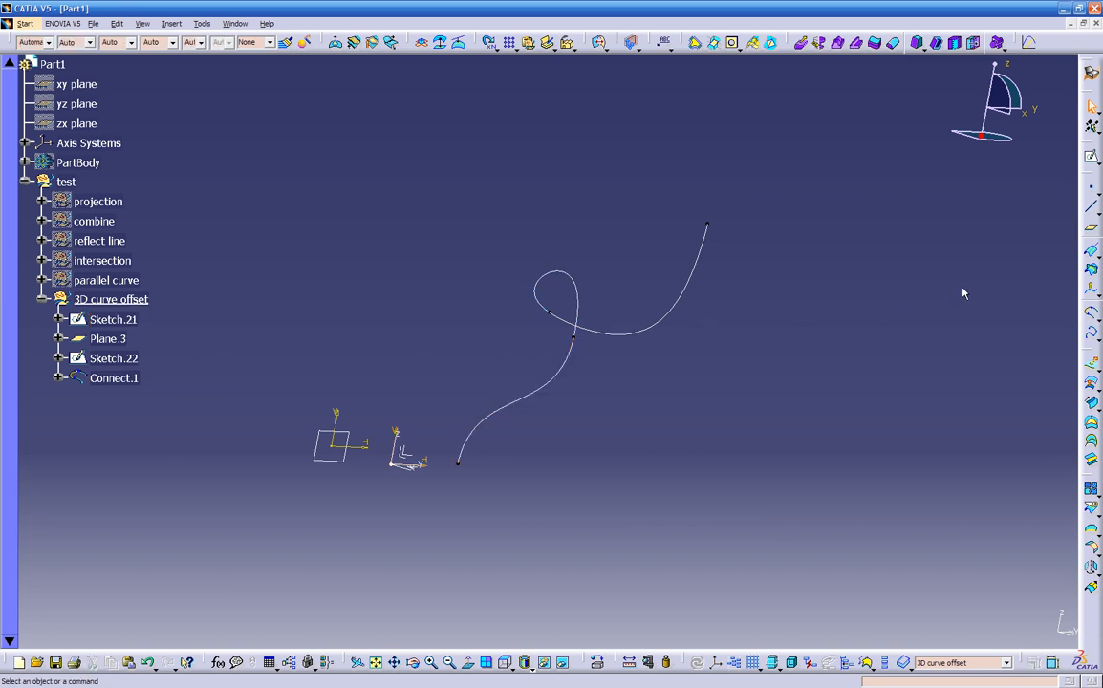
Try a -1.969 in 3D curve offset of the connect curve alone, using the offset plane as pulling direction.
click(1090, 292)
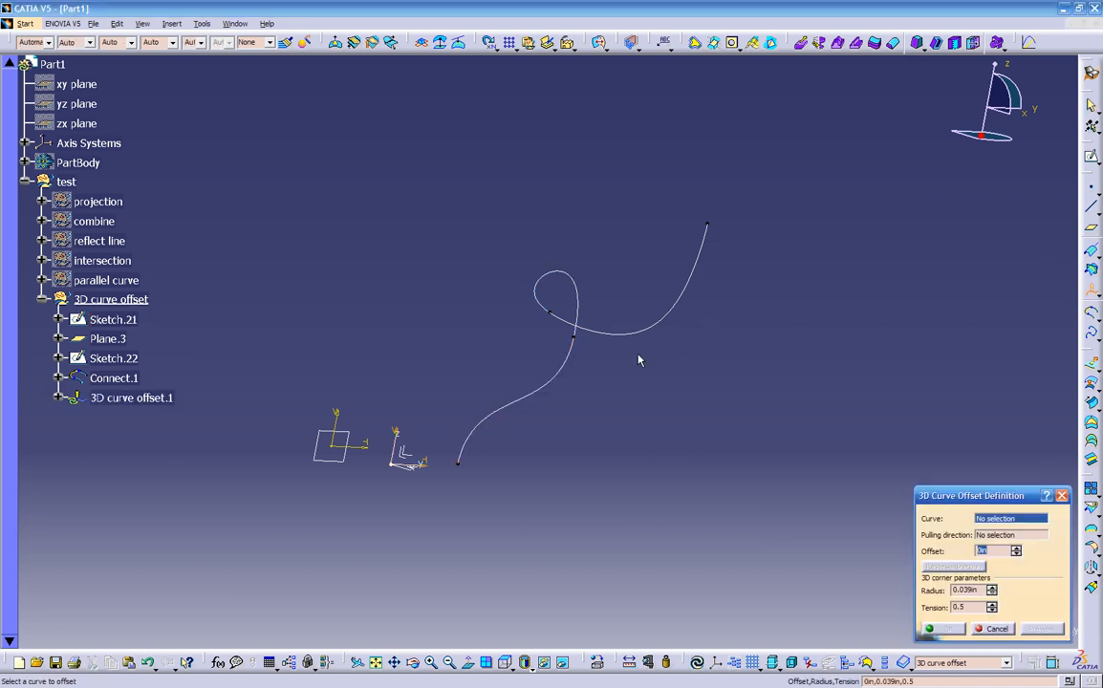
click(574, 283)
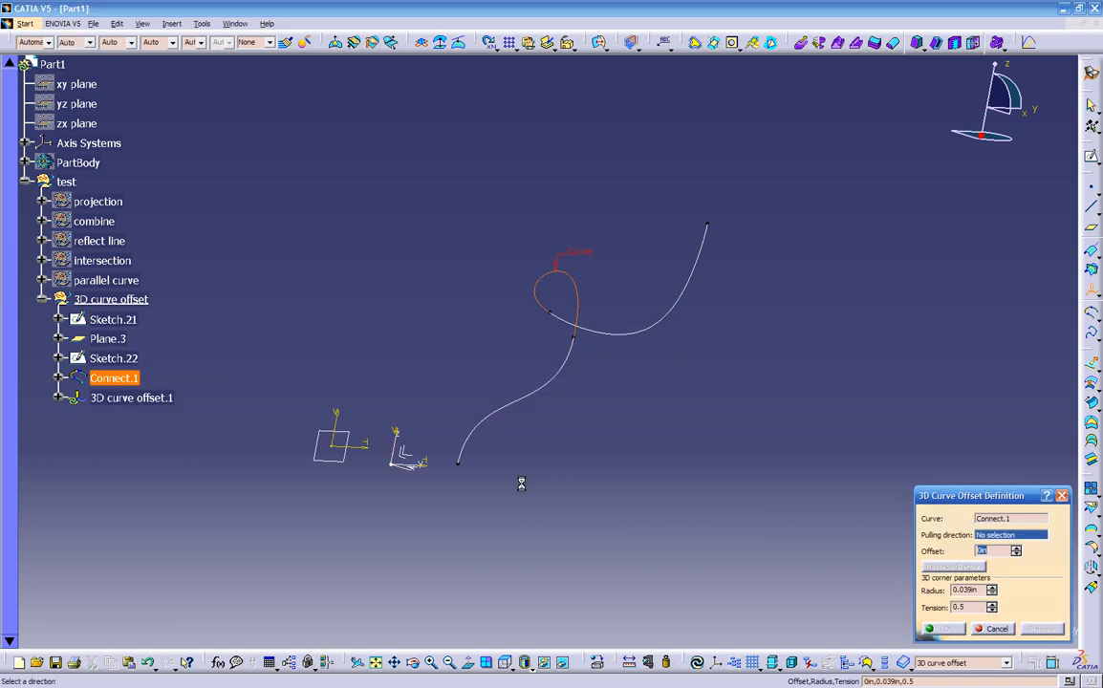
middle_drag(377, 475, 530, 279)
click(409, 467)
drag(579, 243, 510, 244)
middle_drag(510, 244, 519, 267)
mouse_move(632, 423)
middle_down()
mouse_move(779, 401)
mouse_move(783, 469)
mouse_move(756, 410)
mouse_move(689, 447)
mouse_move(690, 468)
middle_up()
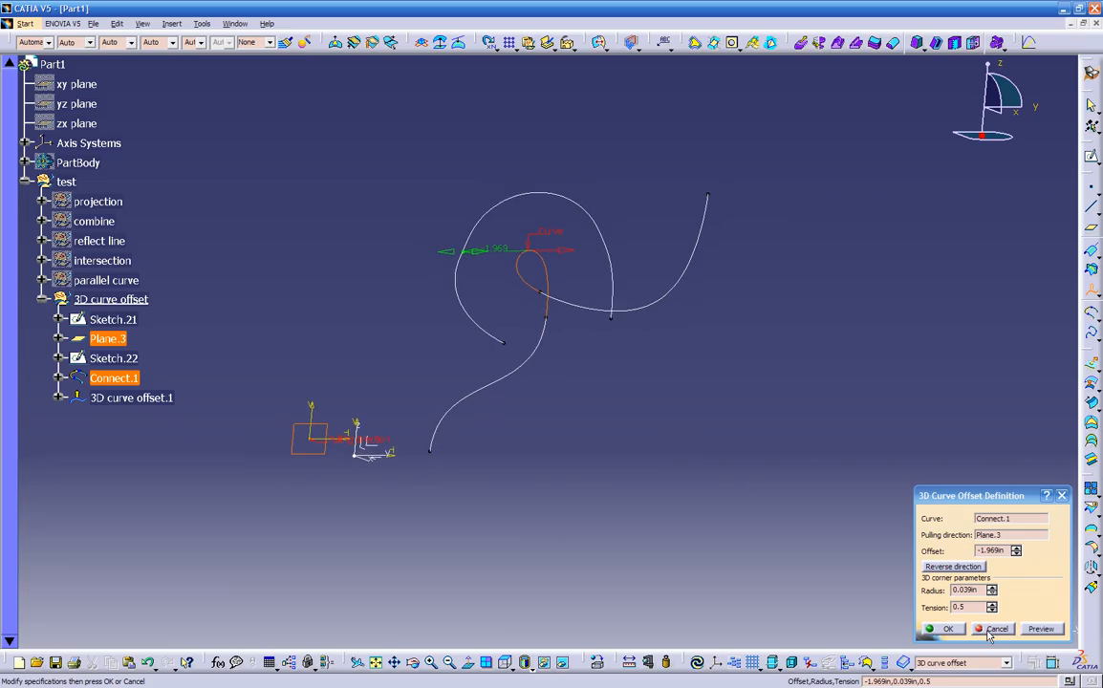
click(994, 629)
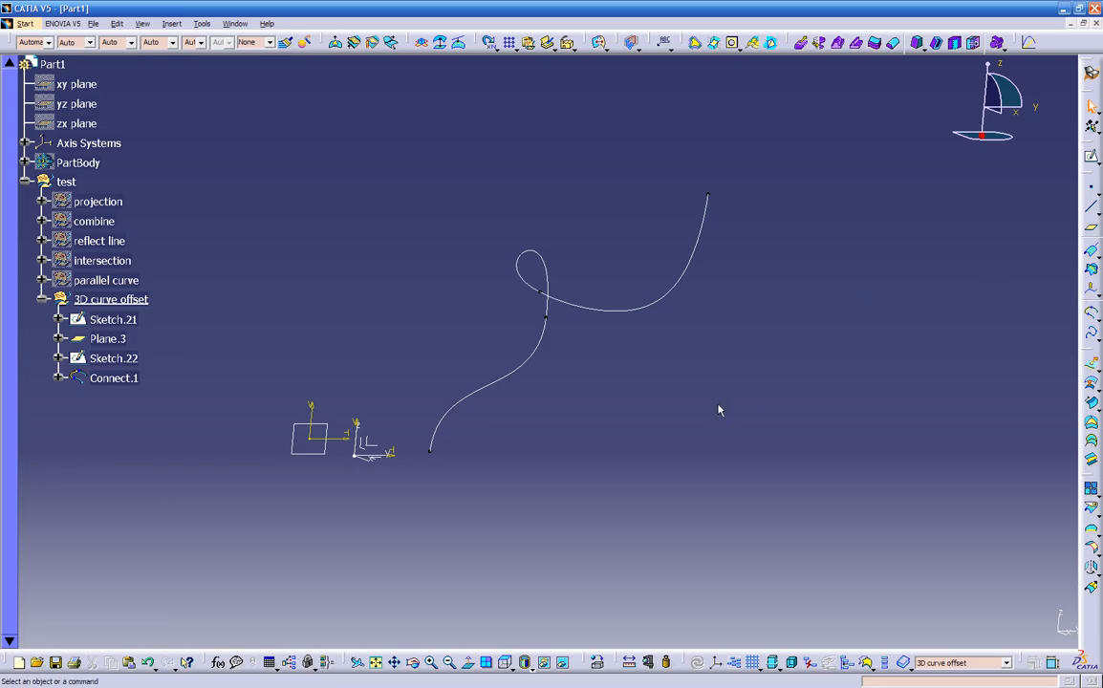
Join the lower spline, connect curve and upper spline into a single curve.
click(540, 326)
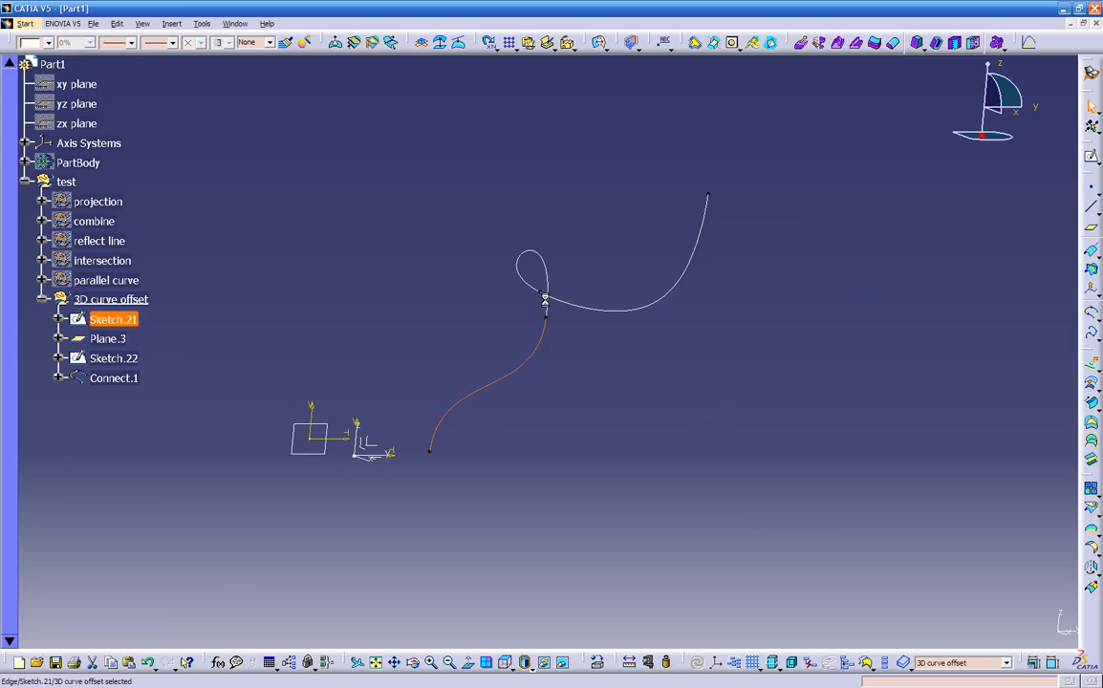
ctrl+click(573, 307)
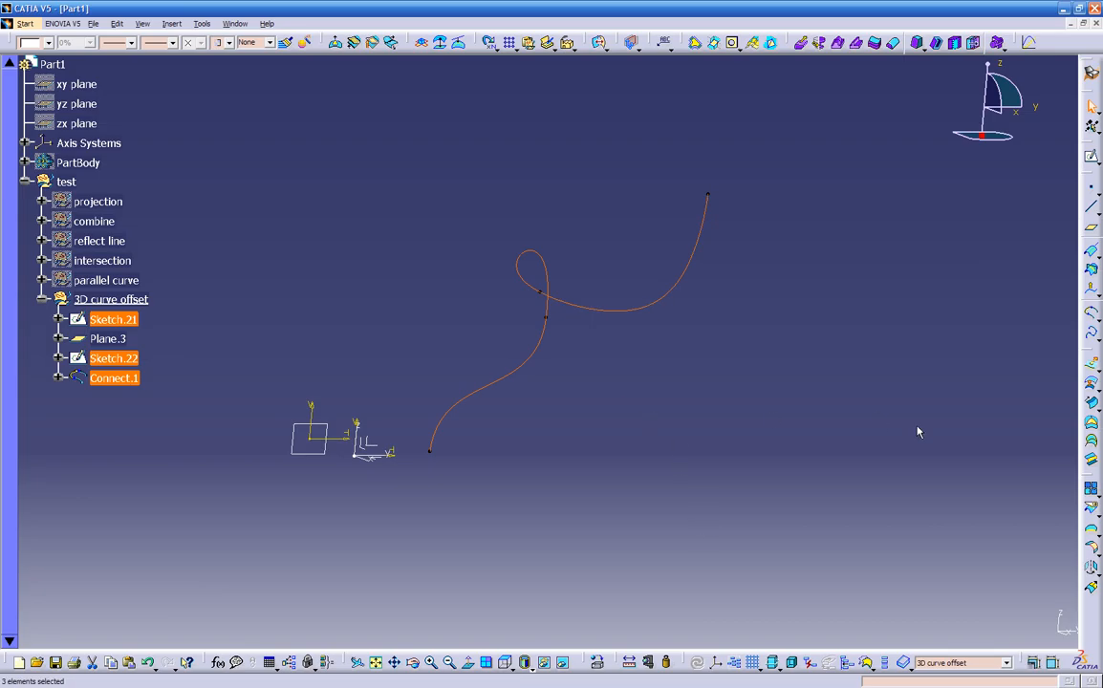
click(1092, 489)
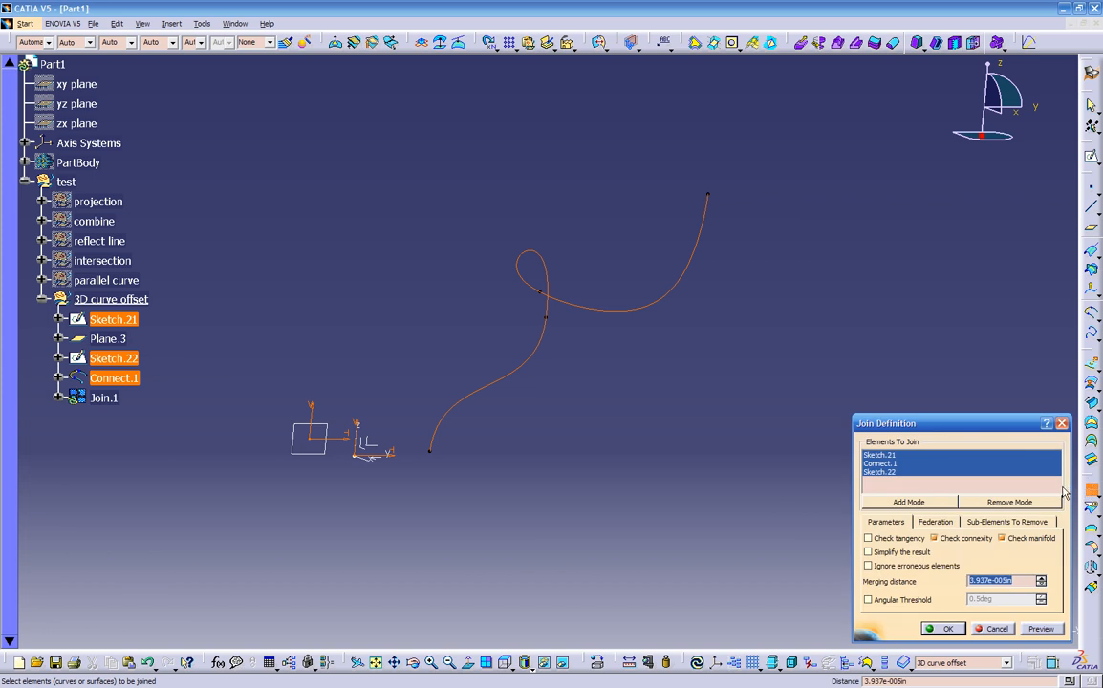
click(1040, 630)
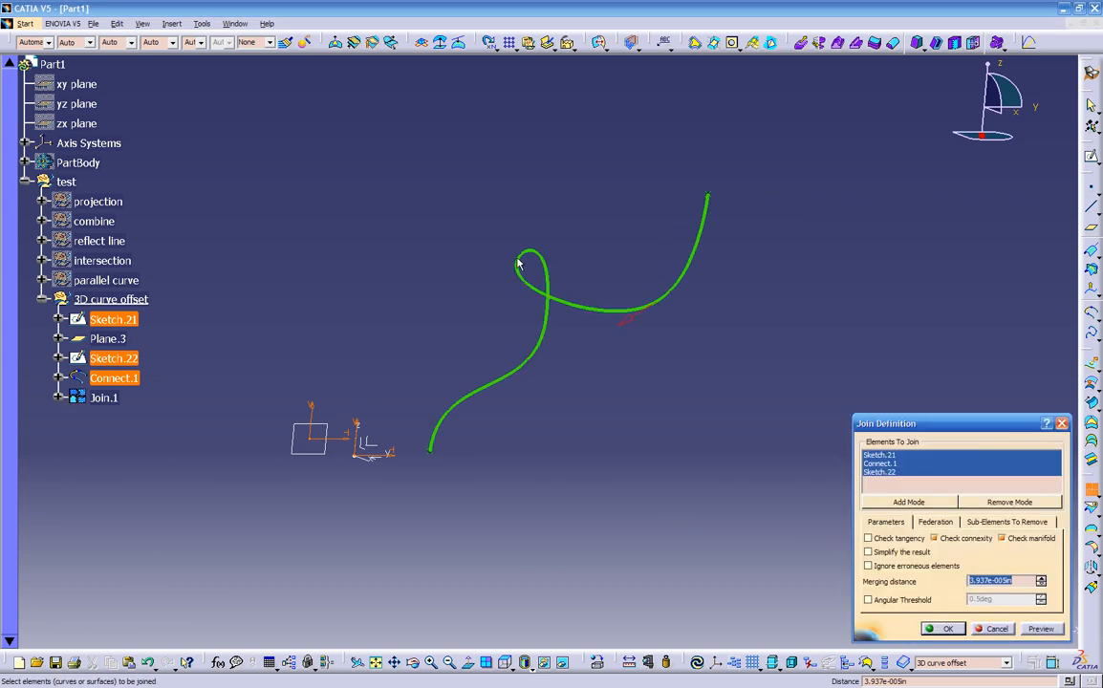
click(942, 629)
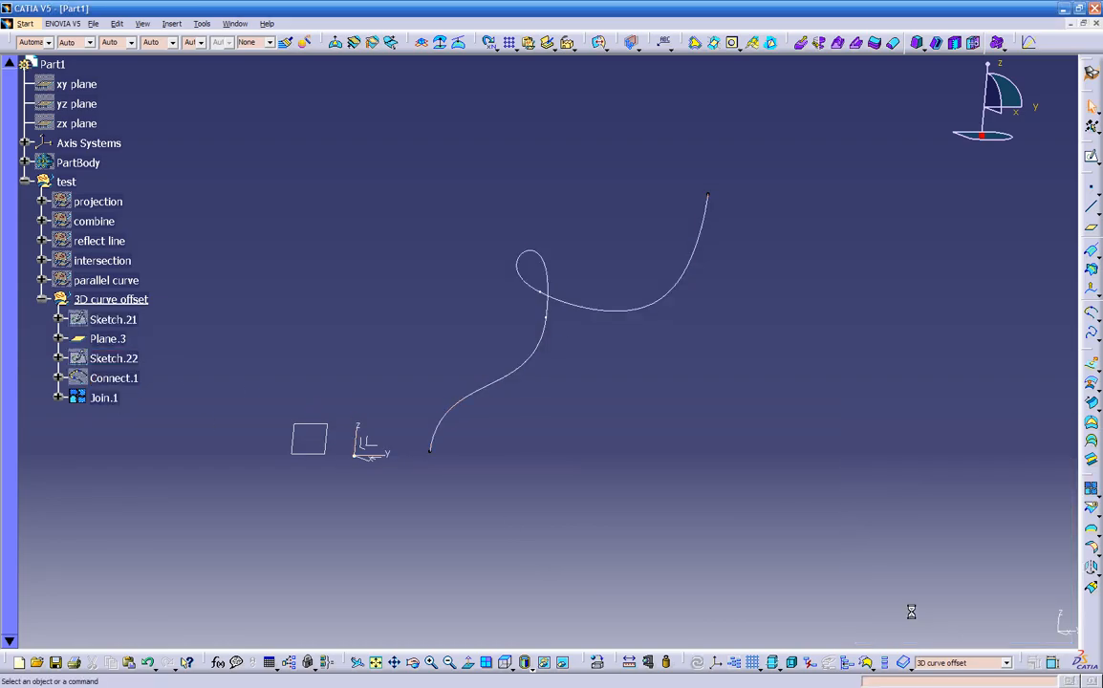
Change the joined curve's colour to black.
middle_drag(760, 501, 706, 379)
middle_drag(711, 414, 605, 334)
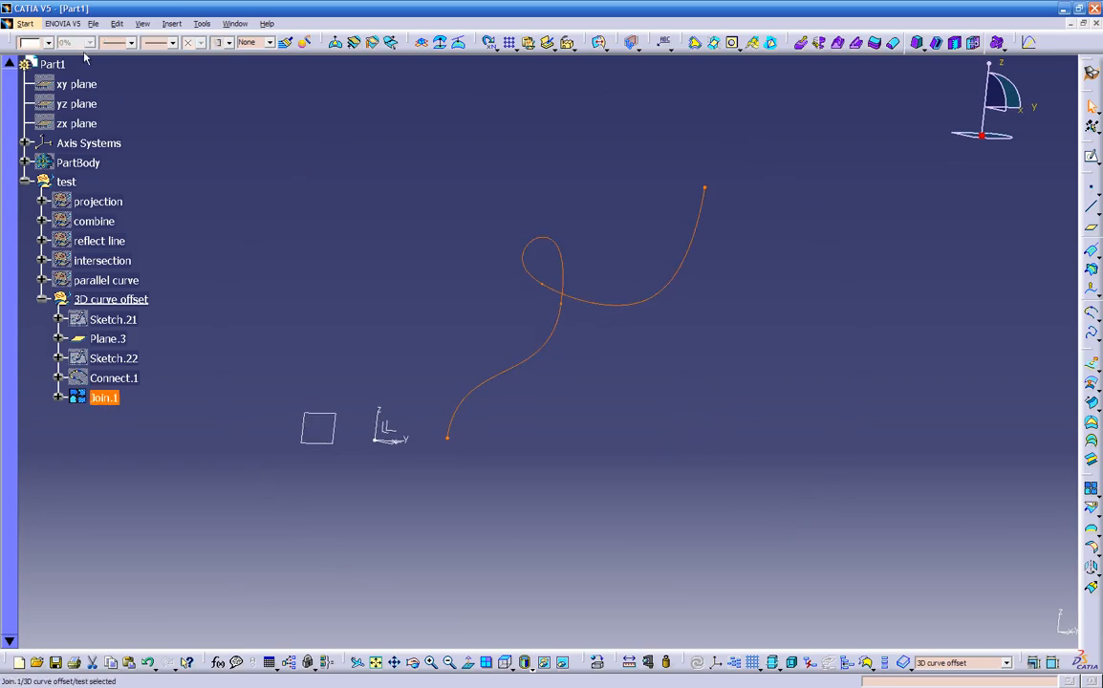
click(48, 43)
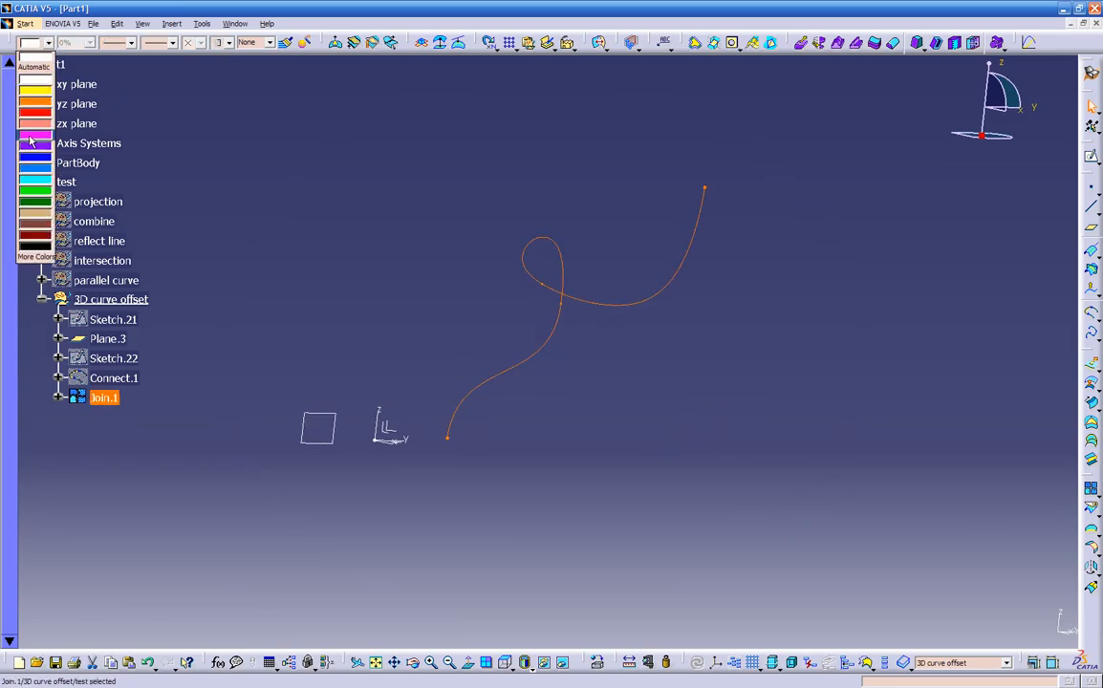
click(42, 242)
Start a 3D curve offset of the joined curve with the offset plane as pulling direction, trying offsets of about -2.48 and -2.402 in.
middle_drag(592, 423, 830, 335)
click(1093, 291)
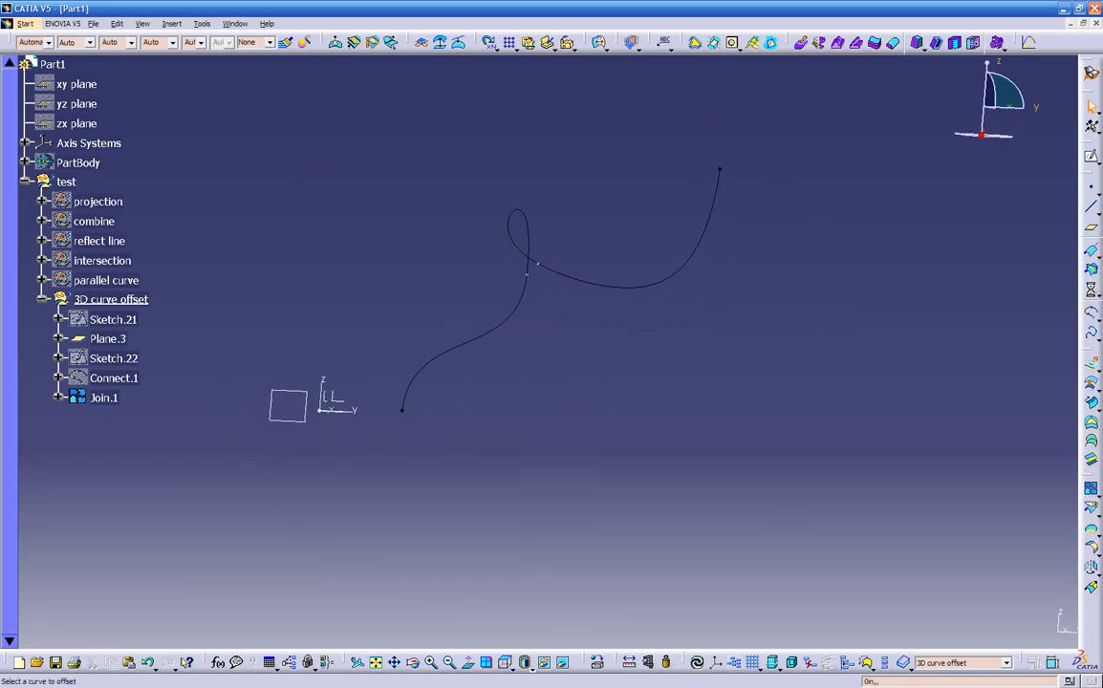
click(624, 287)
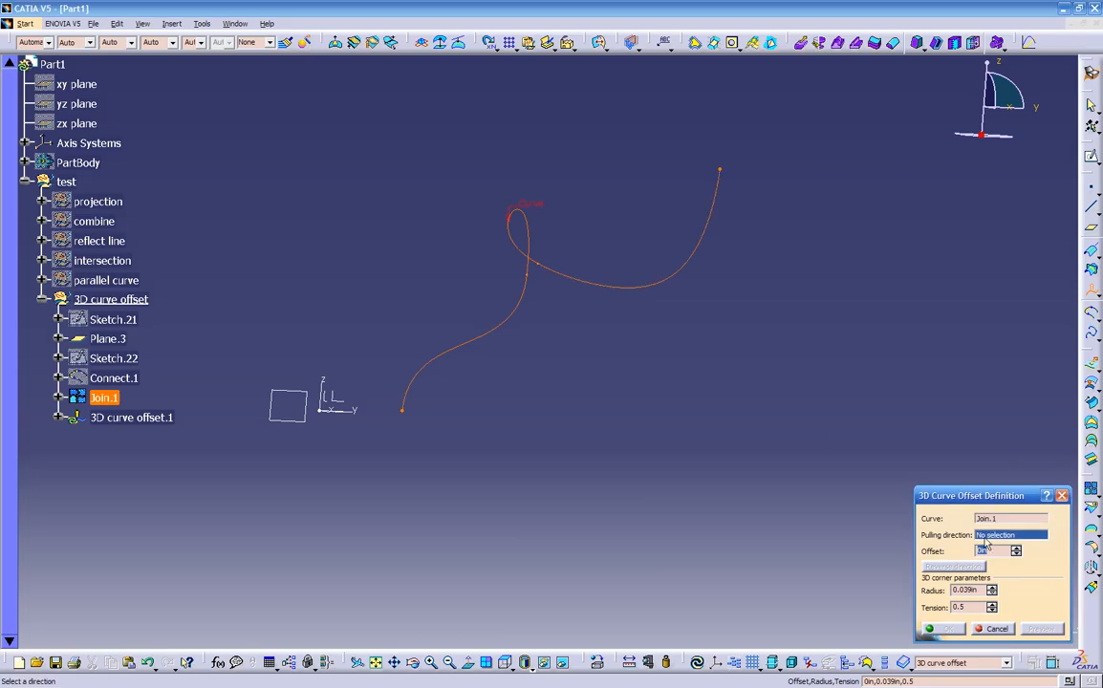
middle_drag(562, 402, 390, 436)
click(382, 428)
mouse_move(459, 327)
middle_down()
mouse_move(283, 413)
mouse_move(469, 305)
middle_up()
drag(479, 260, 414, 313)
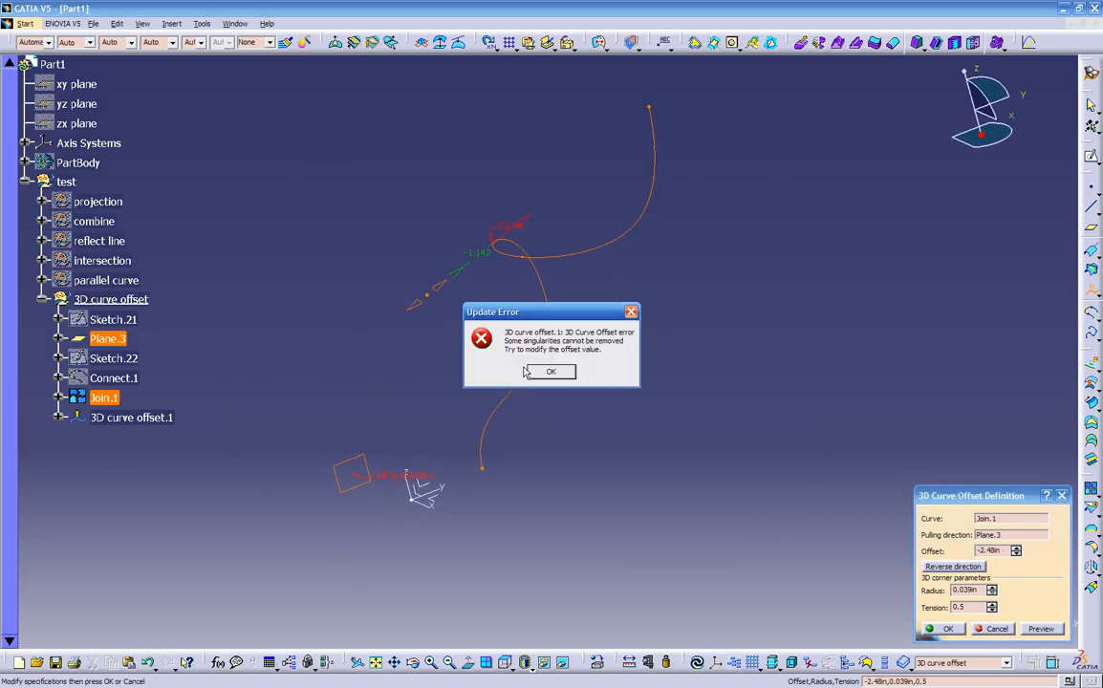
click(551, 371)
middle_drag(561, 377, 483, 291)
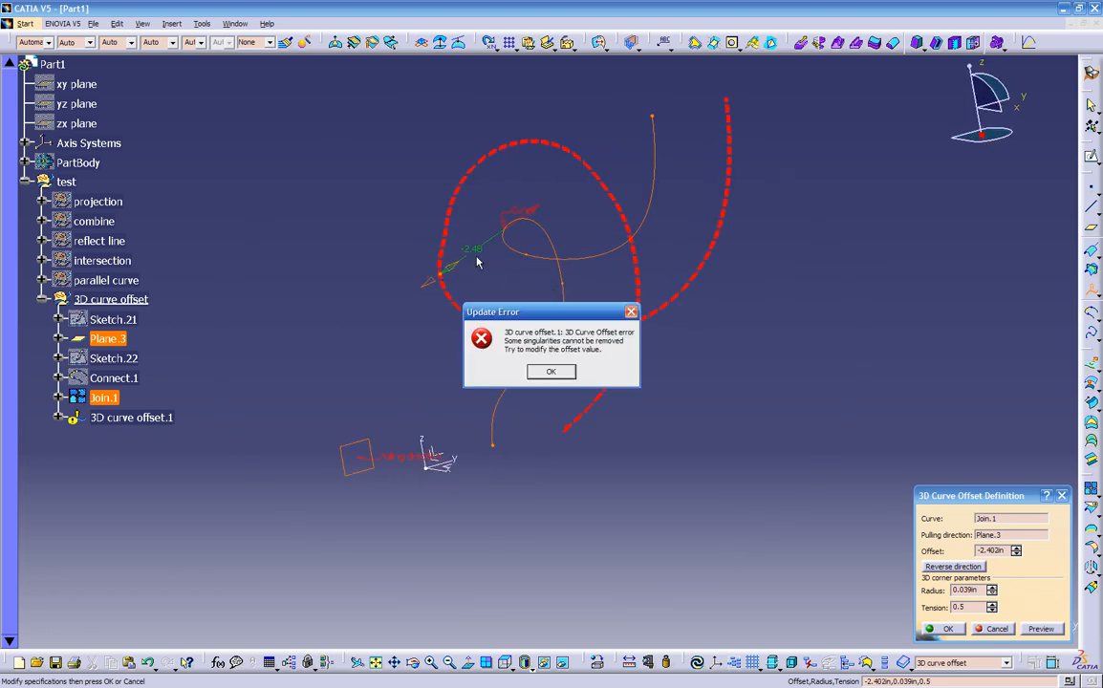
click(553, 371)
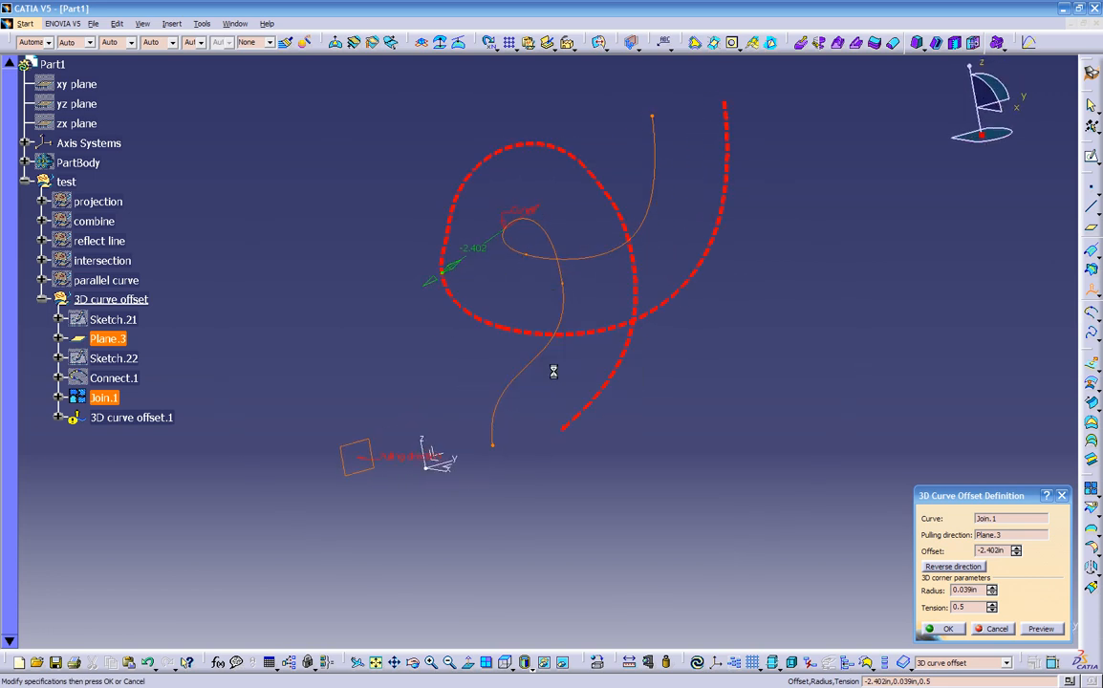
Try a smaller offset distance of about 0.315 in for the joined curve.
double_click(995, 551)
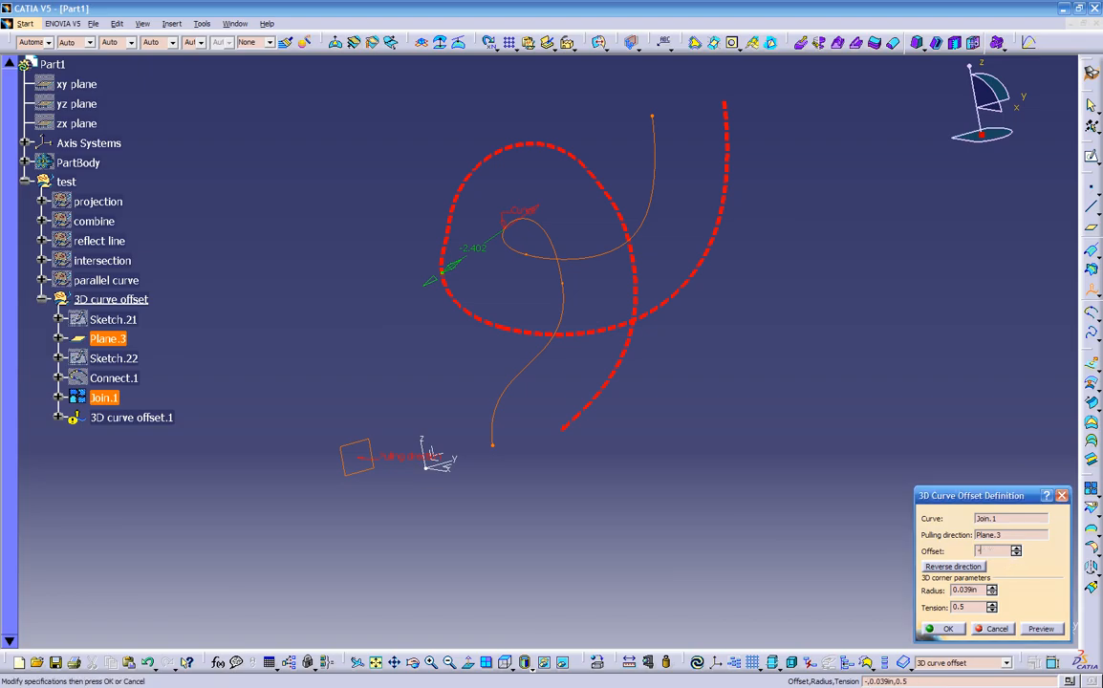
key(Return)
middle_drag(509, 314, 455, 365)
drag(397, 250, 484, 227)
click(549, 372)
middle_drag(542, 347, 536, 392)
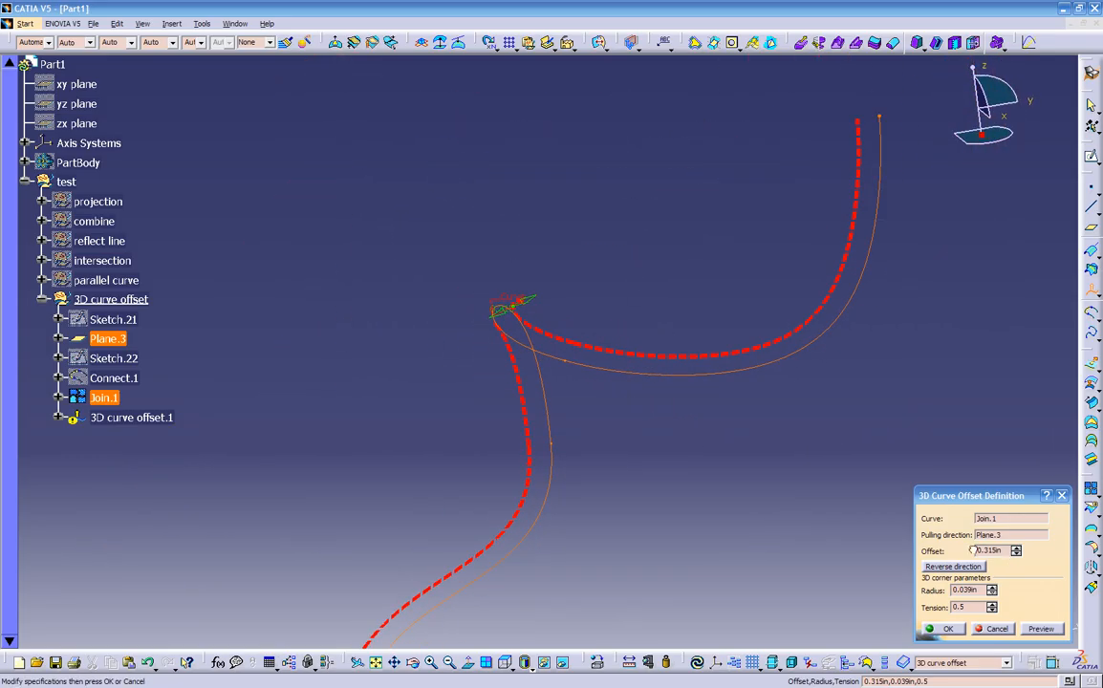
Set the 3D curve offset to 0.5 in, reverse its direction and create the offset curve.
drag(996, 549, 946, 550)
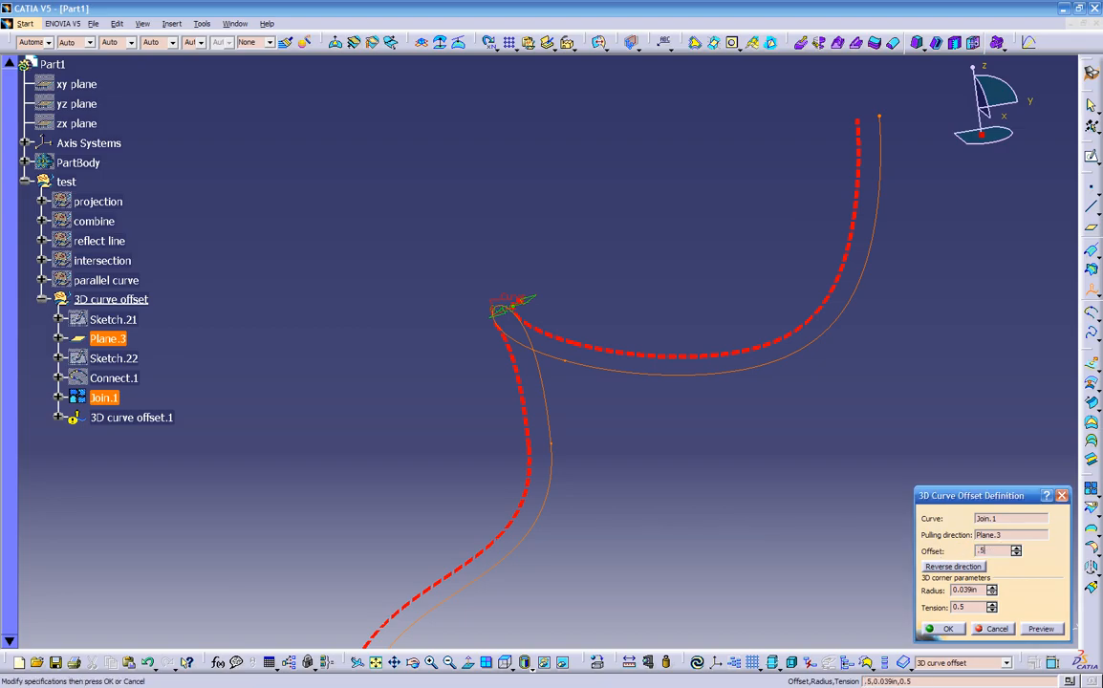
key(Return)
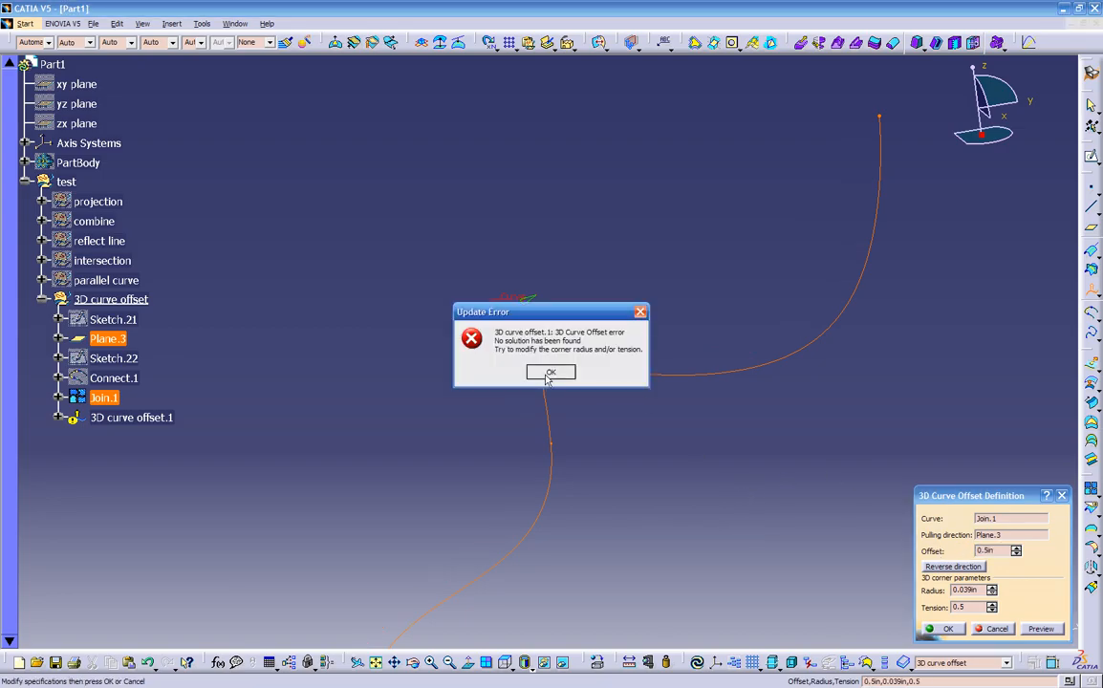
click(548, 377)
middle_drag(539, 343, 805, 523)
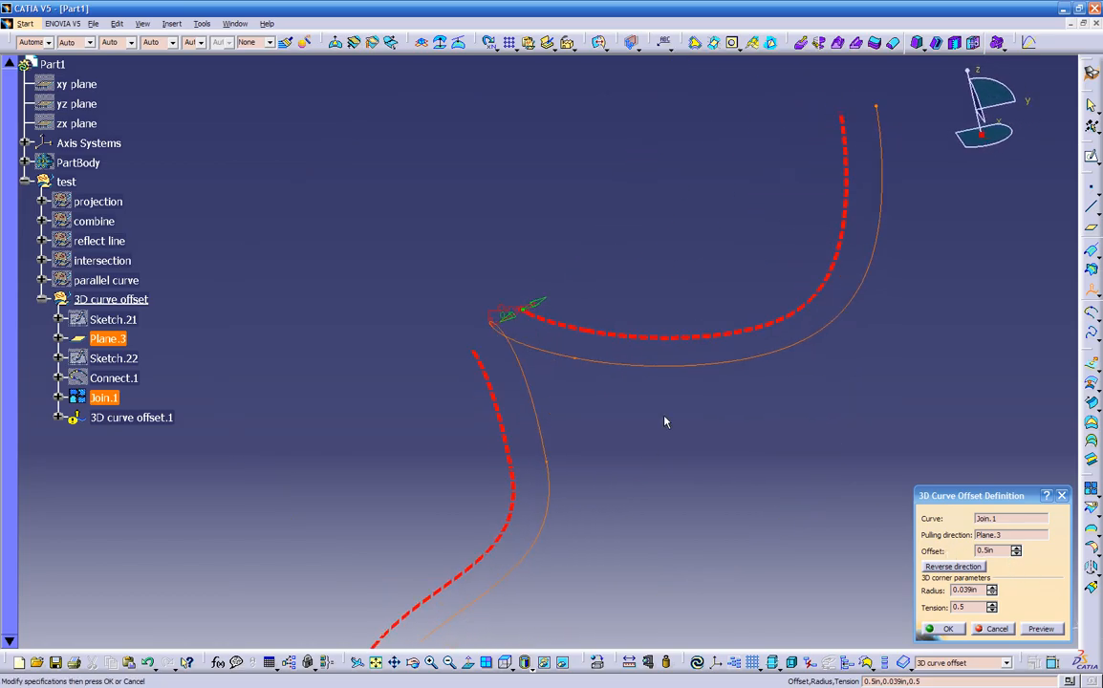
click(960, 567)
middle_drag(753, 466, 837, 546)
click(938, 629)
middle_drag(833, 600, 748, 464)
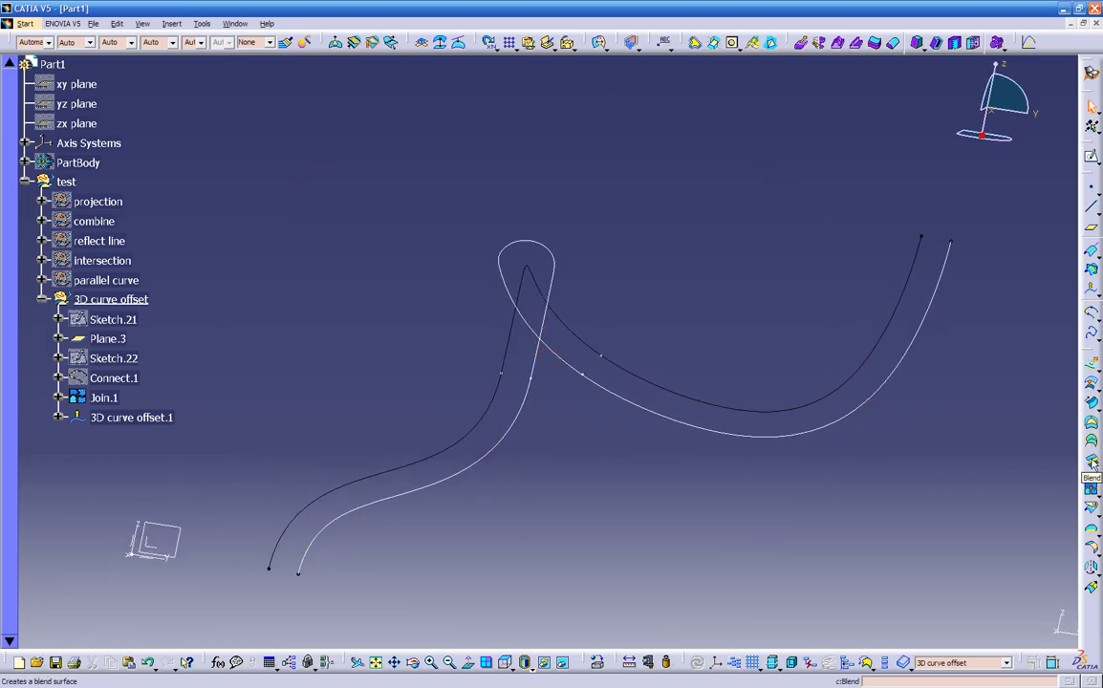
Create a blend surface between the joined curve and its 3D offset curve.
click(920, 246)
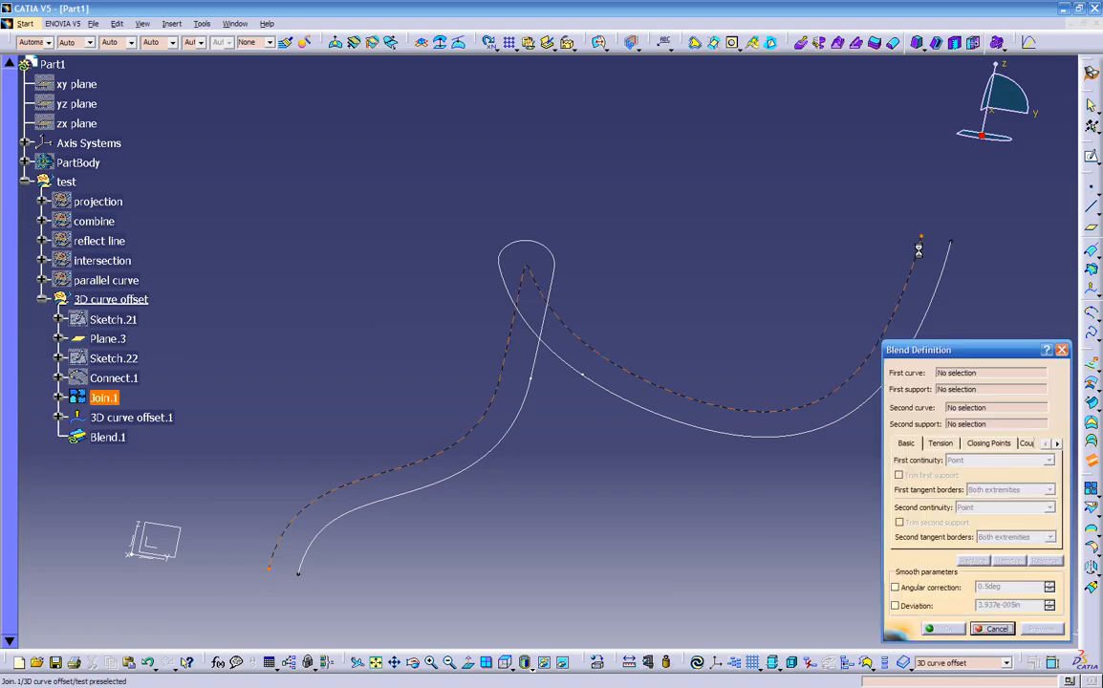
click(945, 261)
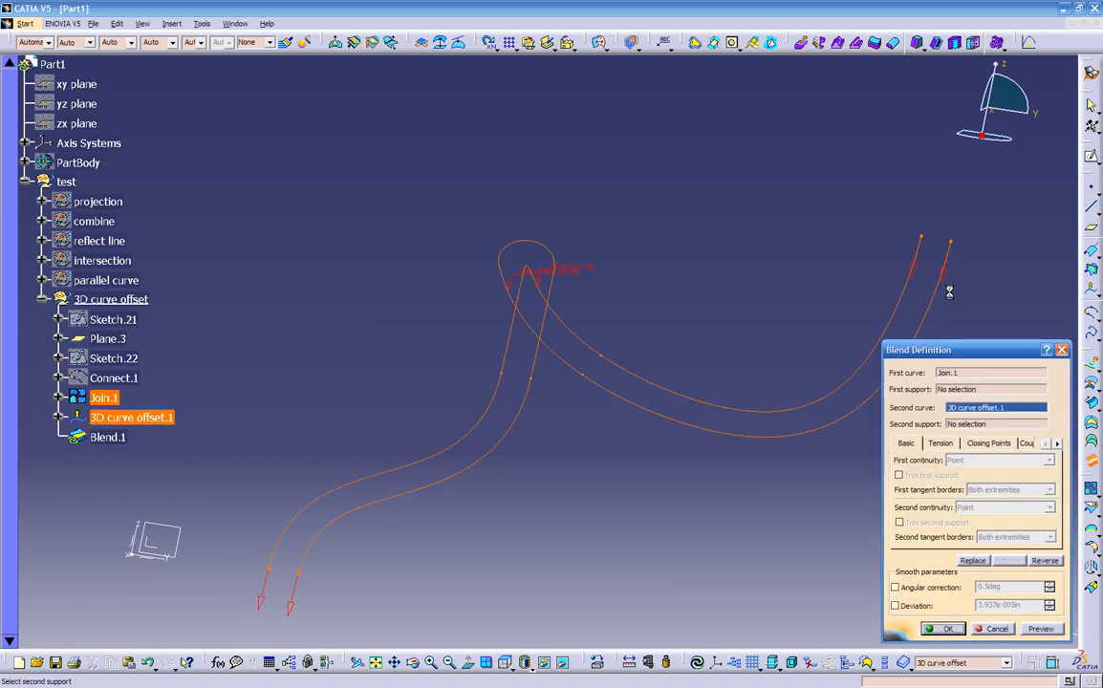
click(1040, 628)
middle_drag(621, 373, 593, 420)
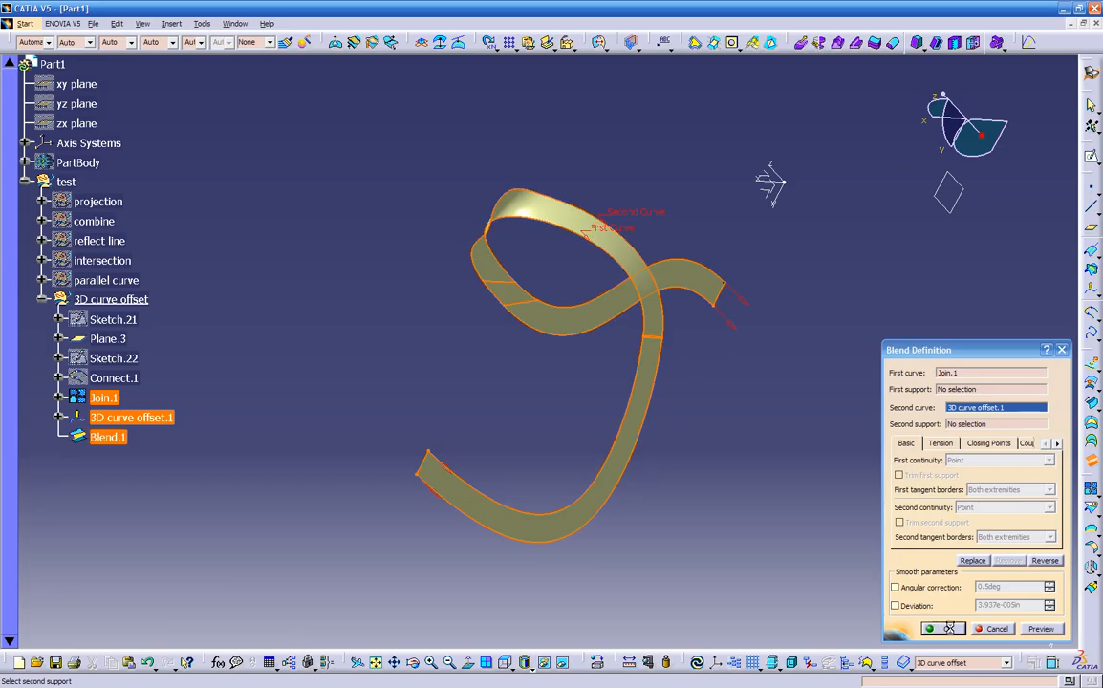
click(938, 628)
Sketch one long slanted line on the offset plane, crossing in front of the blend surface.
middle_drag(814, 551, 391, 454)
click(364, 447)
click(1091, 156)
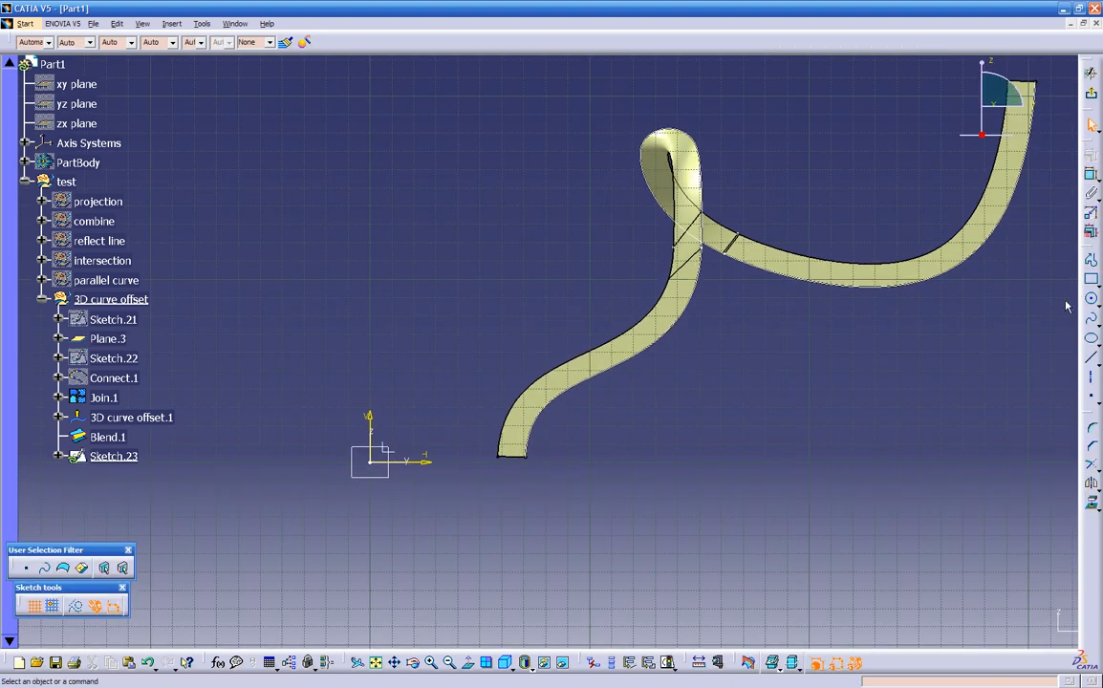
click(1093, 362)
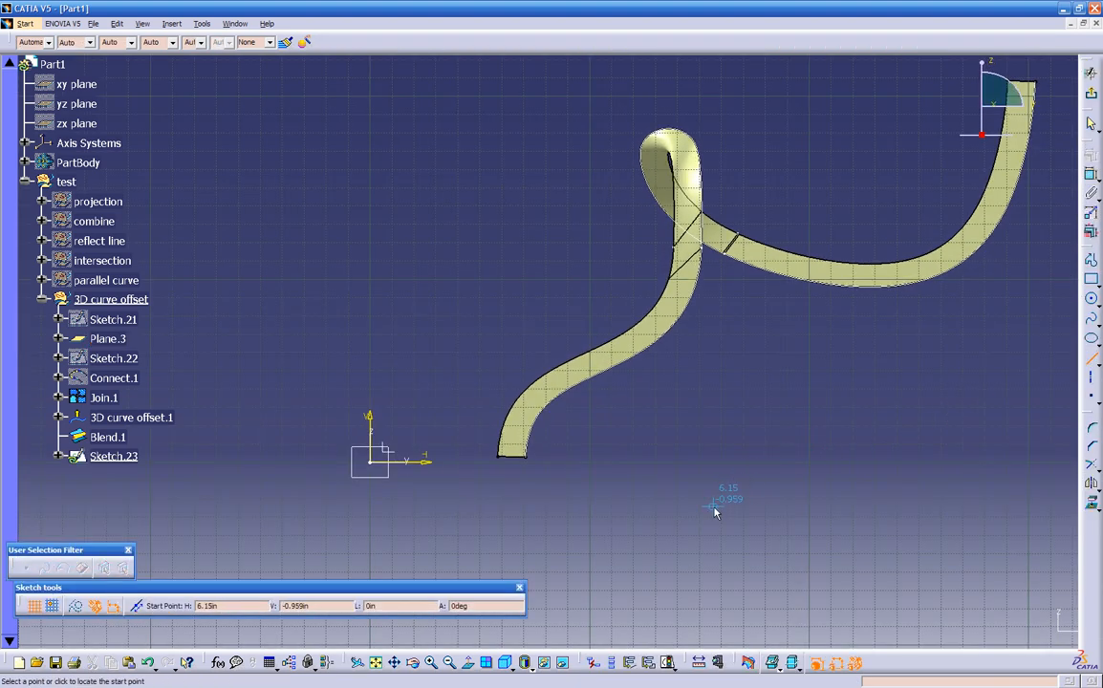
click(497, 140)
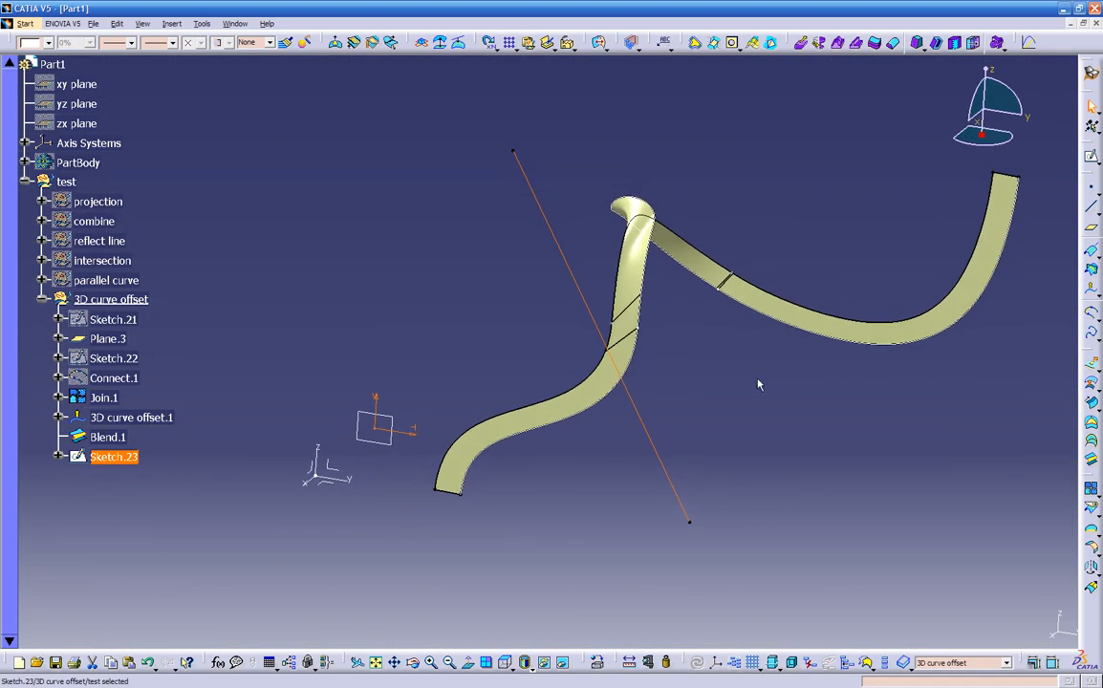
Edit the 3D curve offset to use the newly sketched line as its pulling direction and preview it.
middle_drag(536, 419, 560, 409)
double_click(163, 418)
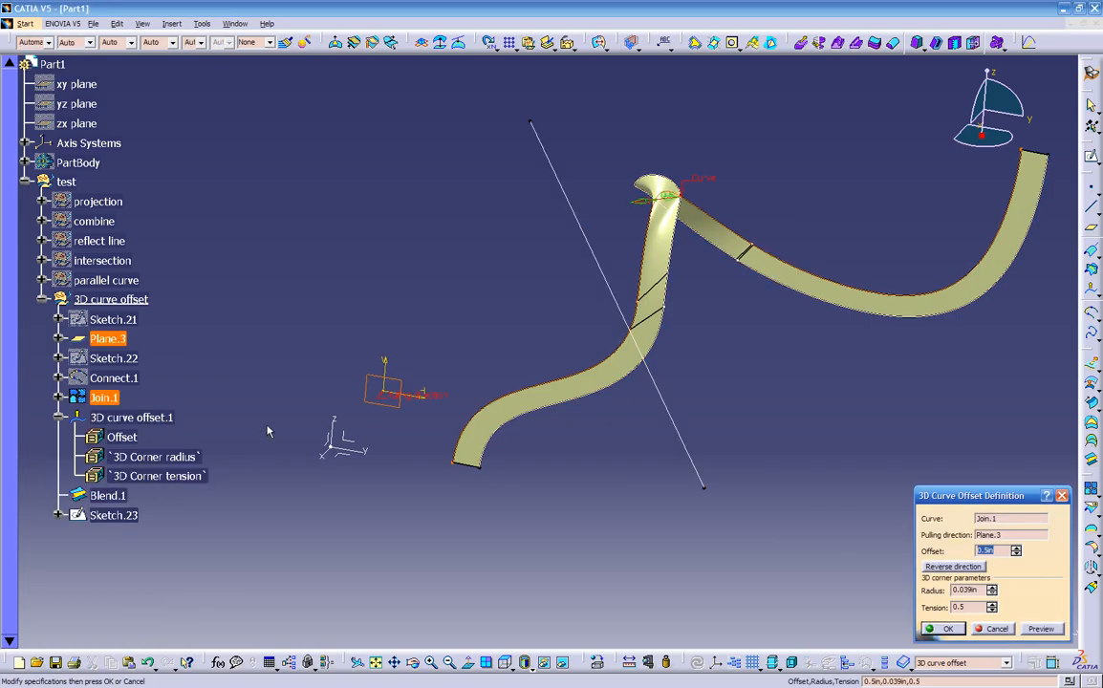
click(1008, 534)
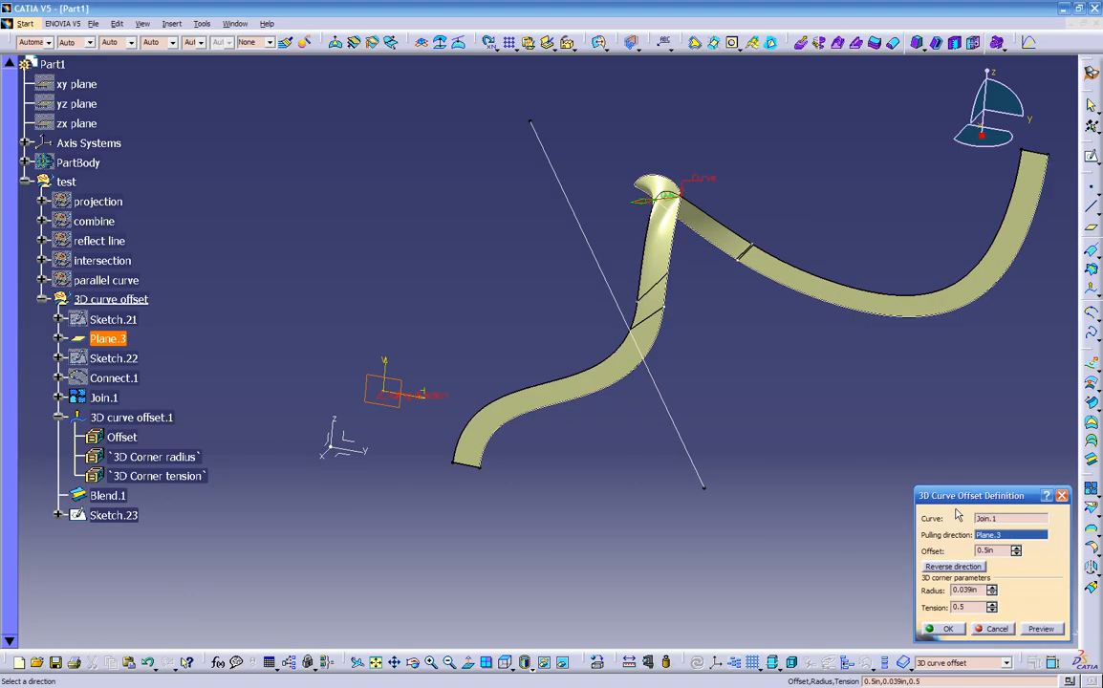
click(670, 424)
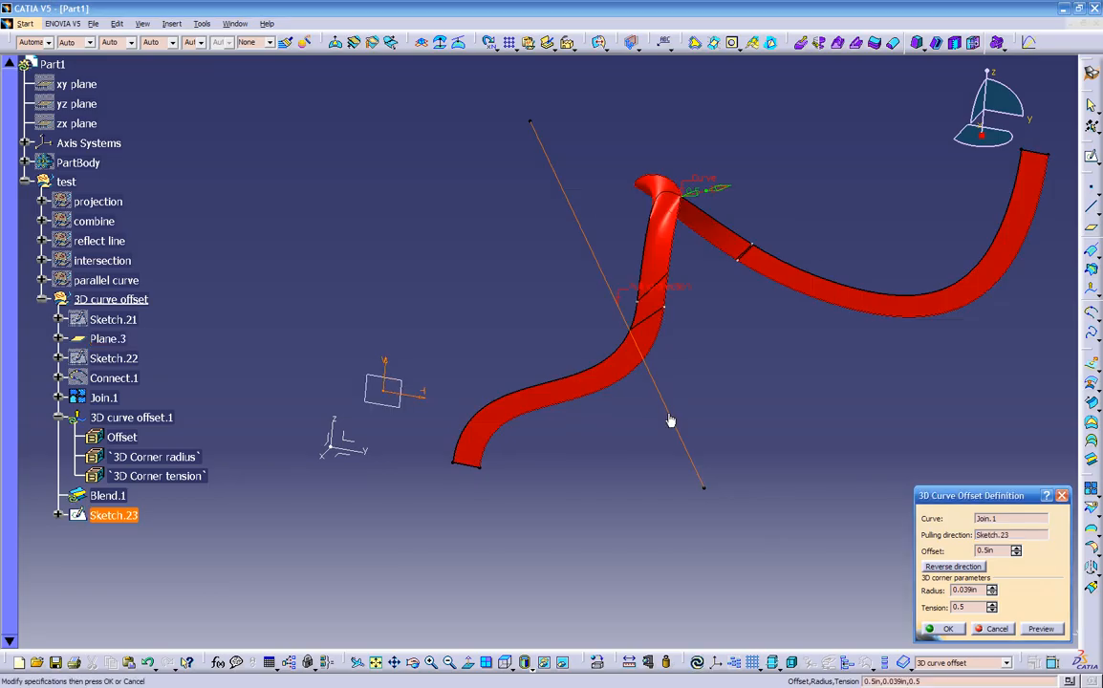
click(1040, 629)
middle_drag(734, 406, 765, 478)
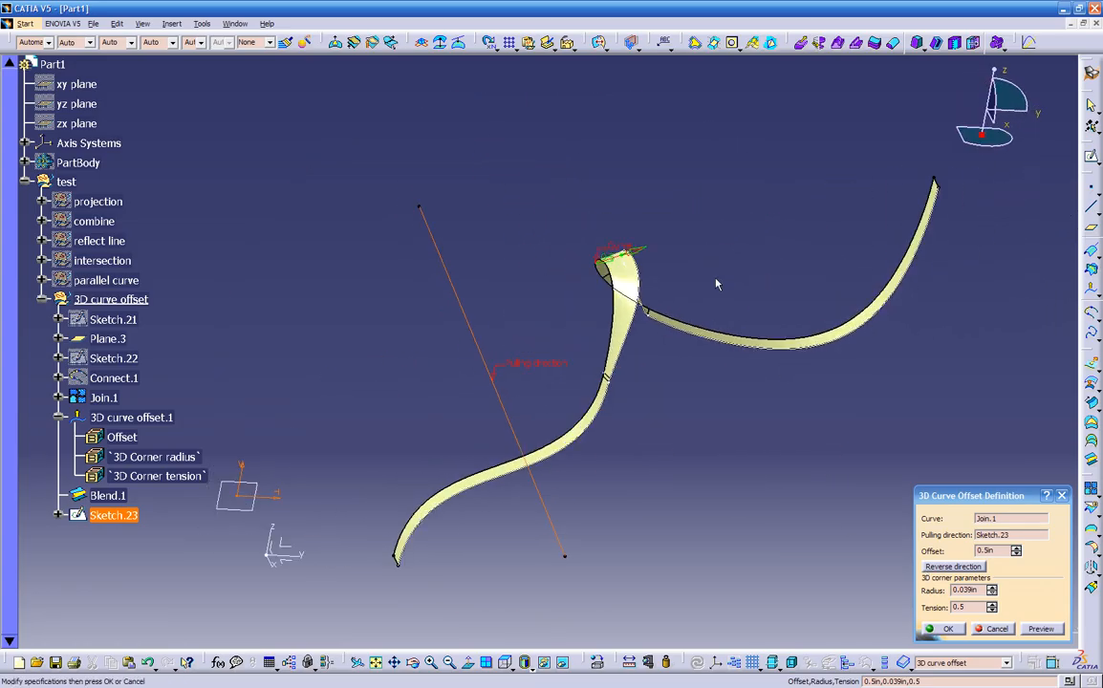
Enlarge the 3D curve offset's distance interactively to about 0.984 in and on to 3.268 in.
ctrl+middle_drag(698, 370, 492, 530)
drag(515, 295, 589, 261)
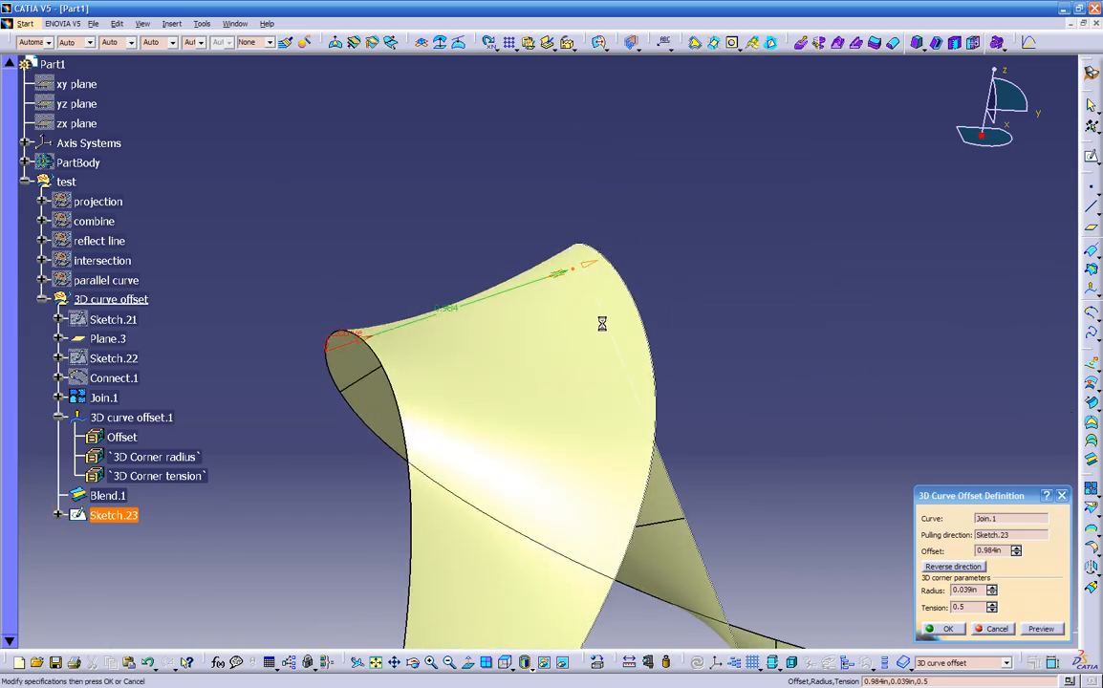
ctrl+middle_drag(589, 367, 570, 346)
drag(604, 309, 714, 298)
middle_drag(659, 509, 573, 507)
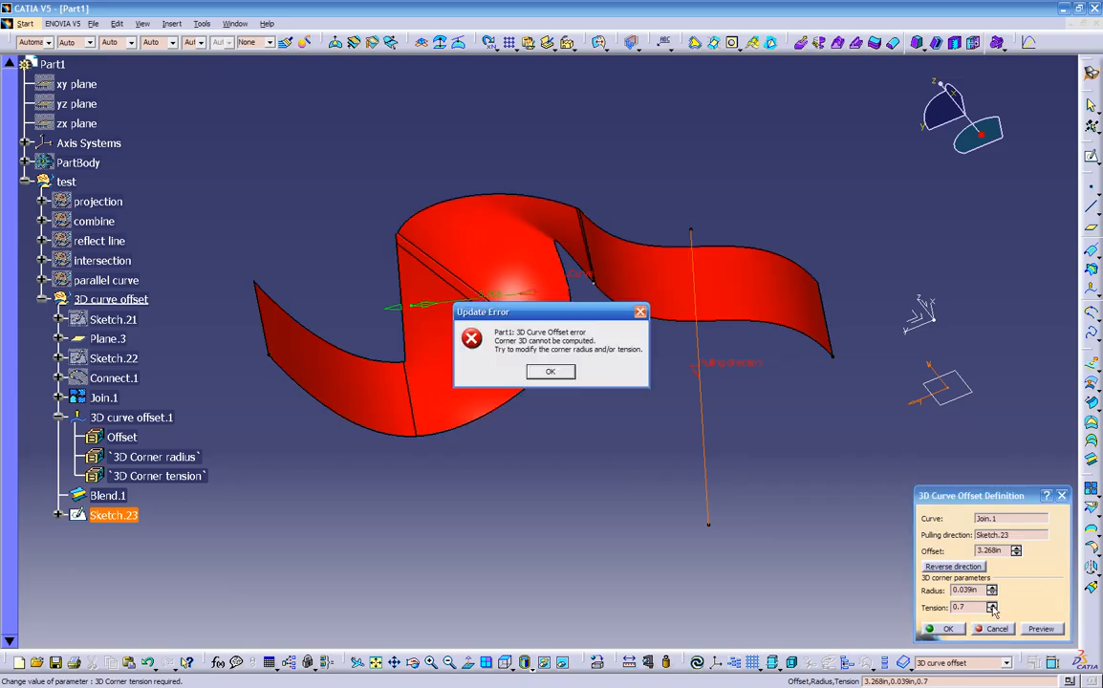
Set the 3D corner tension to 0.4 and apply the edited curve offset.
click(552, 372)
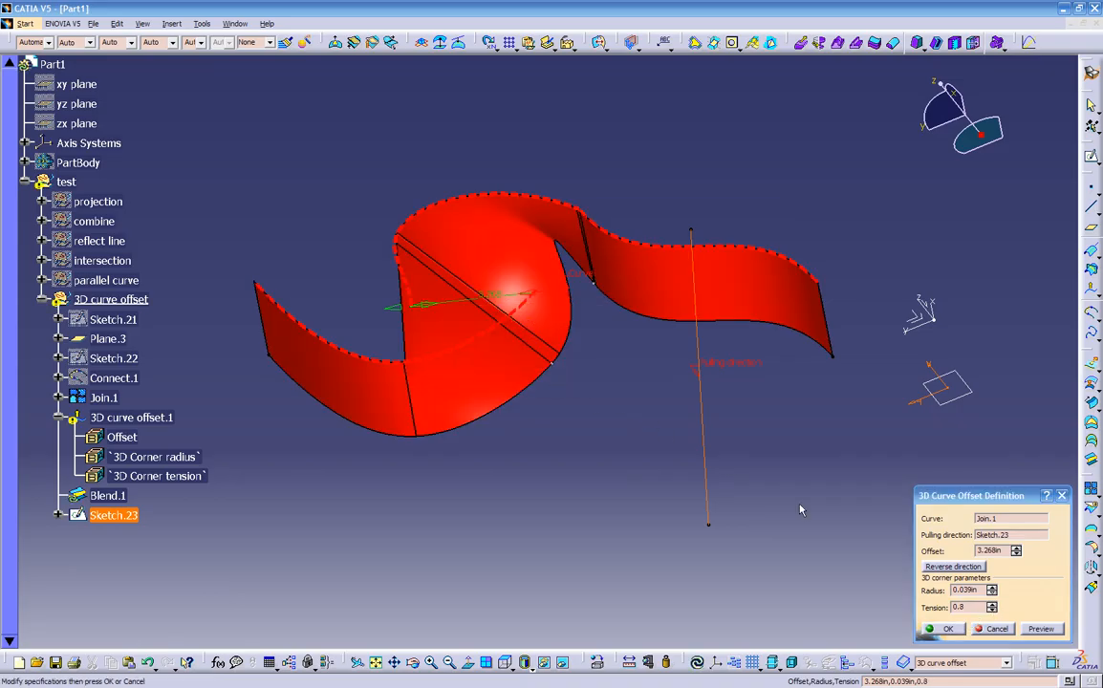
drag(971, 608, 861, 610)
text(.4)
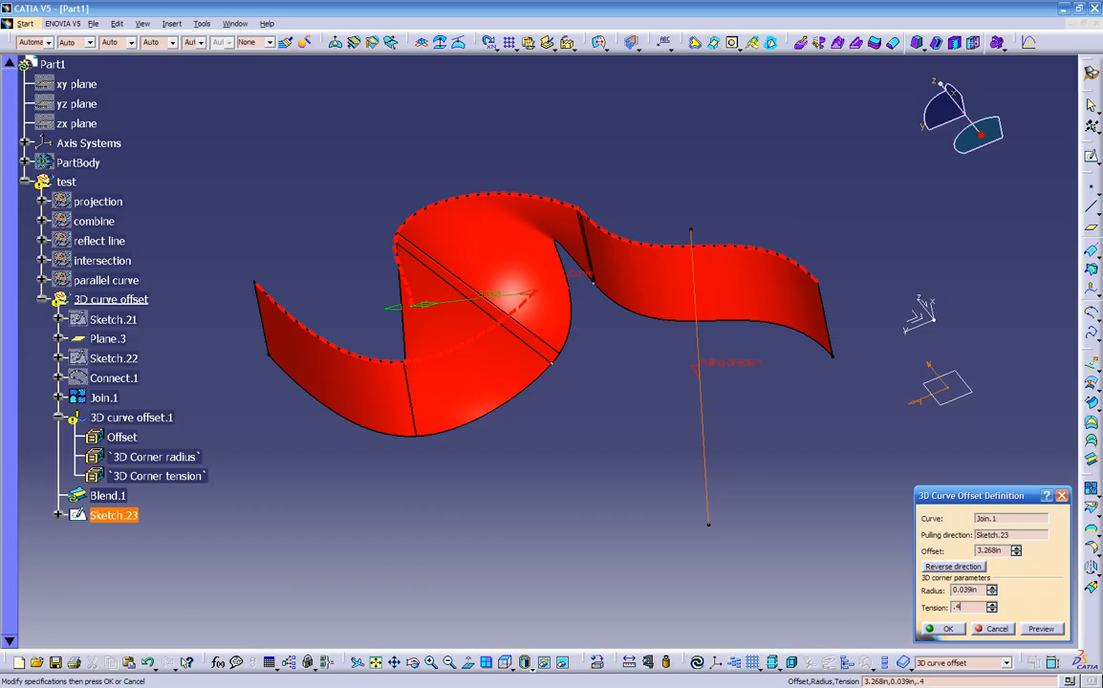
click(1042, 630)
middle_drag(692, 483, 495, 415)
click(937, 630)
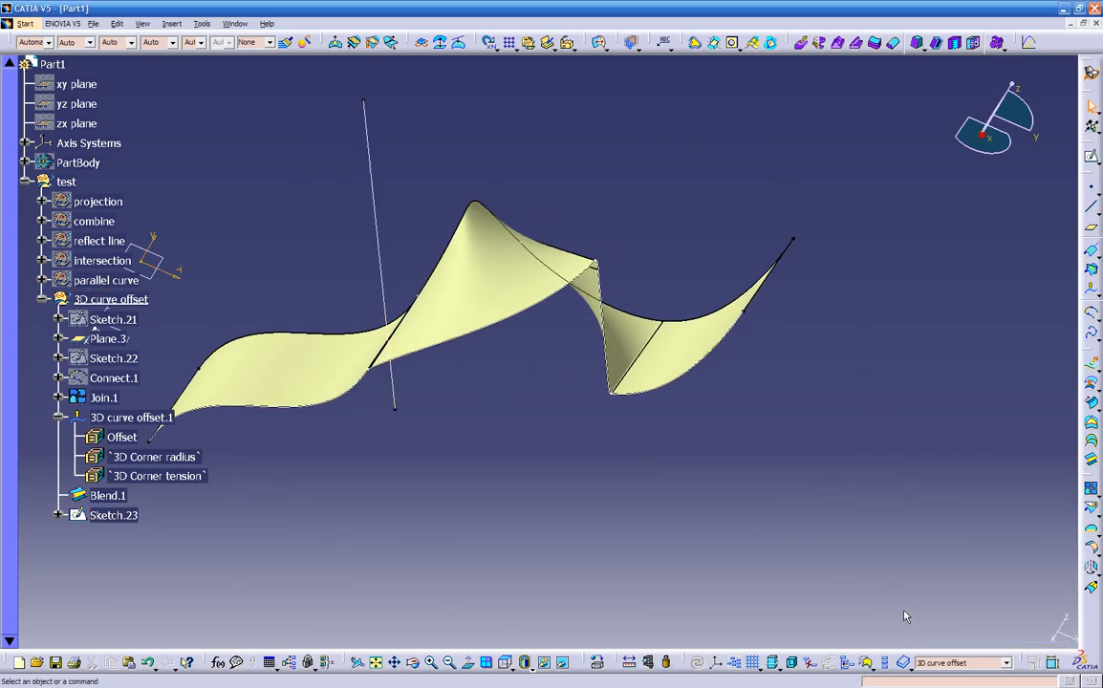
Collapse the 3D curve offset's tree node and colour the blend surface's lower face dark red.
middle_drag(562, 493, 830, 420)
middle_drag(392, 508, 618, 454)
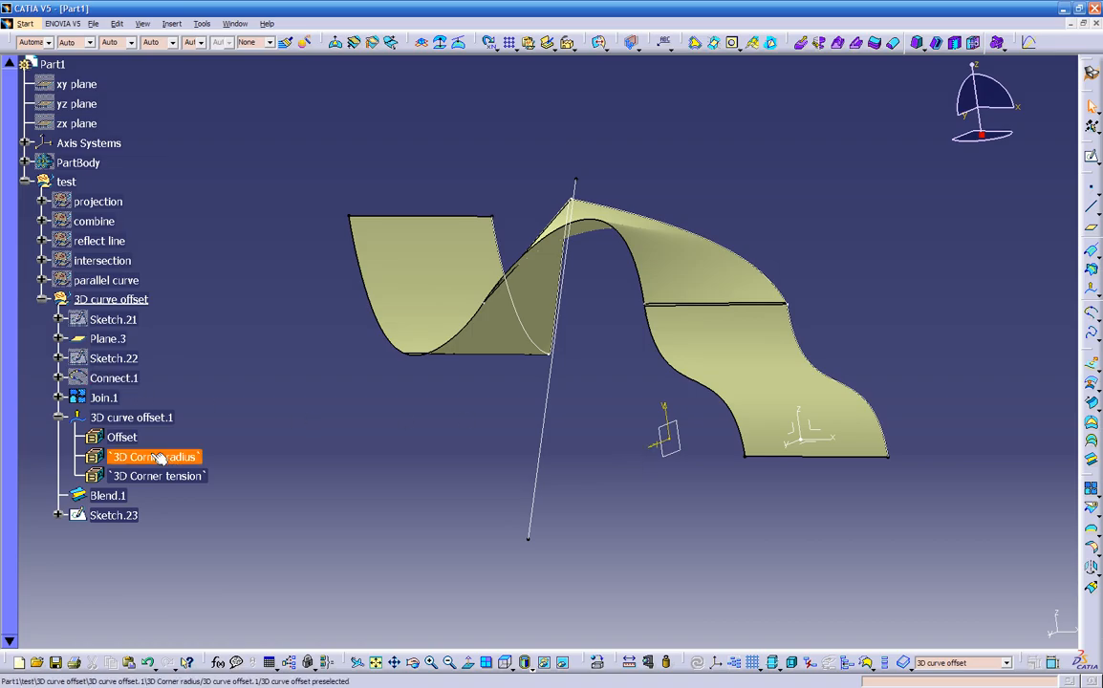
click(75, 417)
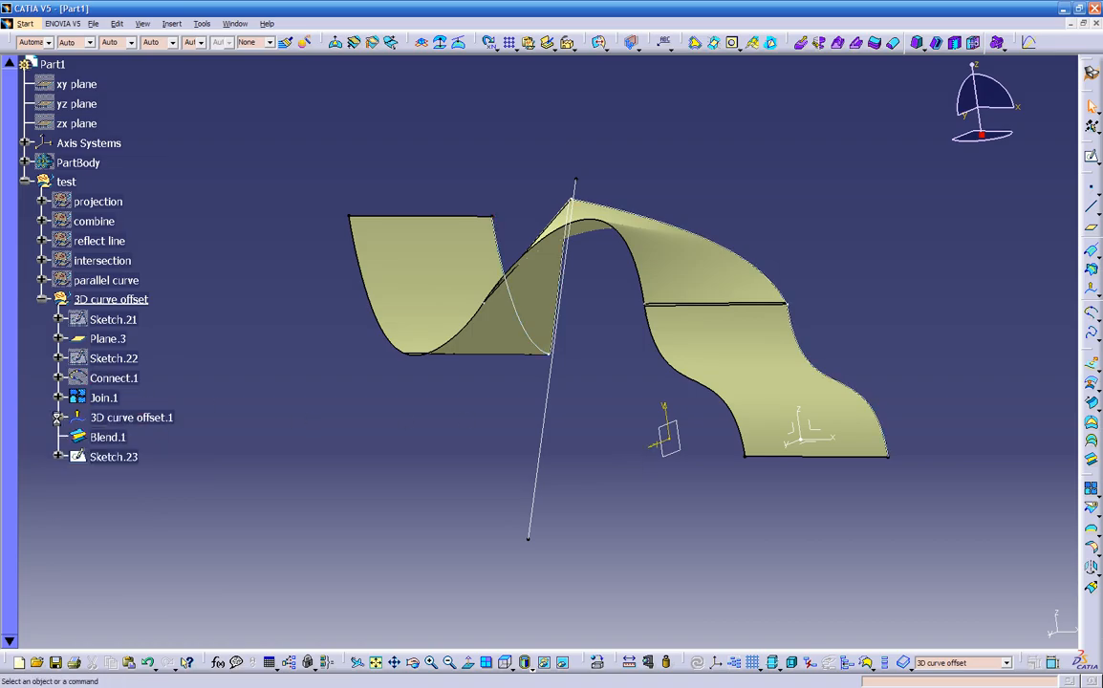
middle_drag(220, 414, 420, 468)
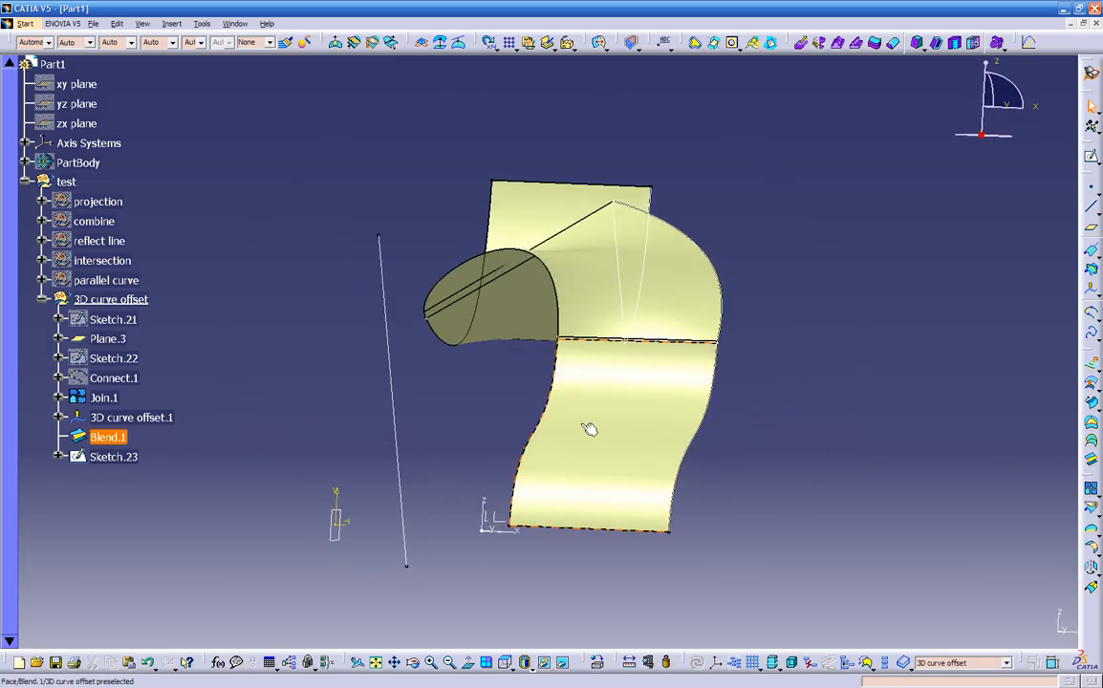
click(53, 64)
click(47, 42)
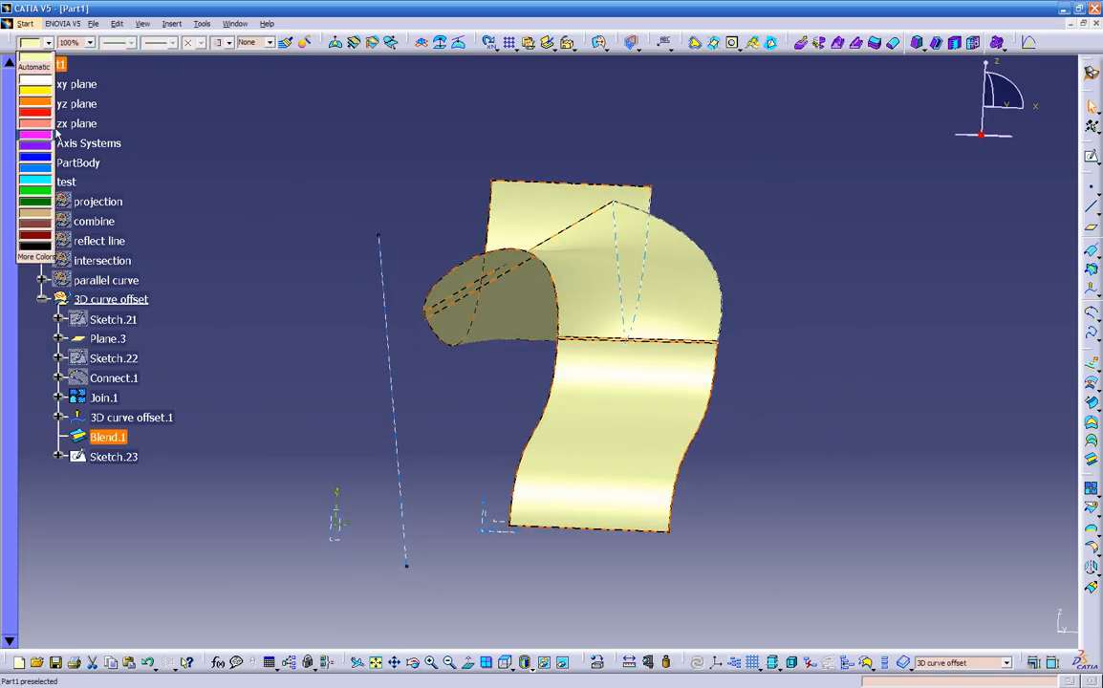
click(33, 239)
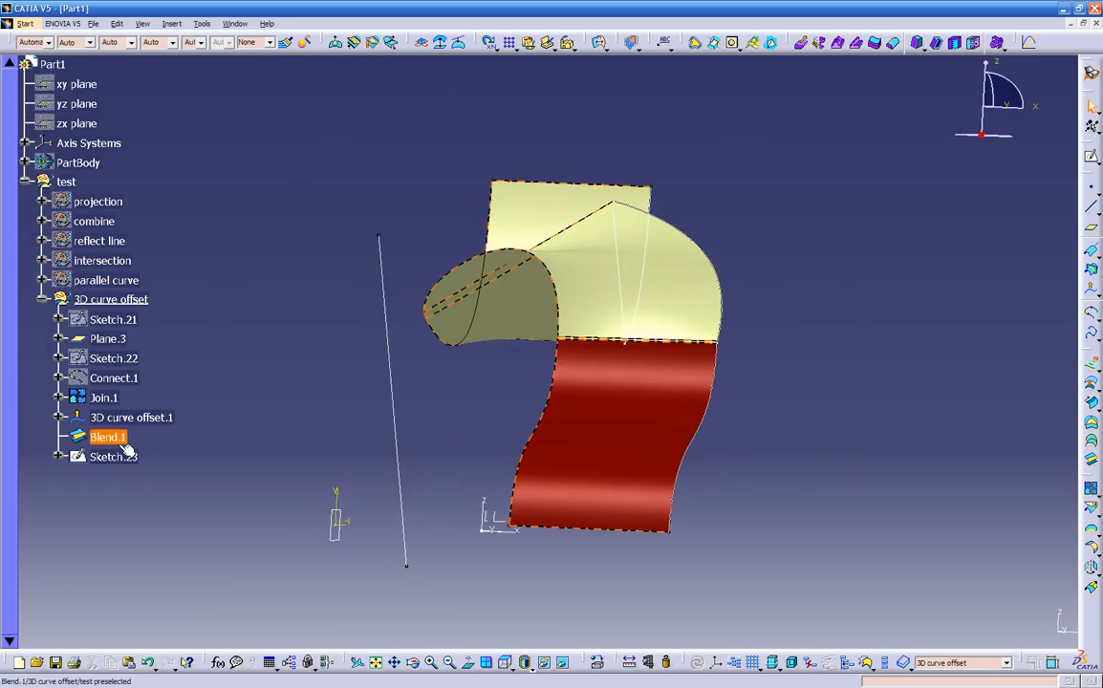
Try colouring the entire blend surface dark red and undo that colour change.
click(53, 64)
click(48, 42)
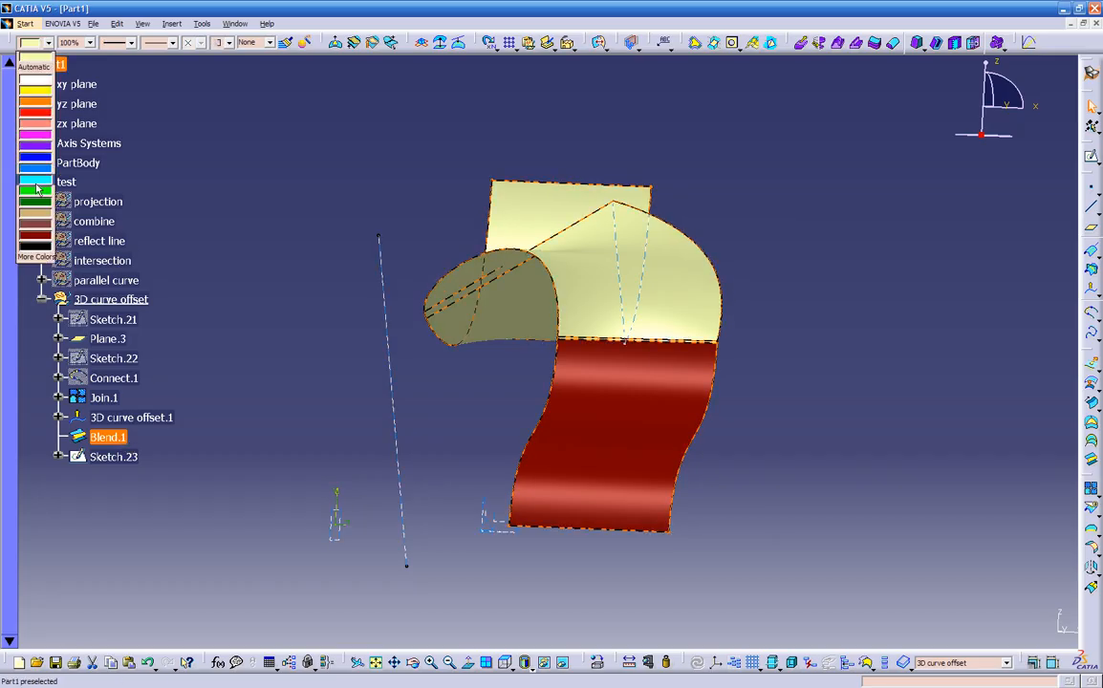
click(37, 234)
click(256, 251)
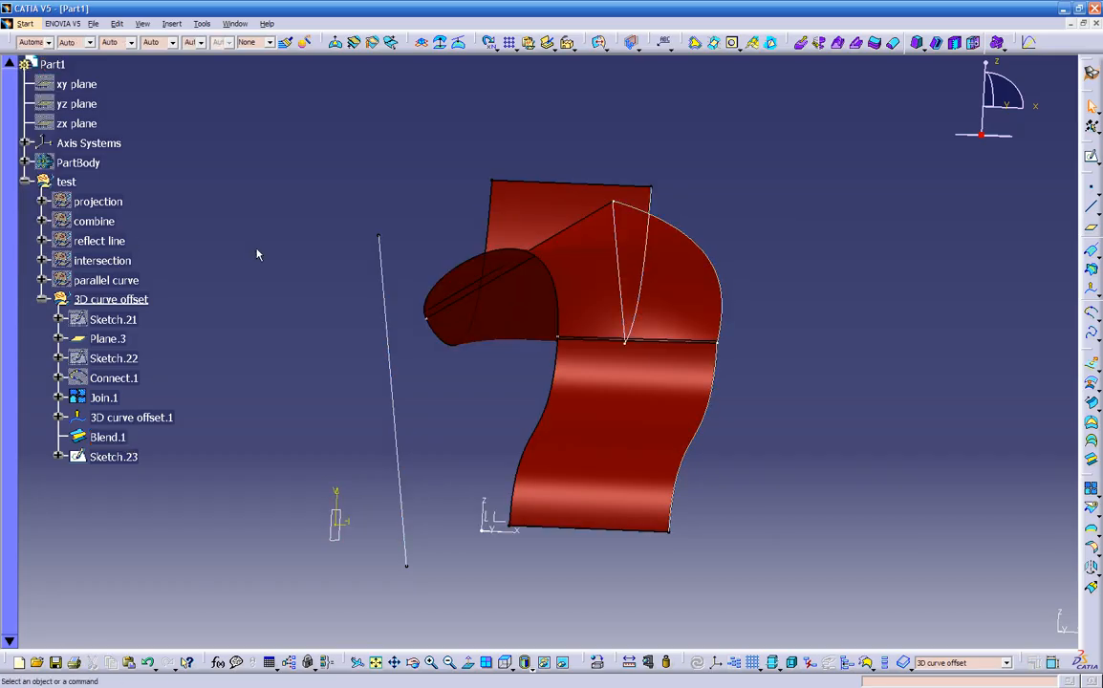
key(ctrl+z)
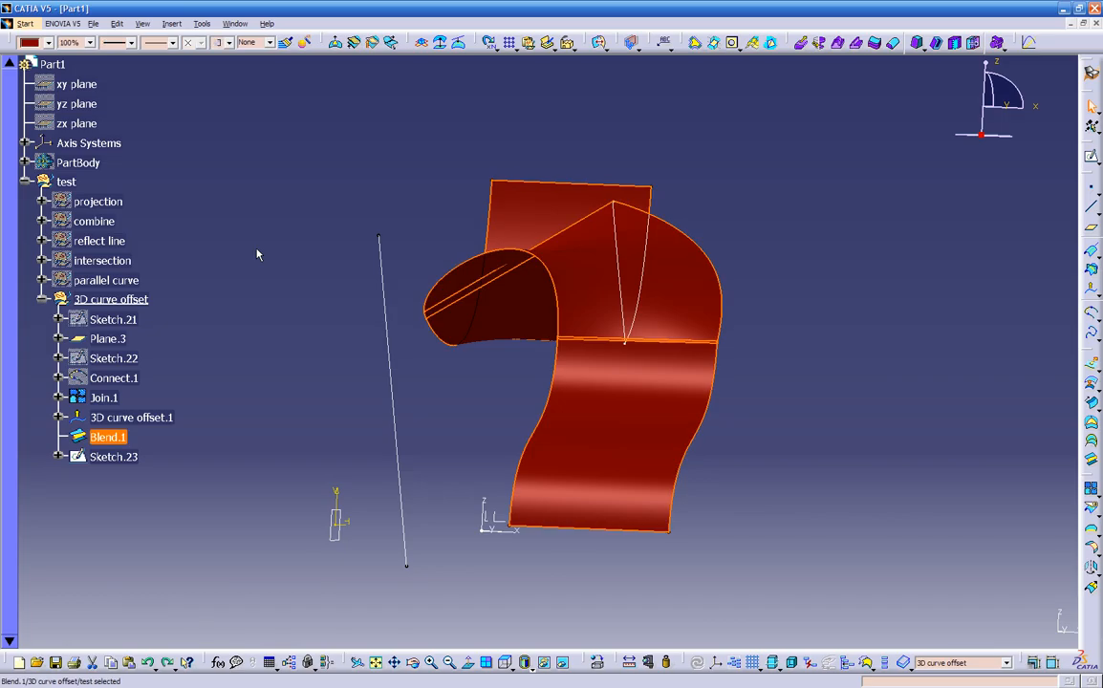
key(ctrl+z)
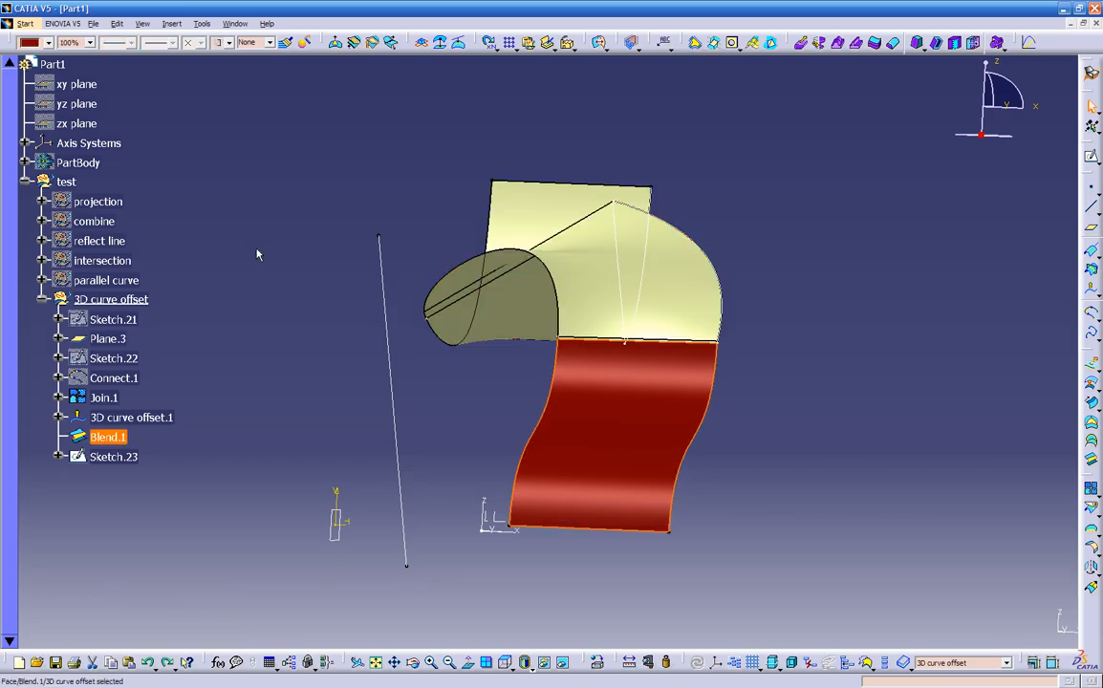
Colour only the lower S-shaped face of the blend surface dark red.
middle_drag(542, 380, 493, 461)
click(490, 408)
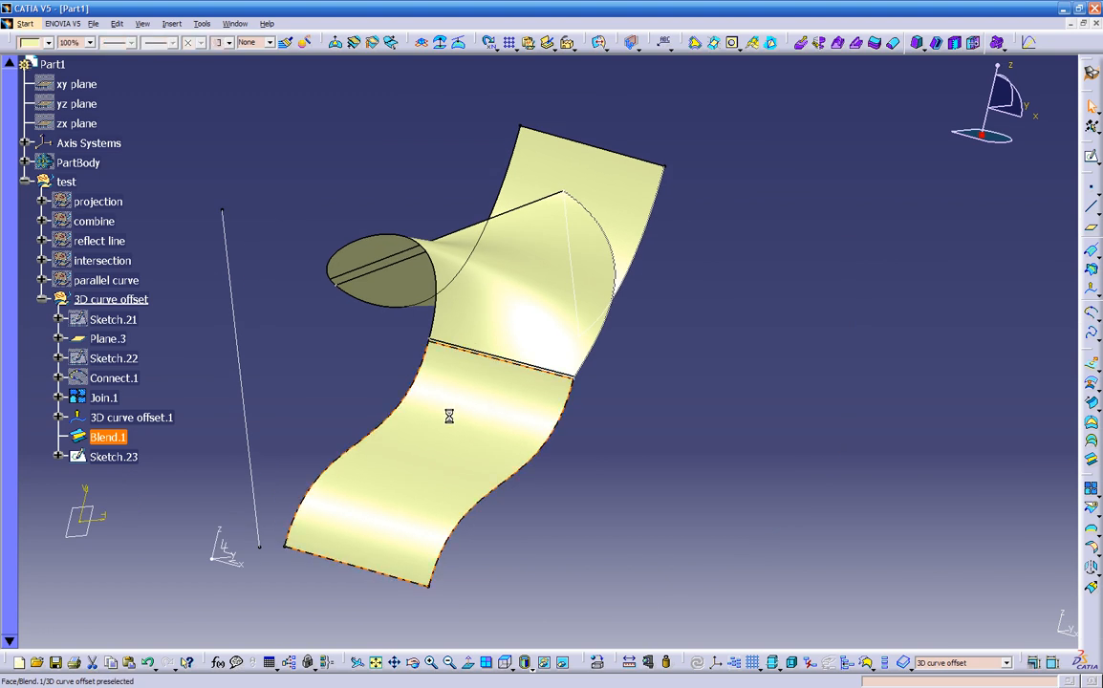
click(48, 42)
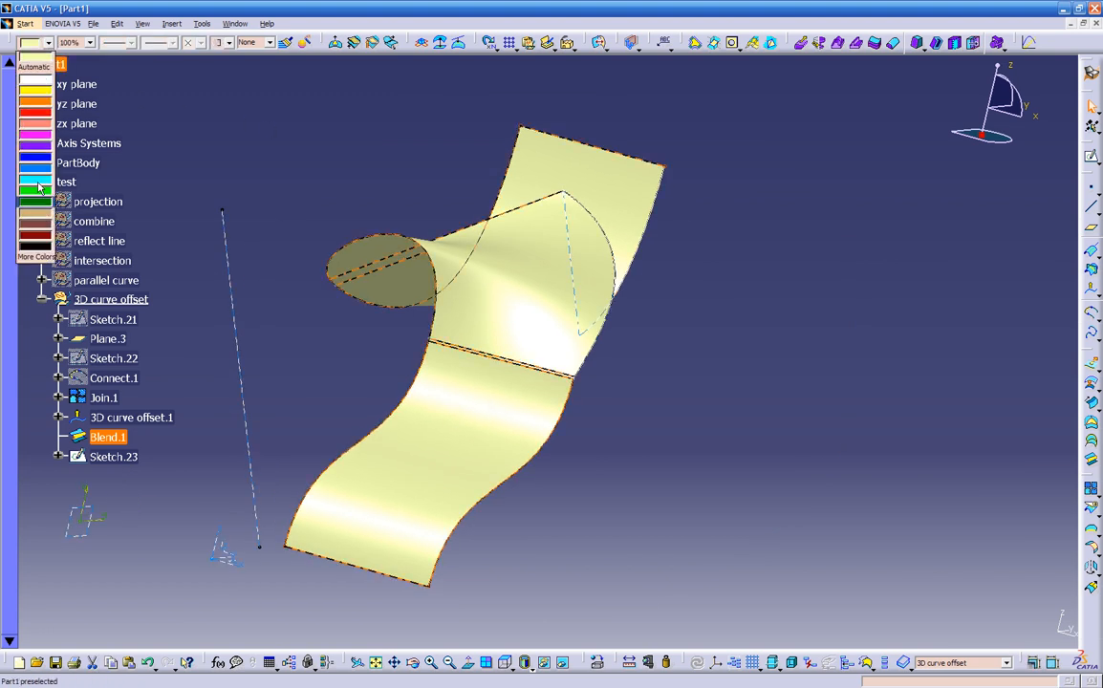
click(36, 237)
middle_drag(651, 469, 561, 449)
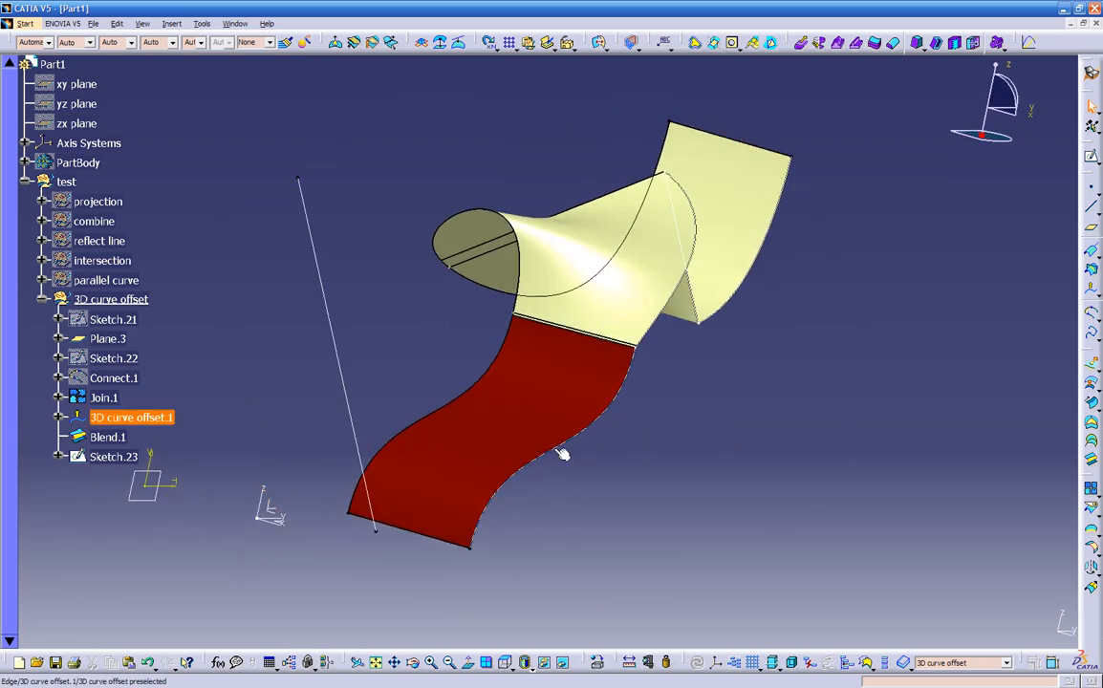
Apply a reddish-brown colour to the whole Blend.1 feature.
click(123, 439)
middle_drag(739, 424, 566, 382)
click(567, 382)
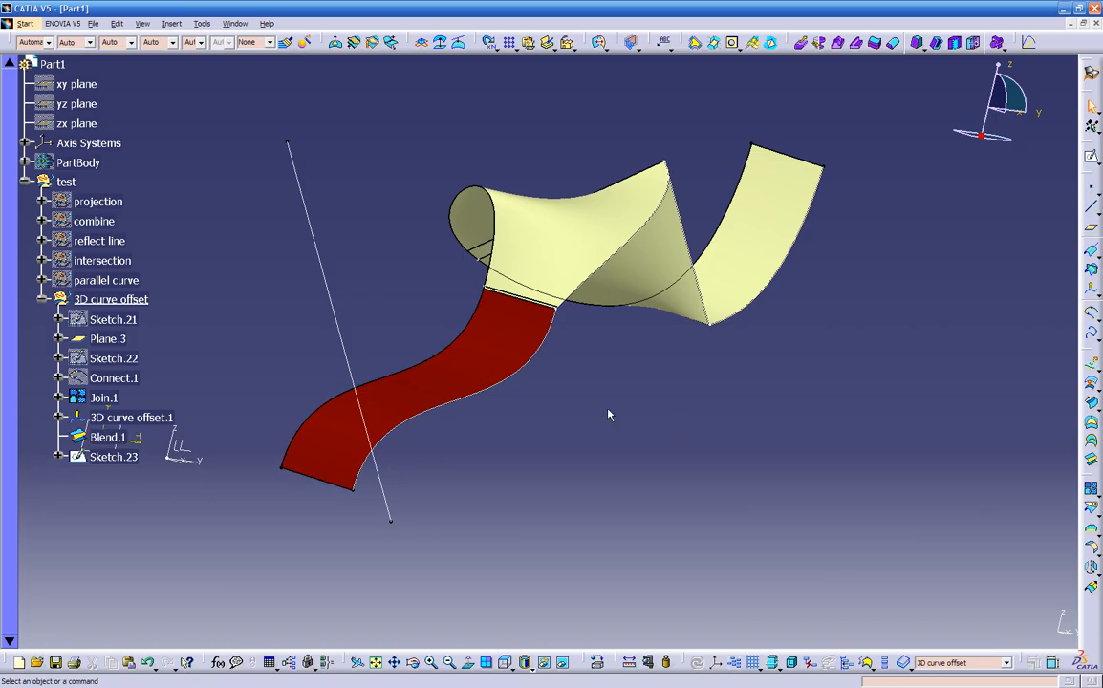
click(134, 440)
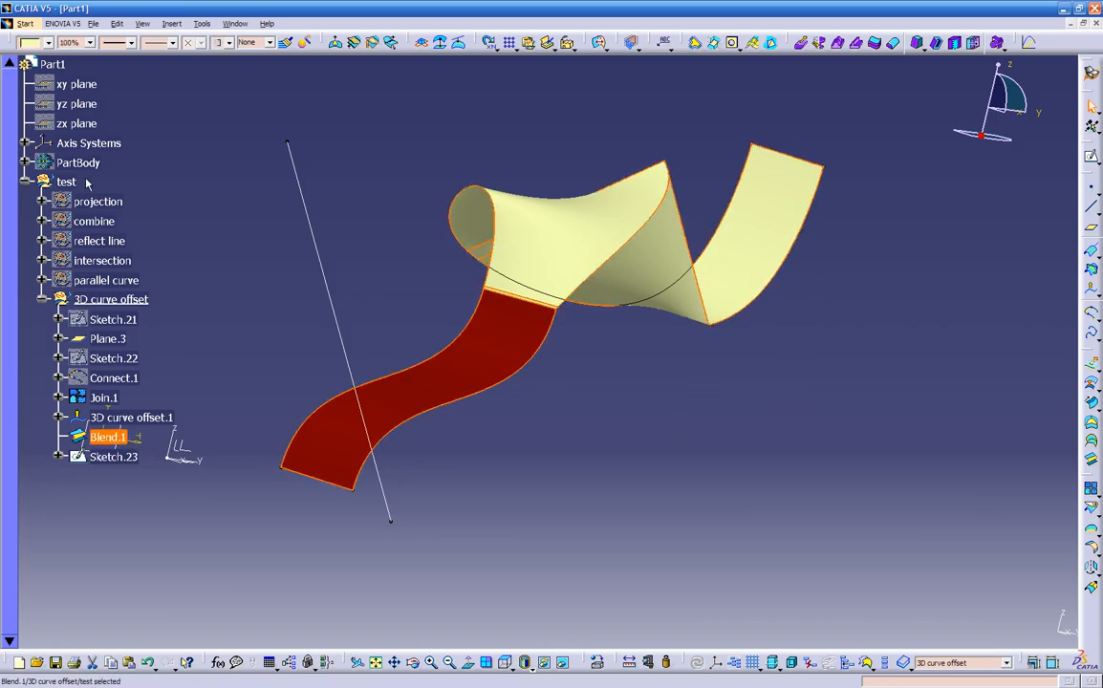
click(47, 43)
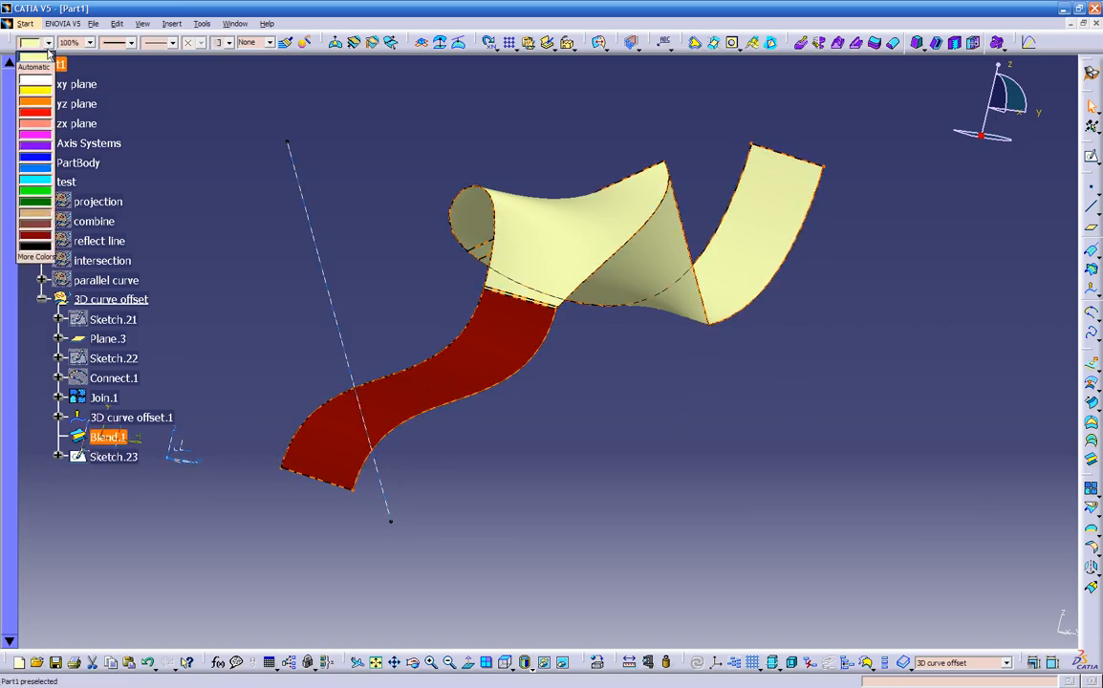
click(36, 231)
middle_drag(316, 295, 327, 360)
middle_drag(561, 367, 603, 433)
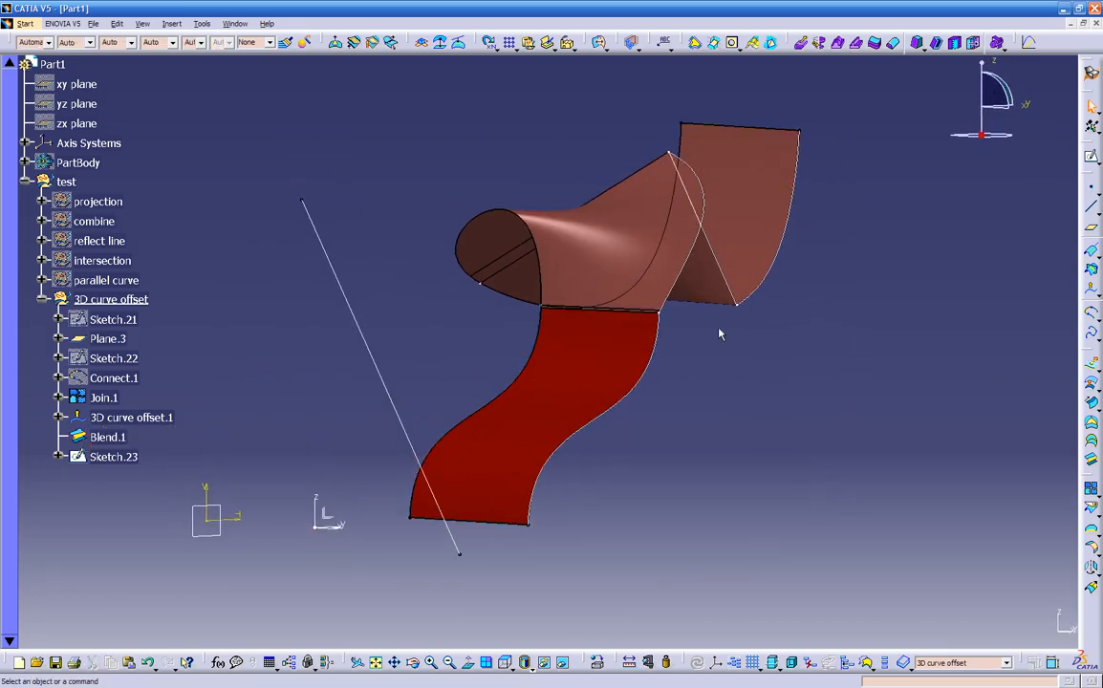
Open the graphic properties of the blend surface's dark red lower face.
click(556, 360)
right_click(574, 364)
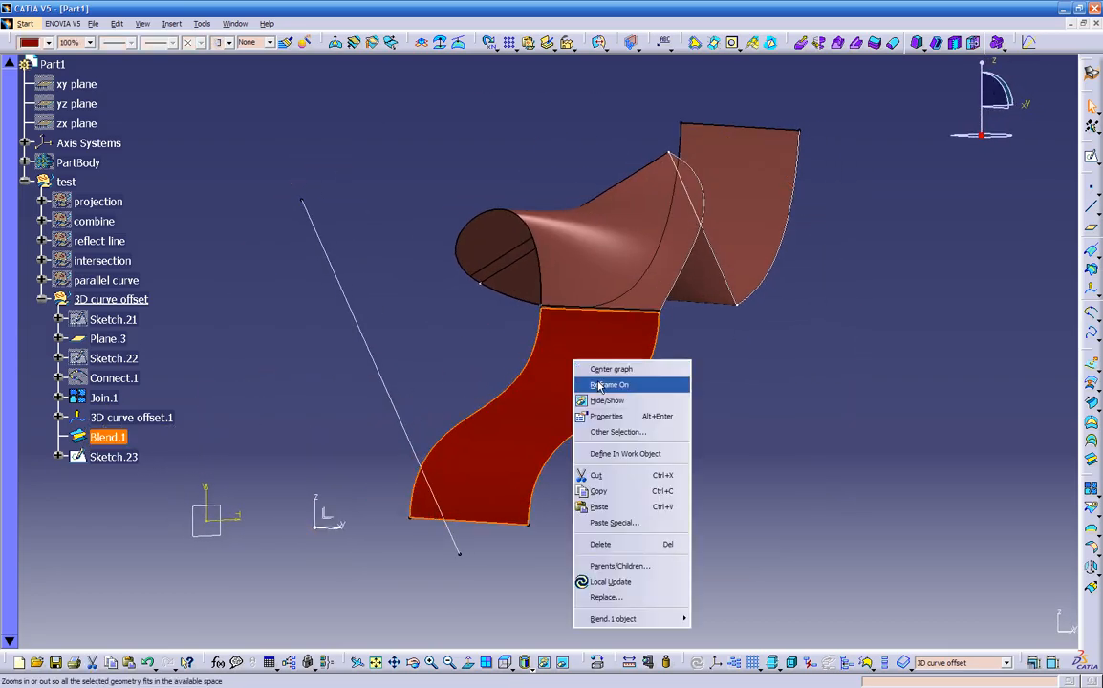
click(600, 415)
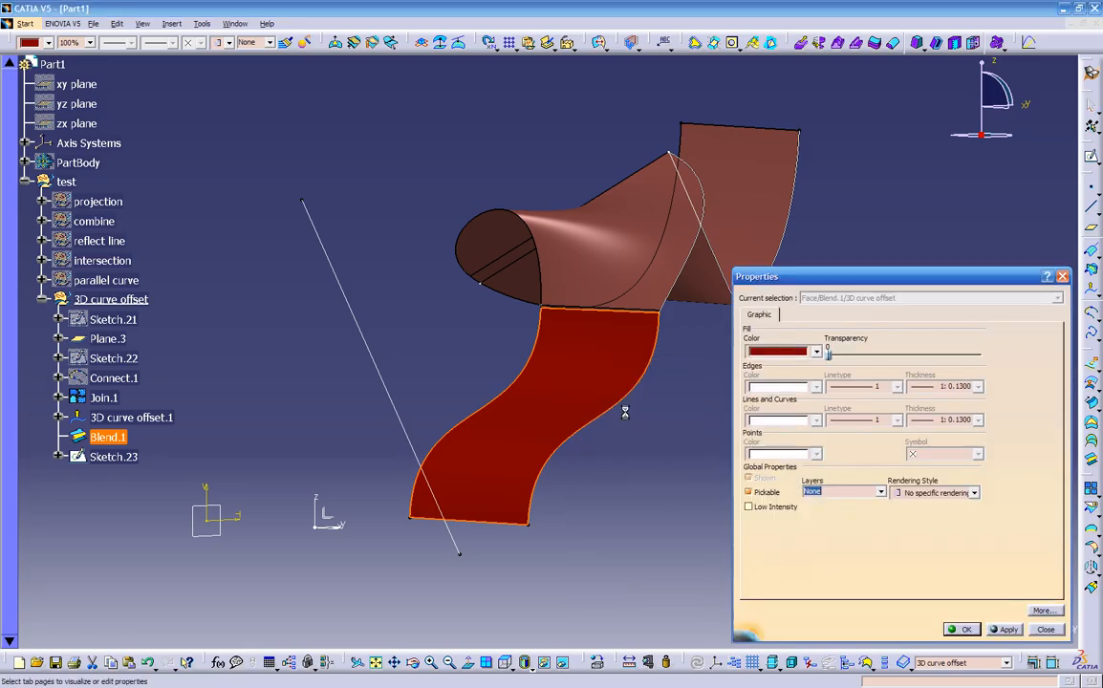
Recolor the red S-shaped blend face reddish-brown to match the adjoining surfaces and collapse the 3D curve offset set.
click(816, 352)
click(789, 521)
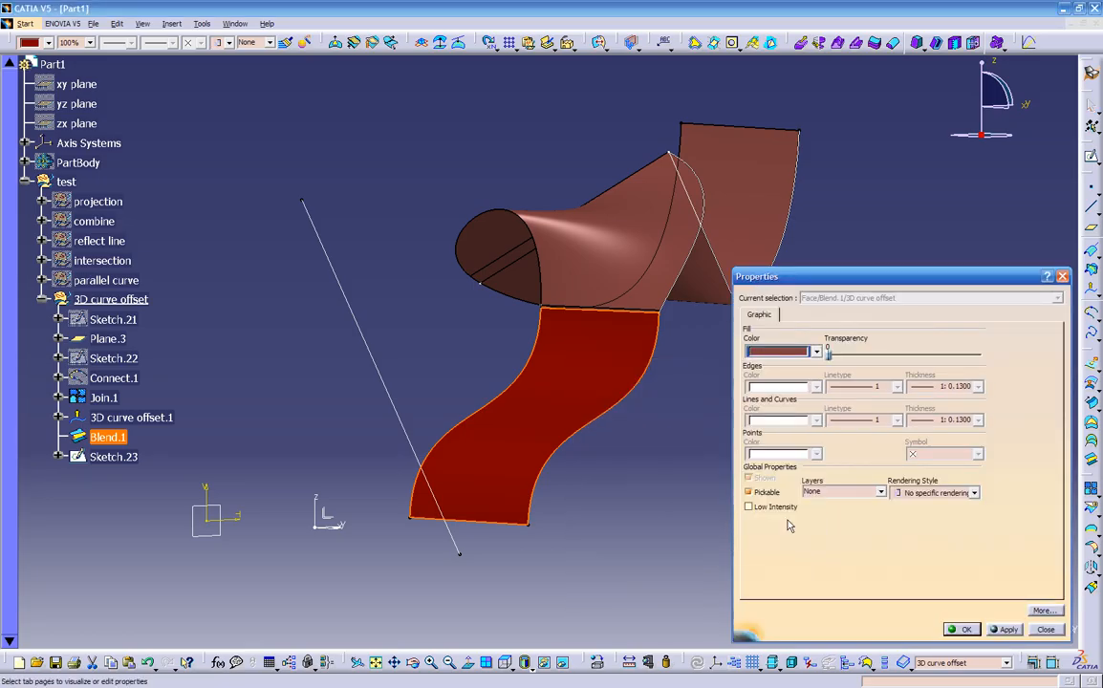
click(996, 631)
click(962, 630)
middle_drag(658, 452, 599, 388)
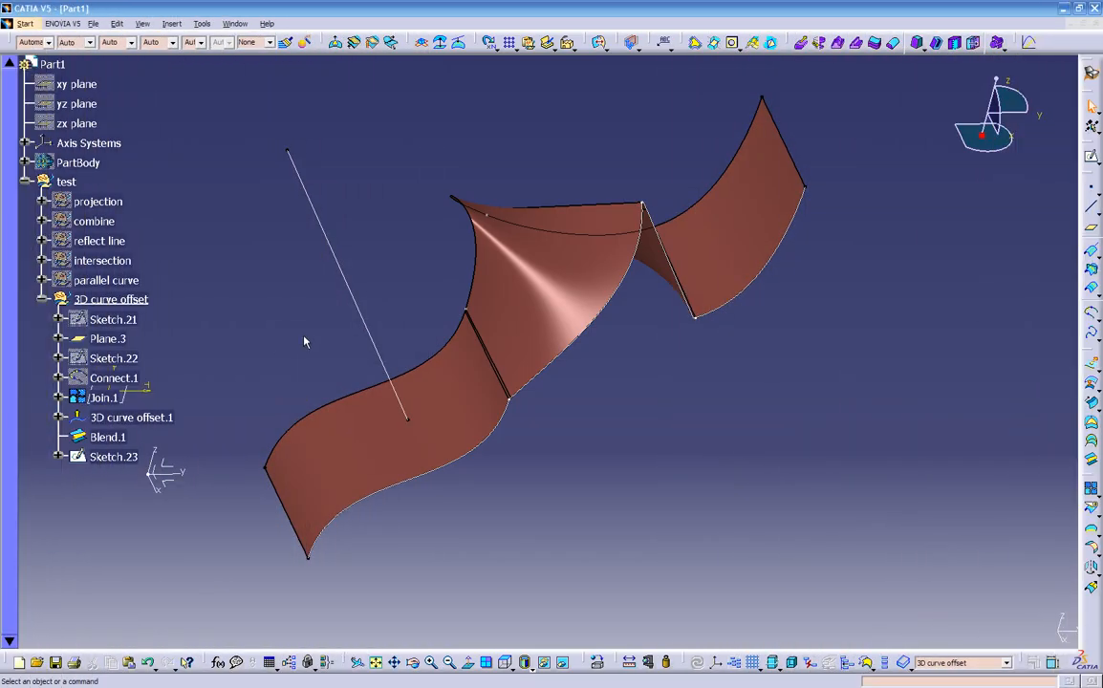
click(43, 299)
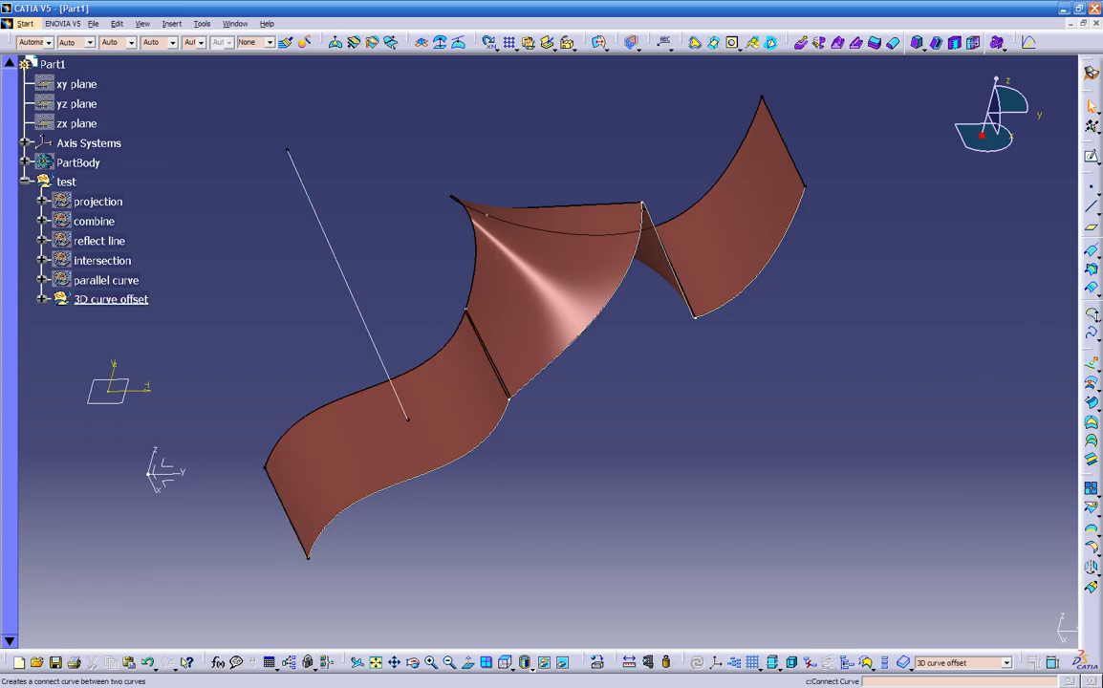
Create a full circle of the Three points type through three corner vertices of the 3D offset curves around the folded surface.
click(1090, 319)
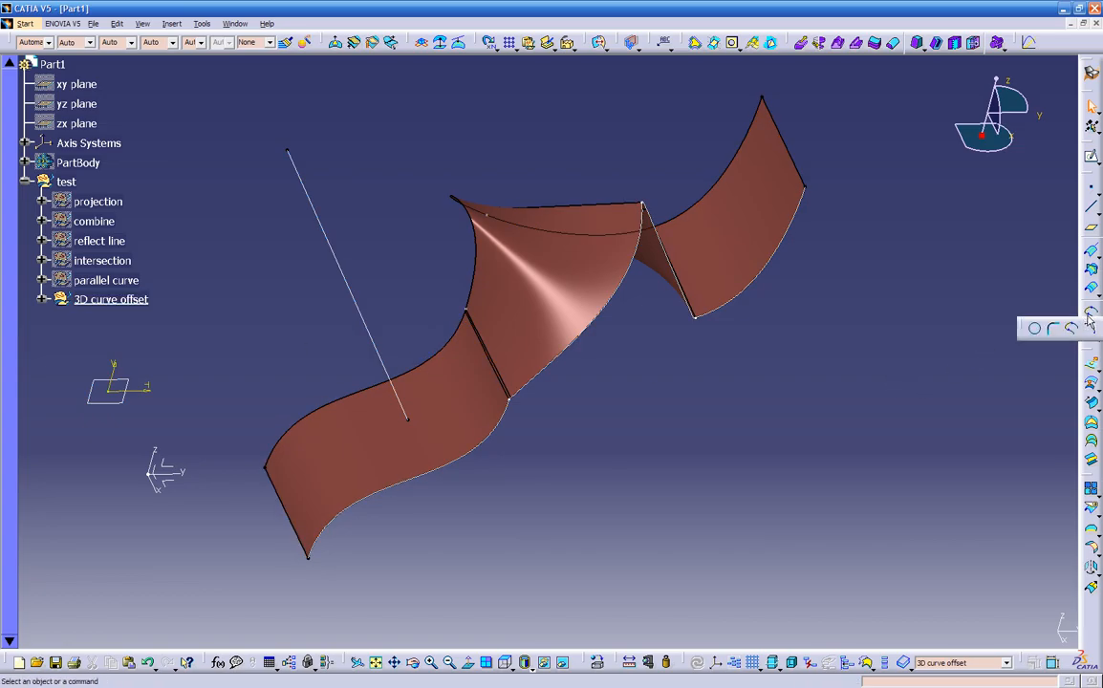
click(1037, 331)
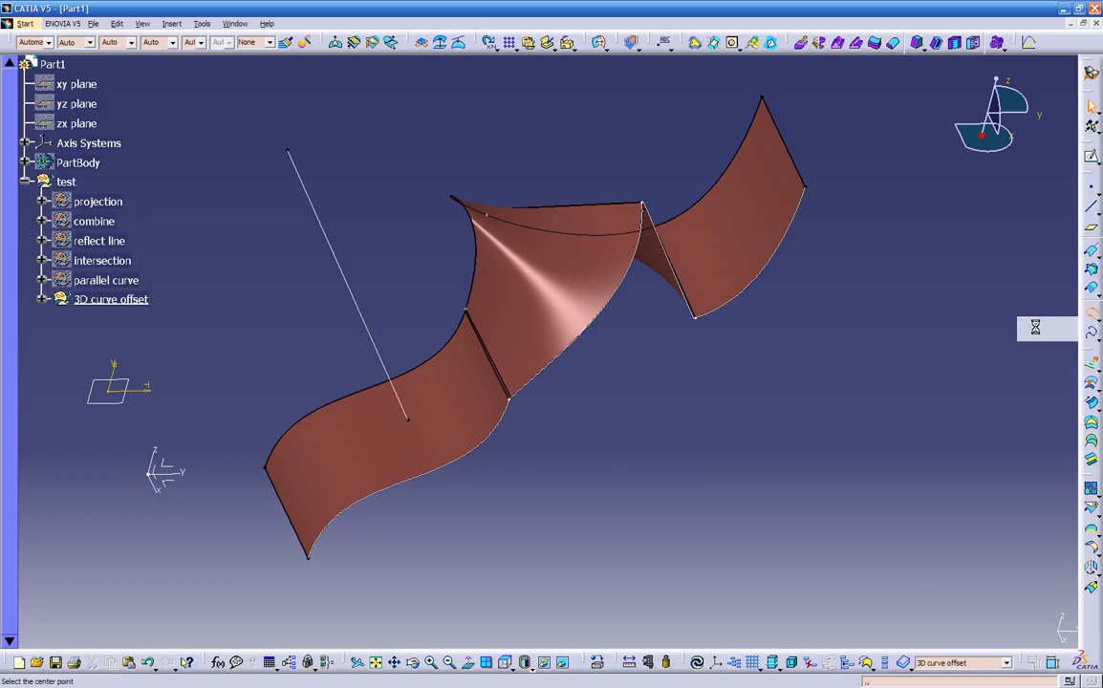
middle_drag(772, 343, 693, 361)
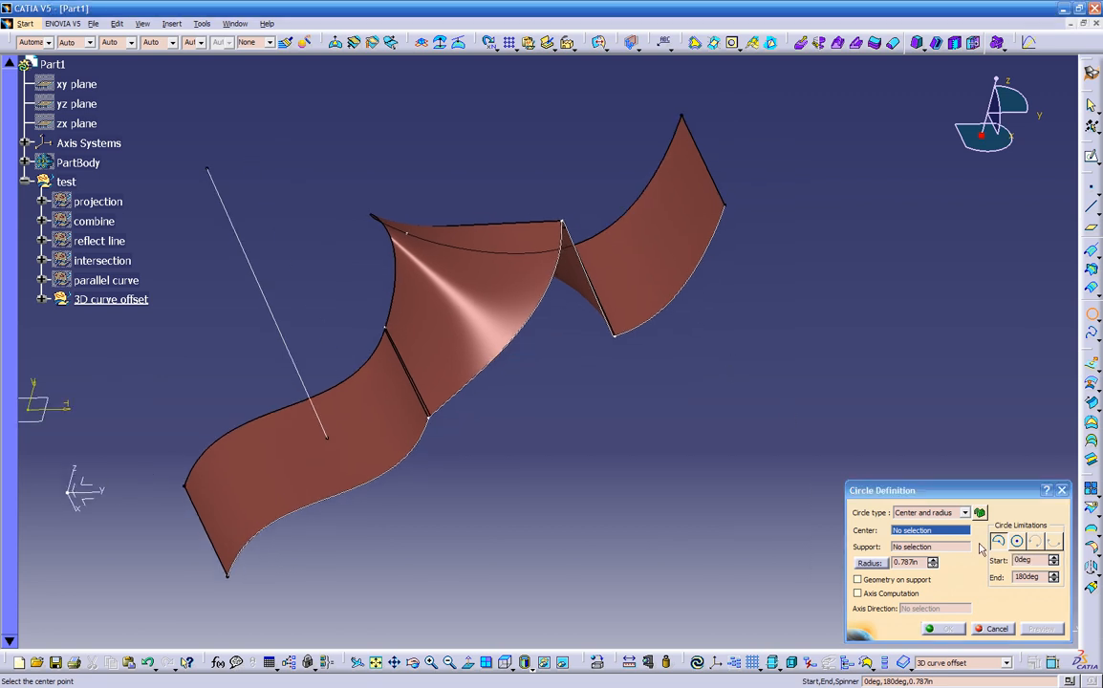
click(940, 515)
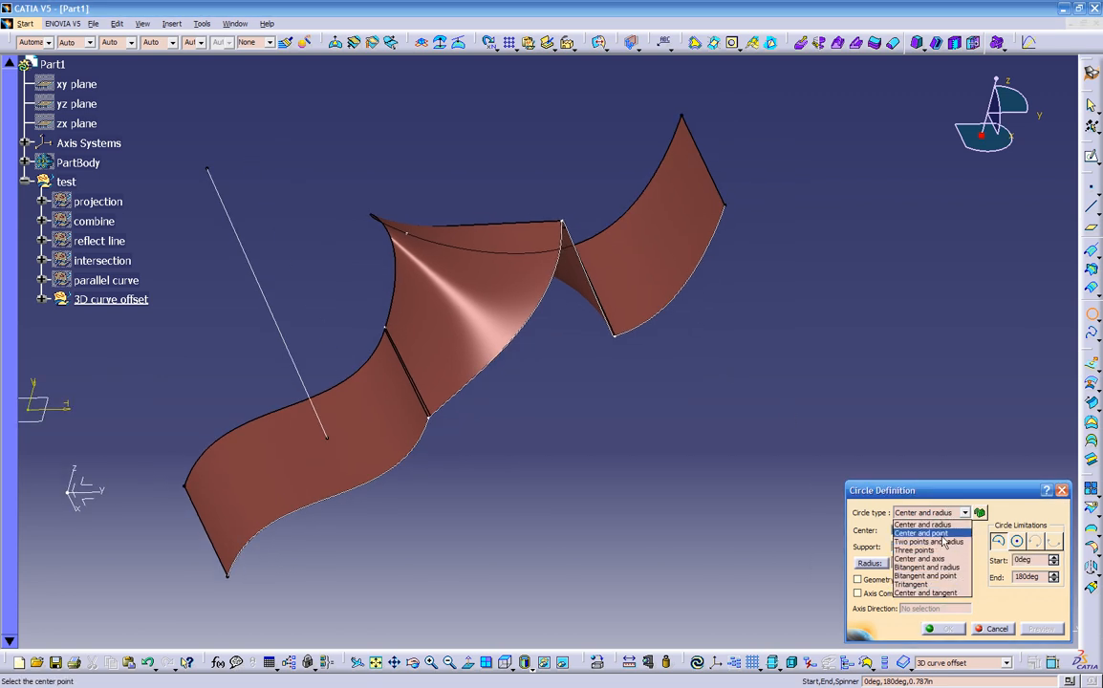
click(918, 551)
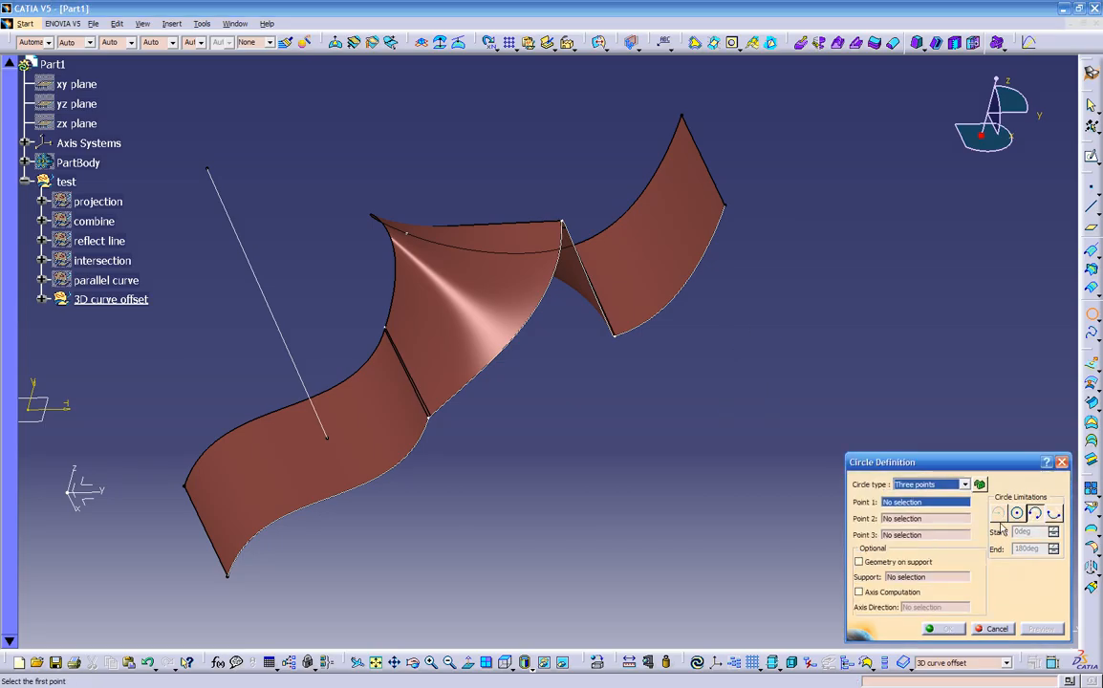
click(1017, 514)
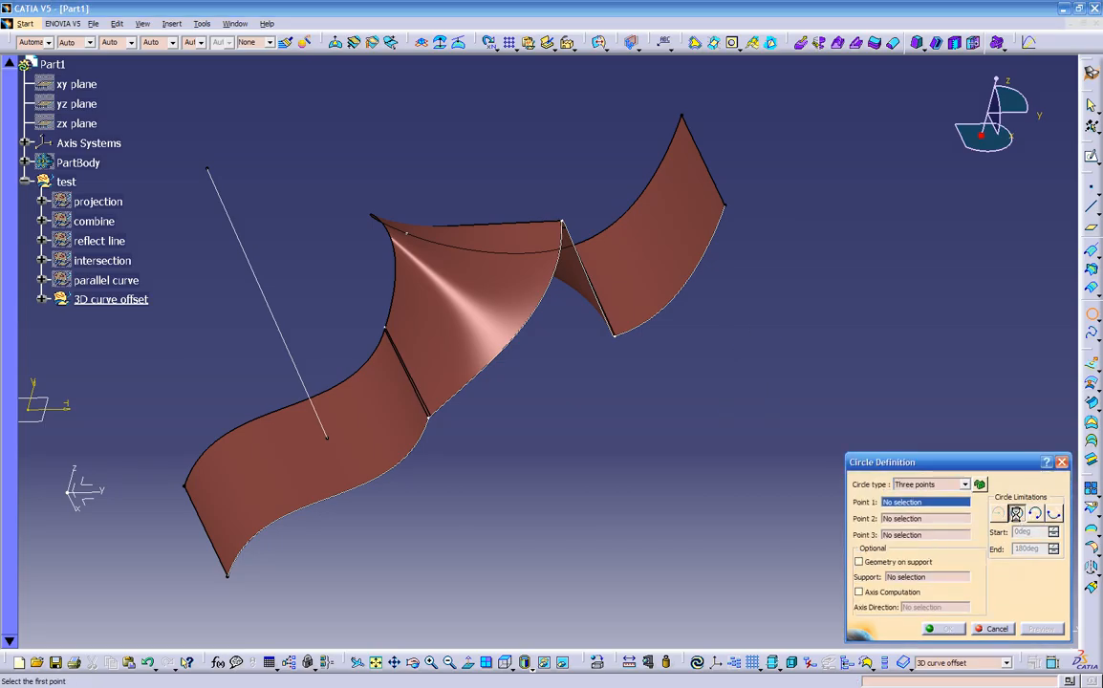
click(615, 336)
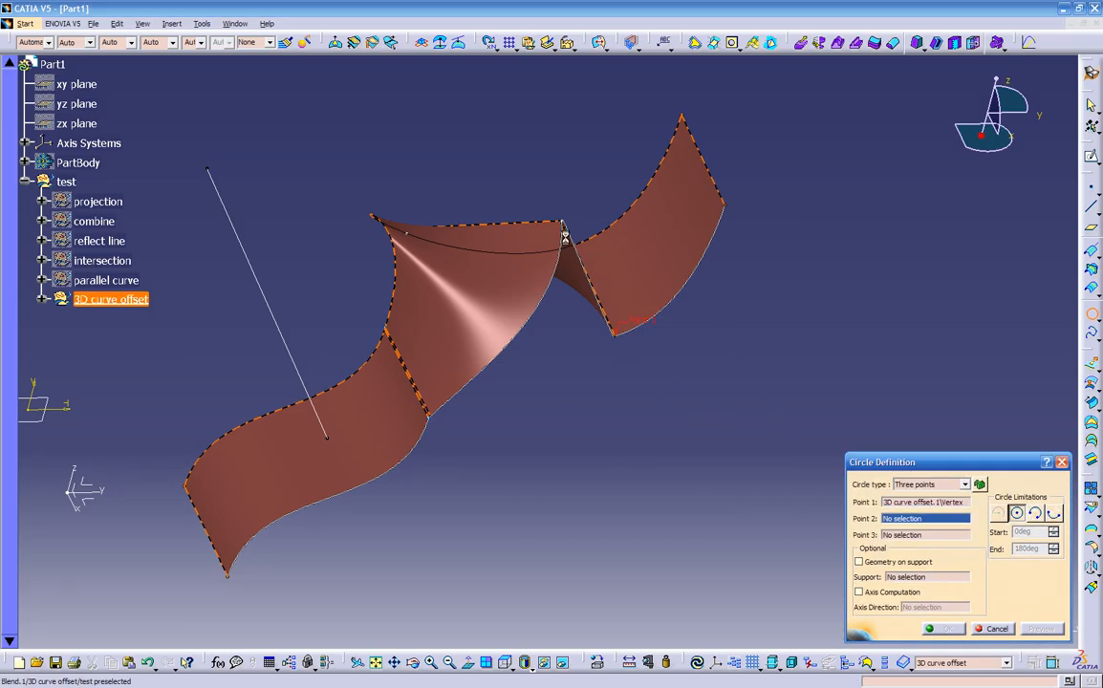
click(725, 205)
middle_drag(679, 352, 759, 300)
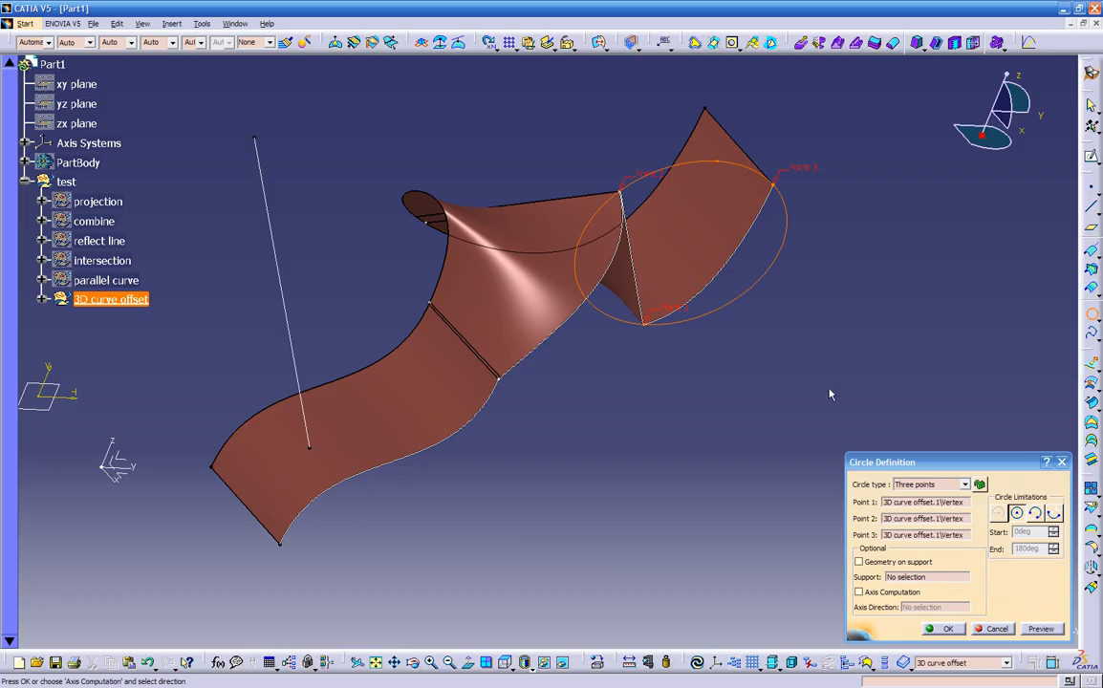
click(944, 629)
middle_drag(622, 478, 670, 469)
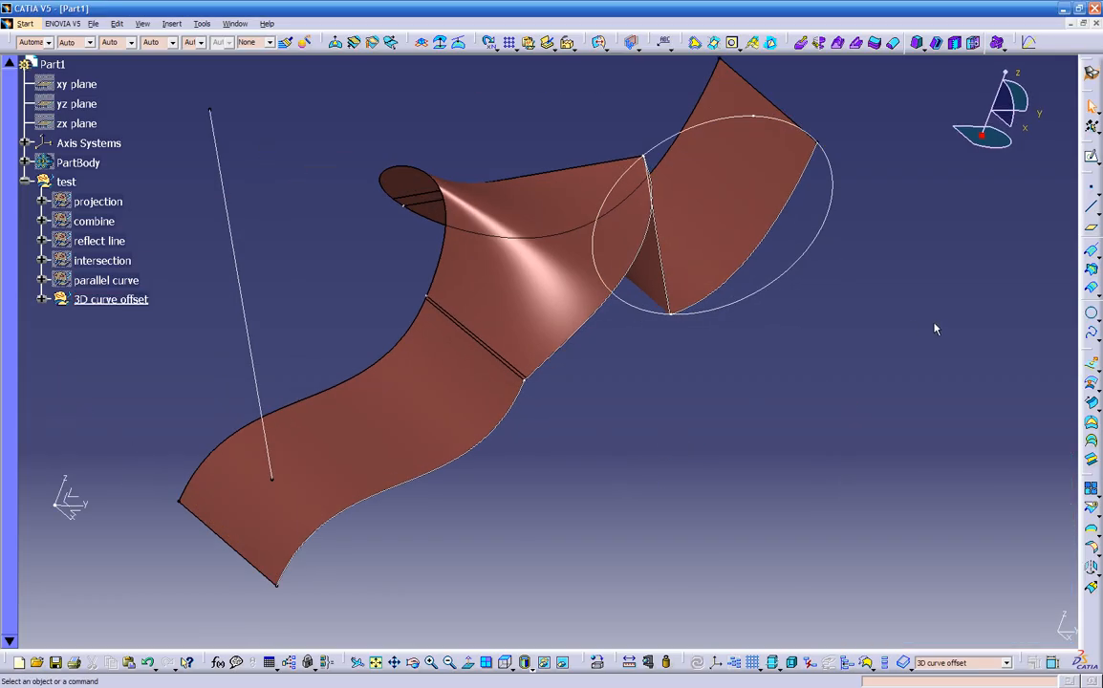
Hide the 3D curve offset geometrical set.
click(1100, 320)
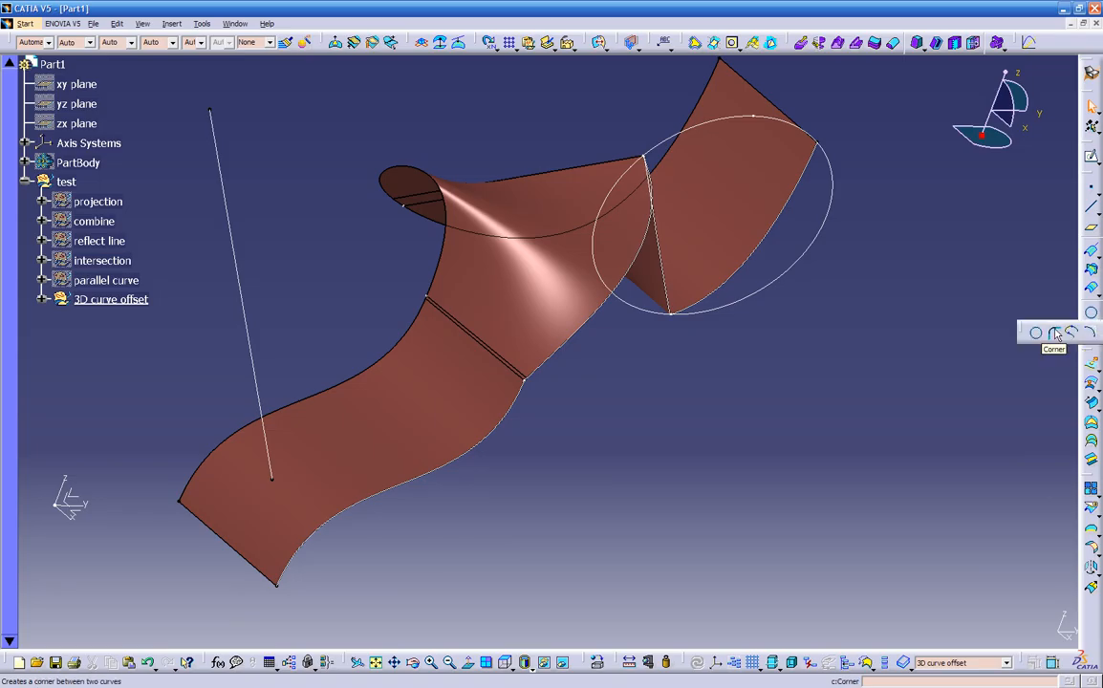
middle_drag(684, 445, 691, 531)
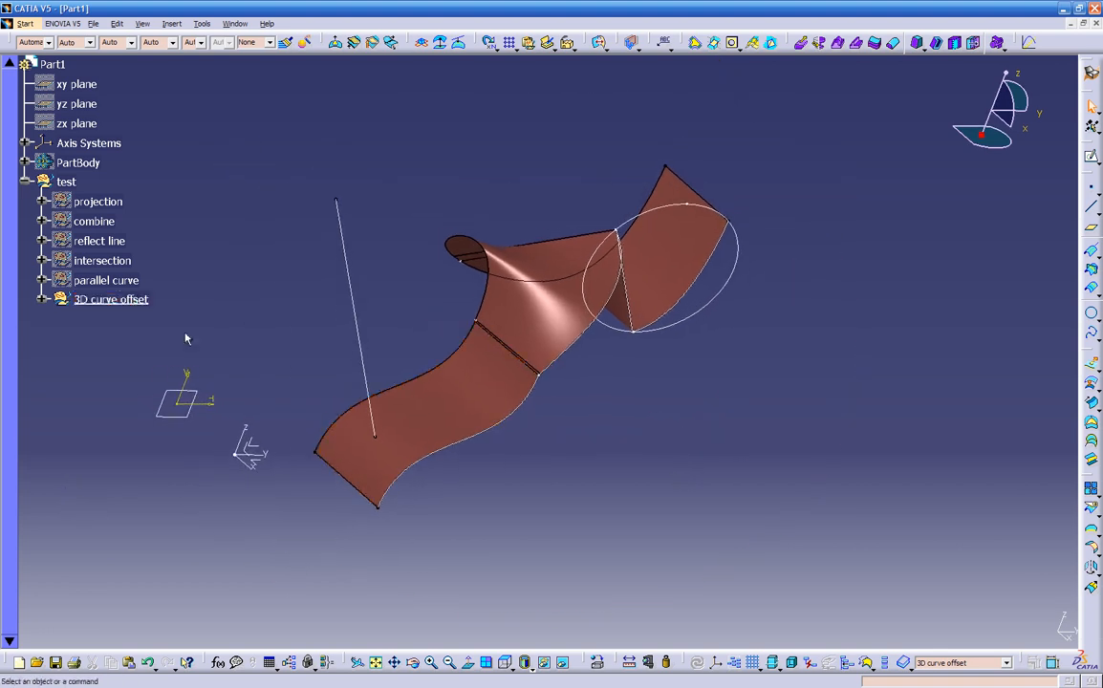
right_click(143, 300)
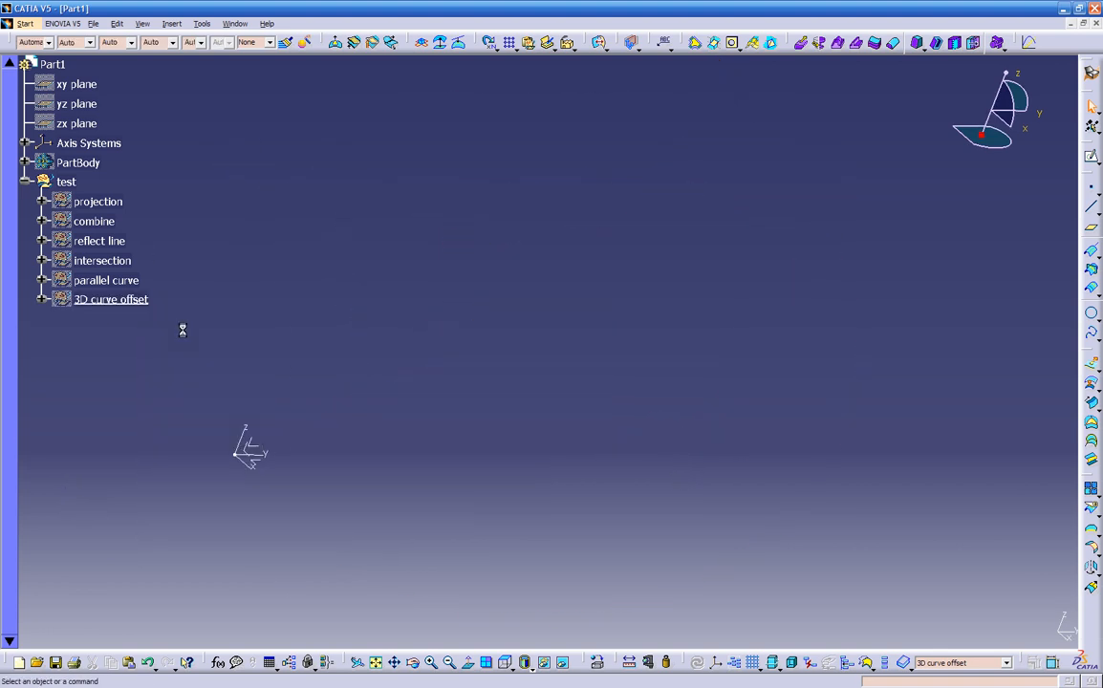
right_click(121, 302)
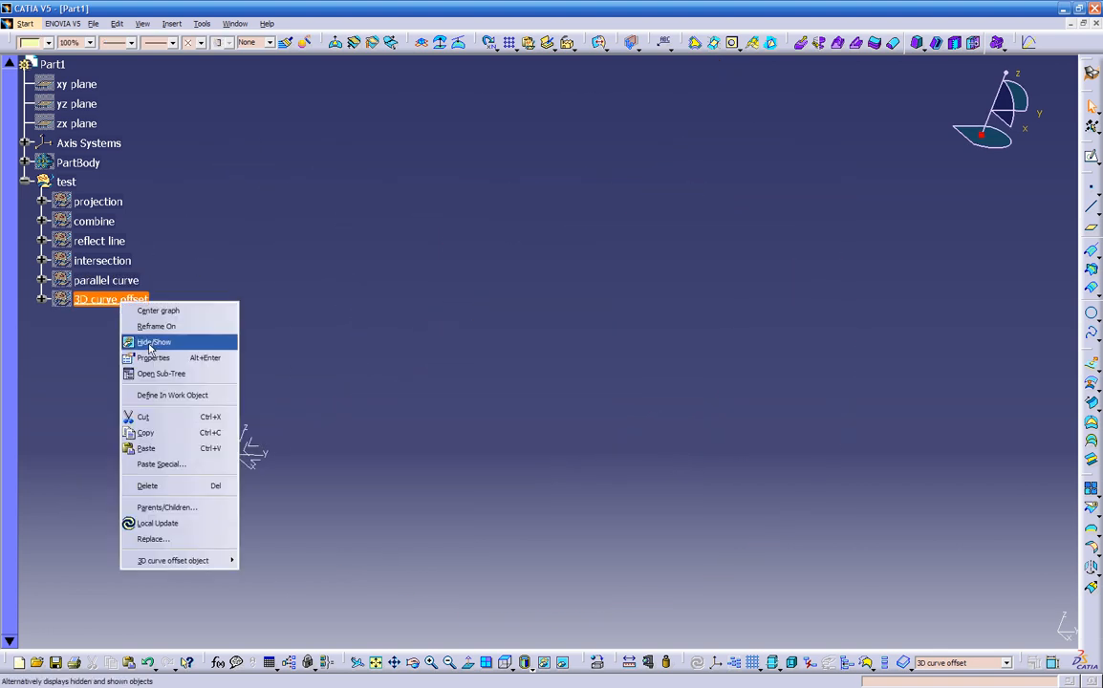
click(149, 343)
right_click(120, 302)
click(148, 342)
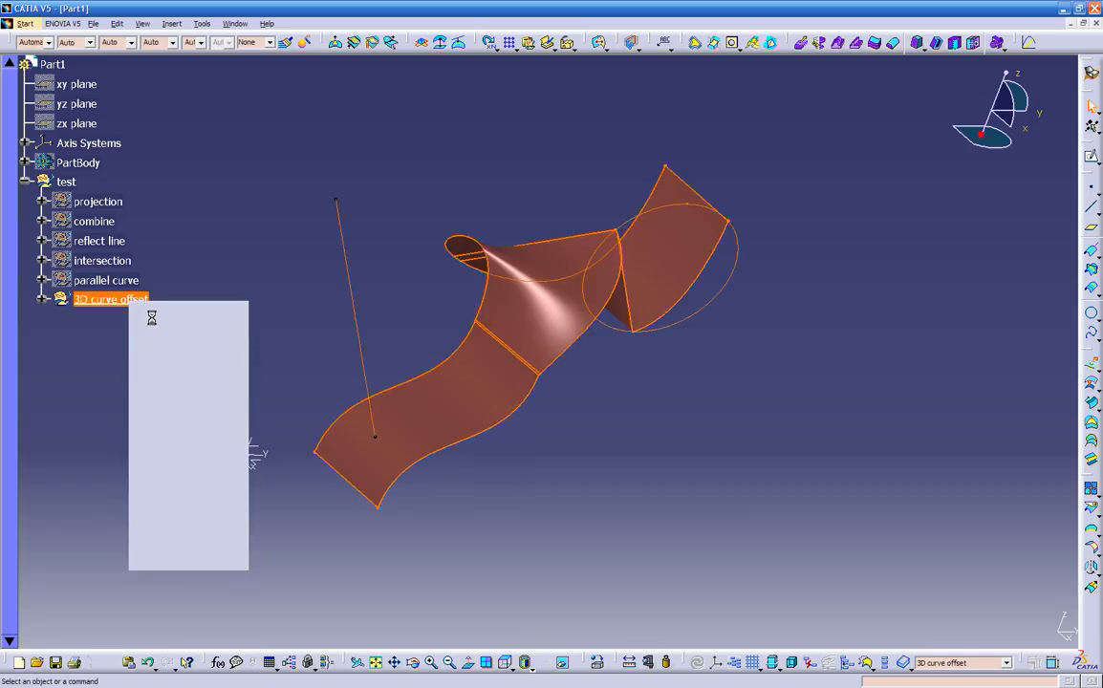
Insert a geometrical set named "corner radius" under Part1.
click(171, 23)
click(196, 85)
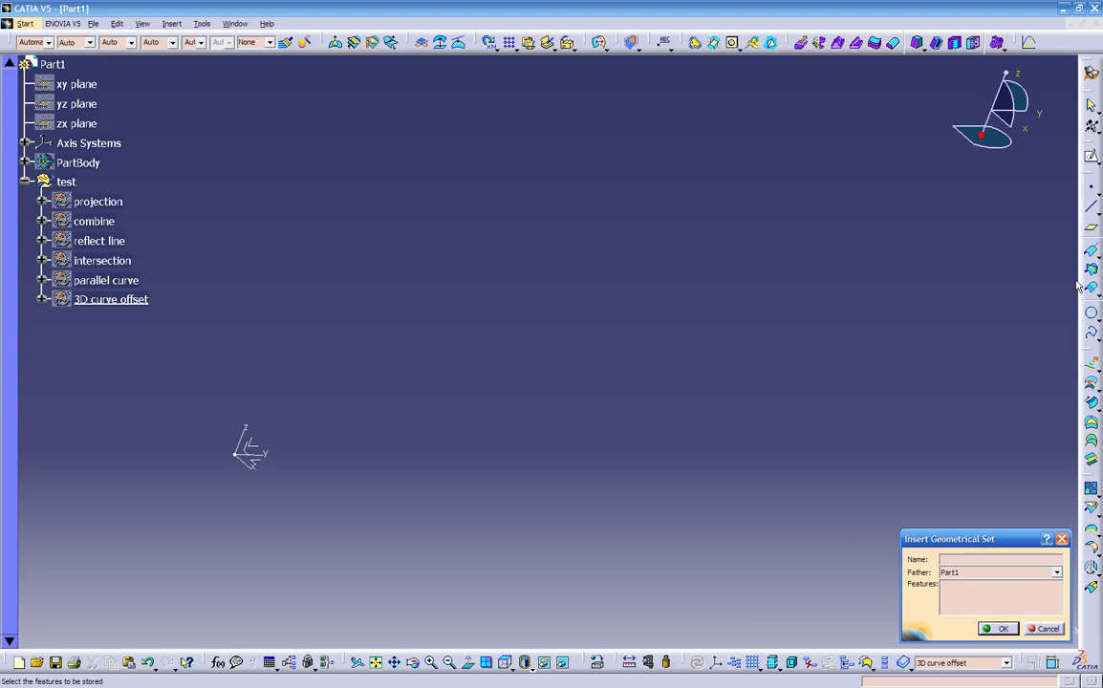
click(1092, 334)
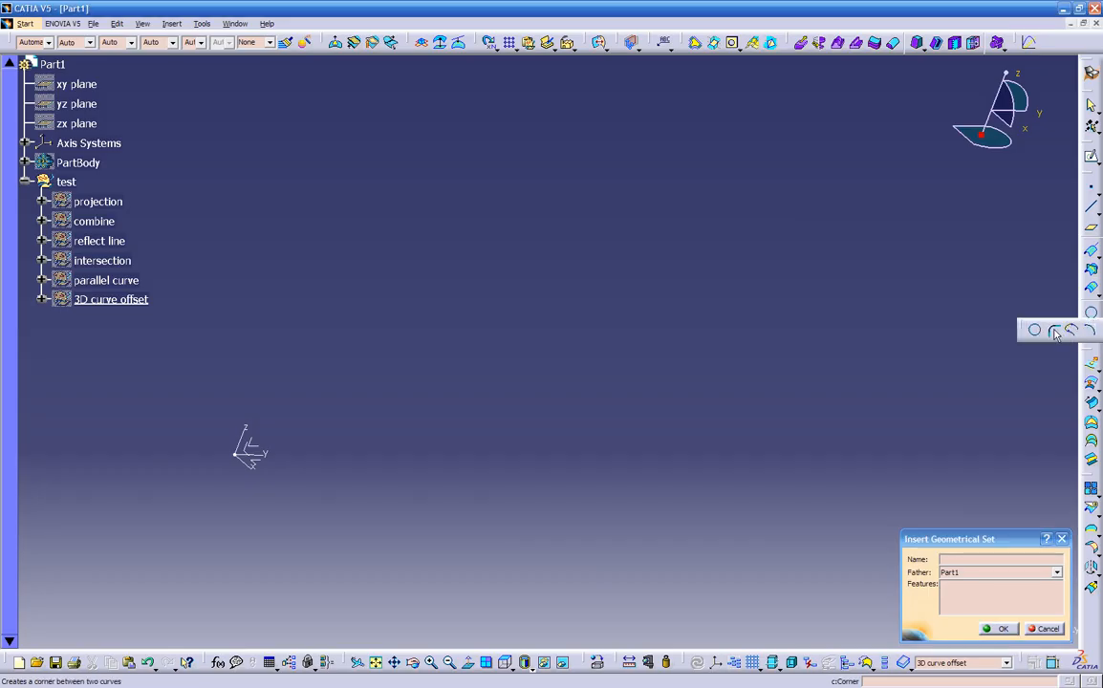
click(953, 559)
text(corner radius)
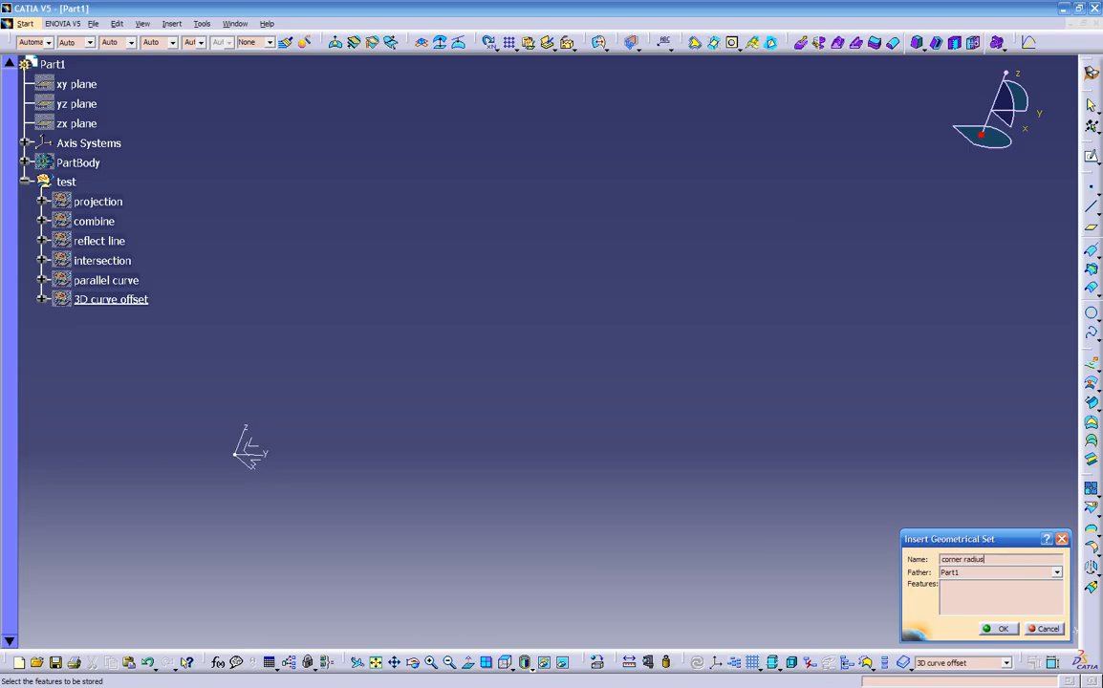
key(Return)
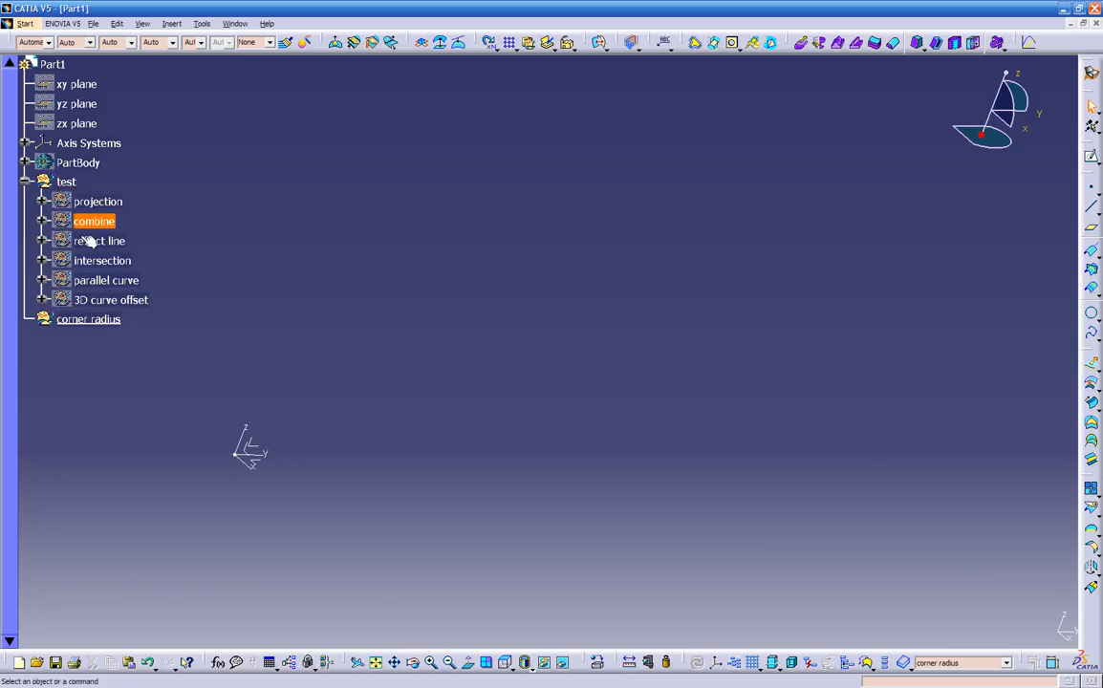
Move the corner radius geometrical set into the test set at the last position.
right_click(96, 322)
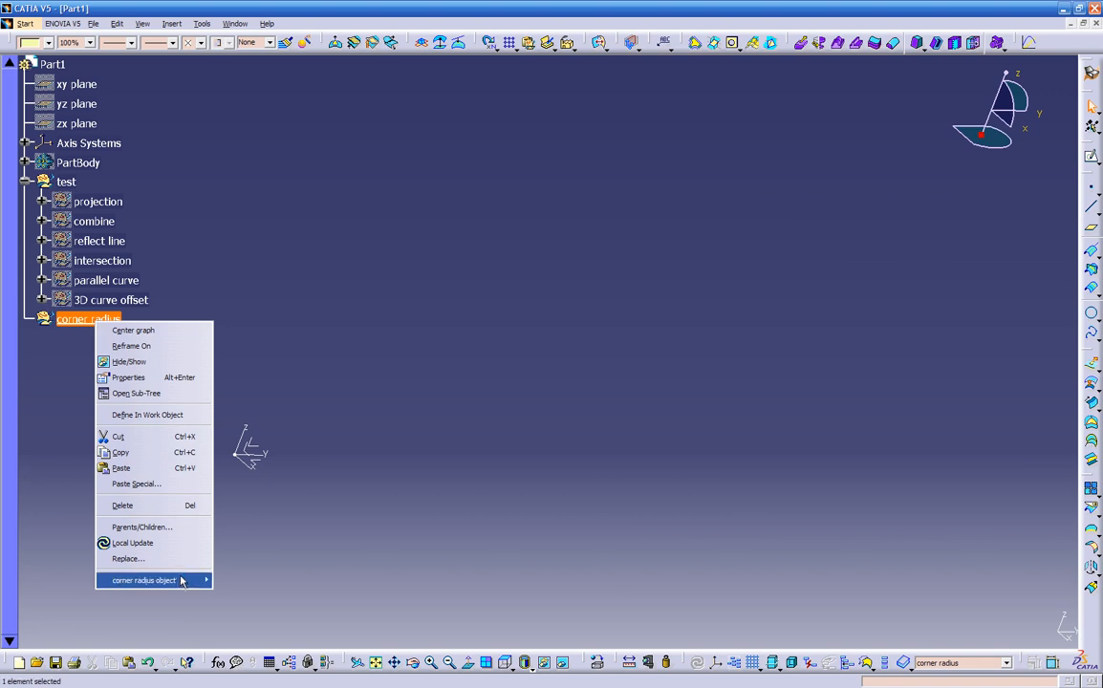
mouse_move(196, 580)
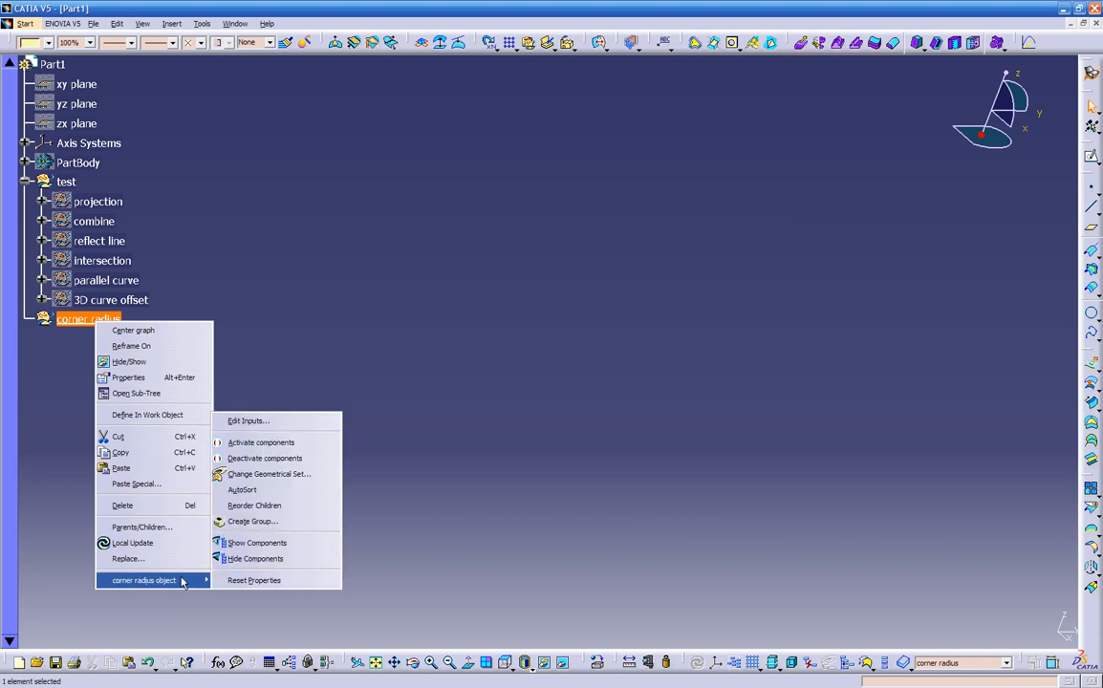
click(241, 475)
click(993, 572)
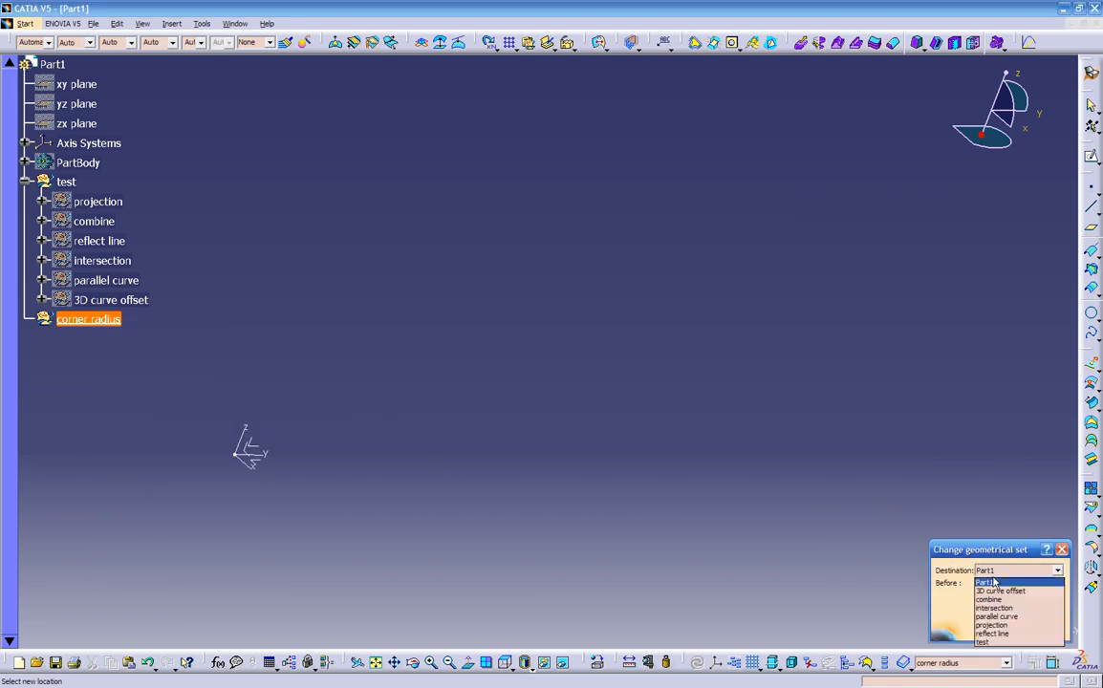
click(988, 637)
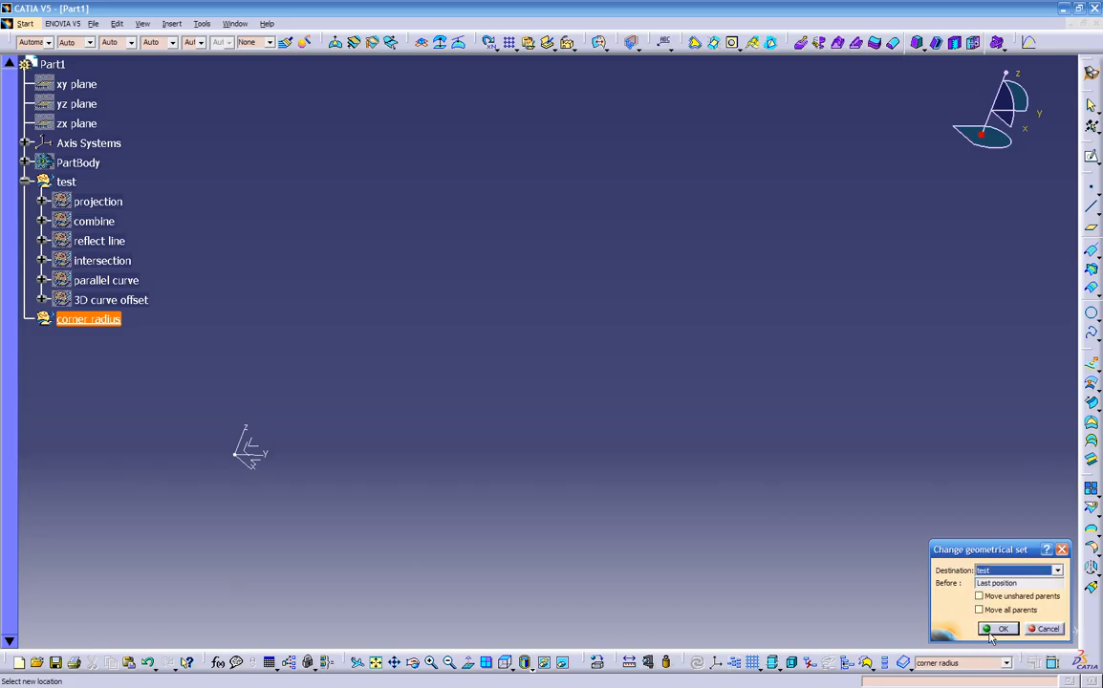
click(995, 630)
click(129, 322)
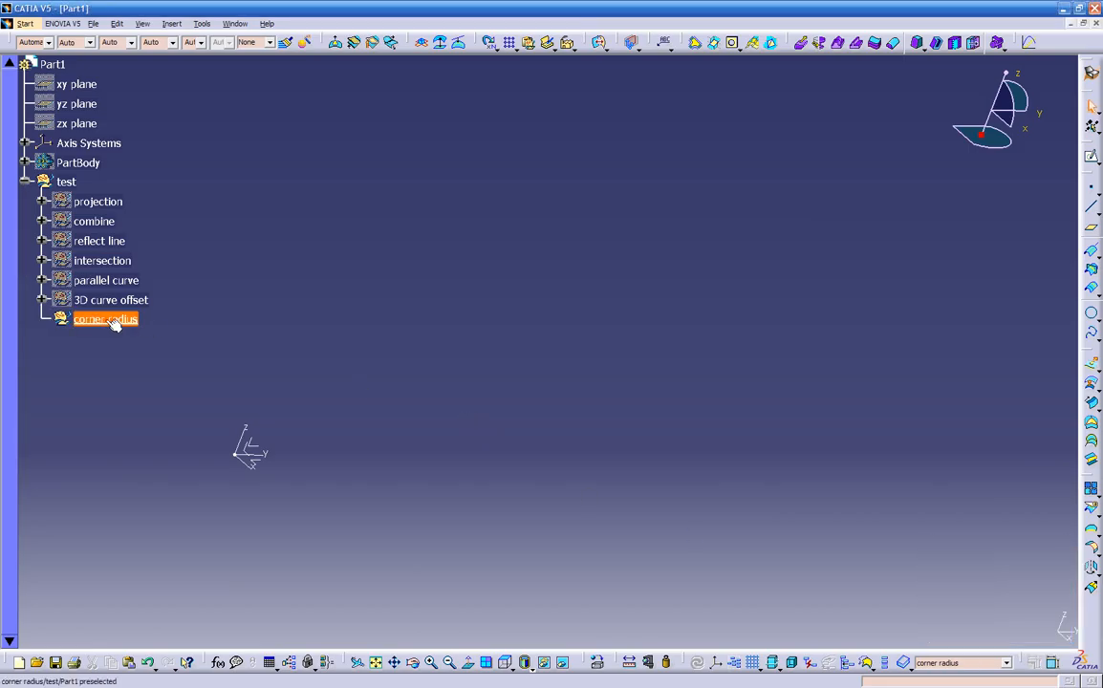
Sketch a horizontal line along the horizontal axis, starting away from the origin, on the absolute axis system's XY plane.
click(266, 466)
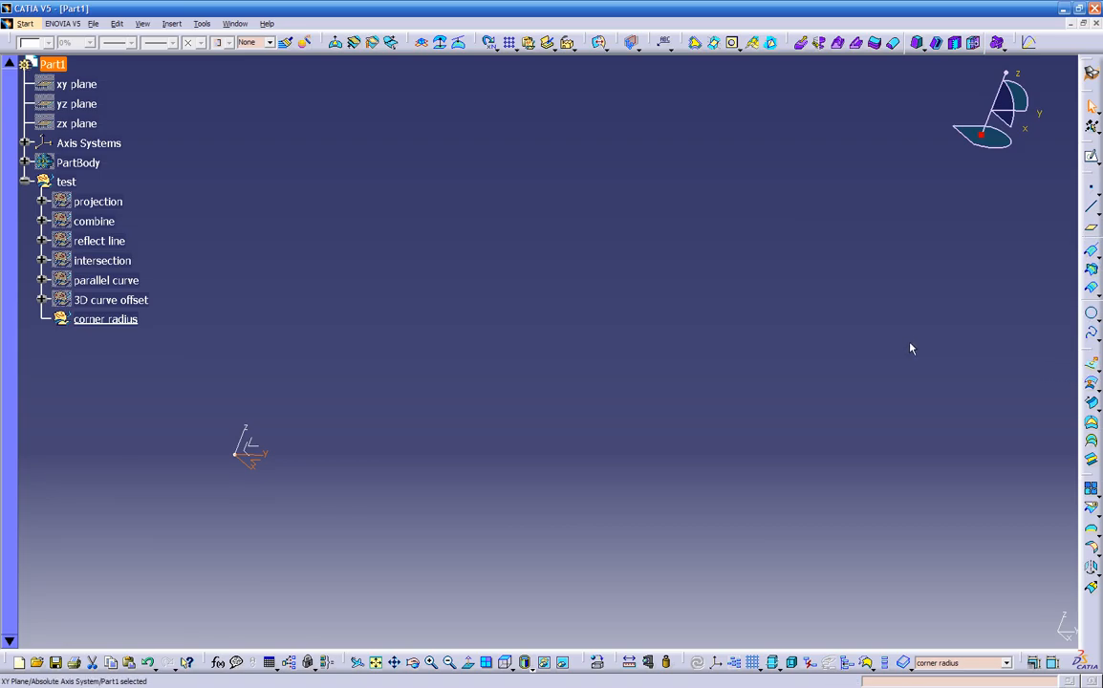
mouse_move(515, 426)
middle_down()
mouse_move(539, 412)
mouse_move(579, 342)
middle_up()
click(1089, 163)
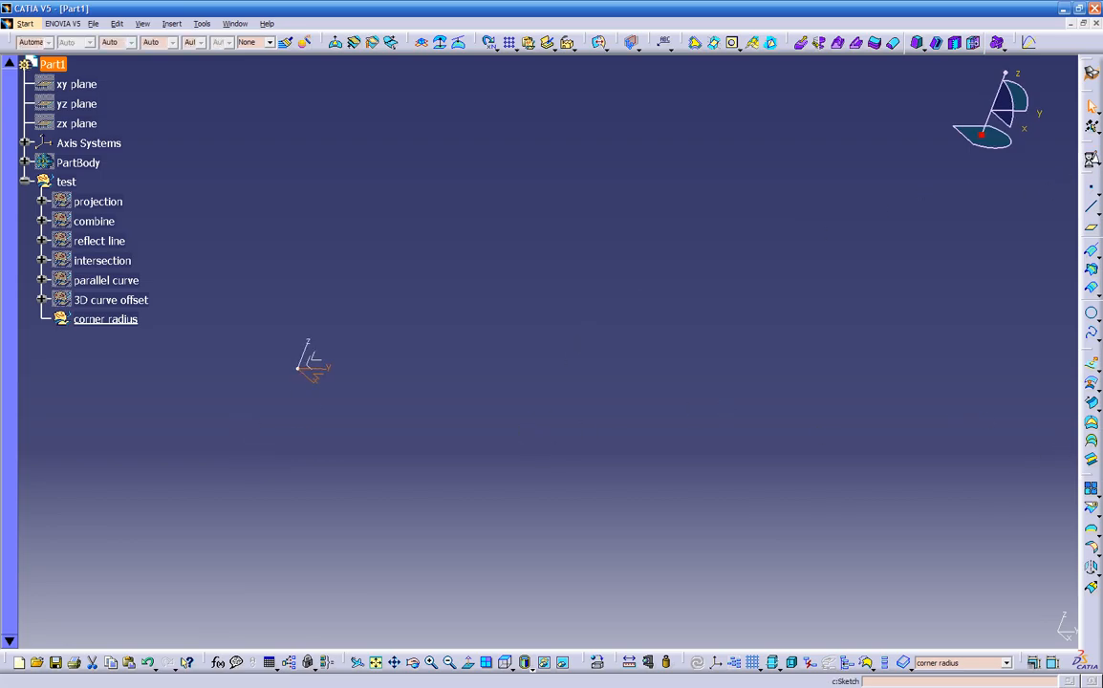
mouse_move(858, 448)
middle_down()
mouse_move(700, 325)
mouse_move(699, 308)
middle_up()
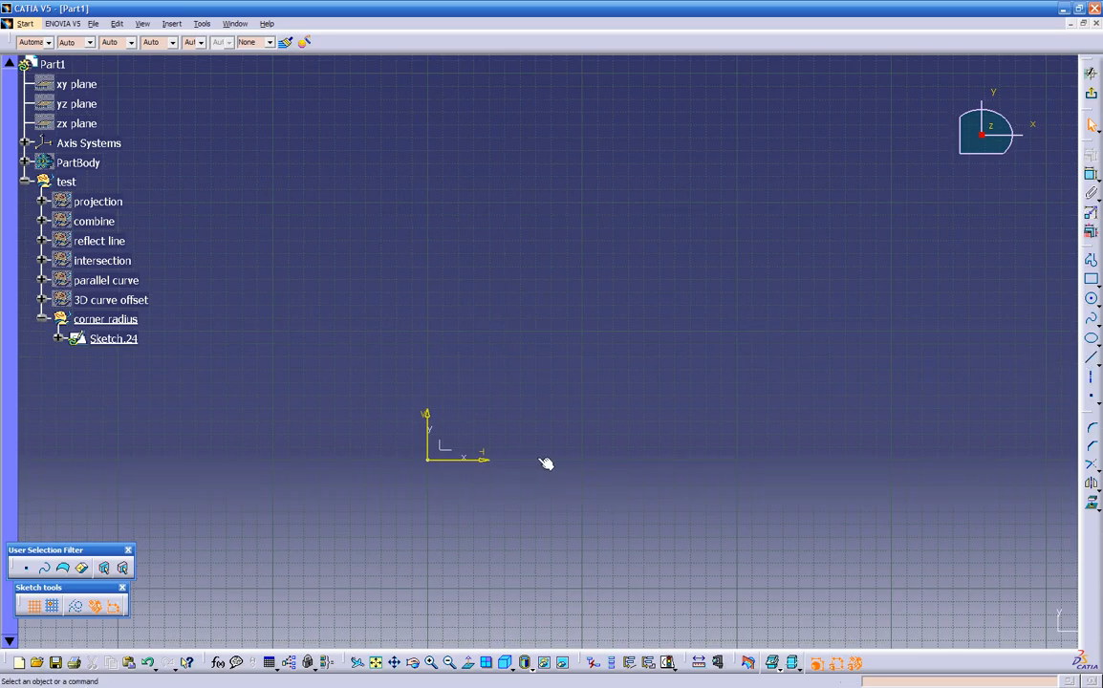
click(1091, 358)
click(604, 460)
click(953, 460)
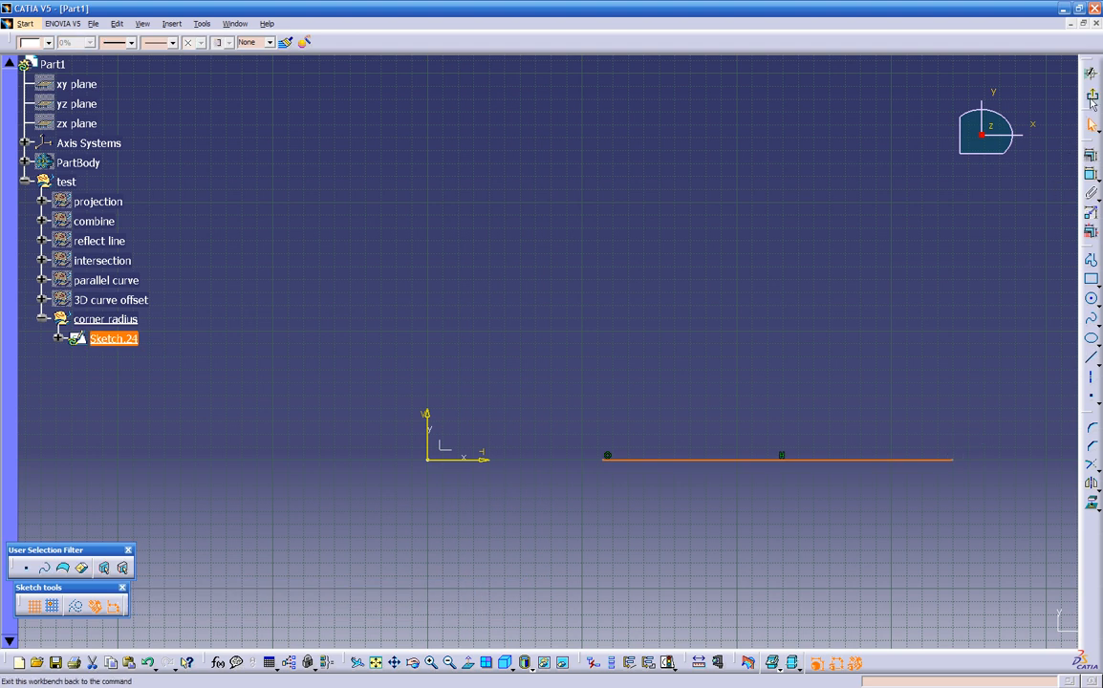
click(1091, 96)
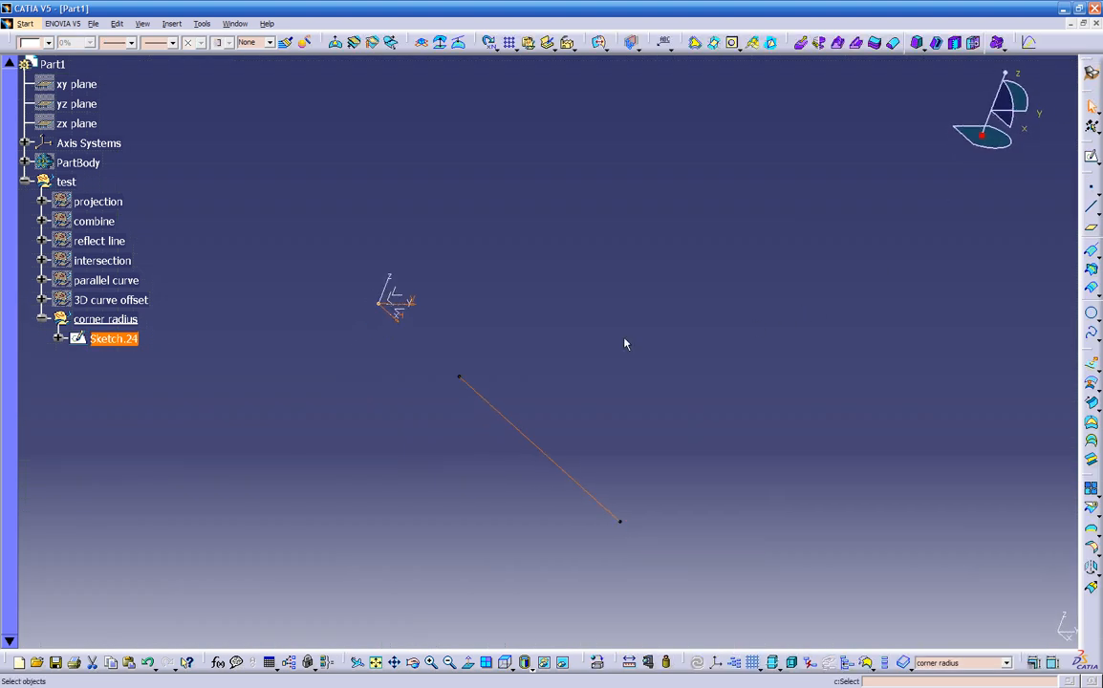
Create a second sketch on the same XY plane with a horizontal line about 9 in long, about 9 in above the first line.
click(405, 311)
click(1091, 156)
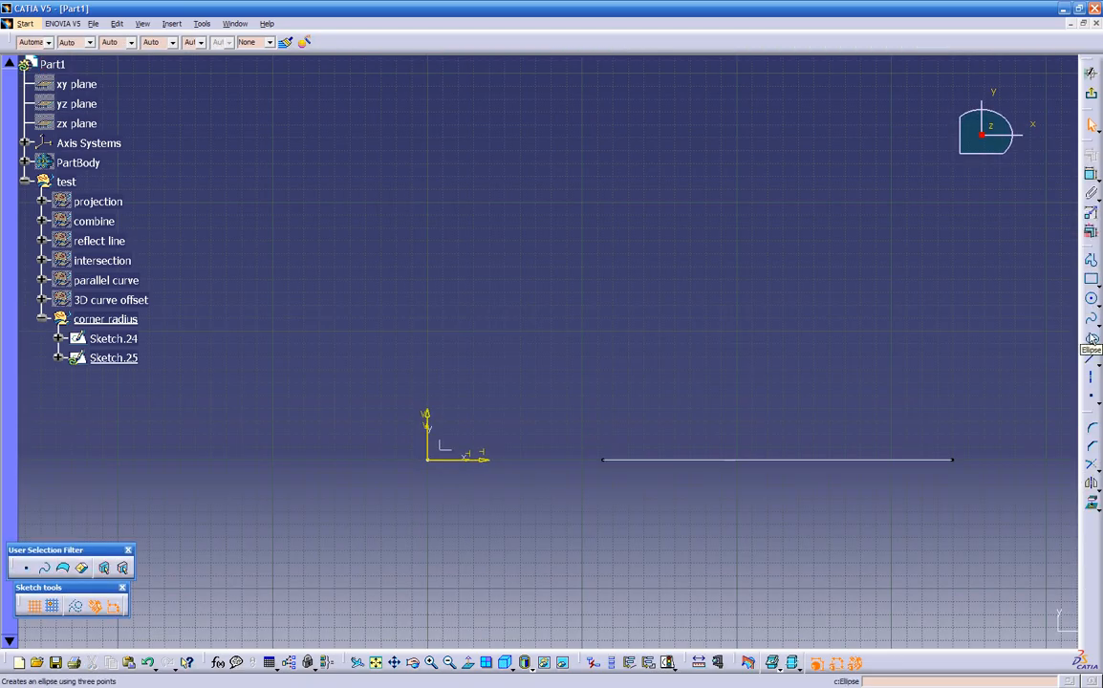
click(1091, 359)
click(891, 167)
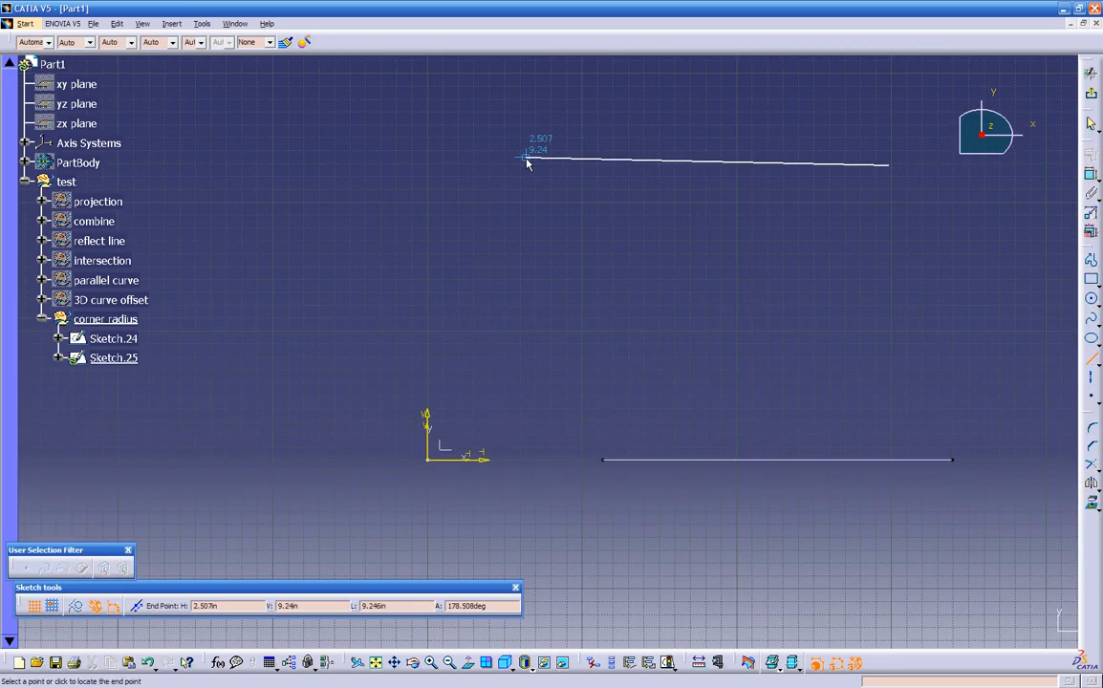
click(520, 166)
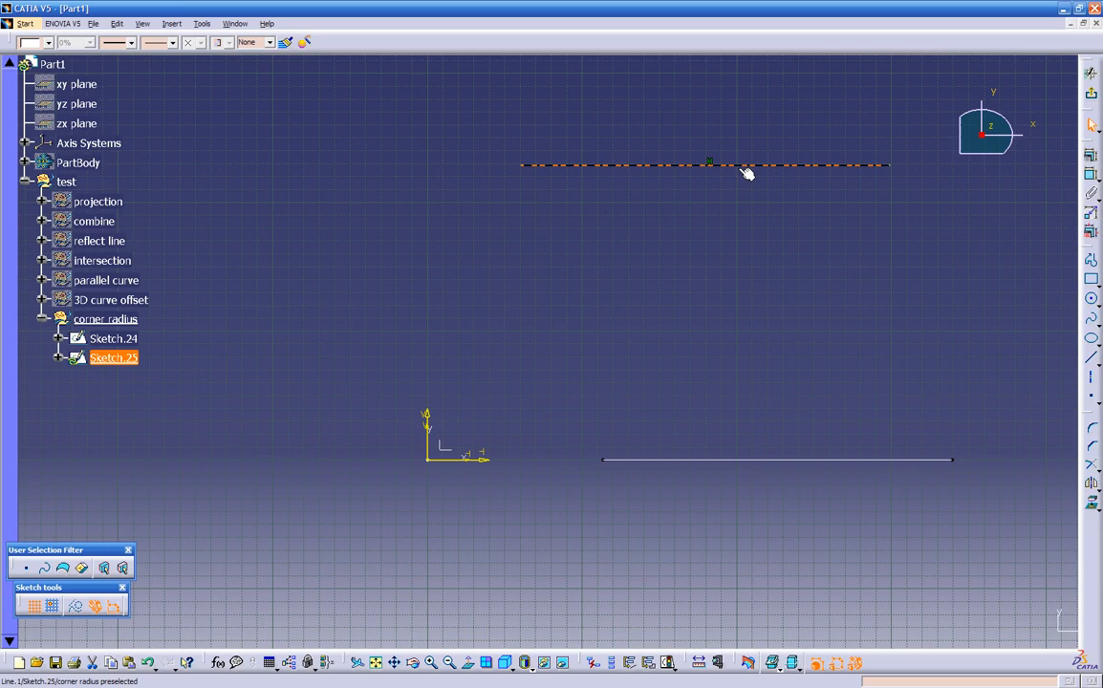
click(1089, 69)
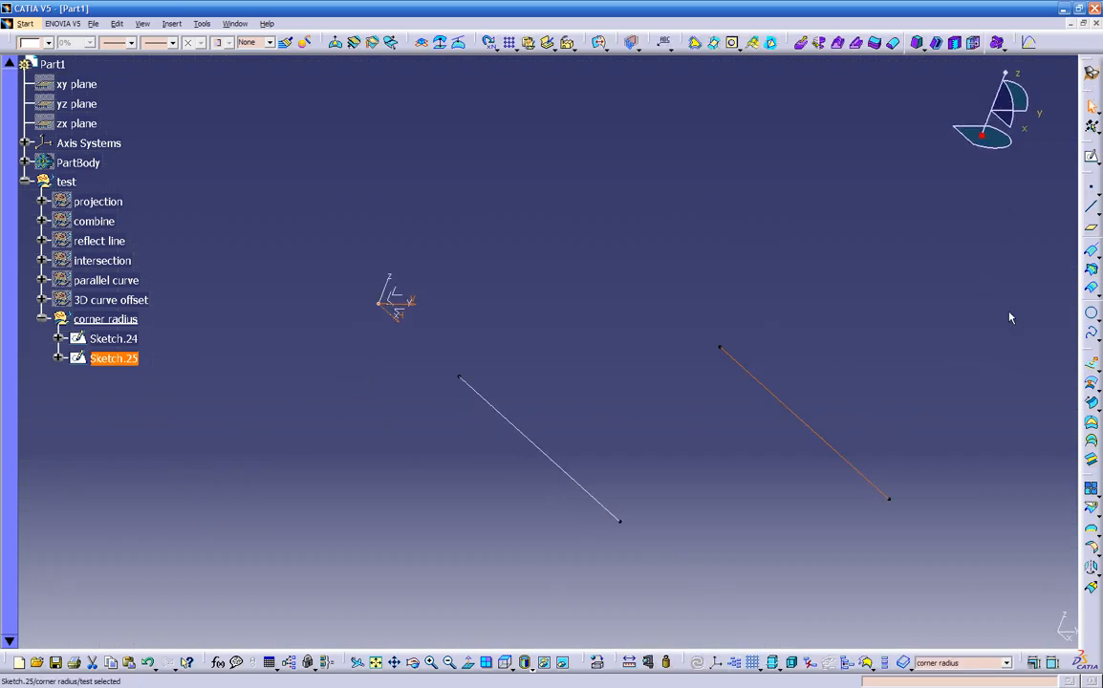
Create a blend surface between the two sketched lines, with the line farther from the origin as the first curve.
click(980, 419)
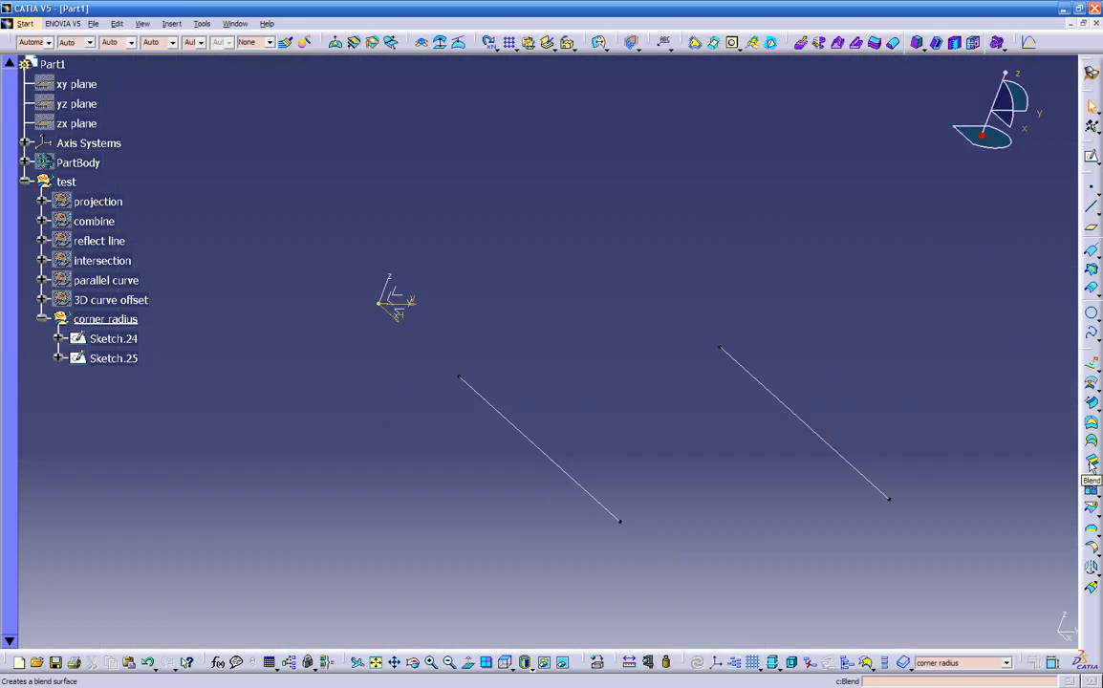
click(1092, 463)
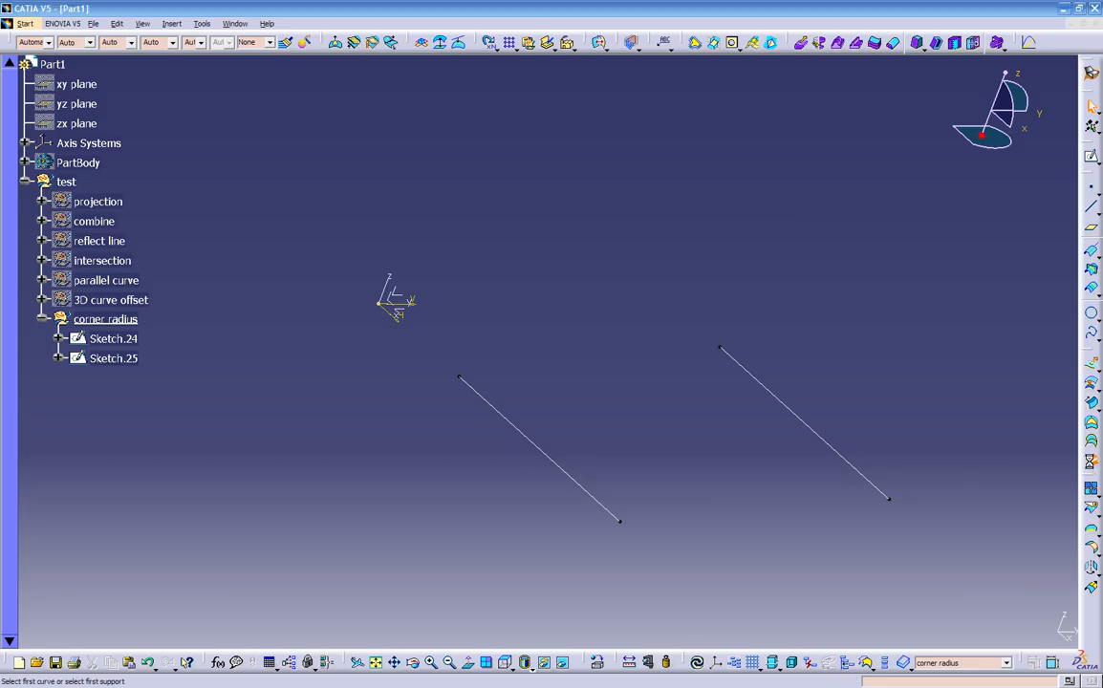
click(851, 468)
middle_drag(781, 515, 708, 390)
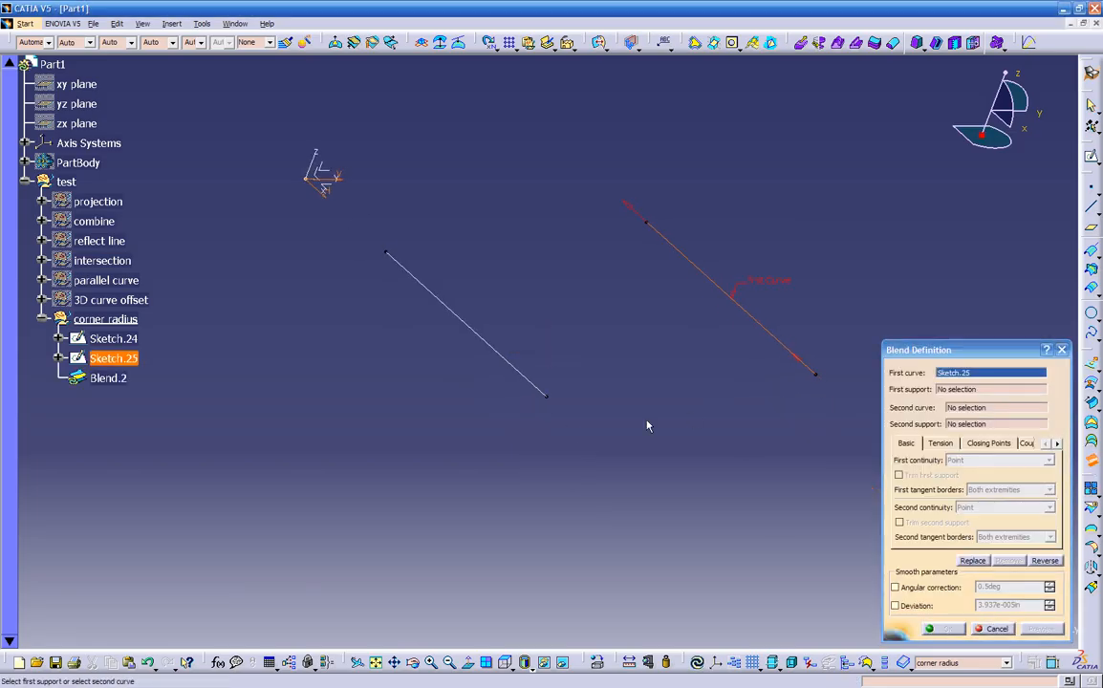
click(536, 385)
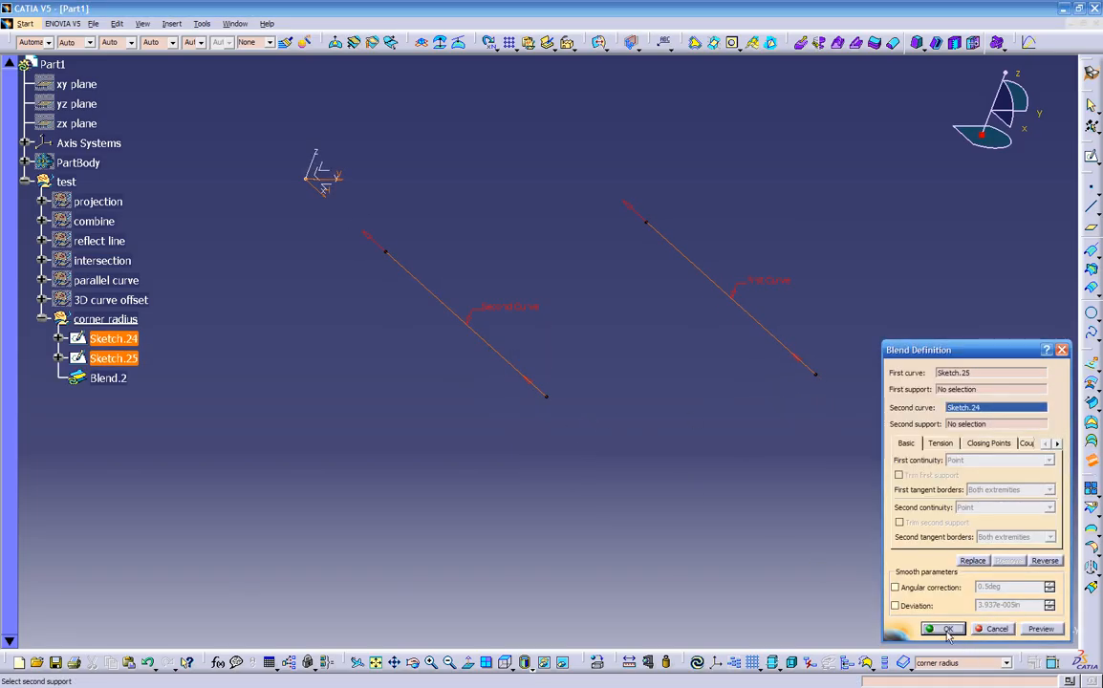
click(948, 630)
Color the blend surface dark red.
middle_drag(792, 608, 607, 424)
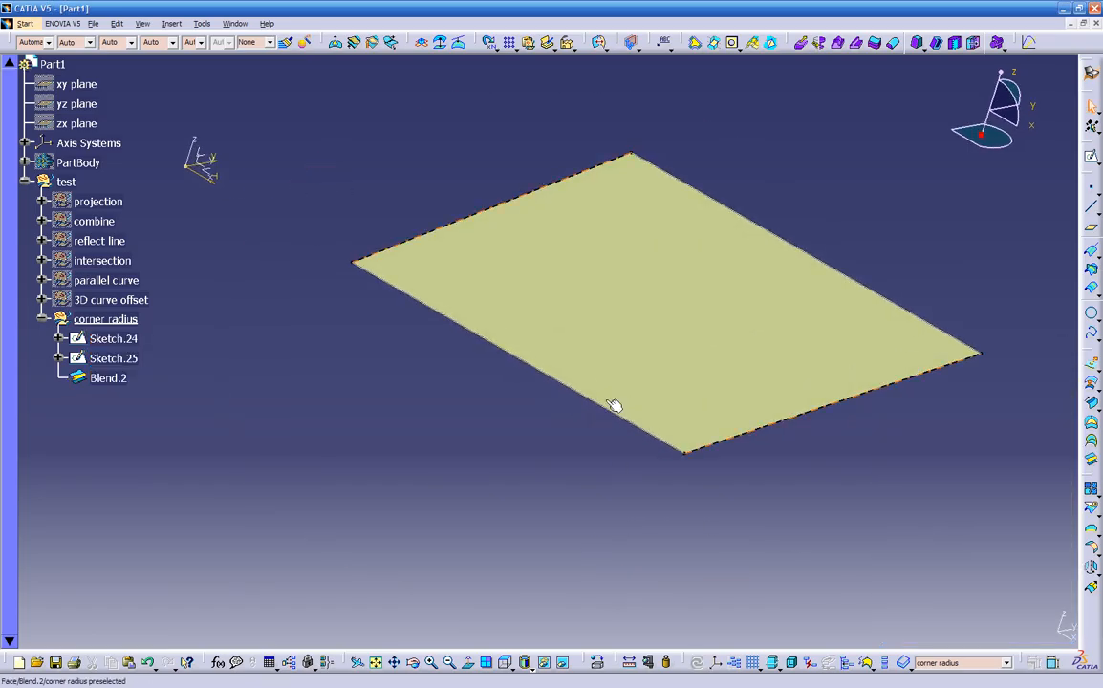
click(607, 424)
click(43, 42)
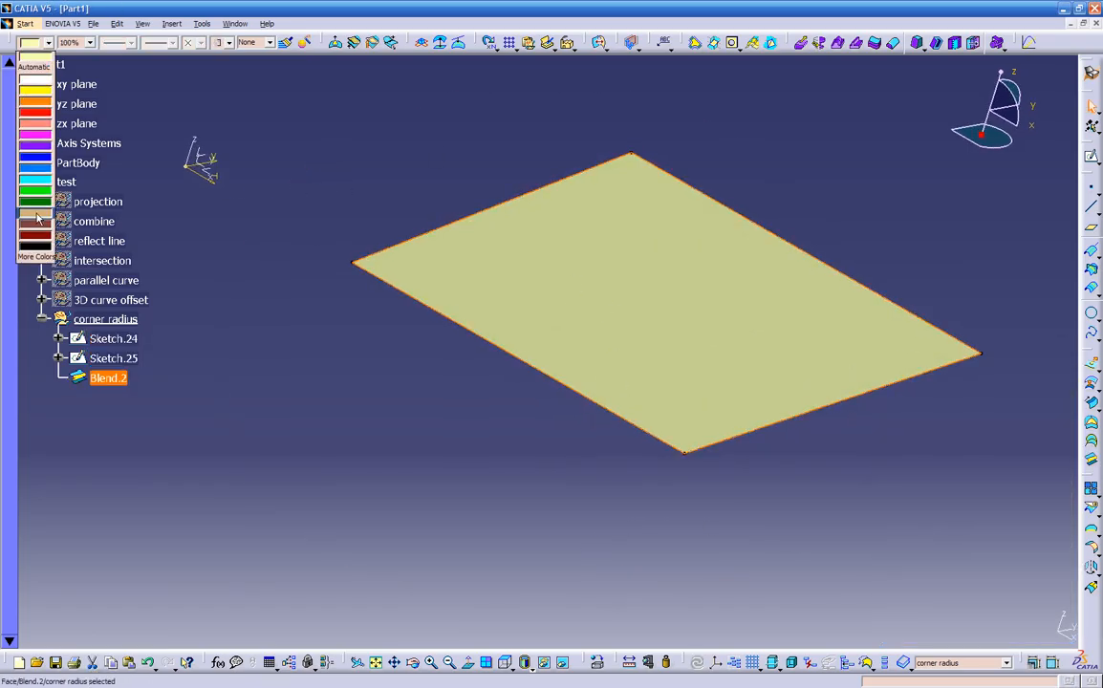
click(32, 208)
middle_drag(470, 337, 438, 339)
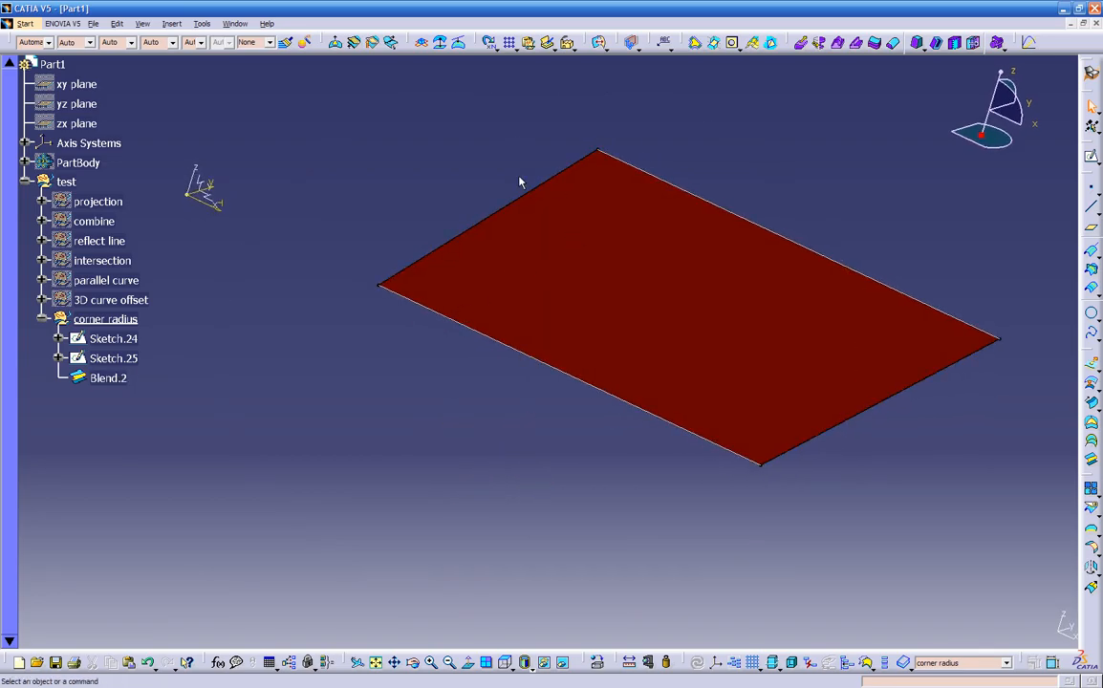
Open a new sketch on the absolute axis system's XY plane.
click(683, 302)
click(1090, 158)
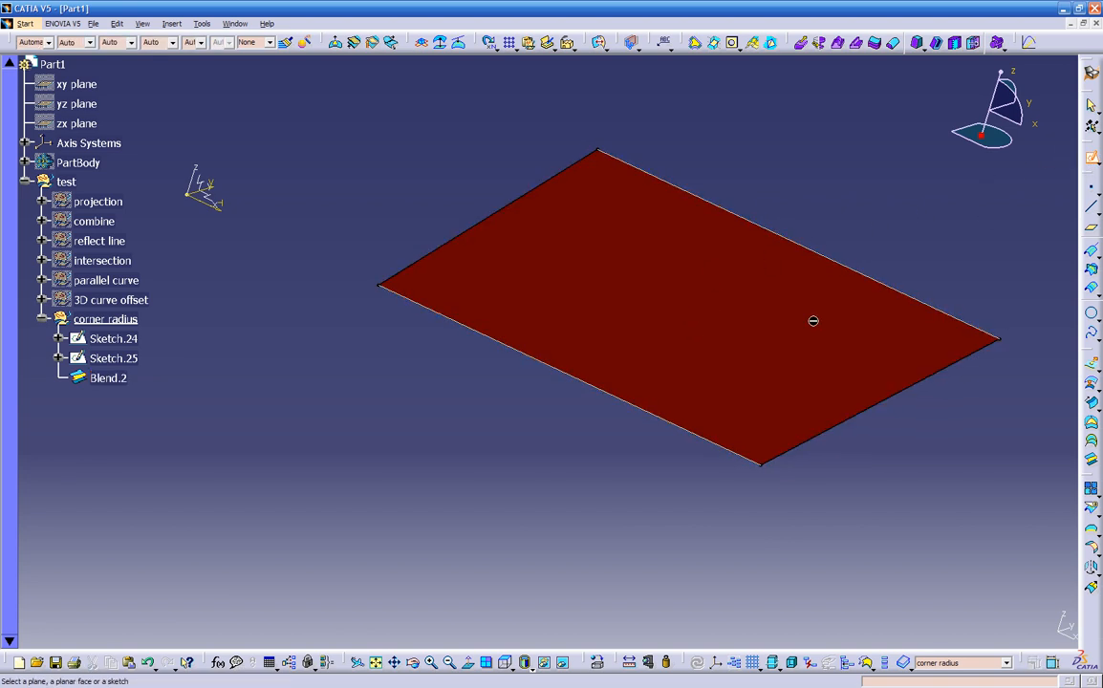
click(736, 321)
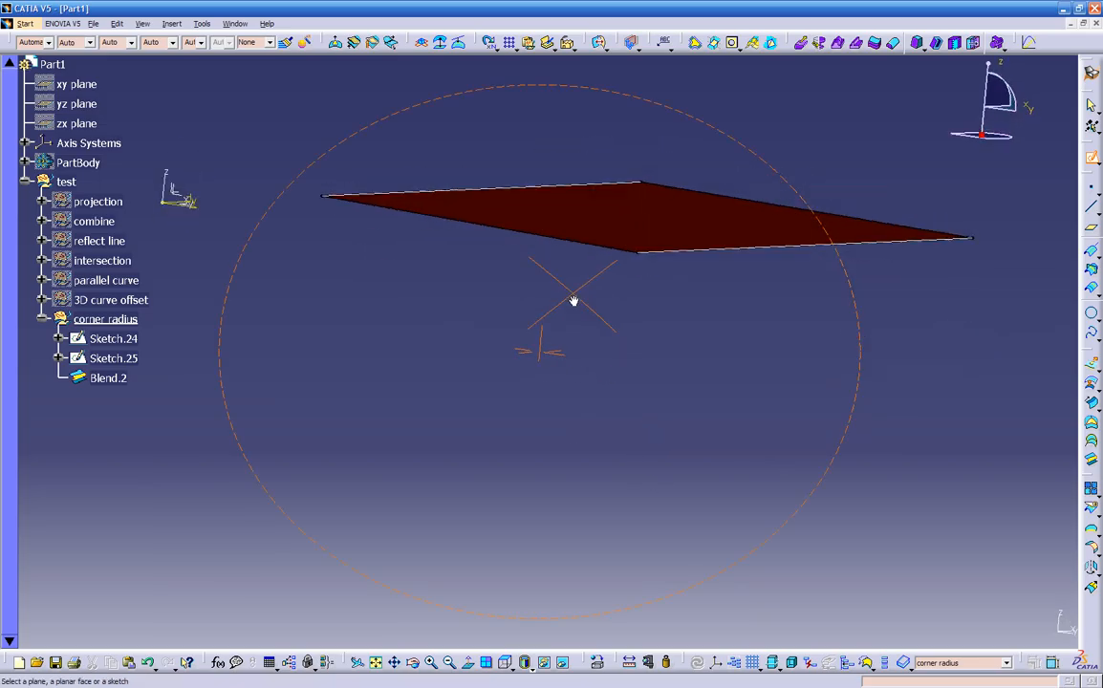
middle_drag(570, 329, 590, 252)
middle_drag(428, 351, 479, 452)
mouse_move(528, 290)
middle_down()
mouse_move(525, 386)
mouse_move(567, 278)
mouse_move(525, 244)
mouse_move(534, 207)
mouse_move(546, 329)
mouse_move(559, 323)
middle_up()
click(264, 278)
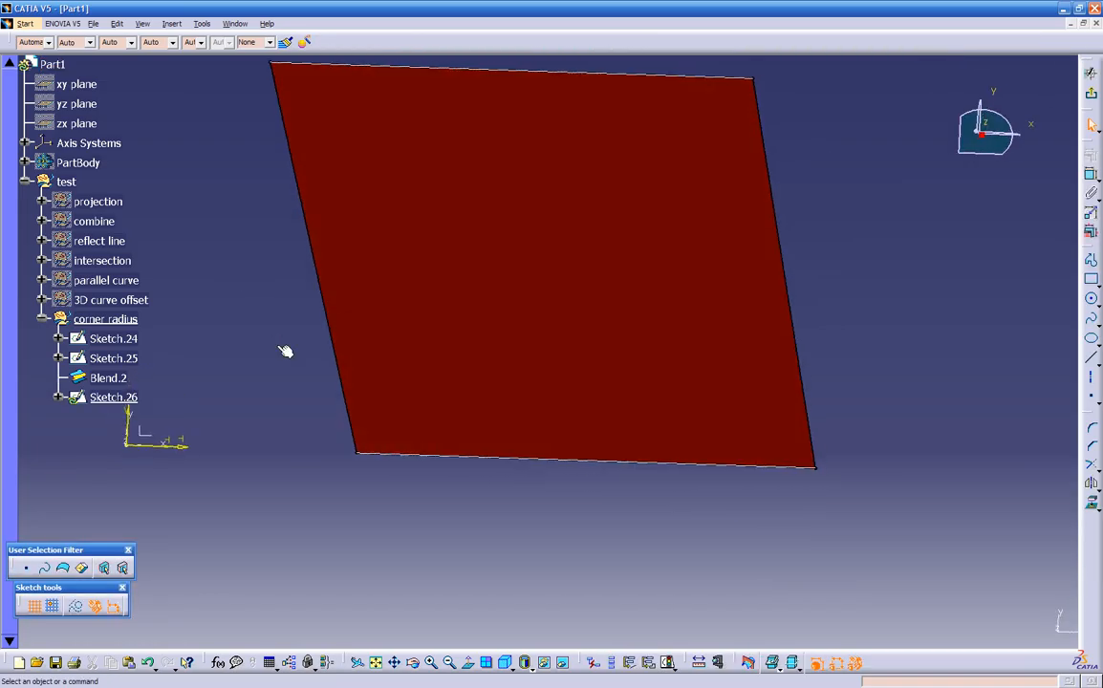
Sketch a closed, irregular spline through ten points inside the blend surface's outline and exit the sketch.
click(1092, 324)
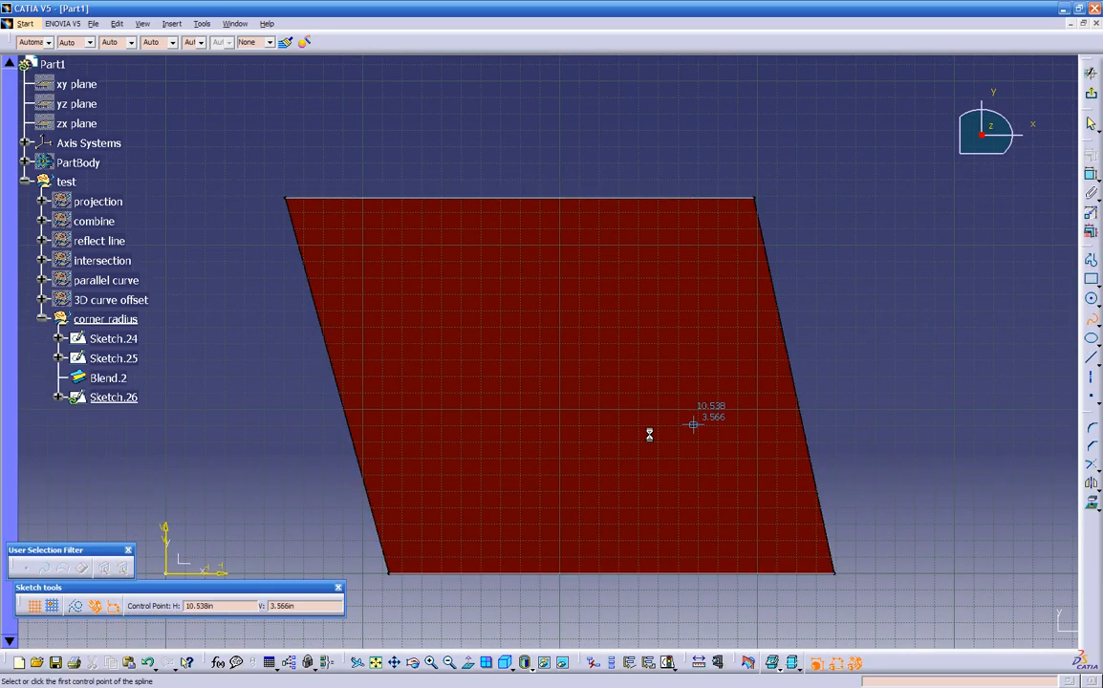
click(518, 519)
click(697, 544)
click(727, 447)
click(732, 379)
click(711, 285)
click(648, 271)
click(496, 233)
click(399, 252)
click(379, 390)
click(426, 471)
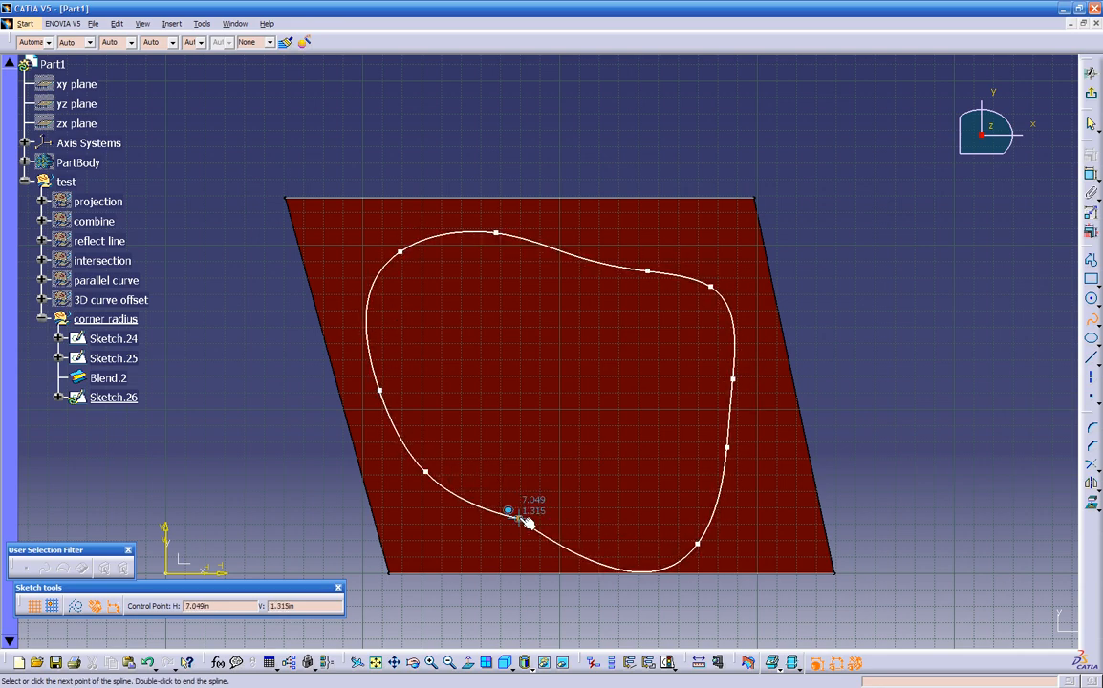
click(521, 519)
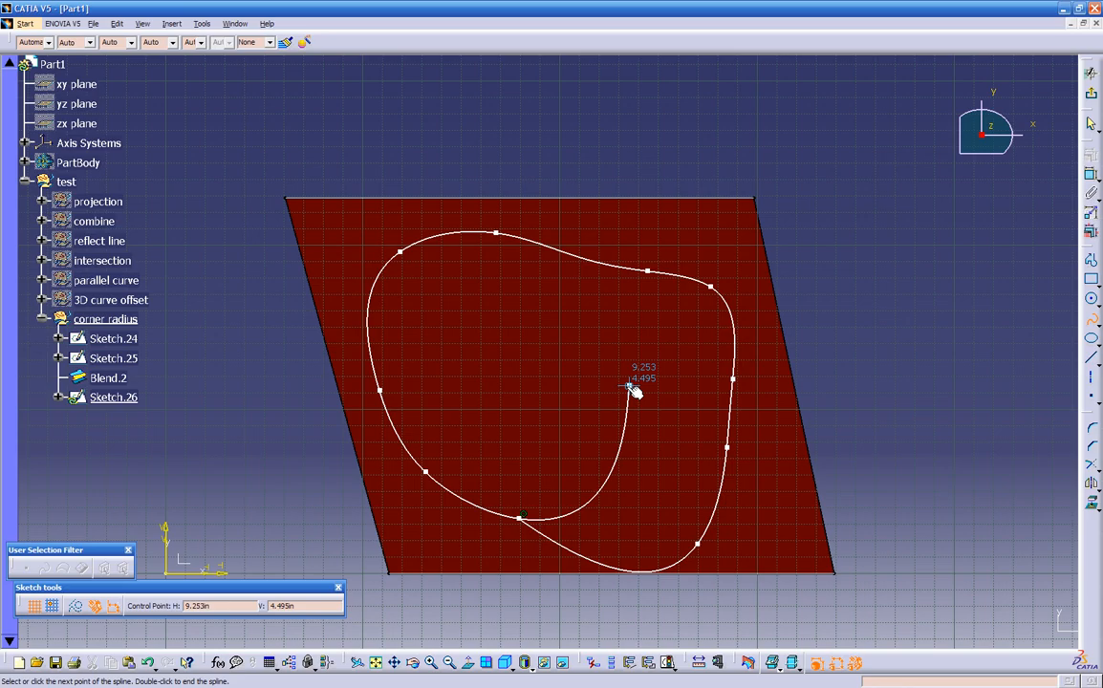
key(Escape)
click(920, 233)
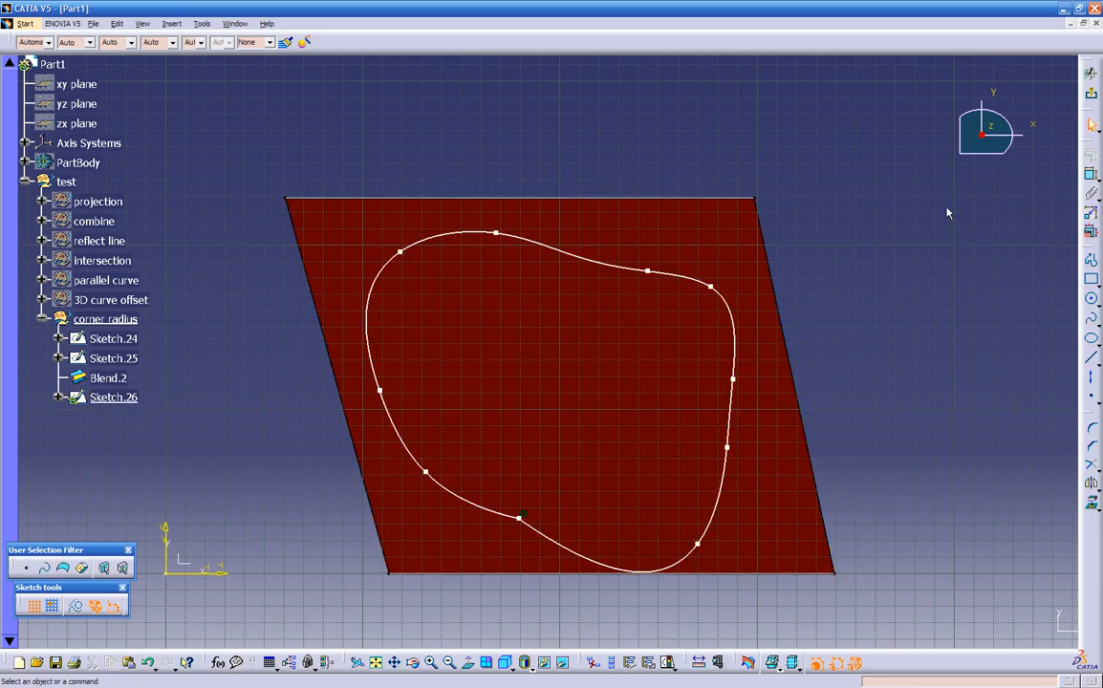
click(1091, 73)
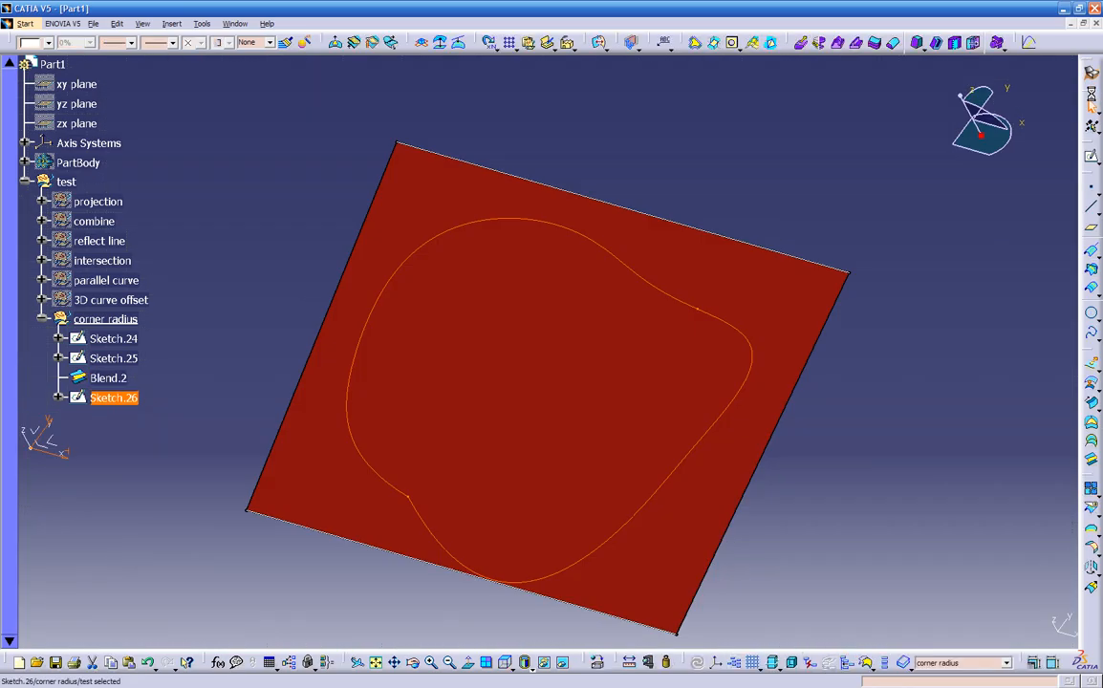
mouse_move(812, 466)
middle_down()
mouse_move(386, 500)
mouse_move(451, 437)
middle_up()
double_click(457, 407)
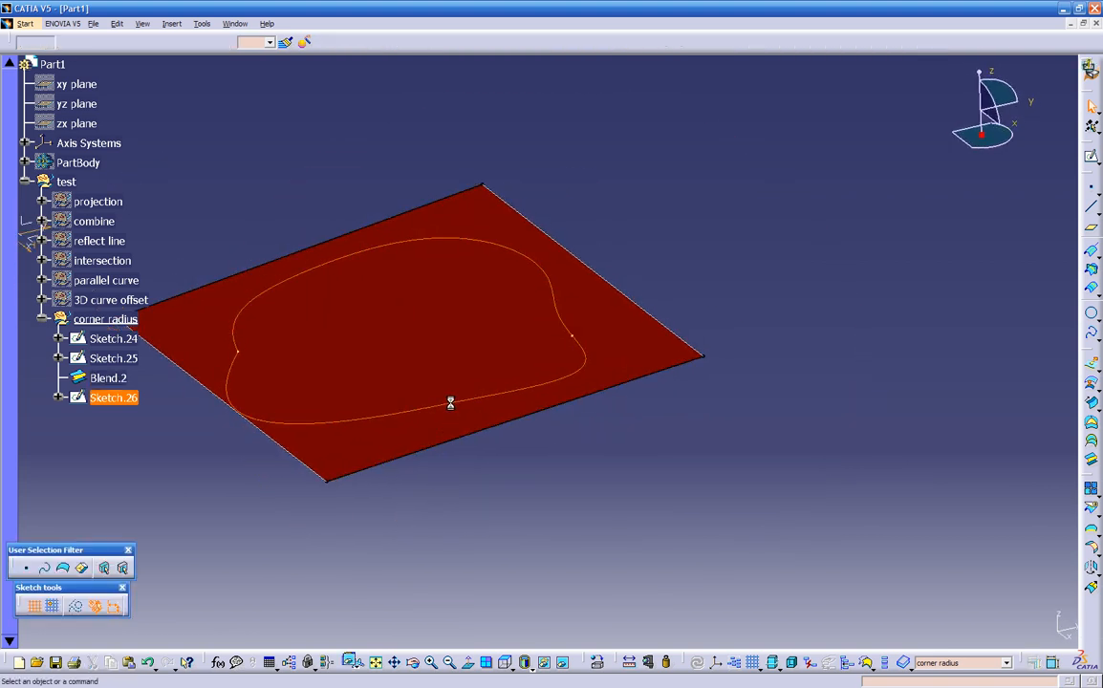
middle_drag(517, 320, 540, 224)
click(592, 431)
mouse_move(583, 418)
middle_down()
mouse_move(636, 369)
mouse_move(568, 418)
middle_up()
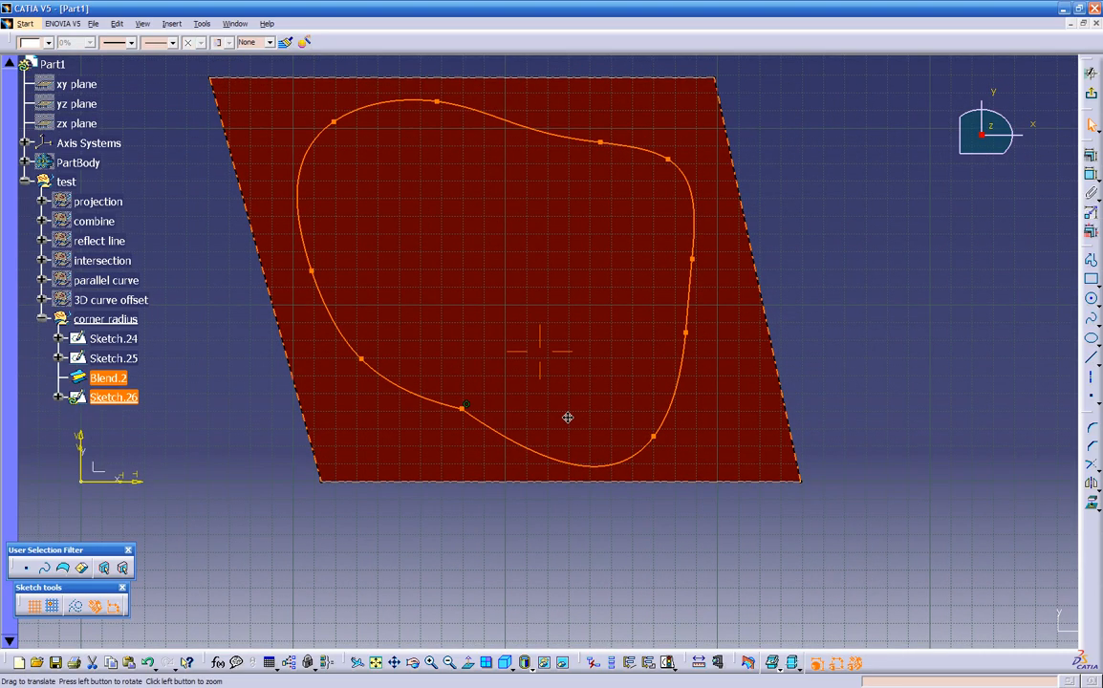
click(896, 370)
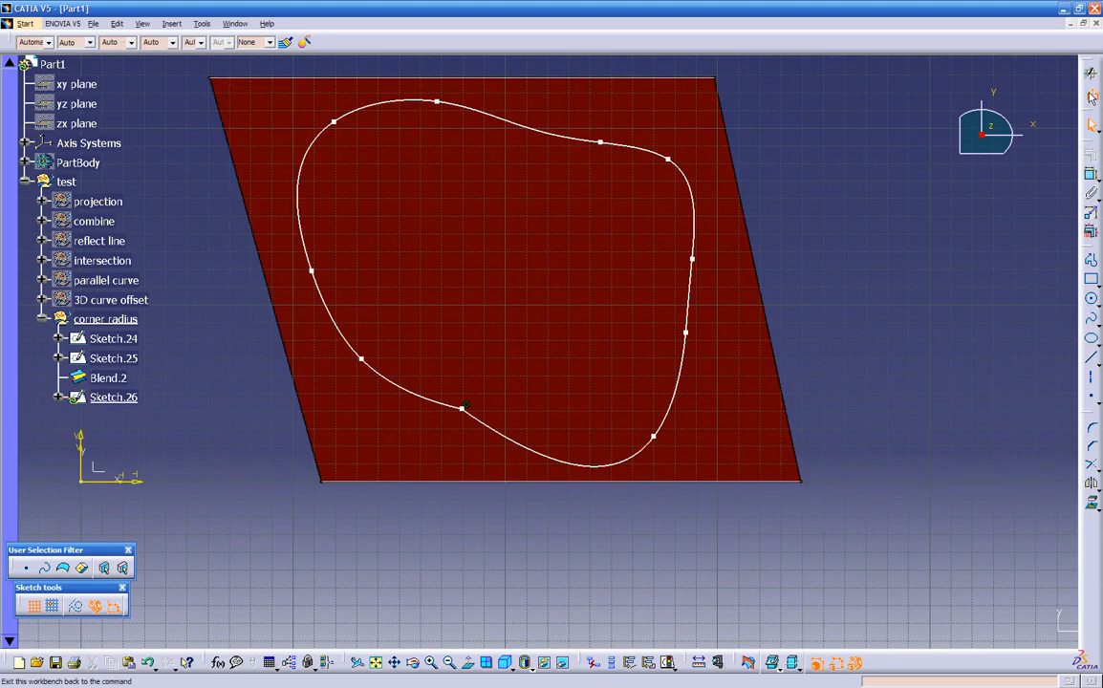
click(1091, 127)
Try a 1 in bump on the blend surface, limited by the closed spline, with the surface's corner vertex as the deformation center.
click(611, 517)
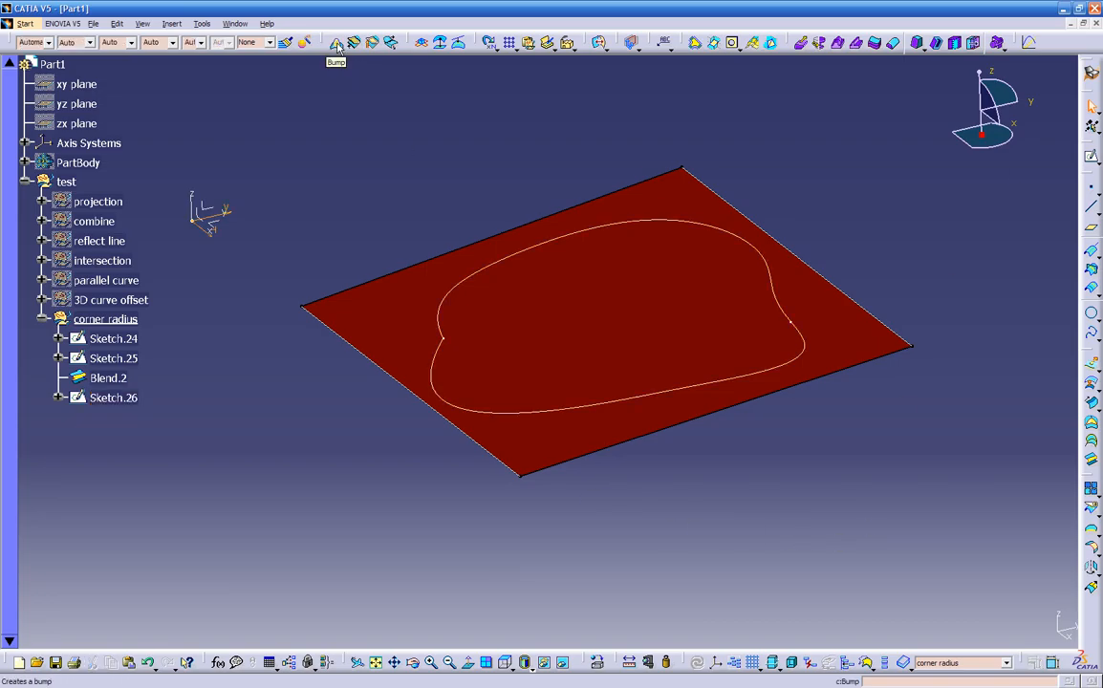
key(Return)
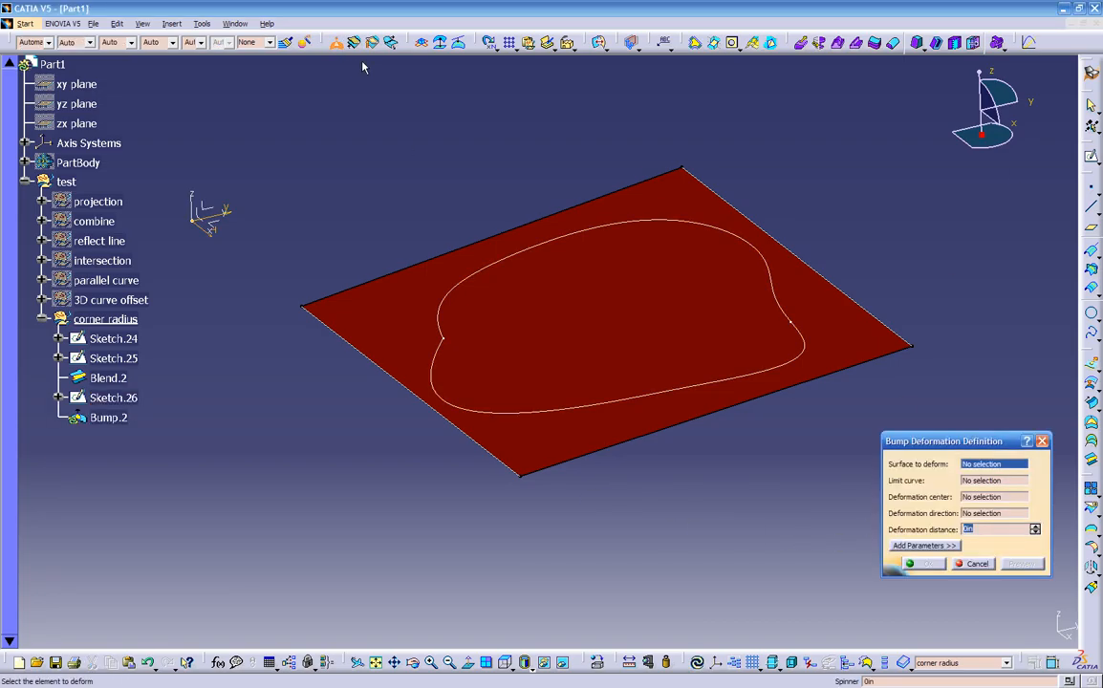
click(573, 327)
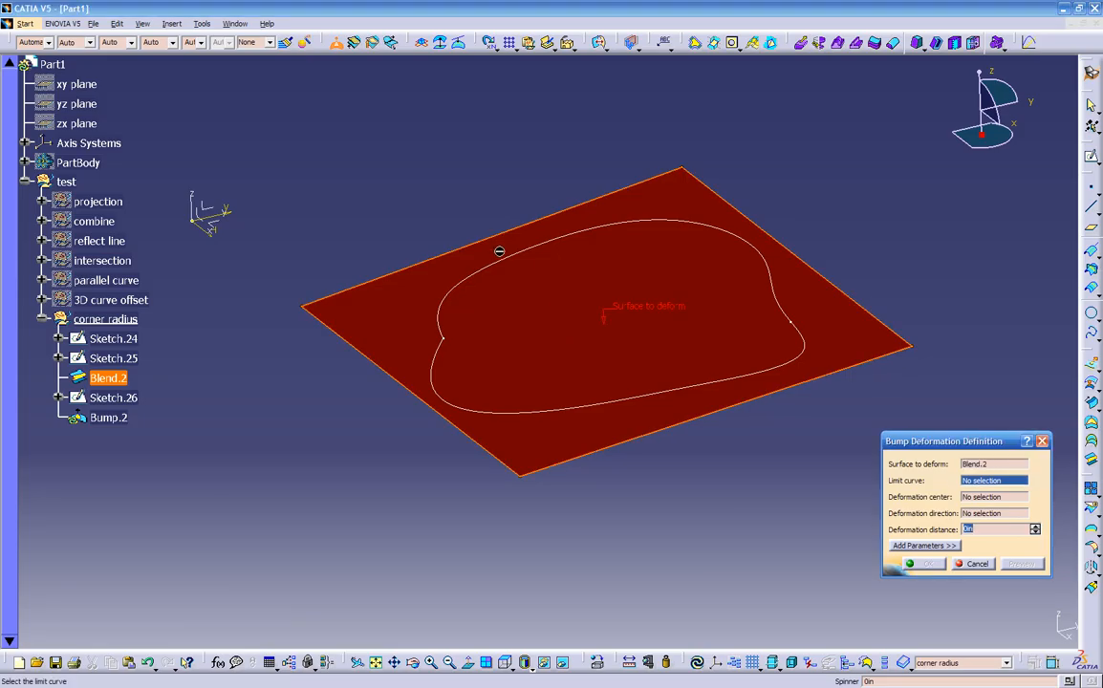
click(504, 260)
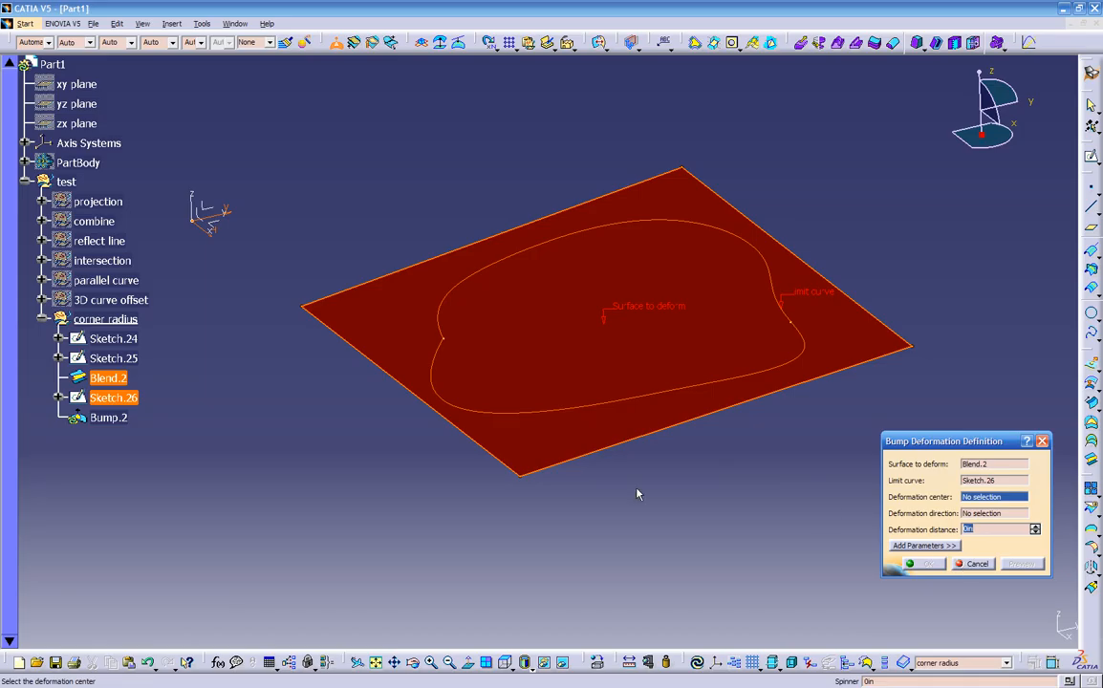
click(519, 475)
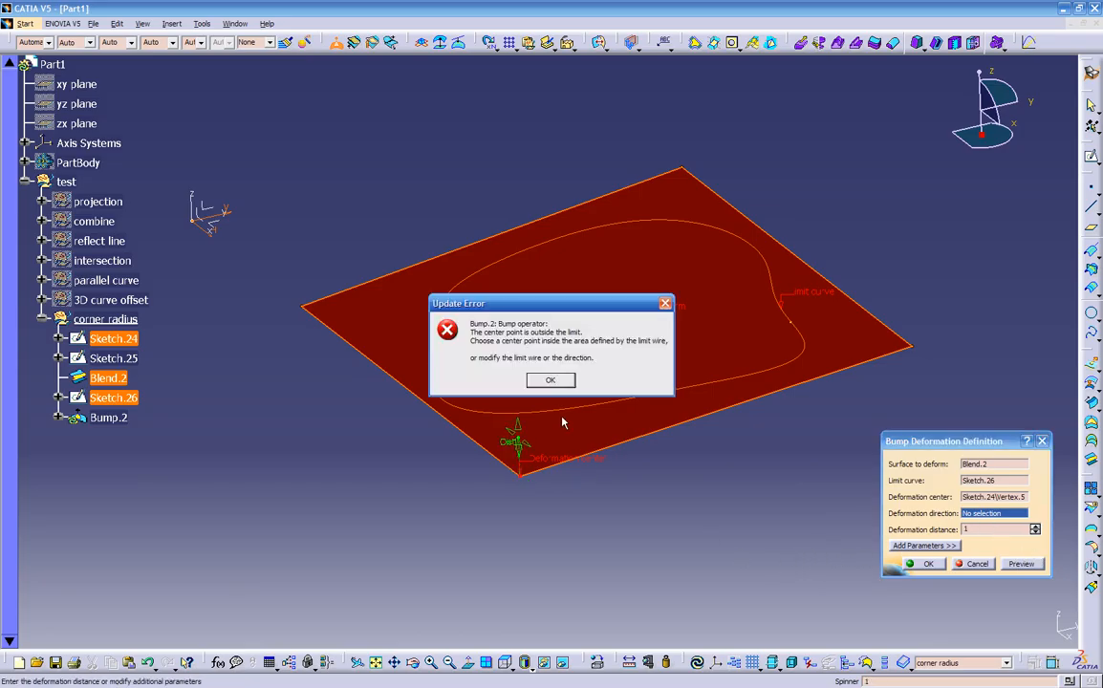
click(557, 383)
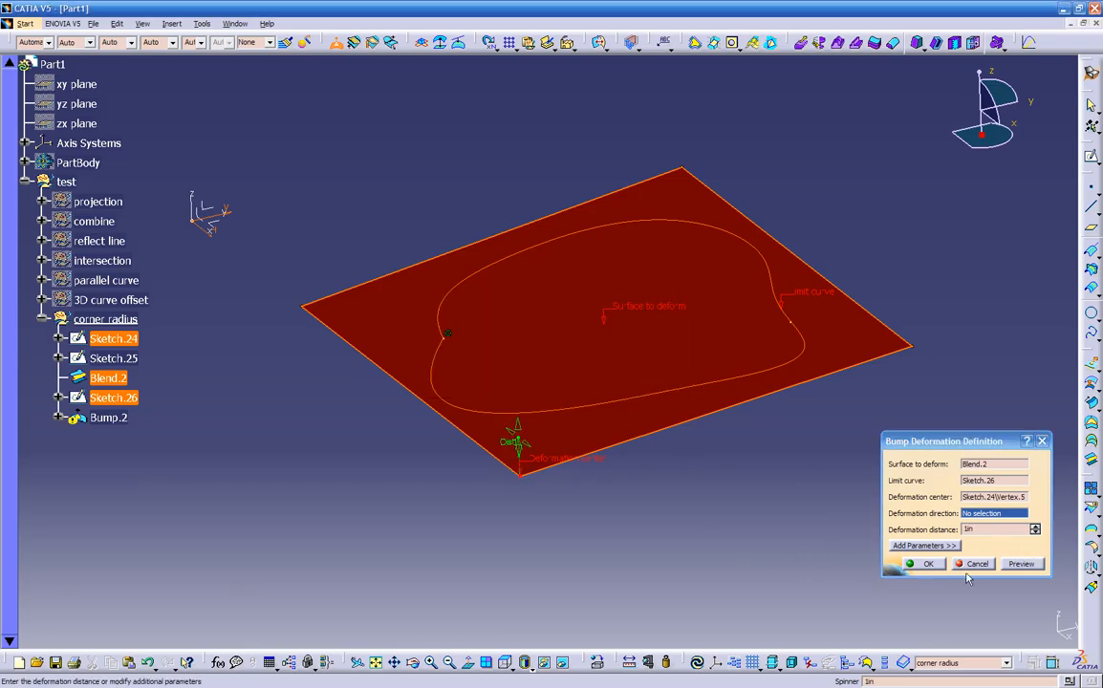
click(974, 564)
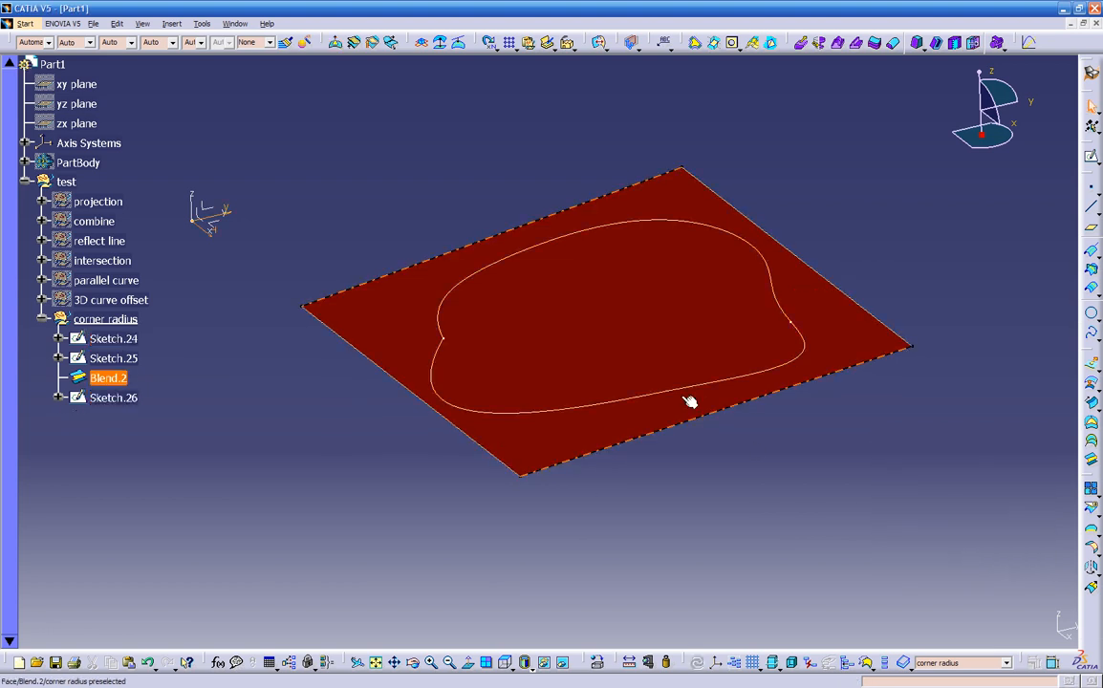
Create a plane offset above the absolute axis system's XY plane.
click(210, 218)
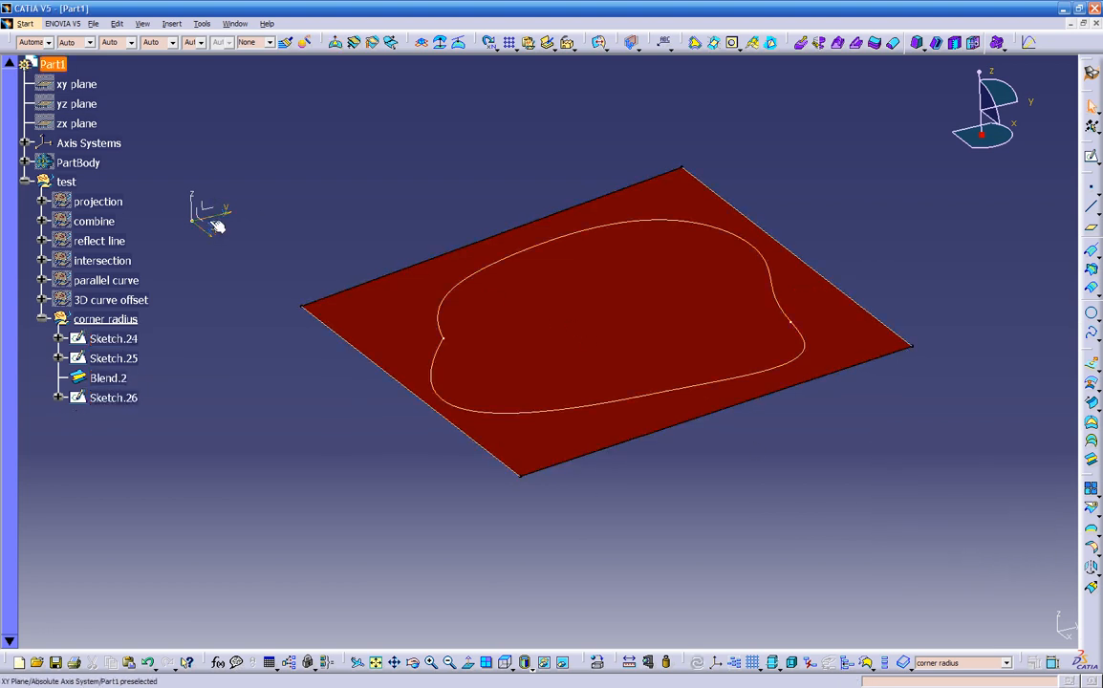
click(1091, 207)
click(224, 226)
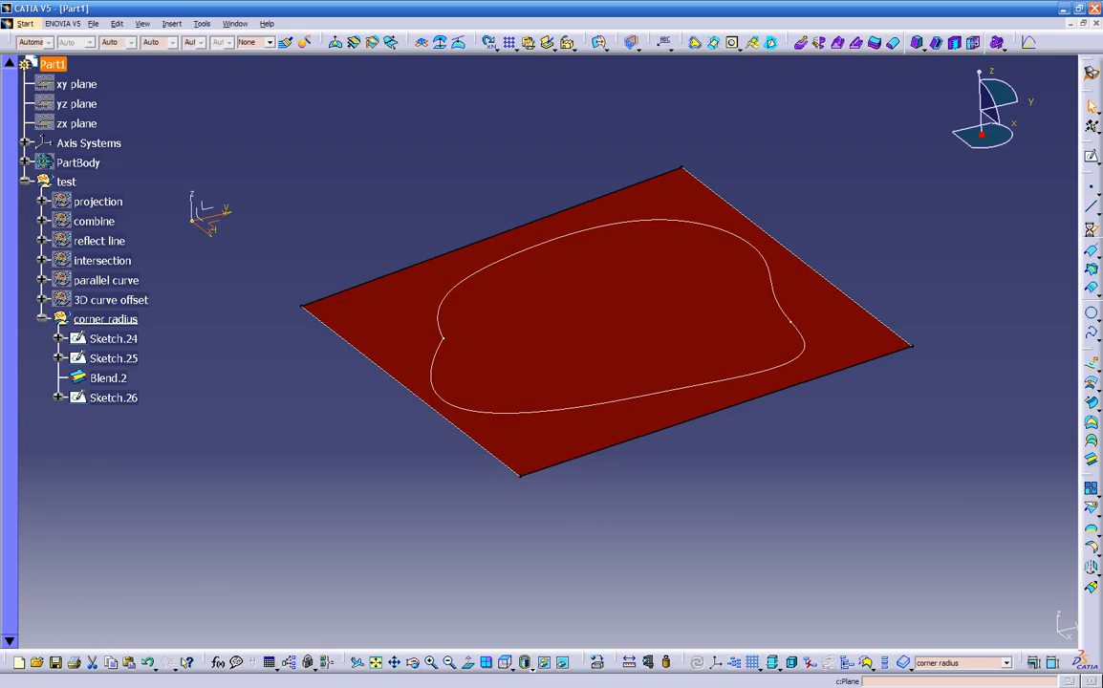
click(1090, 229)
middle_drag(645, 542, 511, 498)
click(961, 539)
mouse_move(667, 492)
middle_down()
mouse_move(670, 514)
mouse_move(660, 499)
middle_up()
click(947, 569)
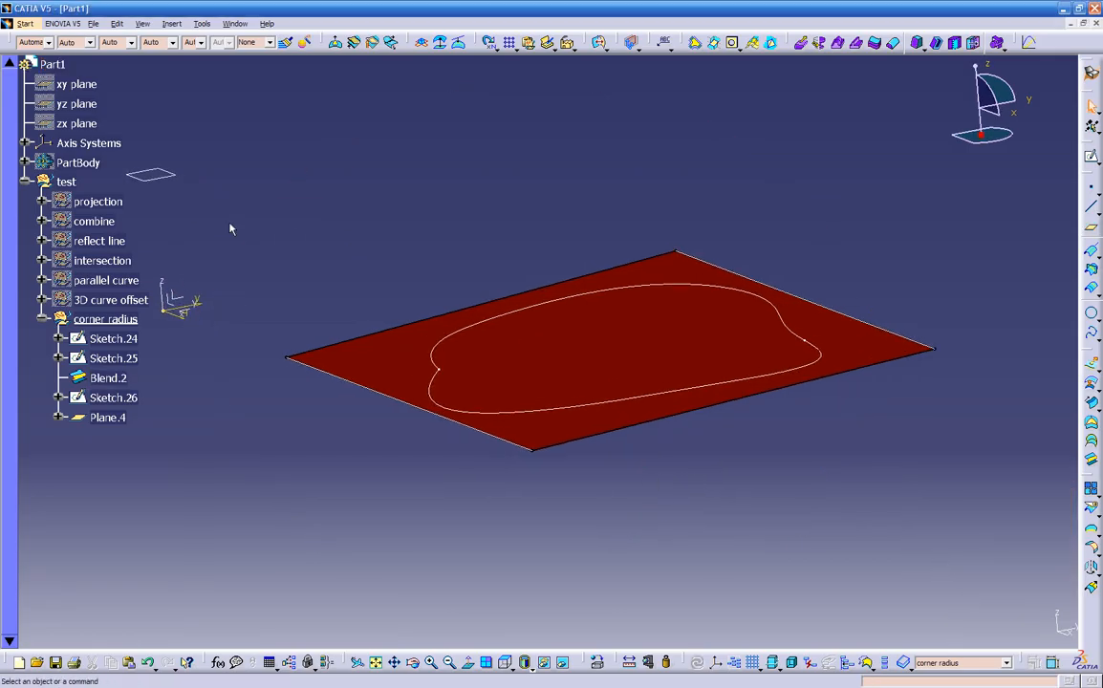
Place a point on the offset plane over the inside of the closed spline, at about H 8.068 in and V 4.597 in.
click(158, 175)
click(1092, 186)
click(676, 237)
middle_drag(608, 283, 563, 477)
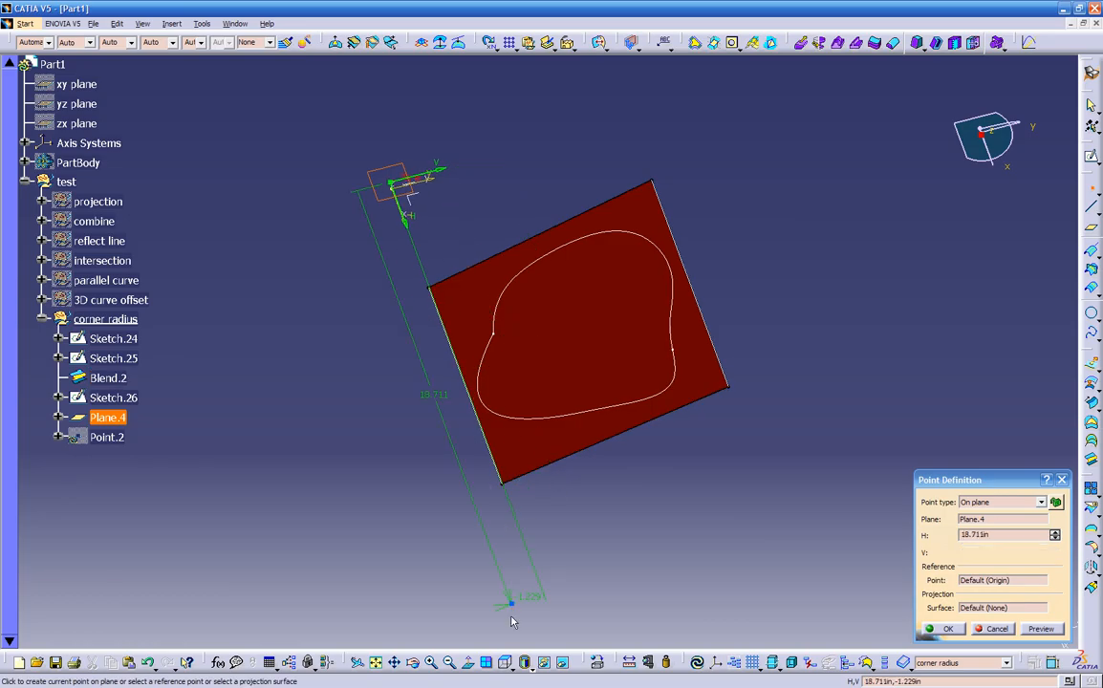
click(505, 662)
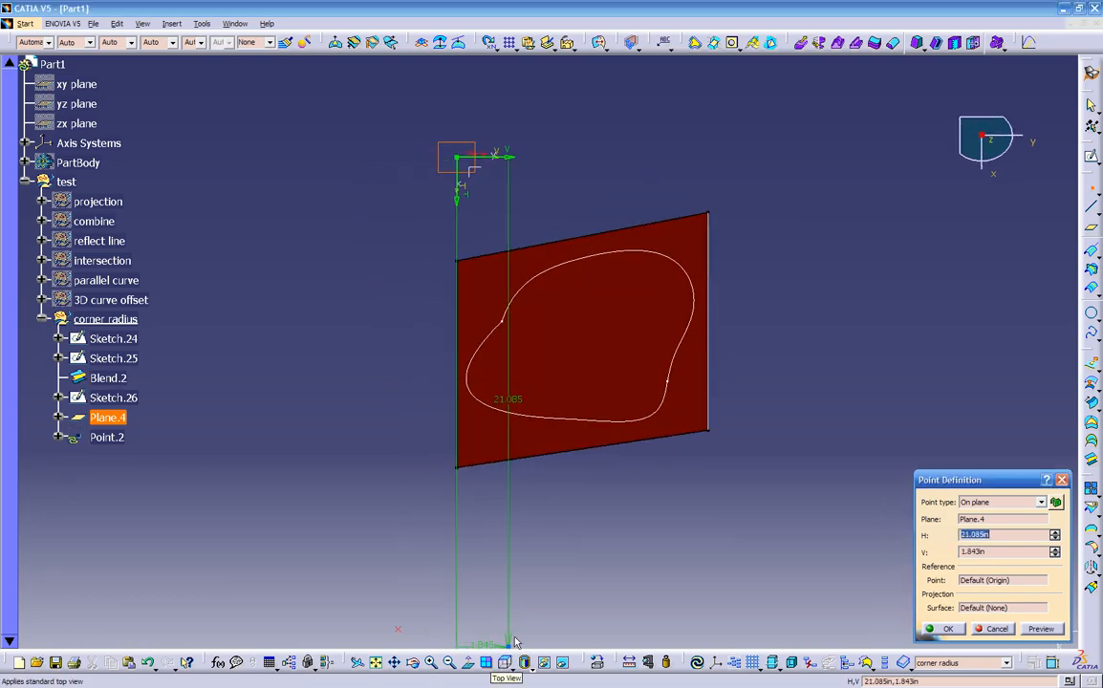
click(586, 344)
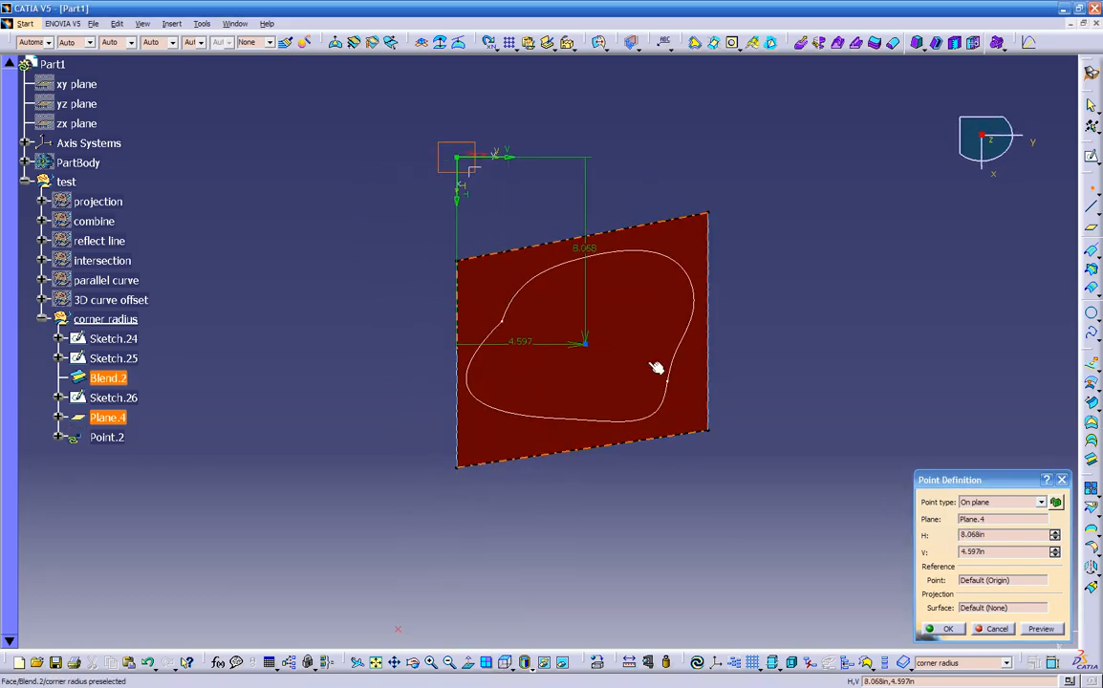
click(948, 630)
Set up a bump deformation on the blend surface, with the closed spline as limit curve and the offset-plane point as deformation center.
middle_drag(736, 531, 636, 457)
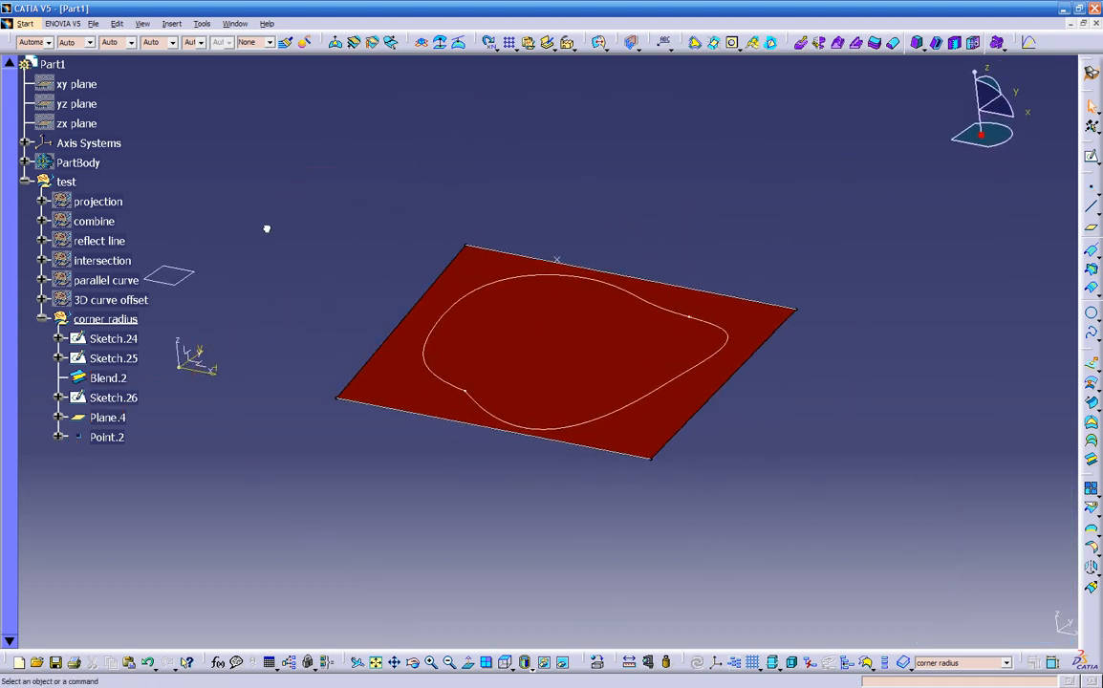
click(336, 42)
click(598, 339)
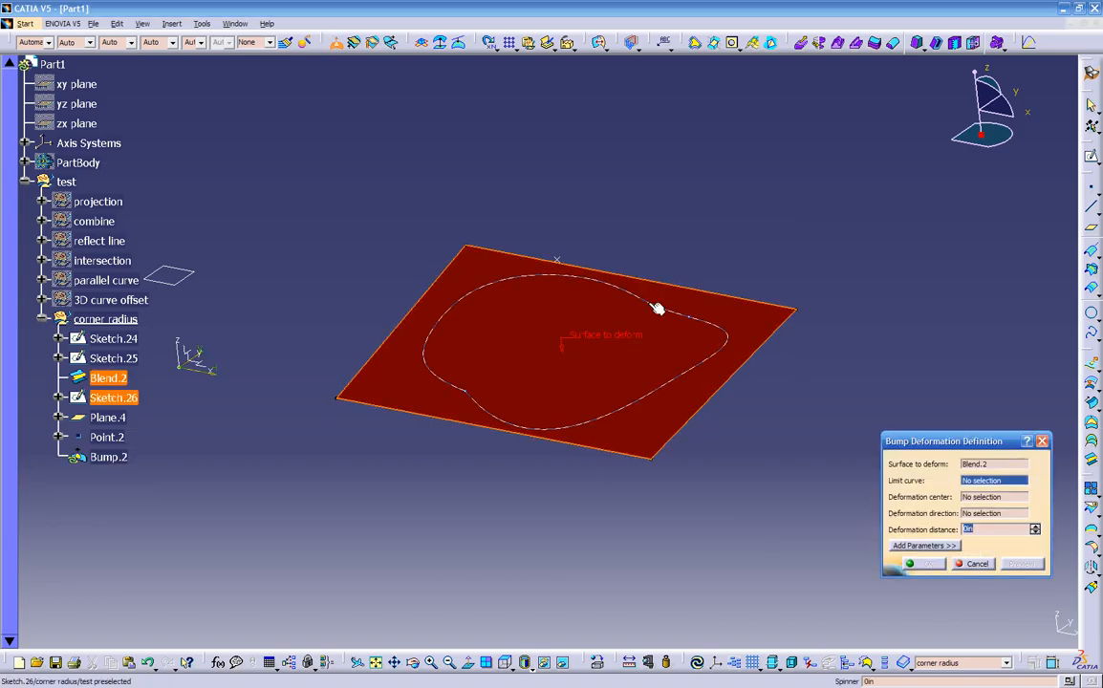
click(724, 331)
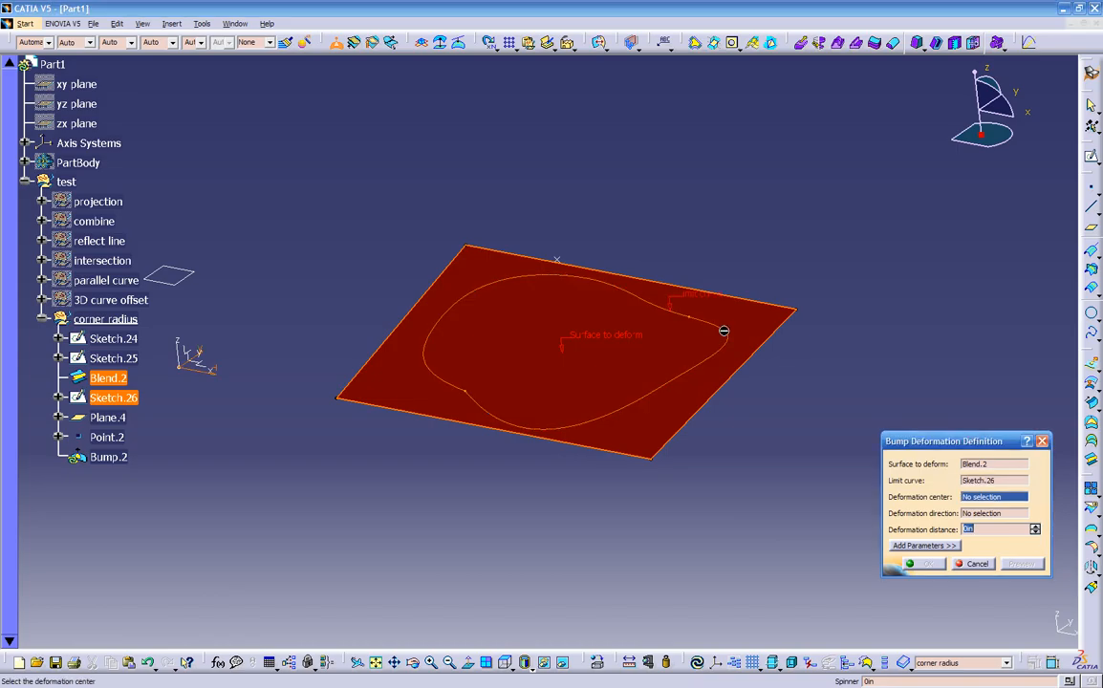
middle_drag(594, 527, 545, 475)
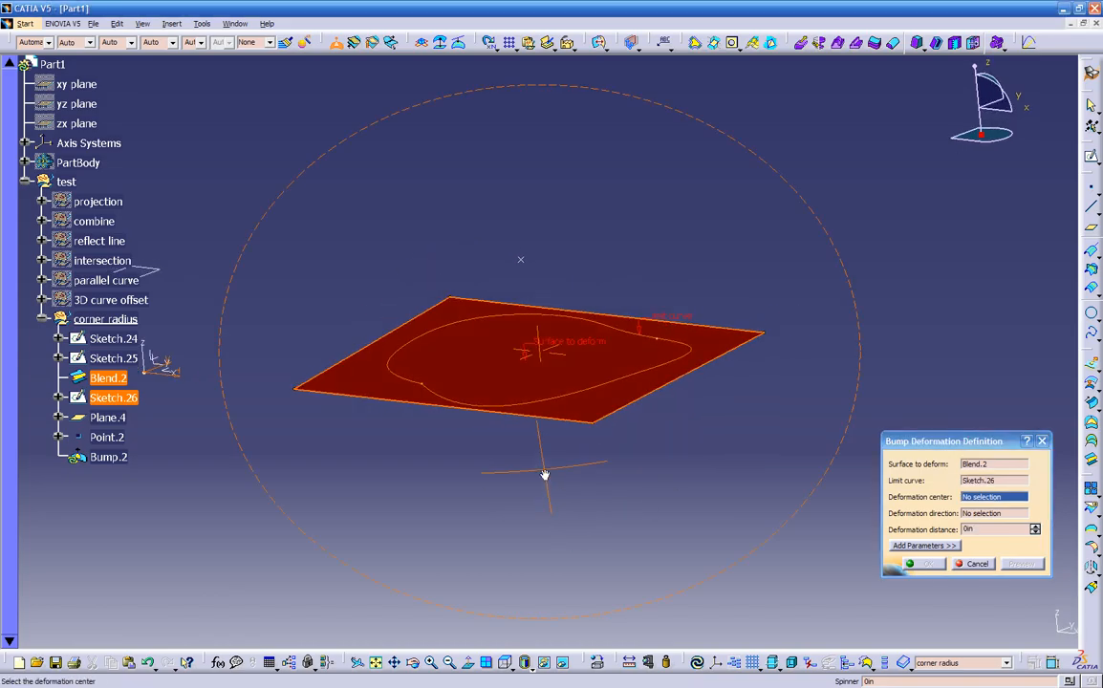
click(989, 514)
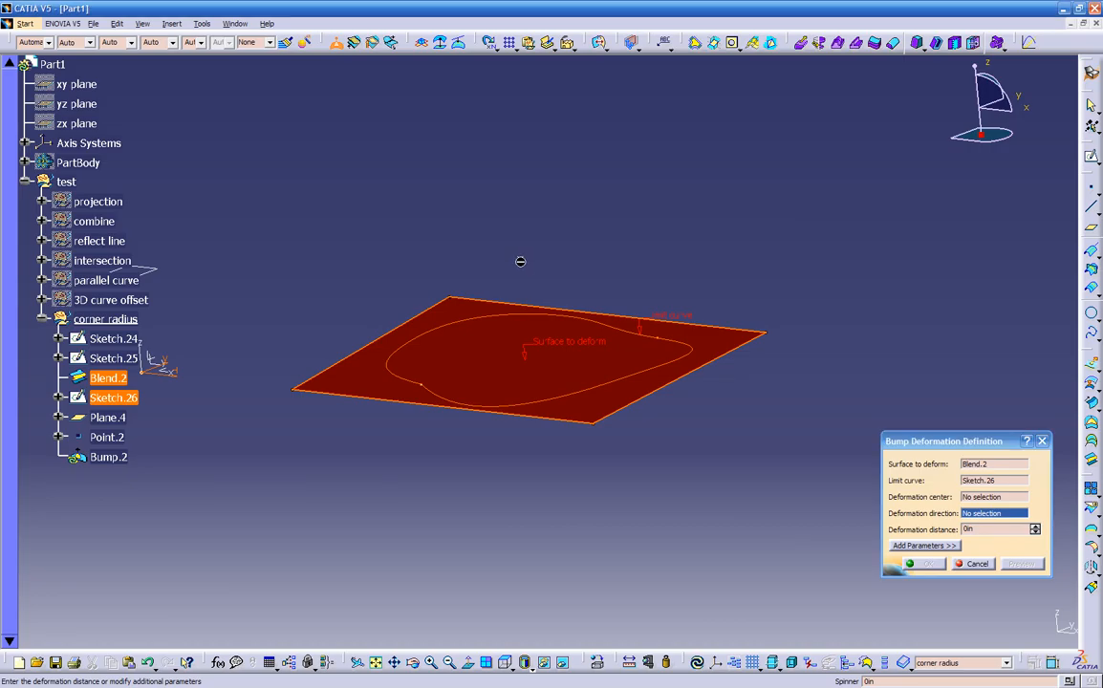
middle_drag(521, 279, 506, 229)
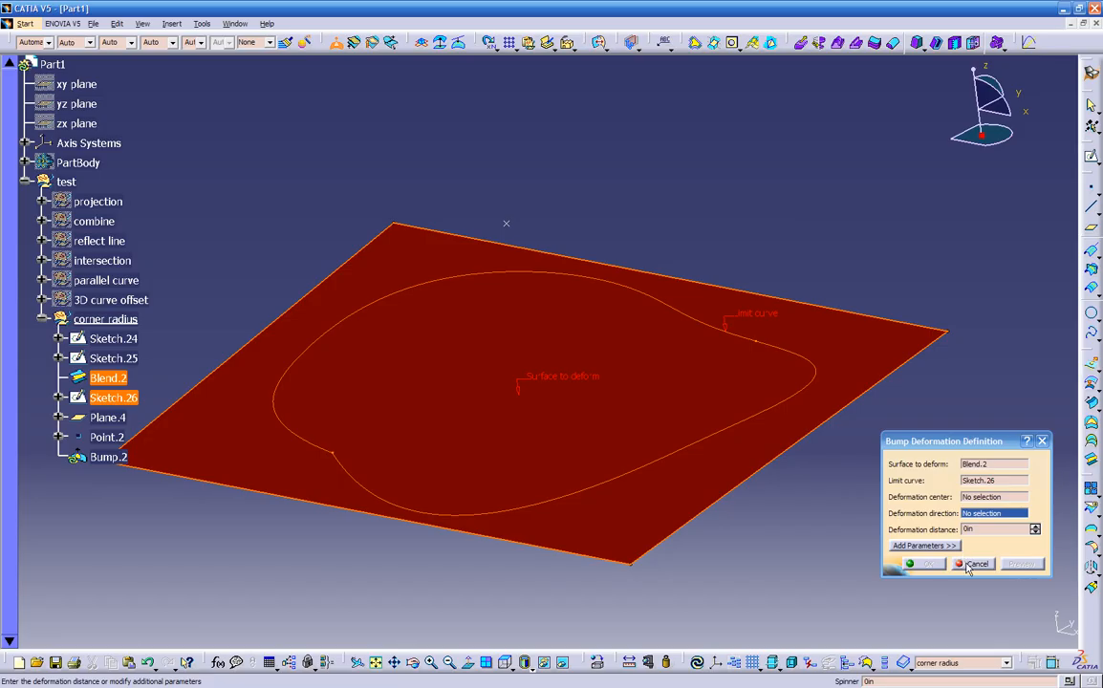
click(975, 498)
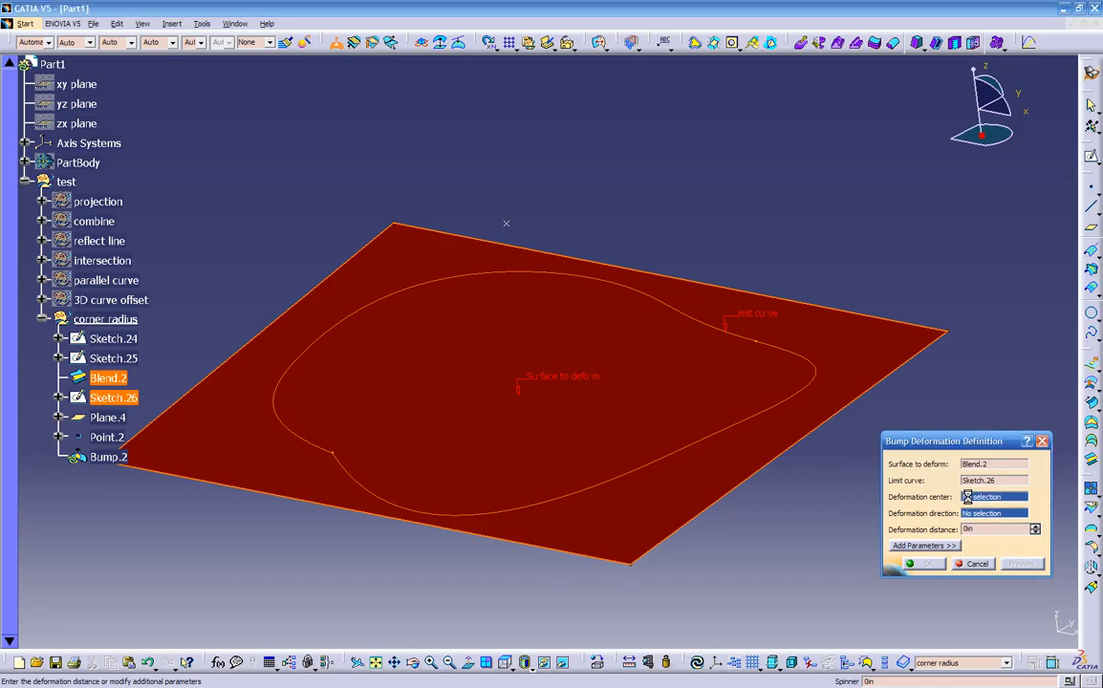
click(507, 224)
middle_drag(576, 463, 886, 590)
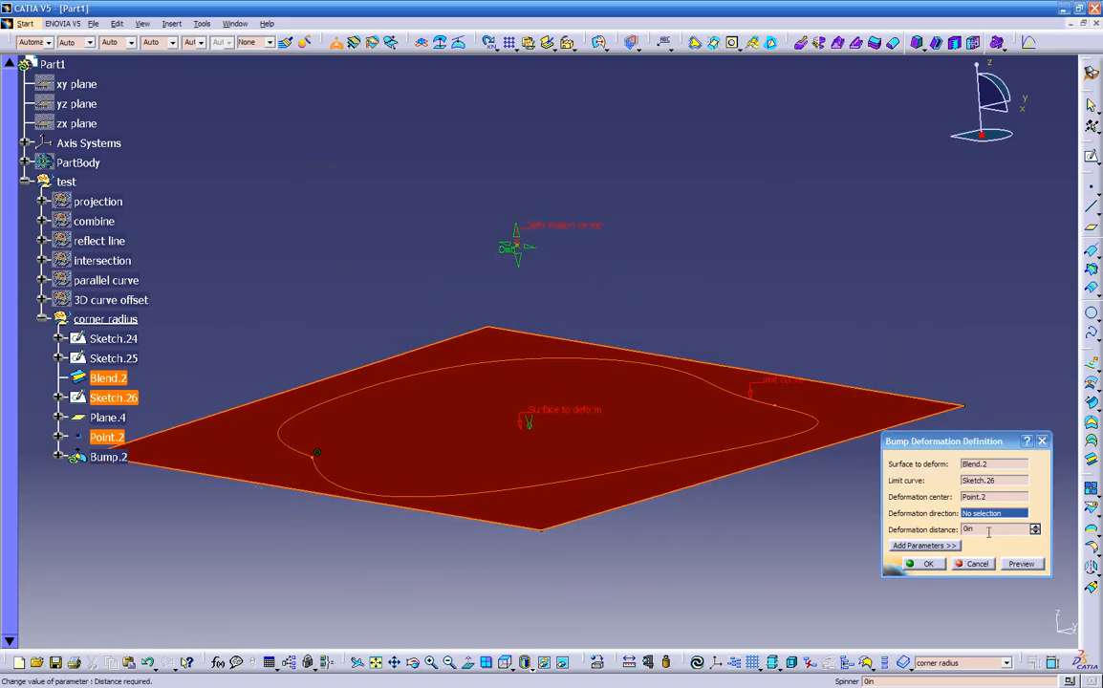
Use the offset plane as the bump's deformation direction, set the deformation distance to 2 in and create the bump.
middle_drag(657, 590, 613, 561)
click(176, 186)
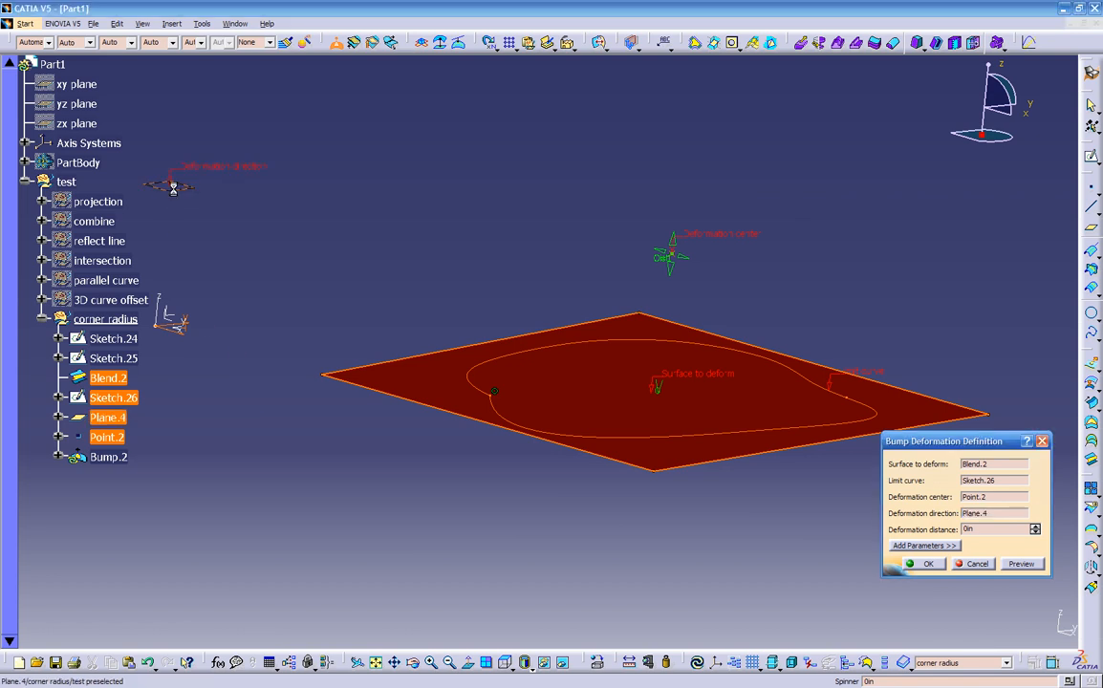
drag(990, 529, 946, 529)
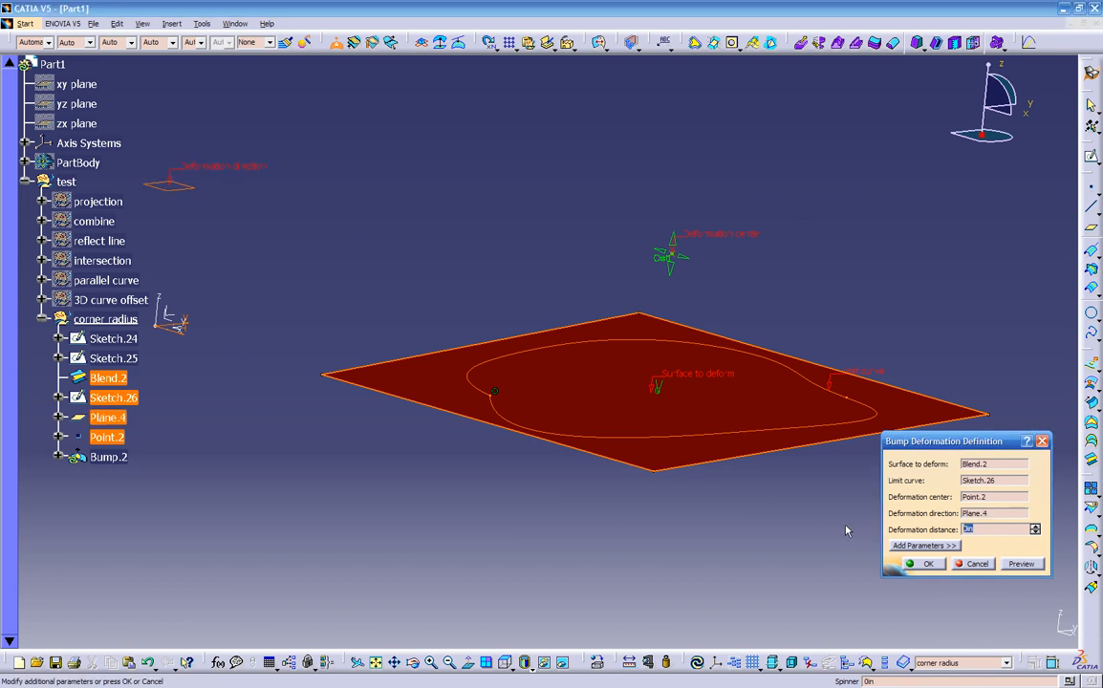
text(2)
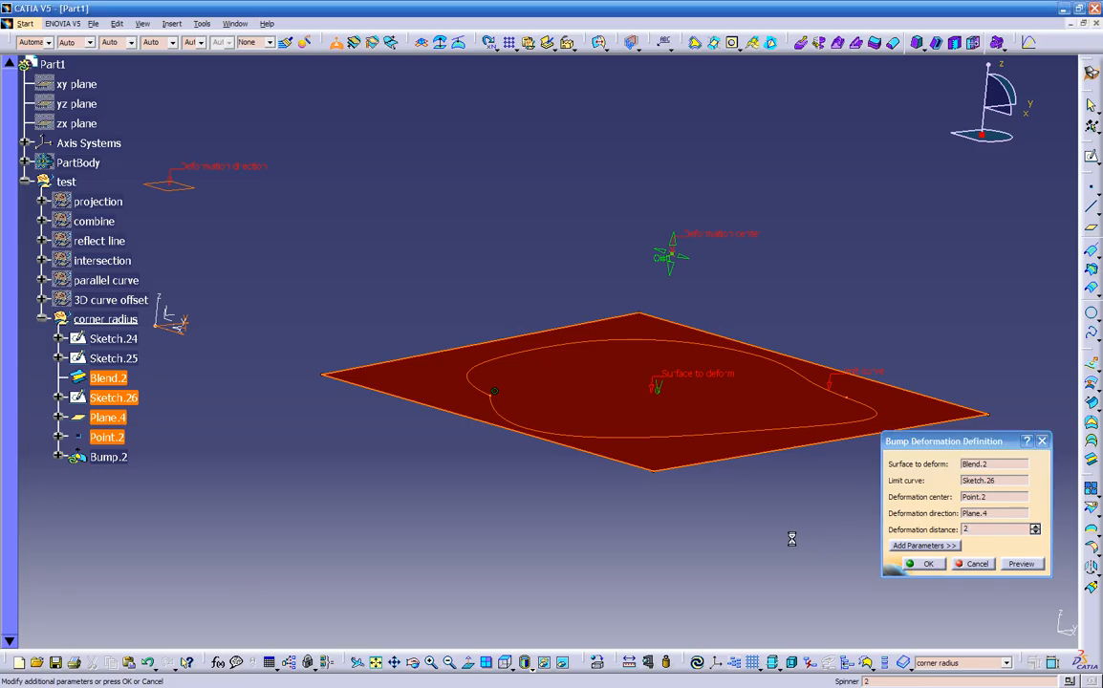
middle_drag(699, 539, 894, 519)
click(919, 564)
Color the bump surface's flat face outside the closed spline dark red.
middle_drag(664, 553, 413, 330)
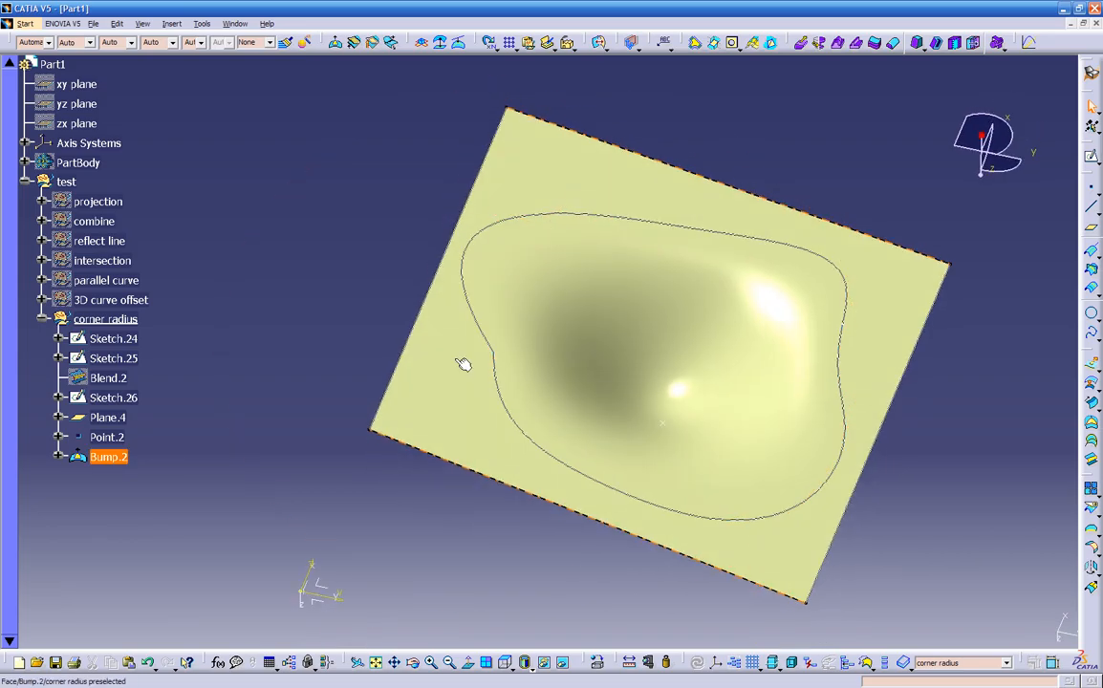
click(413, 329)
click(35, 42)
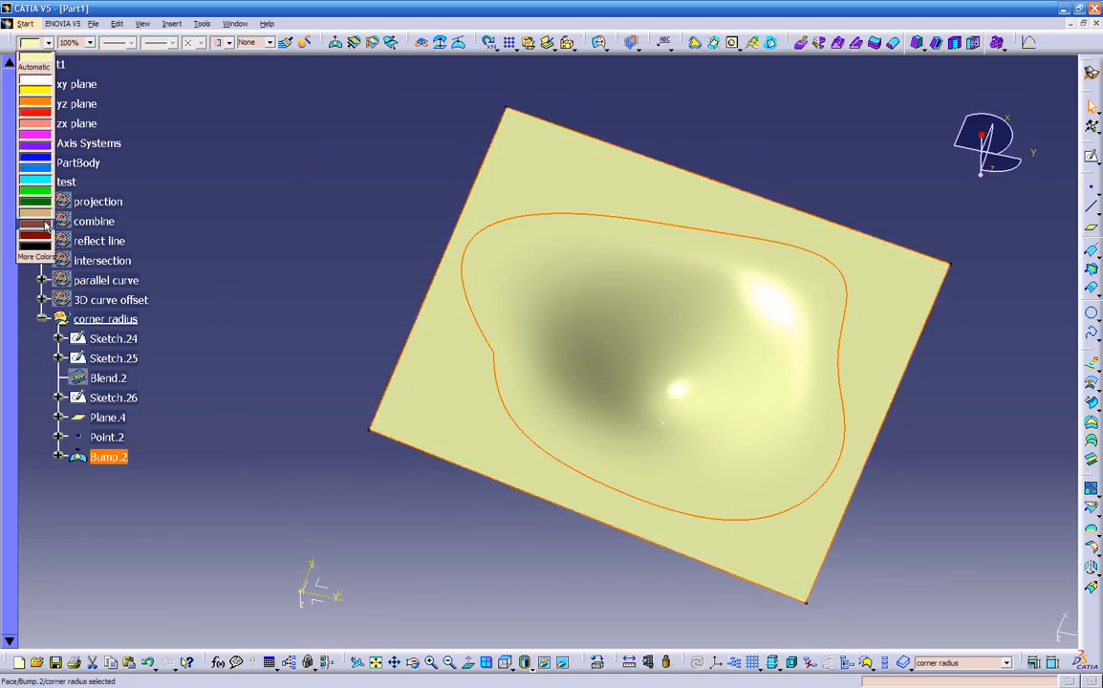
click(41, 237)
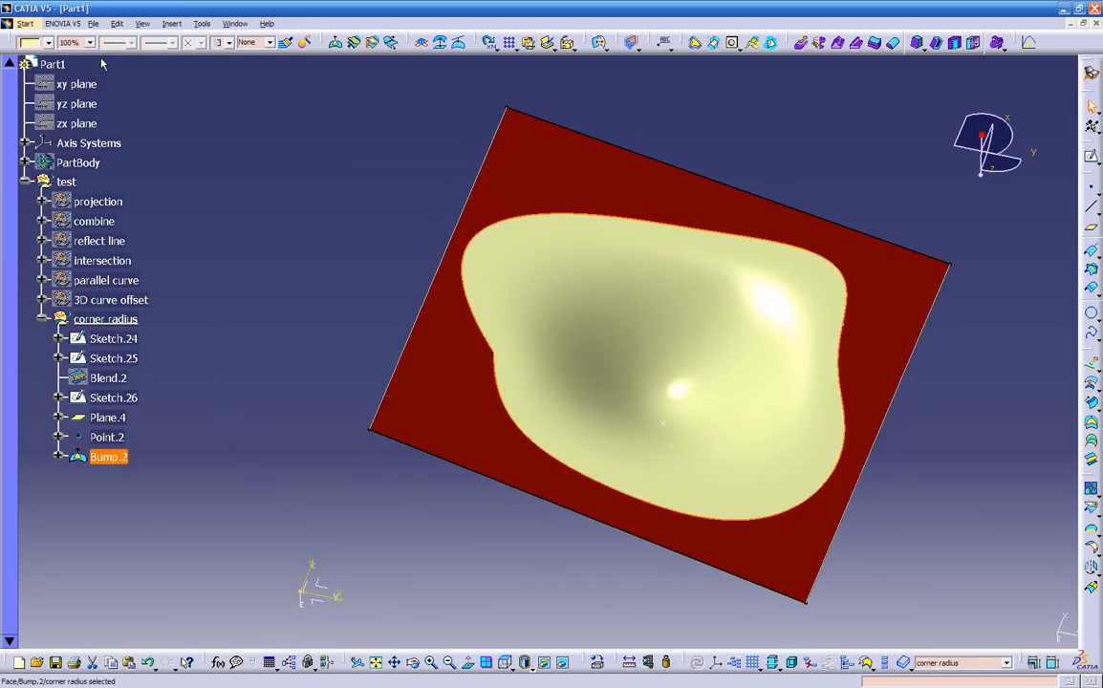
Color the bulging face inside the closed spline brown.
click(41, 44)
click(39, 197)
middle_drag(321, 383, 327, 319)
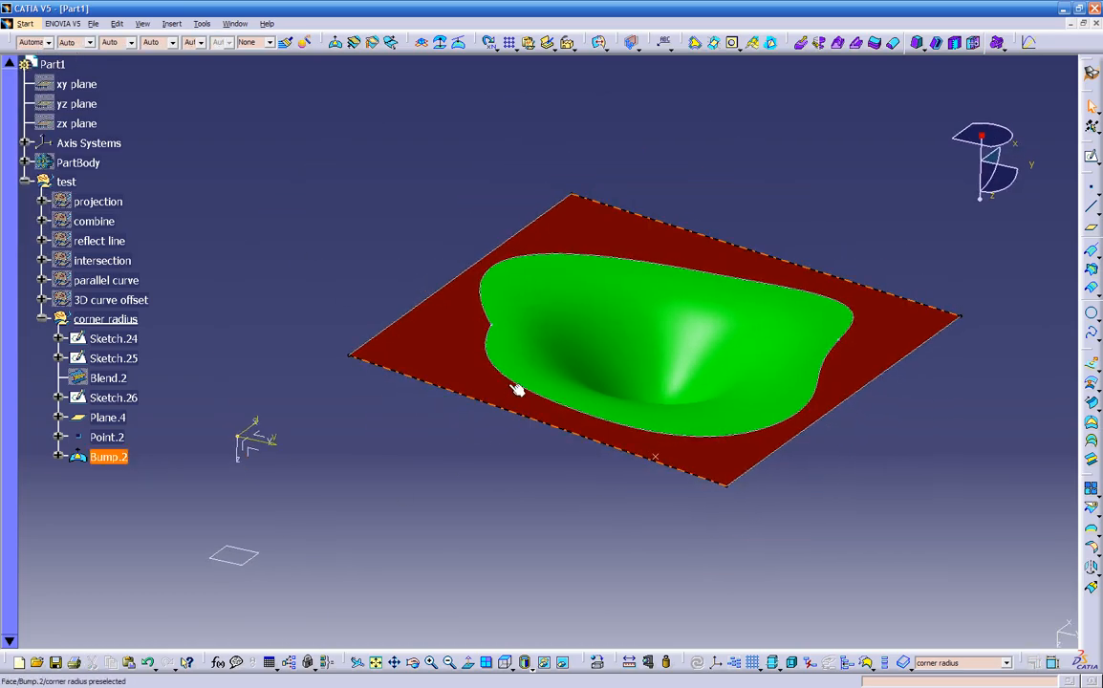
click(522, 427)
click(42, 55)
click(49, 44)
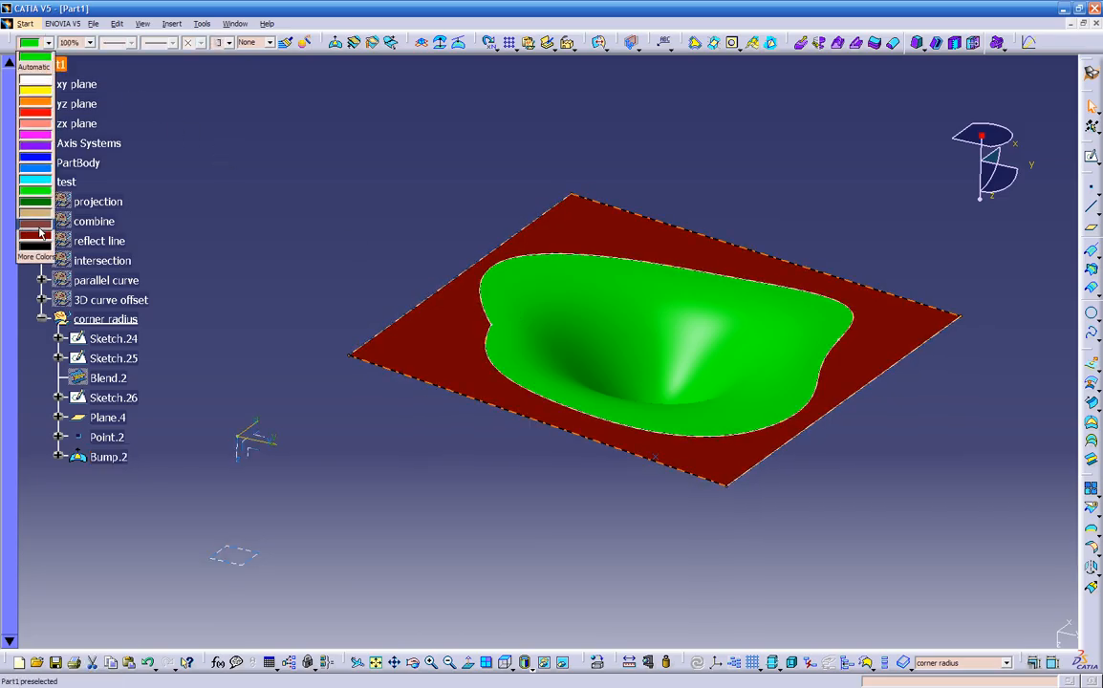
click(39, 234)
Hide the closed spline sketch and the deformation center point.
right_click(483, 303)
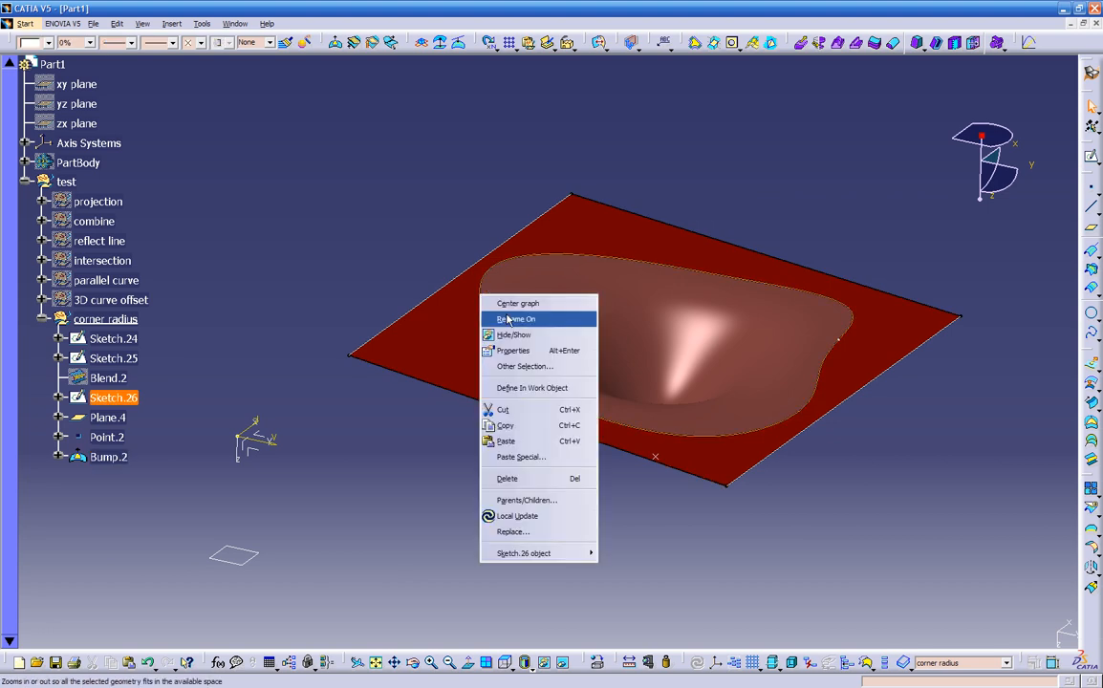
click(515, 338)
mouse_move(485, 449)
middle_down()
mouse_move(473, 450)
mouse_move(525, 513)
mouse_move(601, 552)
mouse_move(667, 414)
middle_up()
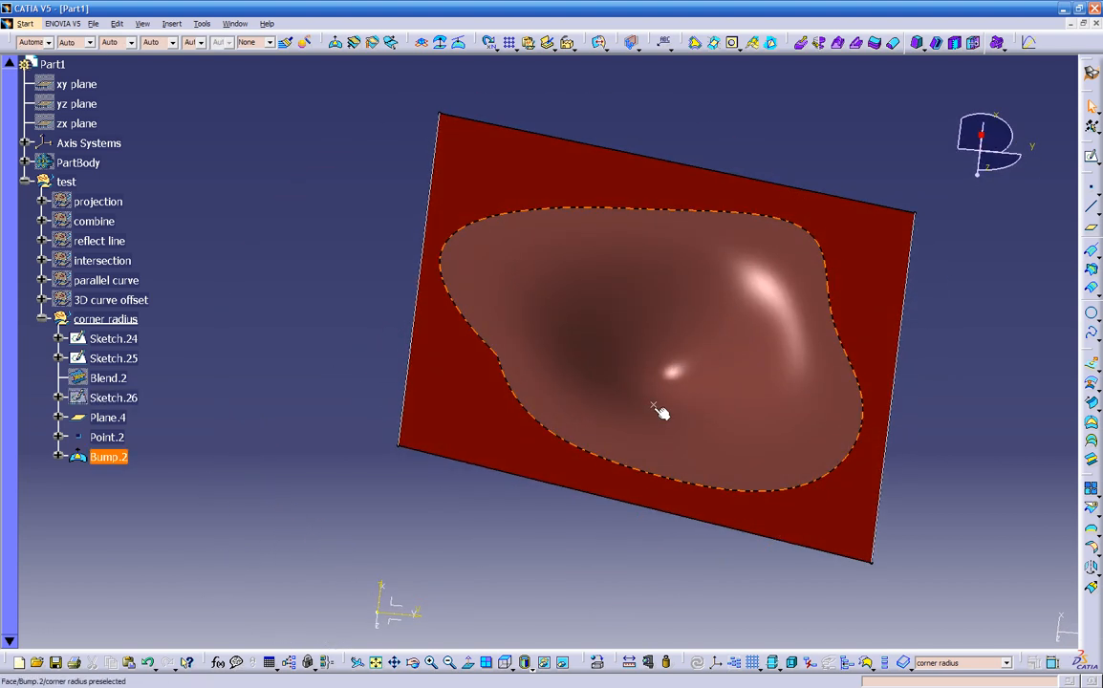
right_click(656, 410)
click(626, 444)
middle_drag(569, 513, 474, 425)
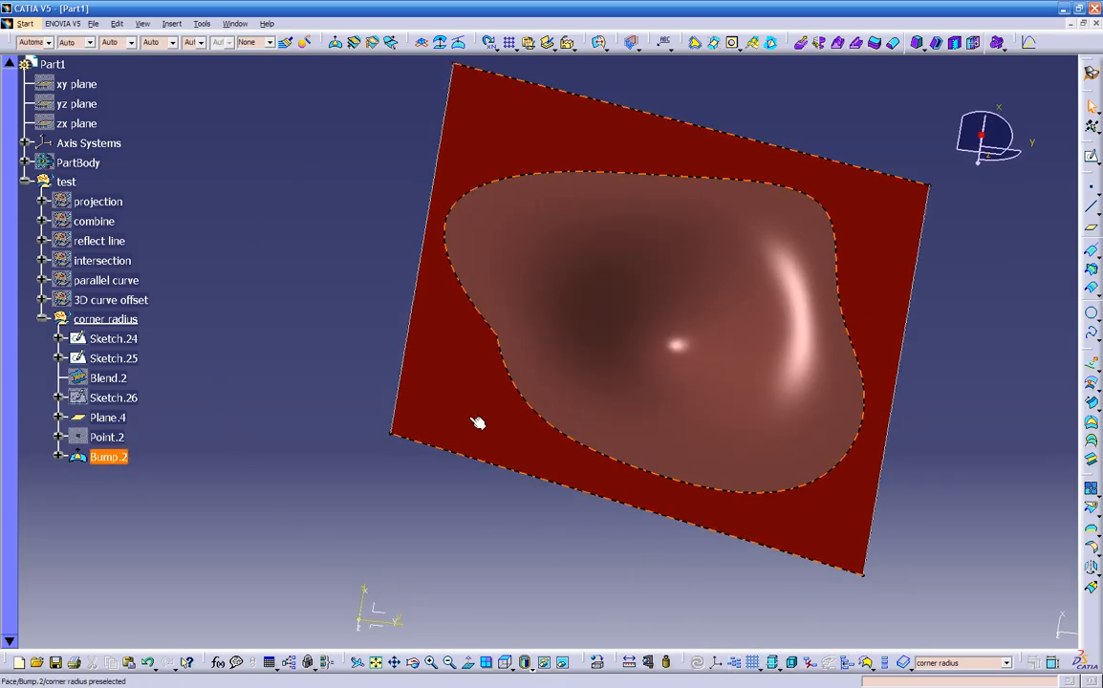
middle_drag(492, 508, 507, 582)
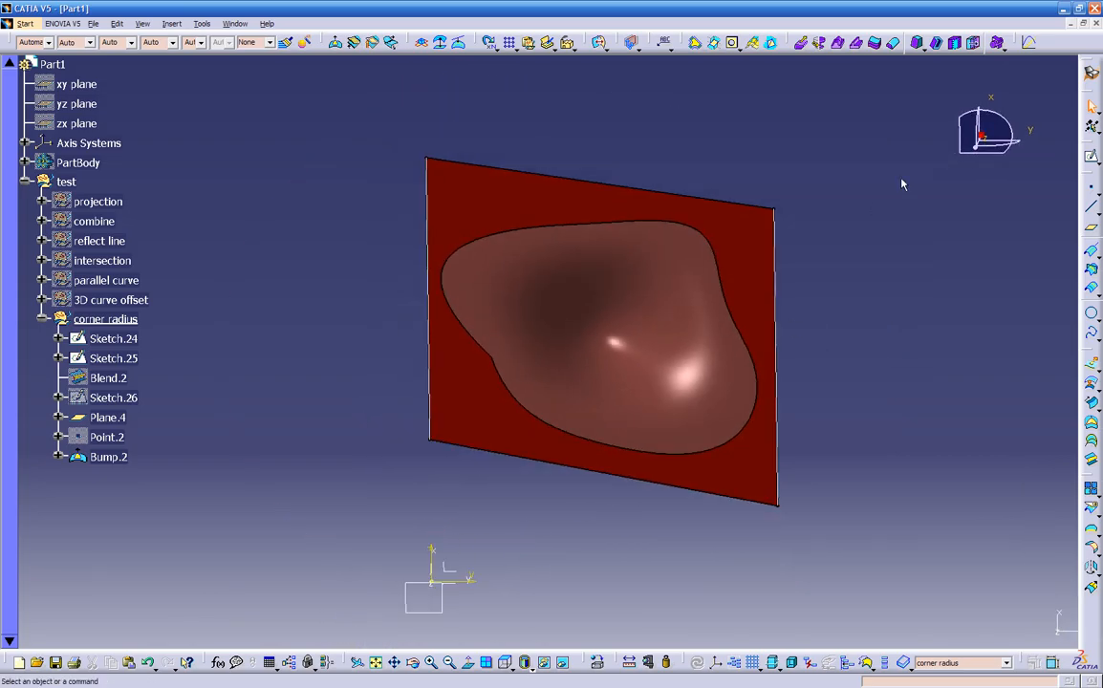
Sketch two crossing diagonal lines over the bump on the offset plane and exit the sketch.
middle_drag(771, 381, 588, 488)
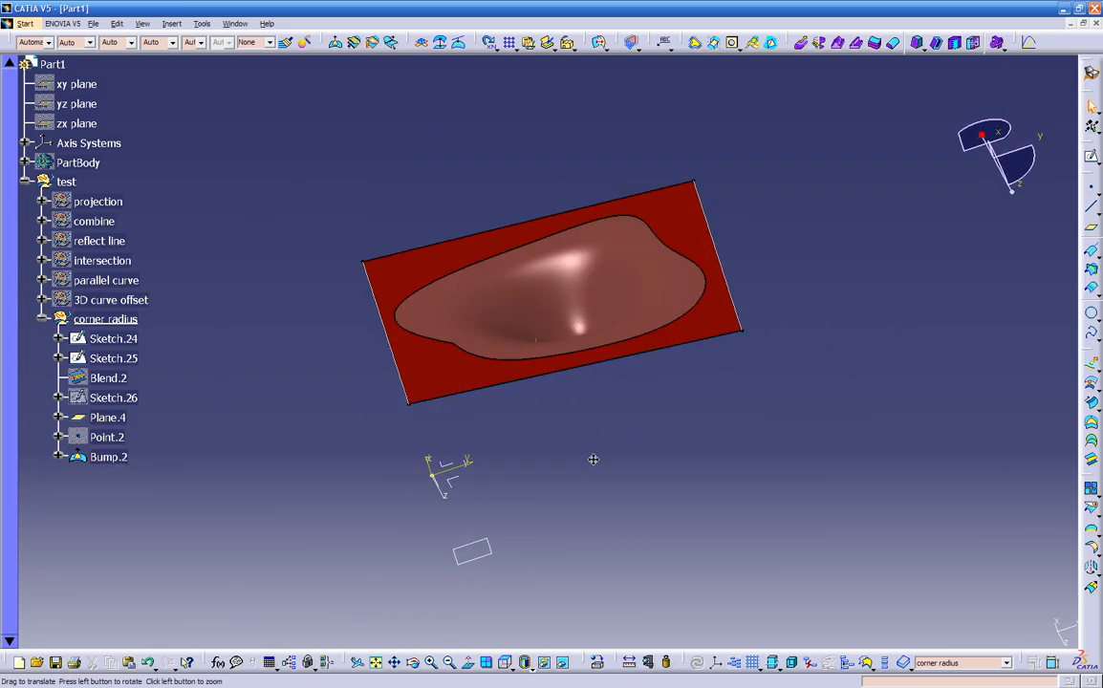
click(486, 578)
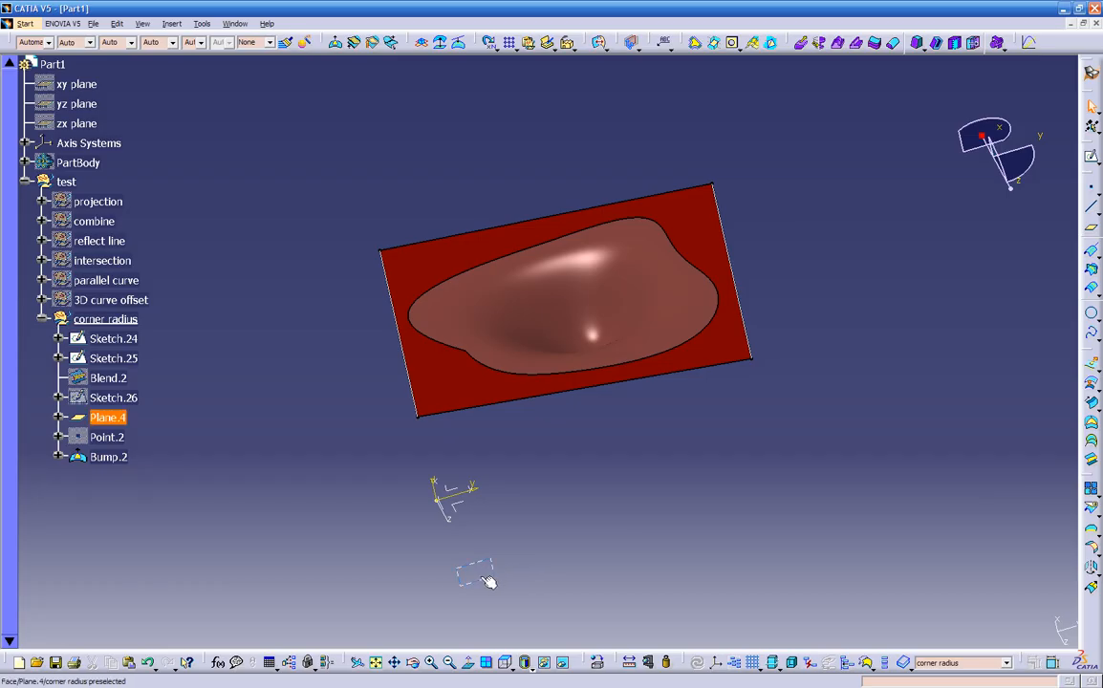
click(1093, 159)
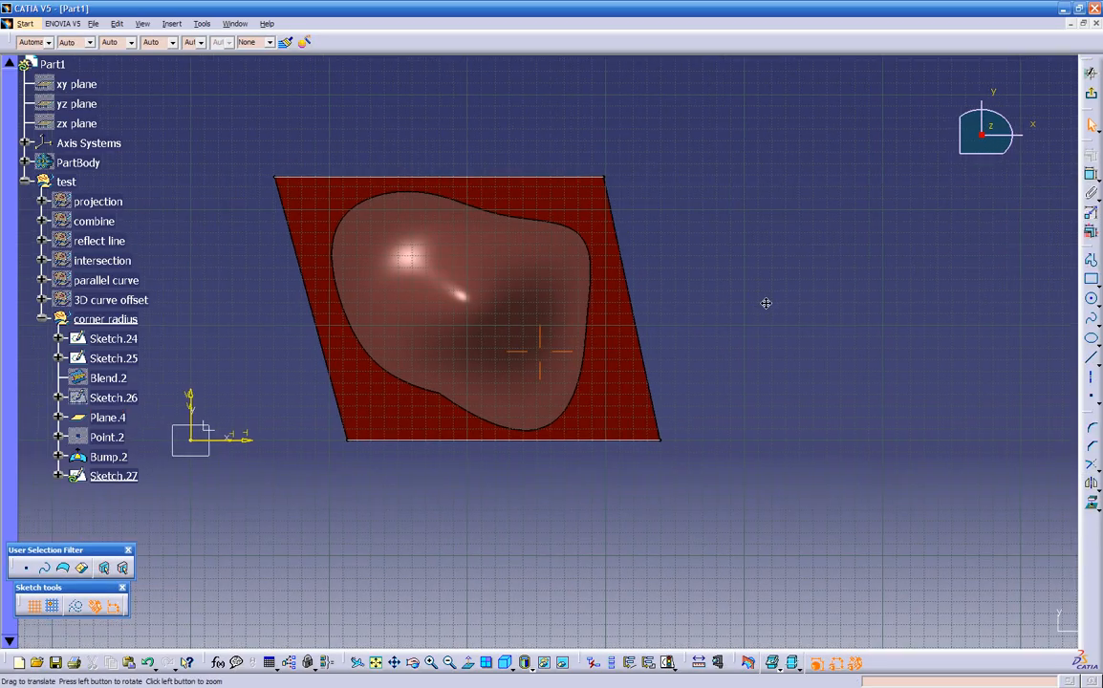
middle_drag(749, 298, 847, 321)
click(1091, 358)
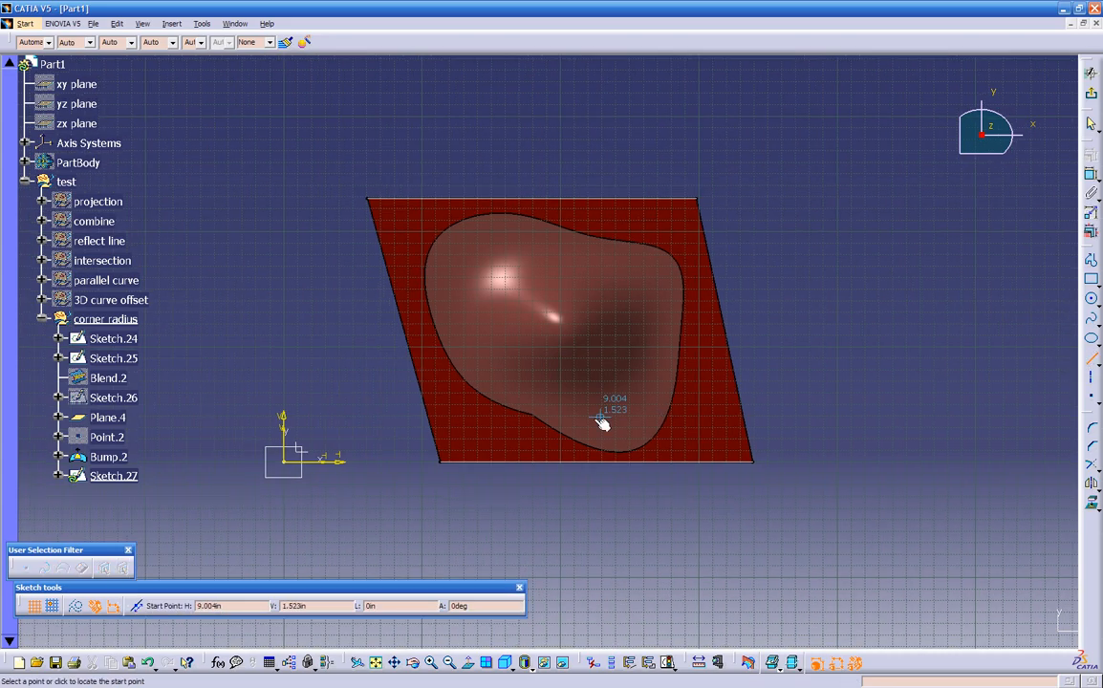
click(486, 419)
click(669, 235)
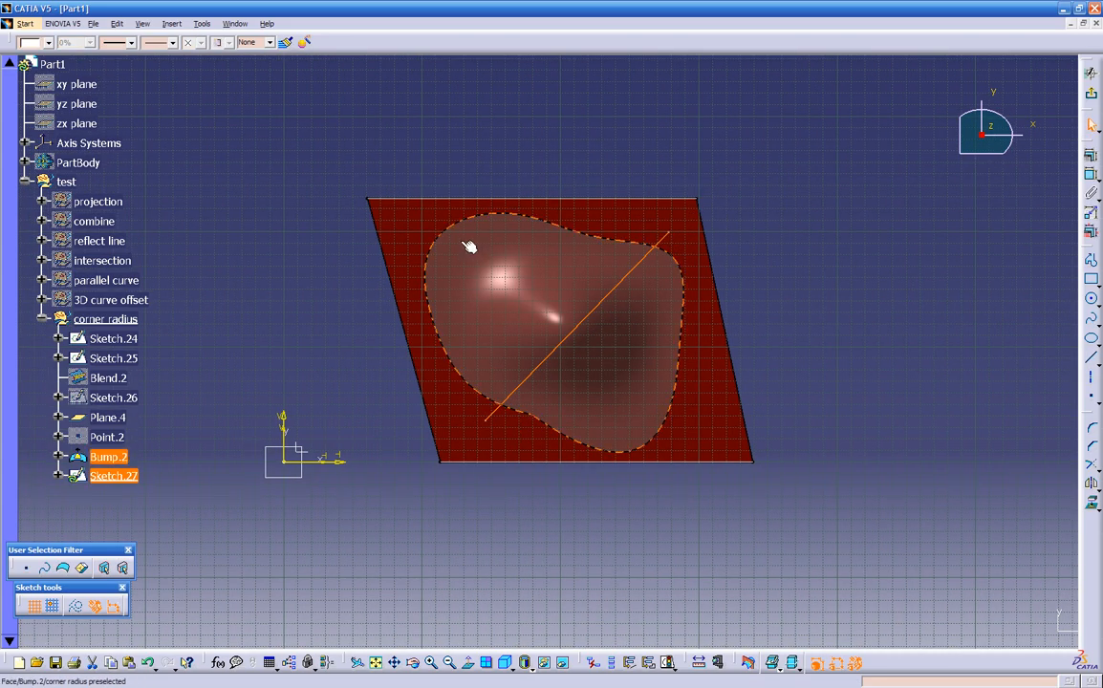
click(1091, 358)
click(699, 431)
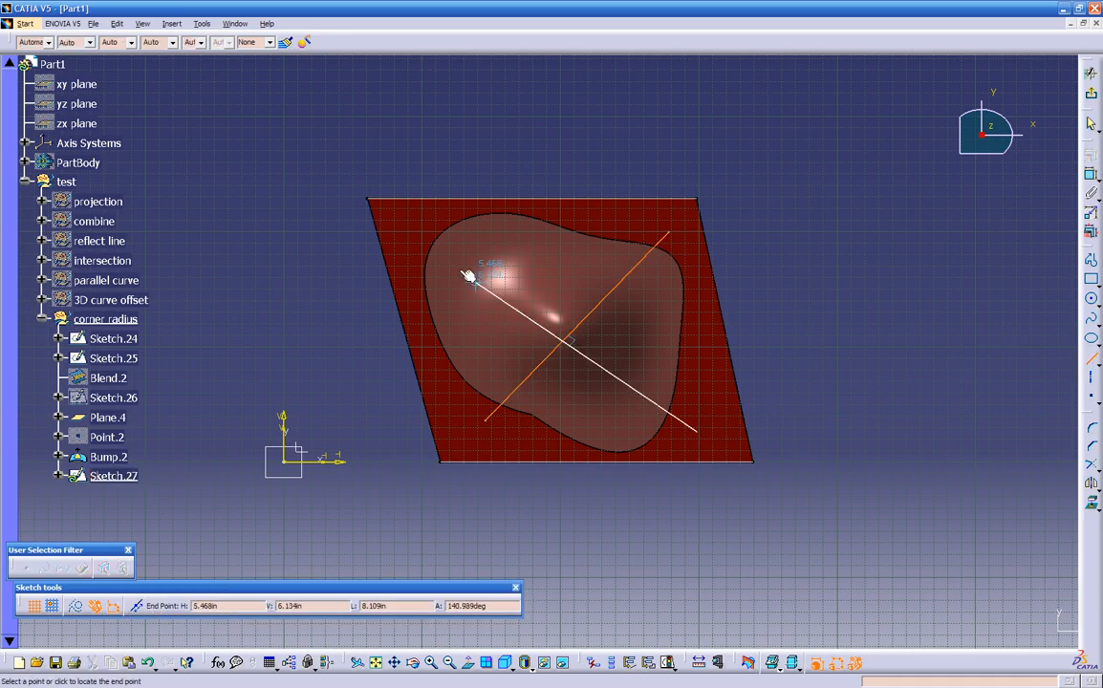
click(428, 239)
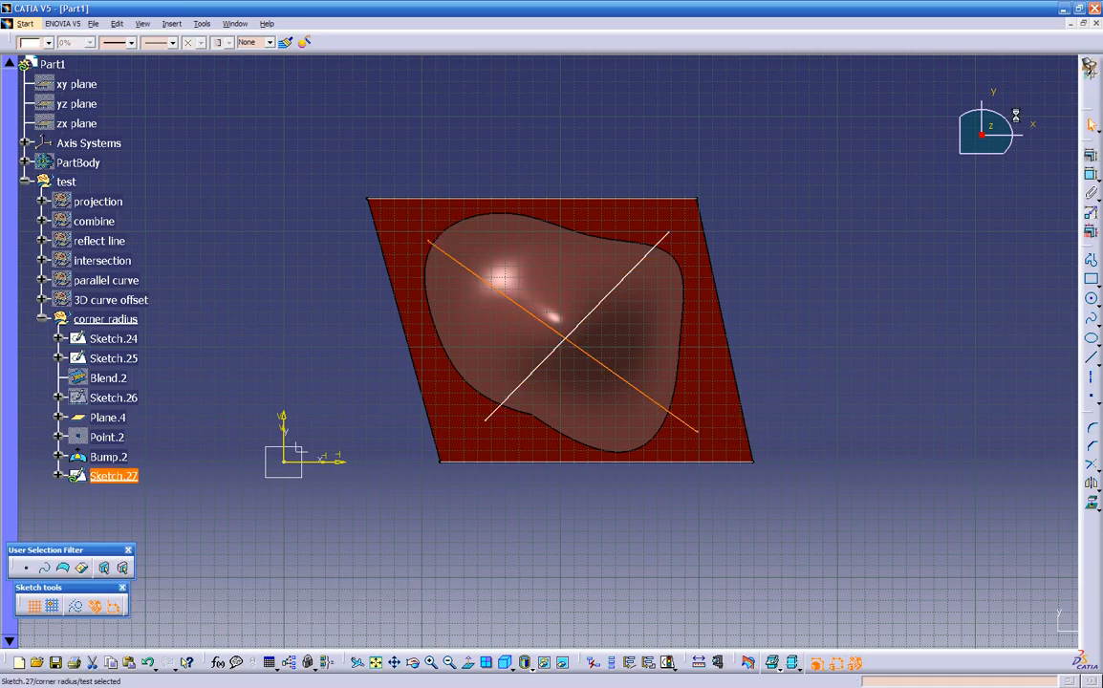
click(1088, 101)
Set up and preview a projection of the crossing-lines sketch onto the bump surface, along a direction given by the offset plane.
mouse_move(822, 312)
middle_down()
mouse_move(519, 524)
mouse_move(502, 229)
mouse_move(547, 450)
mouse_move(500, 145)
mouse_move(669, 439)
mouse_move(724, 456)
mouse_move(616, 381)
middle_up()
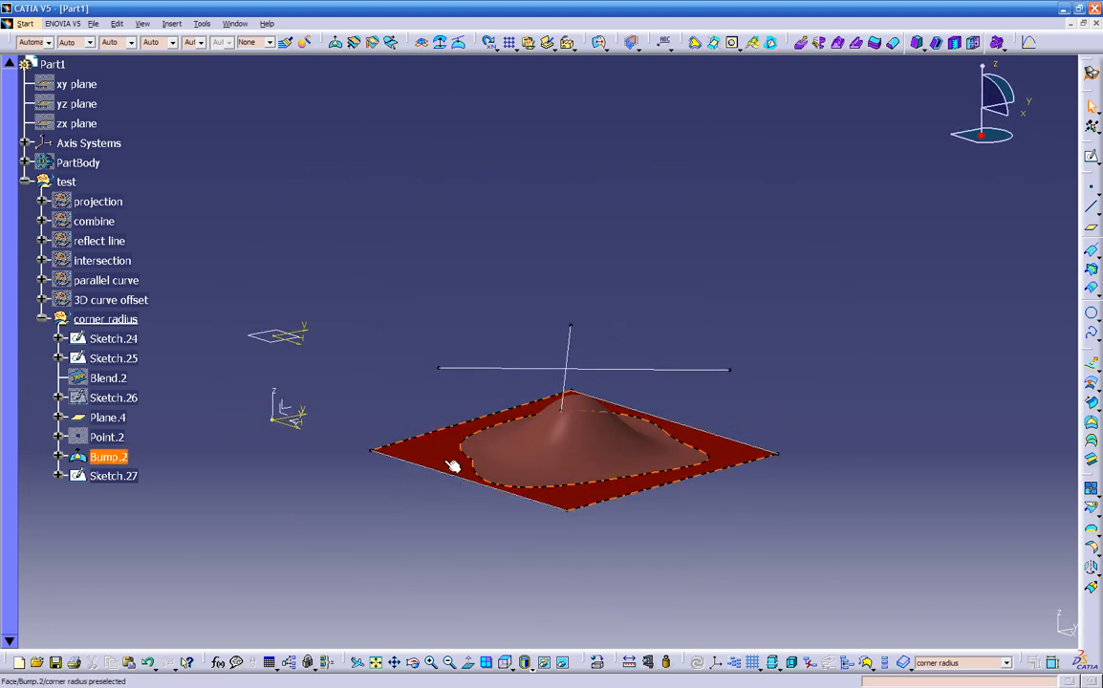
mouse_move(508, 492)
middle_down()
mouse_move(523, 507)
mouse_move(520, 354)
middle_up()
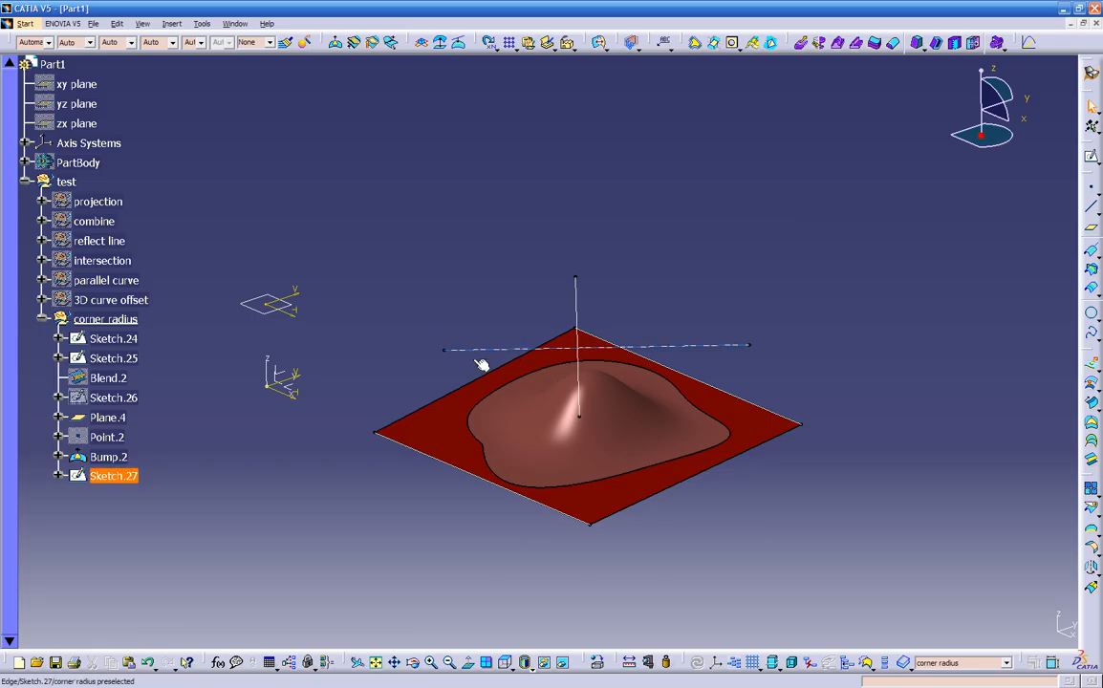
double_click(136, 477)
middle_drag(380, 566, 485, 492)
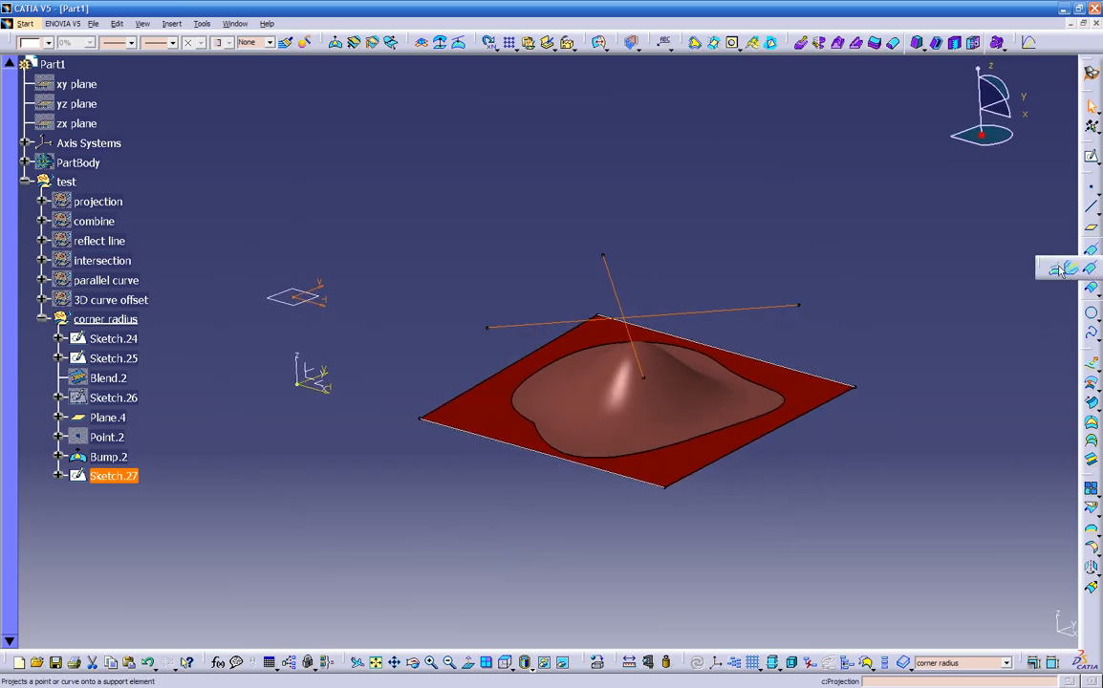
click(1060, 270)
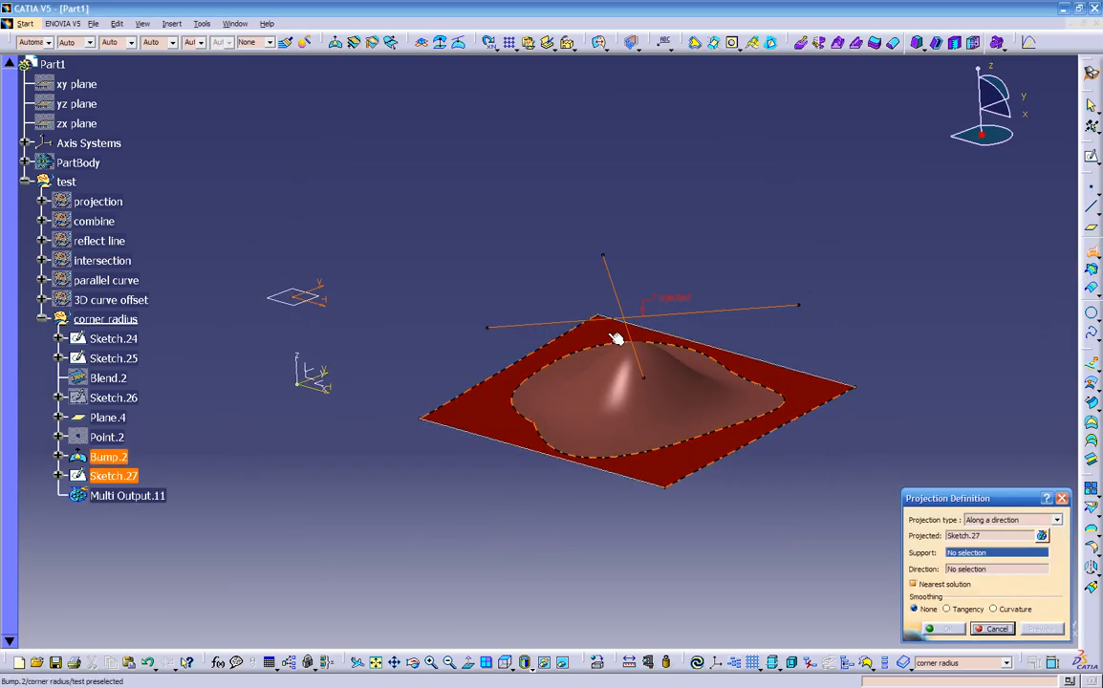
click(1008, 531)
click(1005, 543)
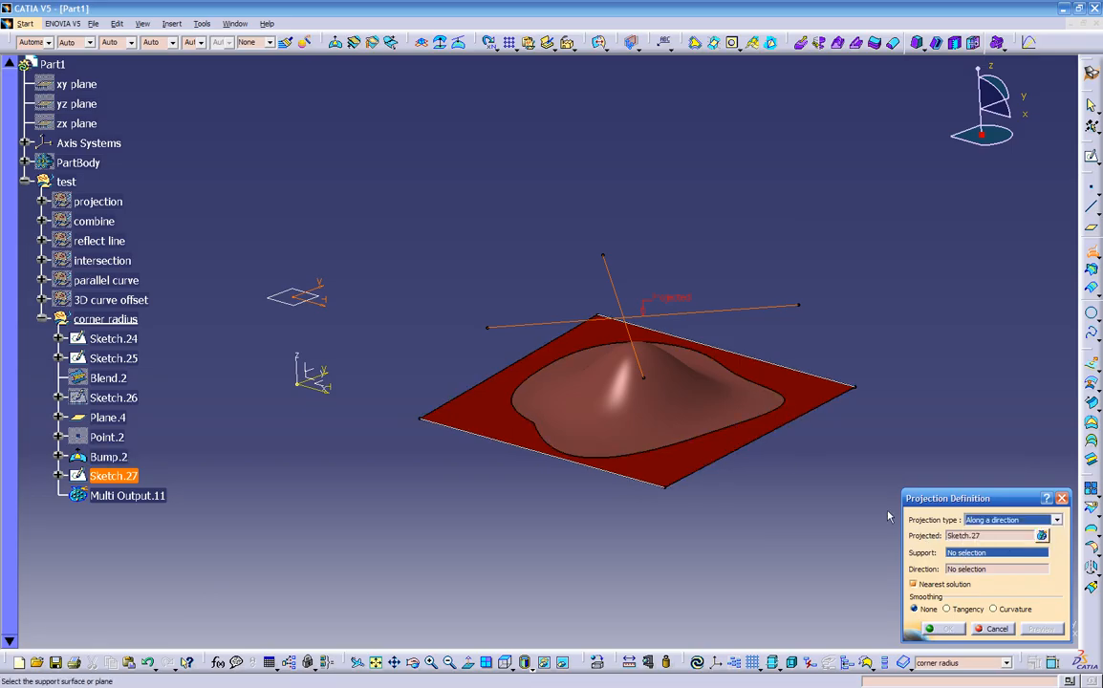
click(111, 458)
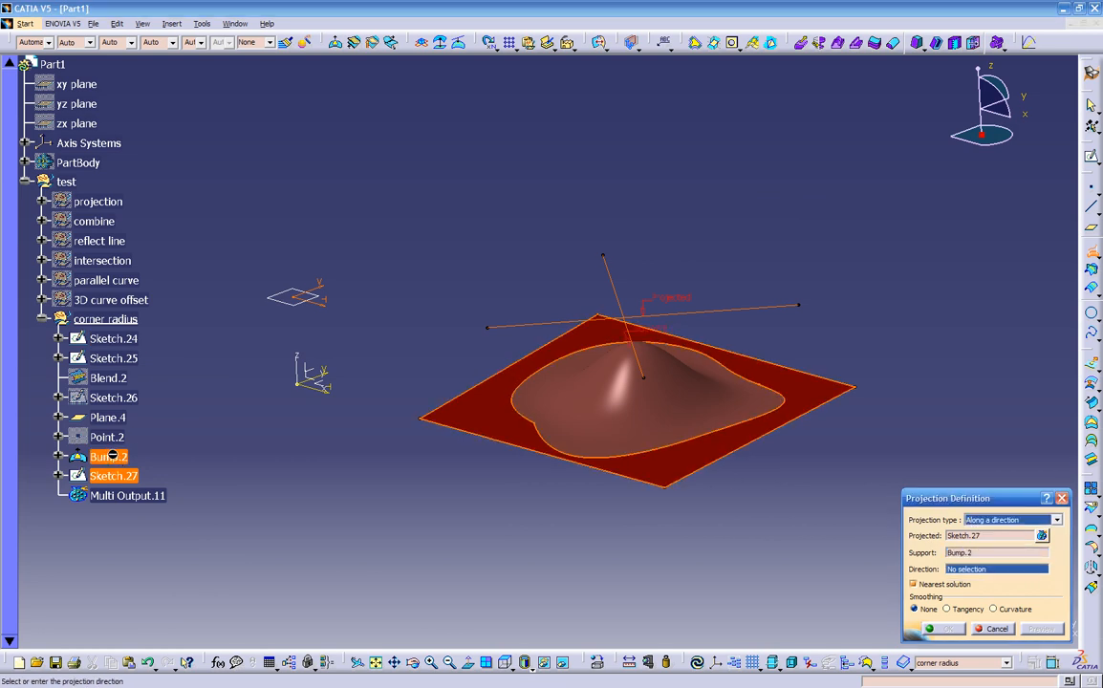
click(295, 305)
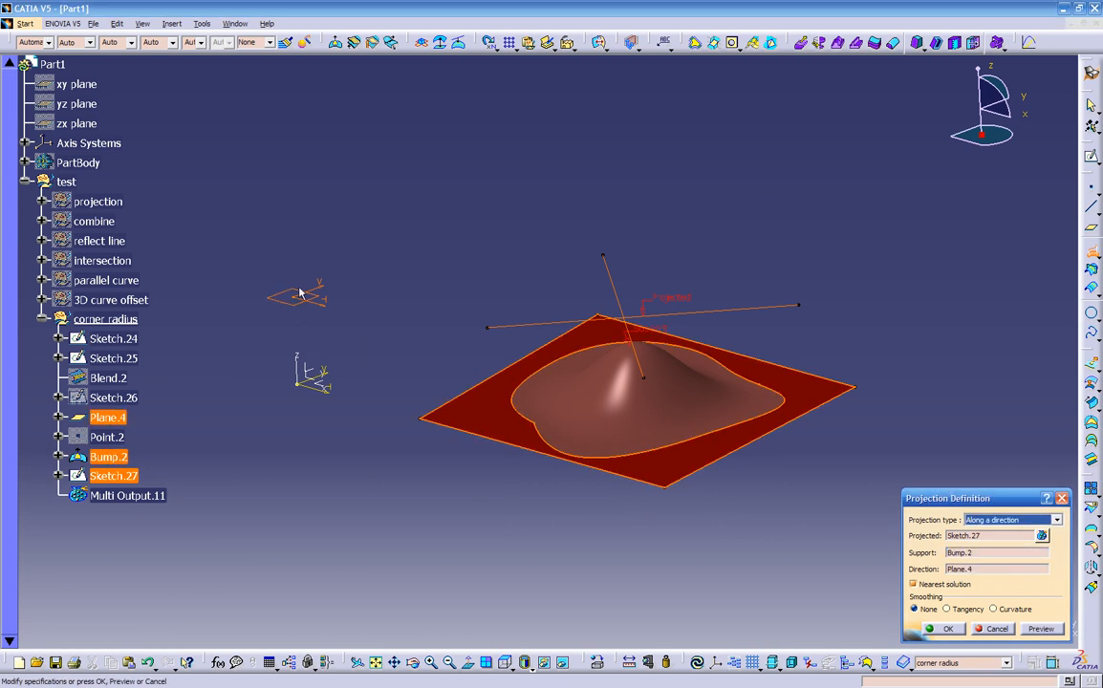
click(1040, 629)
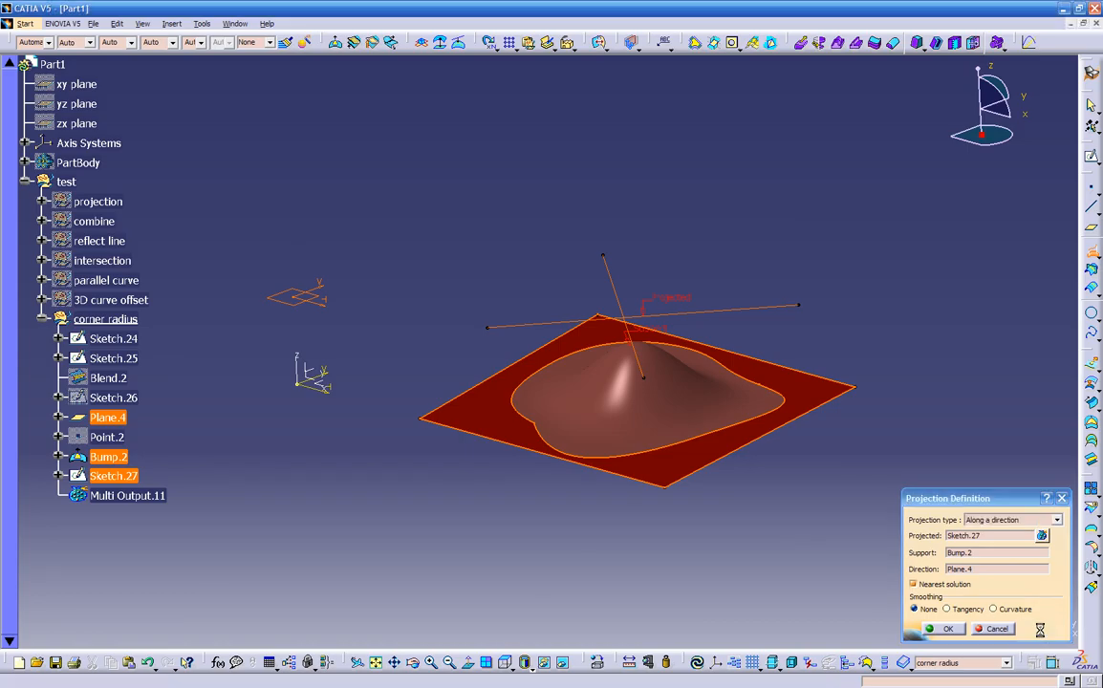
drag(750, 499, 637, 498)
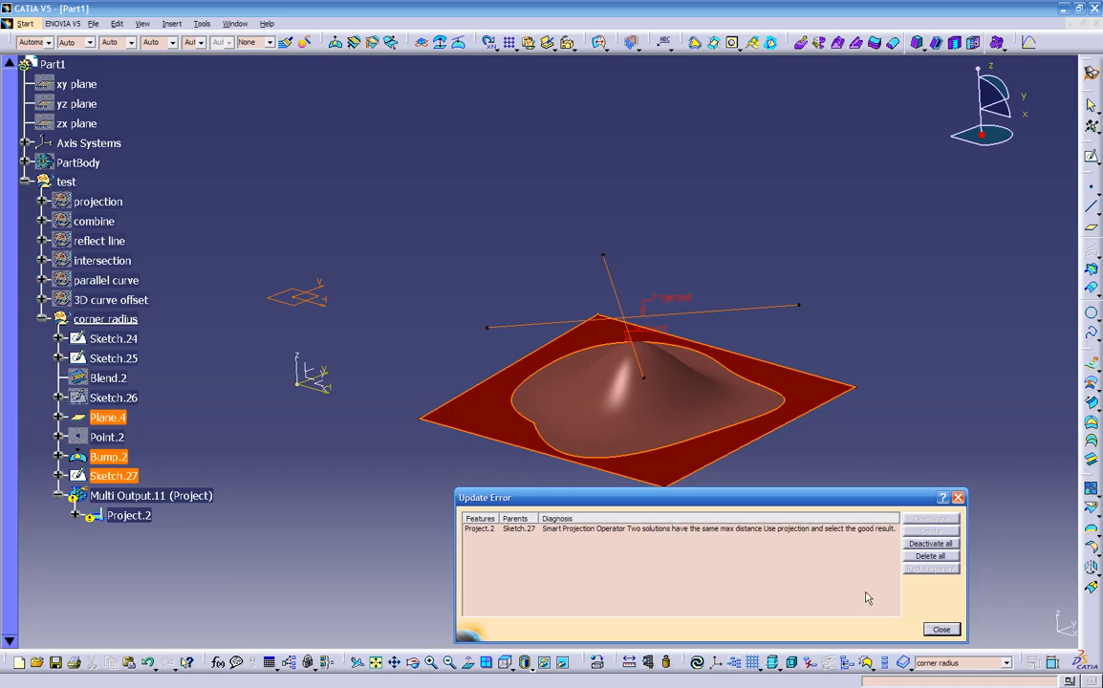
click(940, 630)
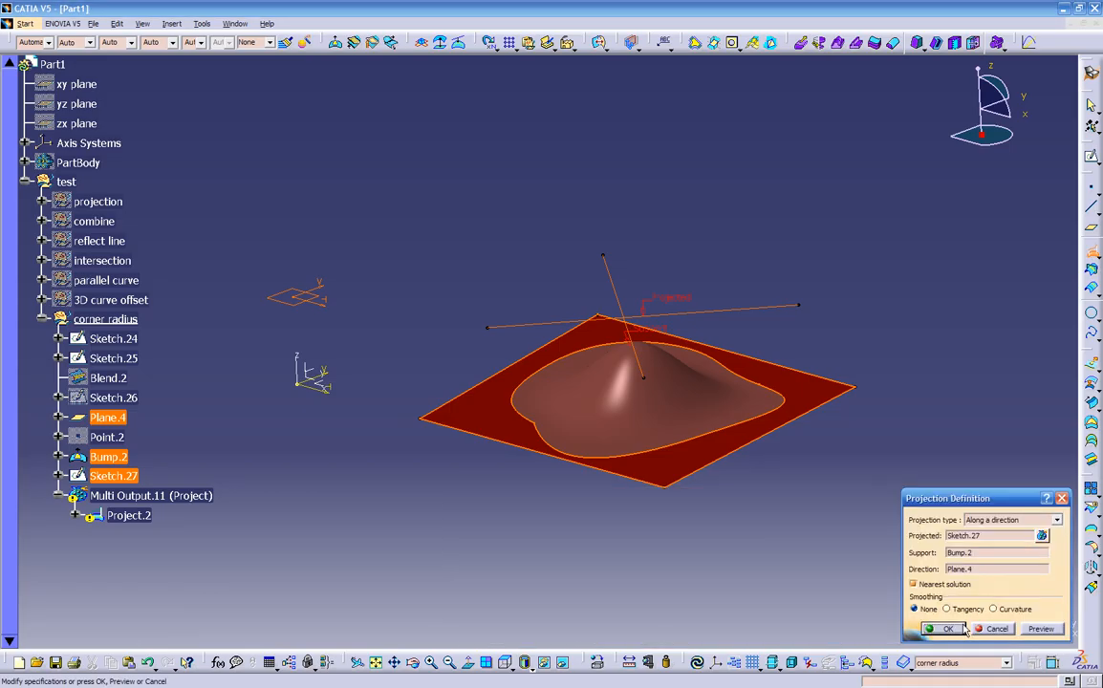
Disable the nearest-solution option, create the projection and keep all its sub-elements.
click(948, 588)
click(1039, 629)
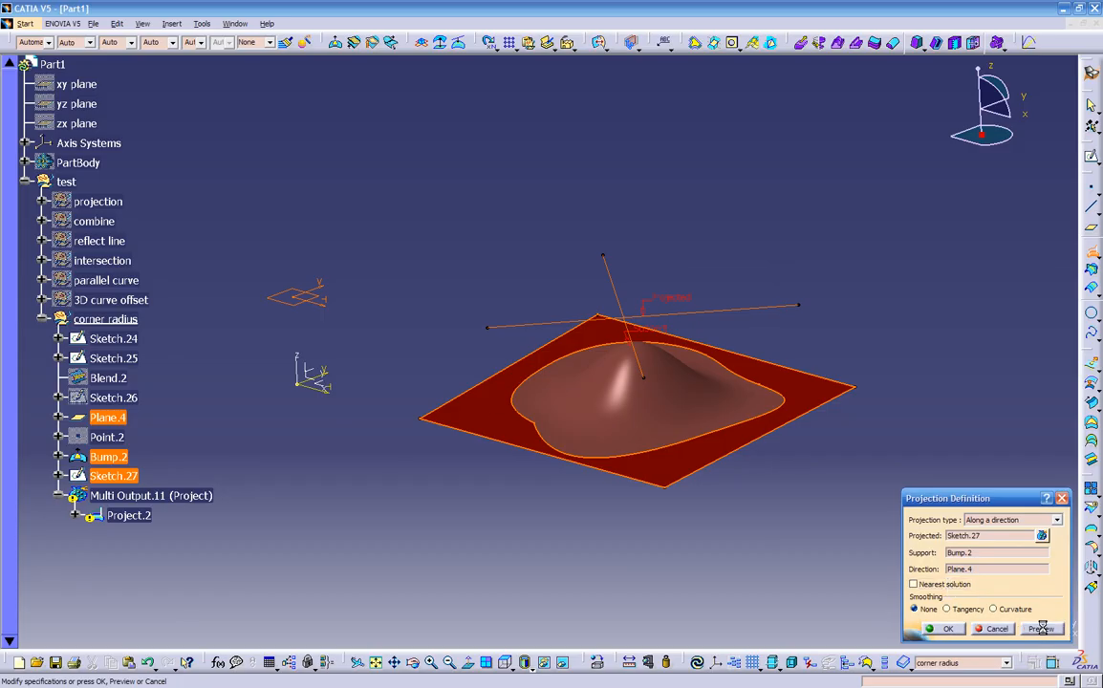
middle_drag(784, 536, 517, 433)
click(942, 629)
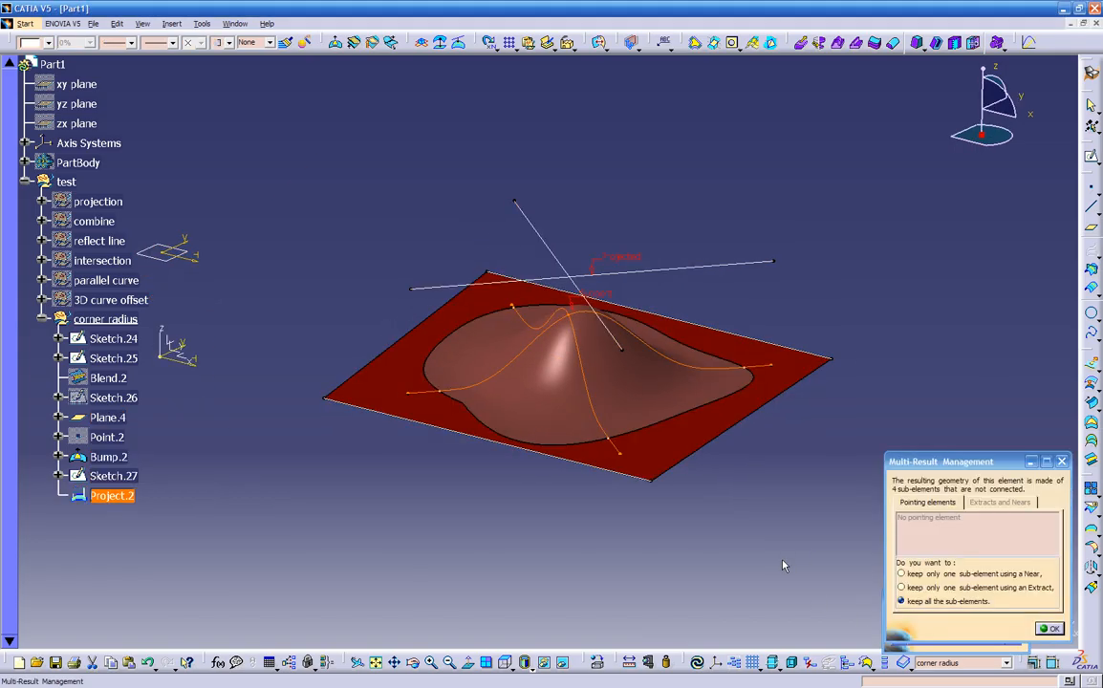
click(907, 601)
click(1050, 629)
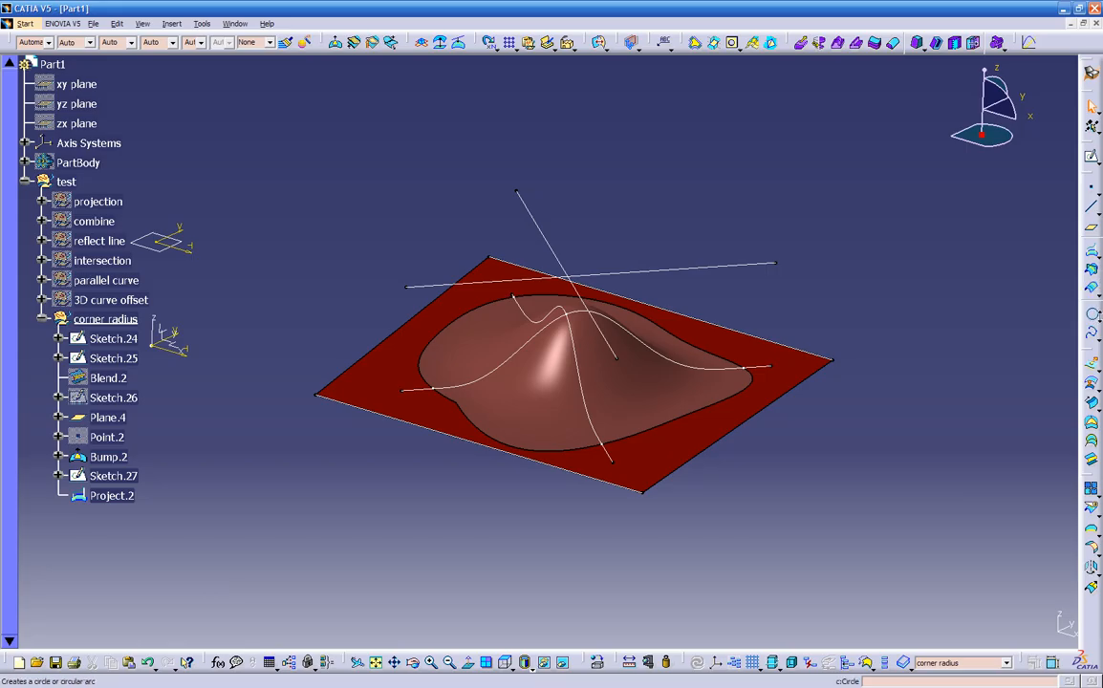
click(1092, 315)
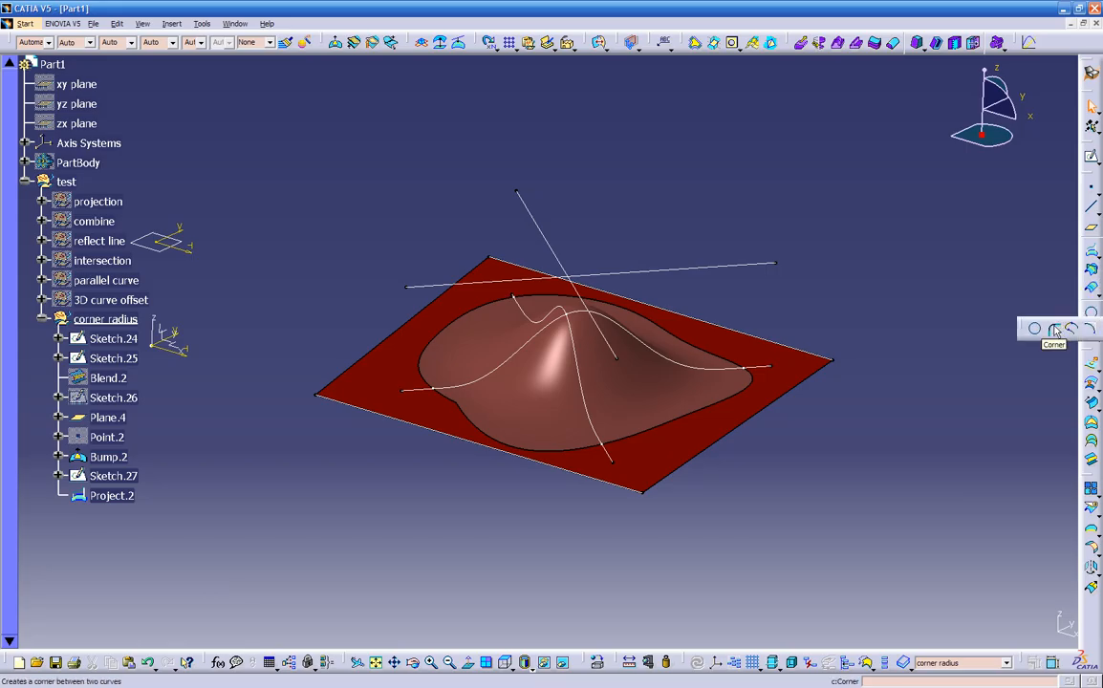
click(1056, 330)
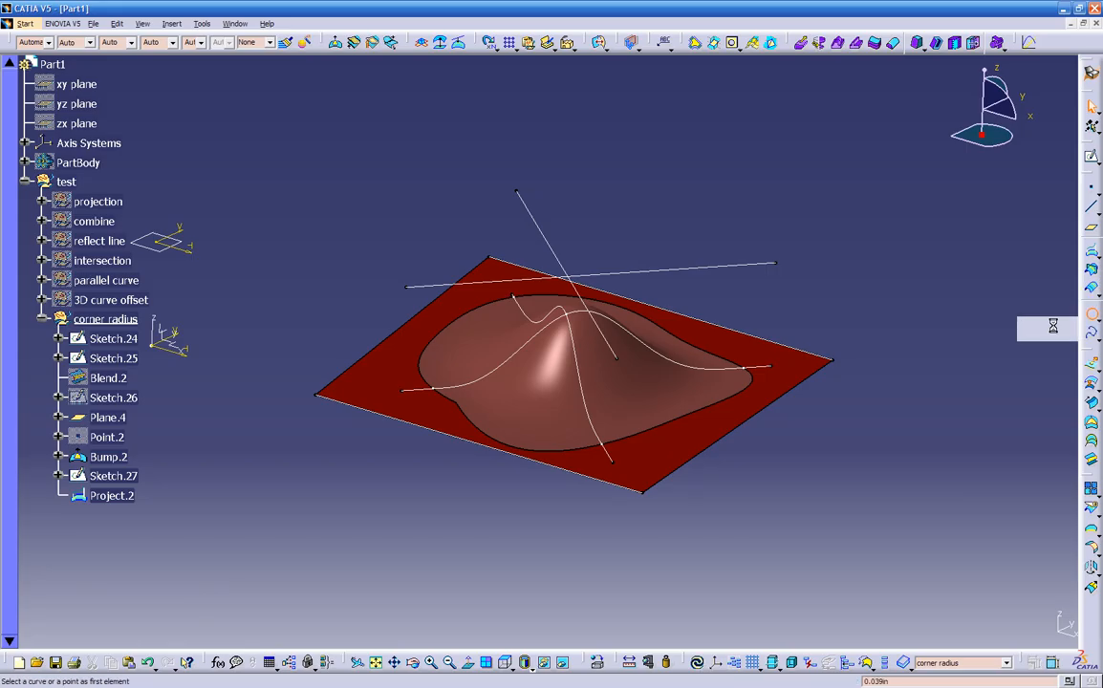
click(575, 363)
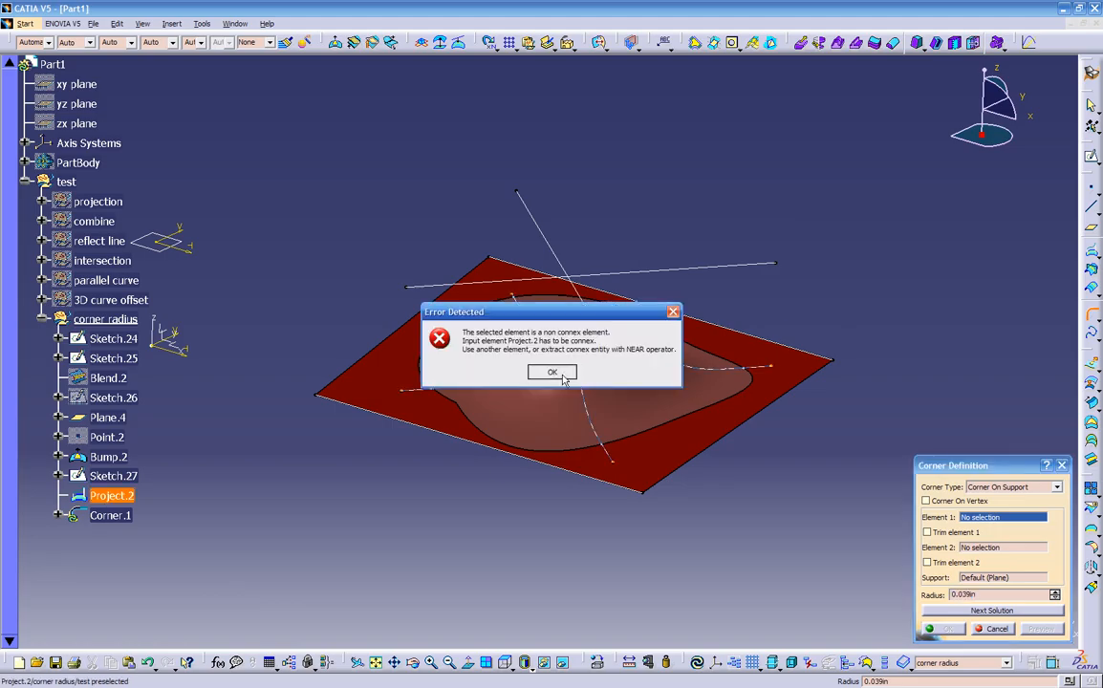
click(562, 374)
click(976, 633)
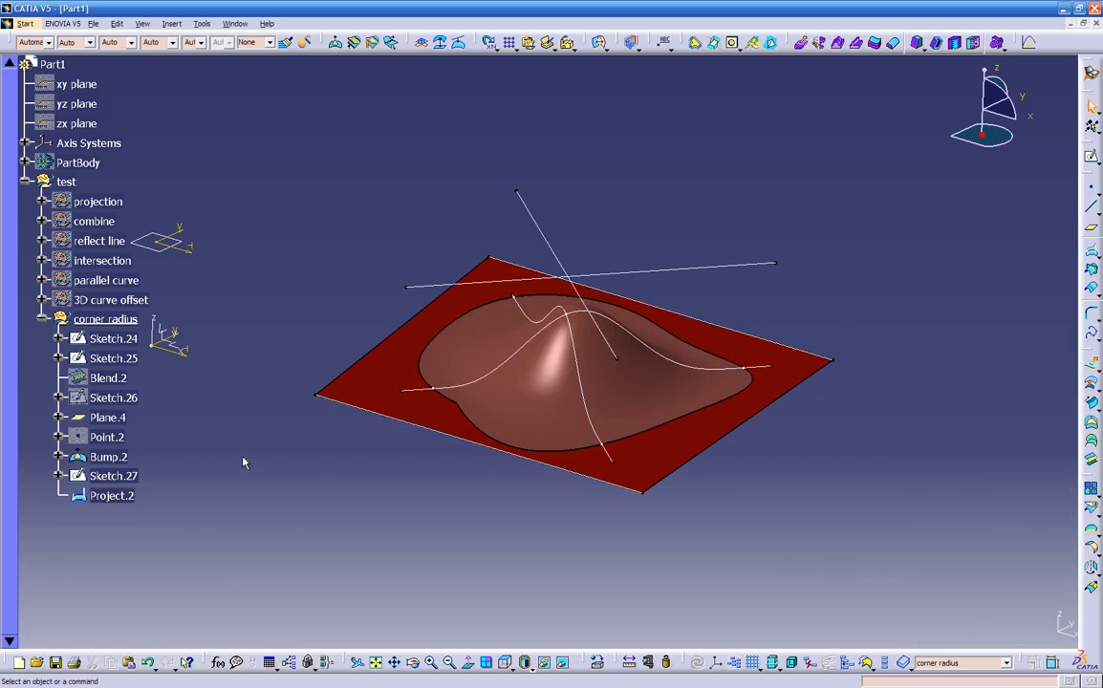
Hide the sketch of the two crossing lines above the bump surface.
click(124, 495)
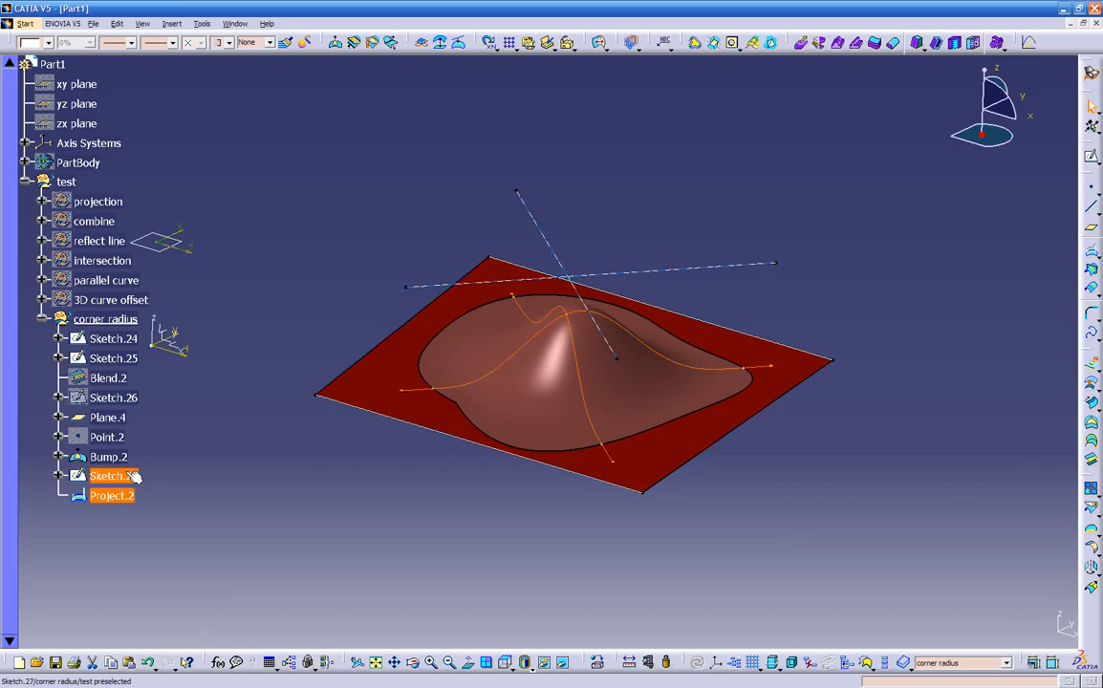
click(127, 478)
right_click(127, 479)
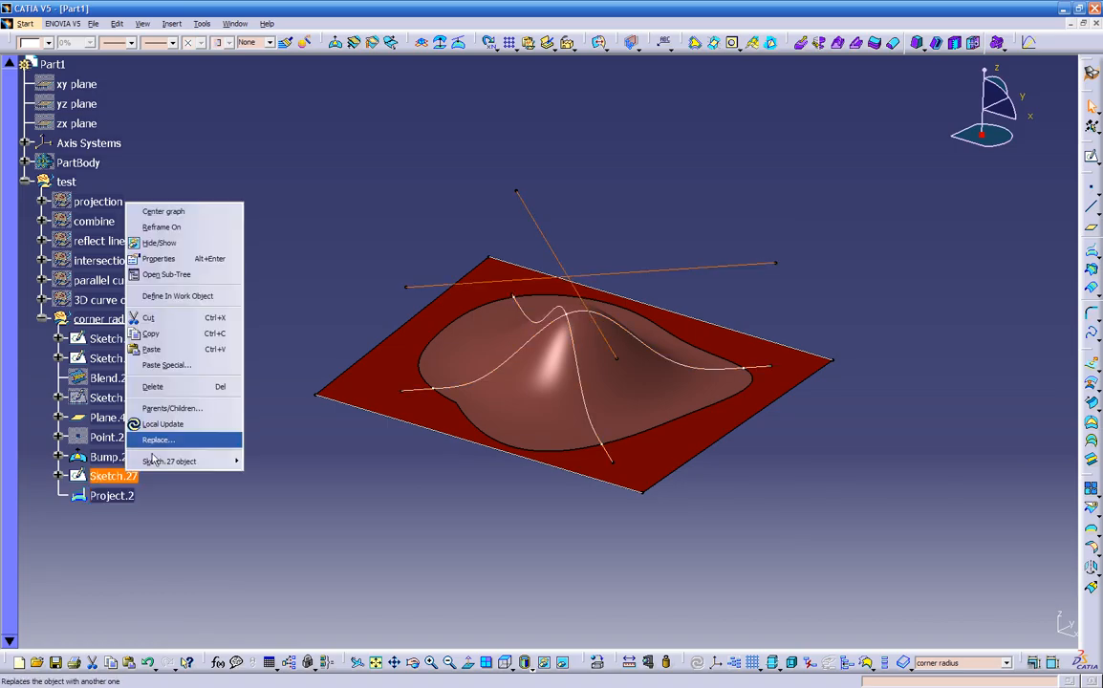
click(199, 243)
Disassemble the projected crossing curves into separate curves using the Domains Only mode.
middle_drag(295, 456, 374, 466)
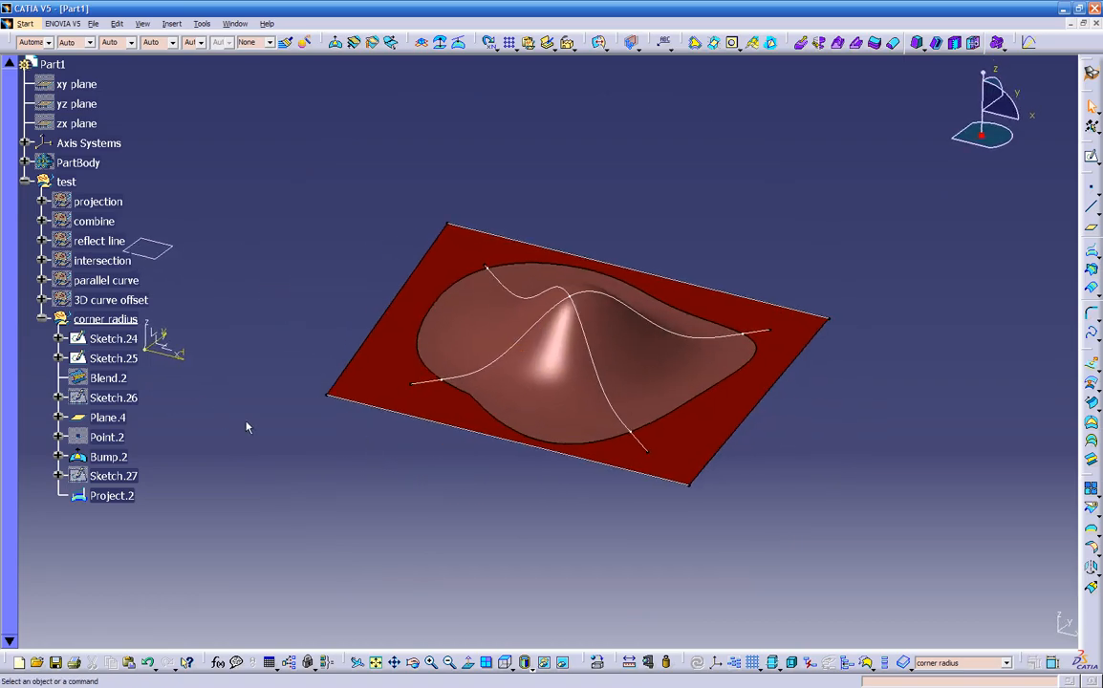
click(107, 495)
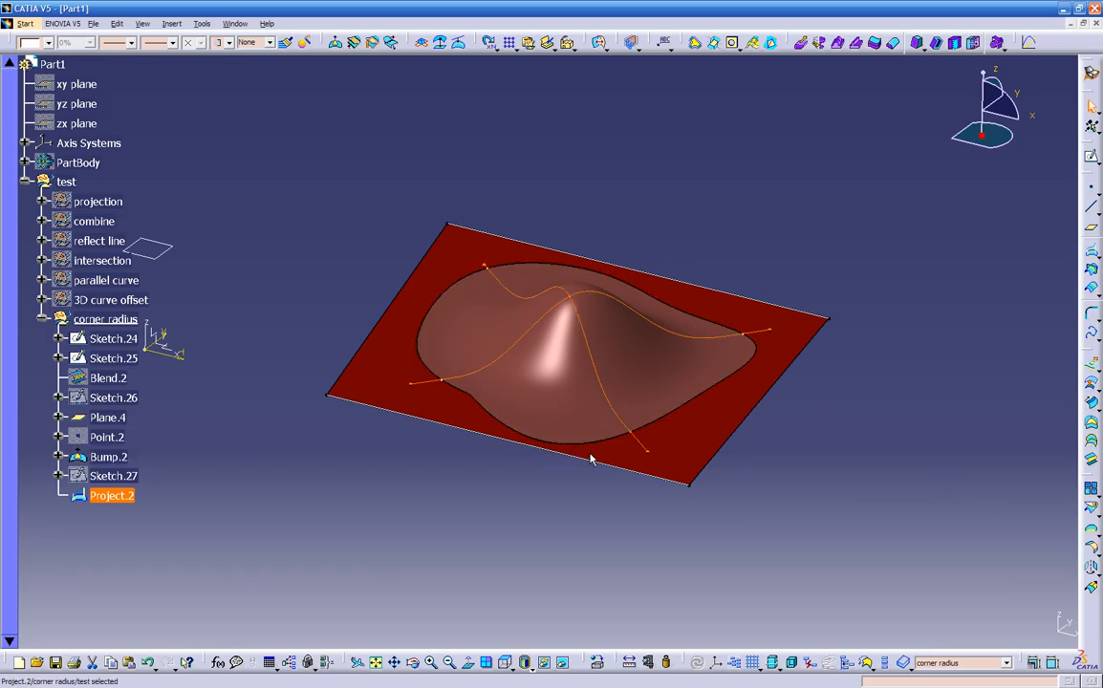
double_click(124, 497)
click(1093, 507)
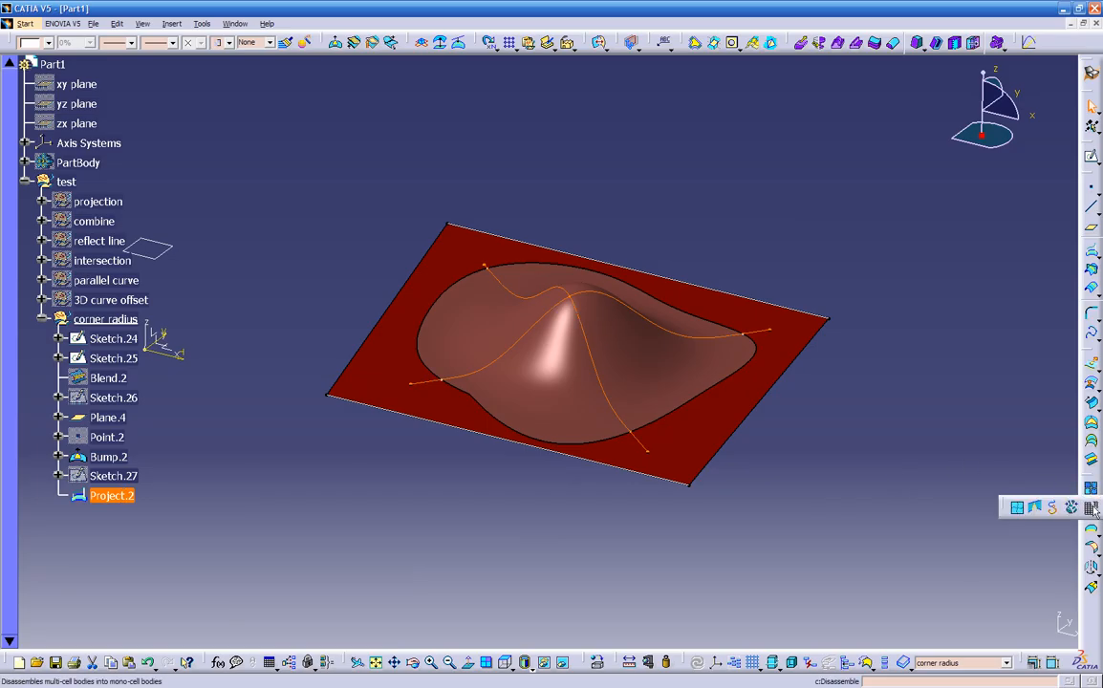
click(1092, 507)
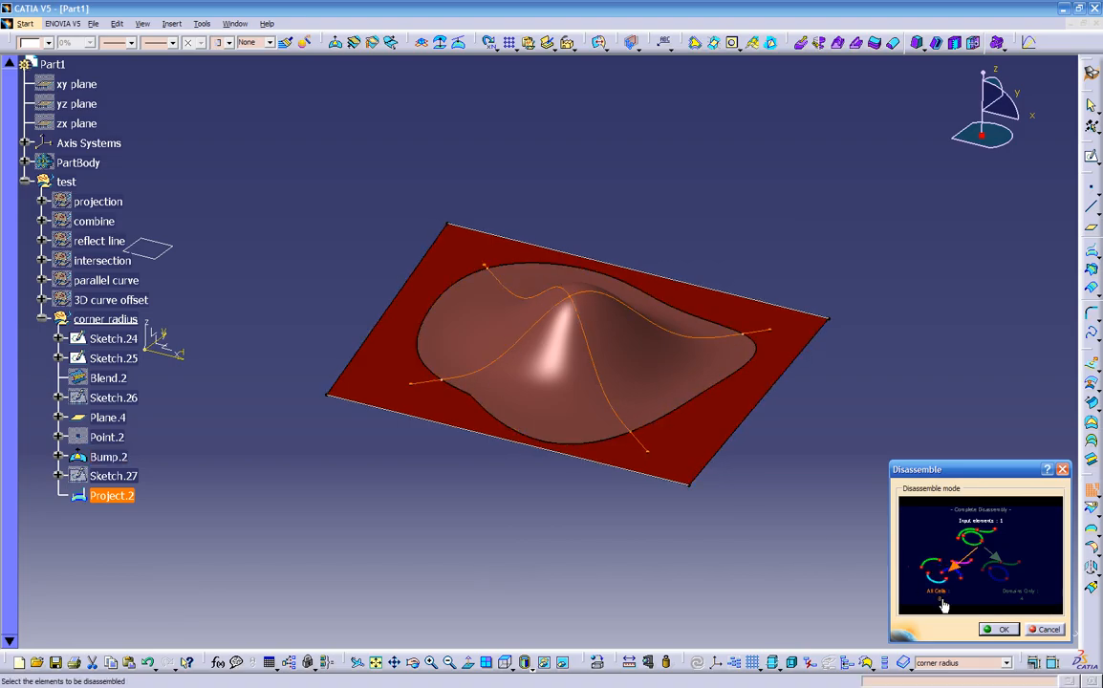
click(1014, 589)
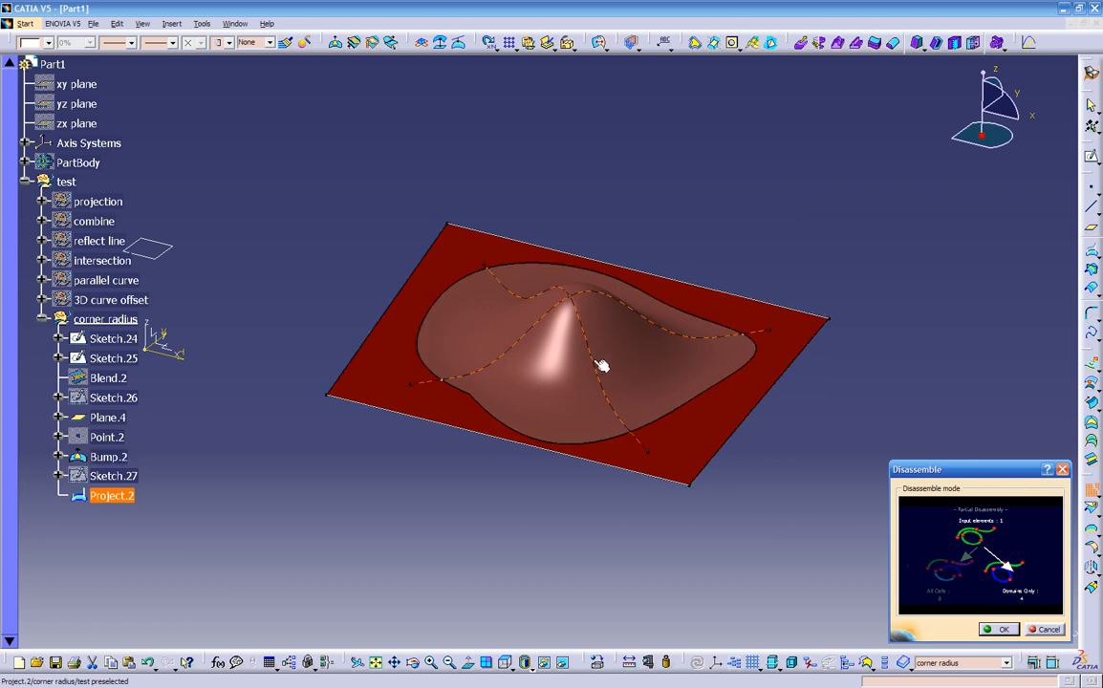
click(995, 630)
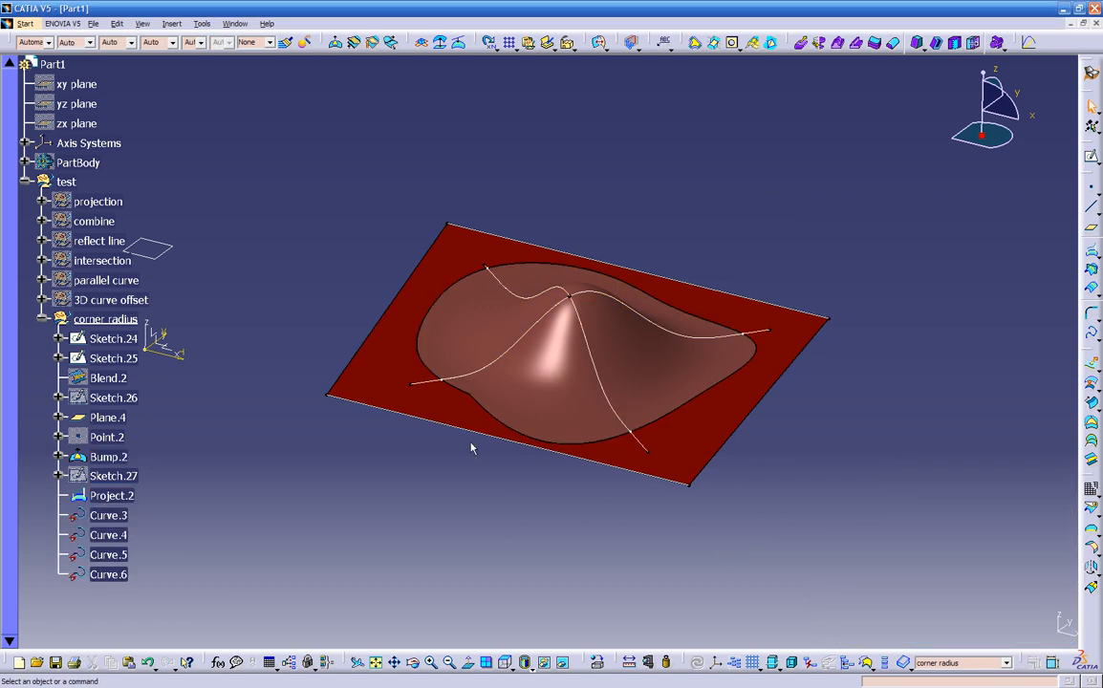
Hide the original projection so only the disassembled curves remain on the bump surface.
click(114, 495)
right_click(120, 495)
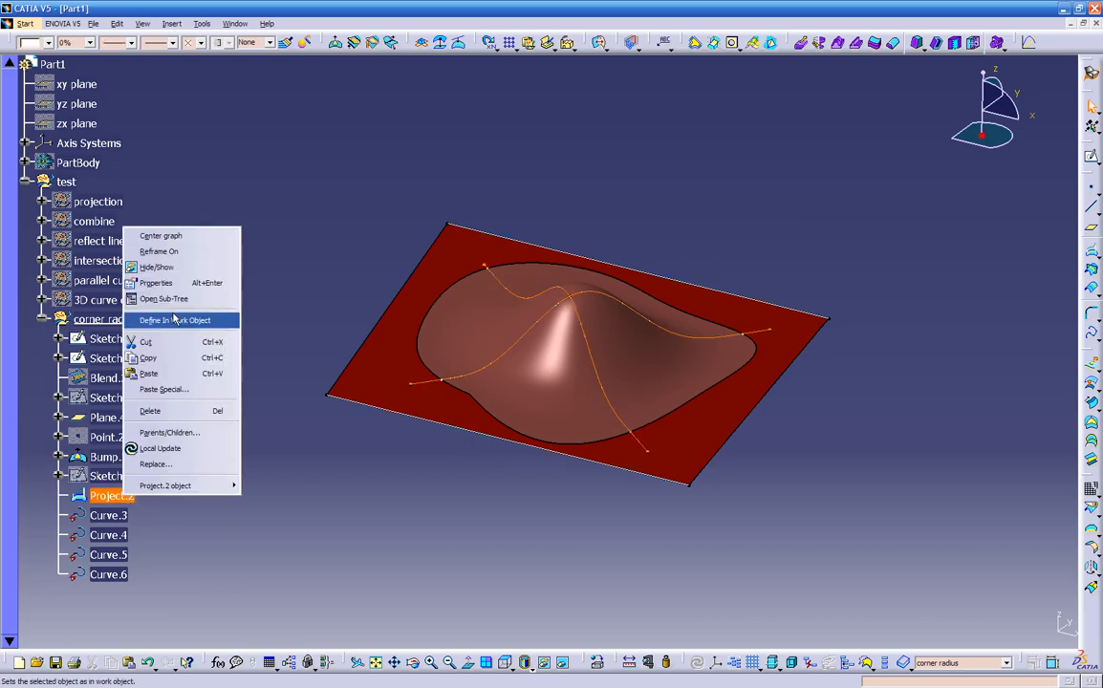
click(187, 268)
Examine the four disassembled curves one by one and in pairs to identify each one's location on the bump.
middle_drag(458, 492, 504, 478)
click(109, 516)
click(110, 536)
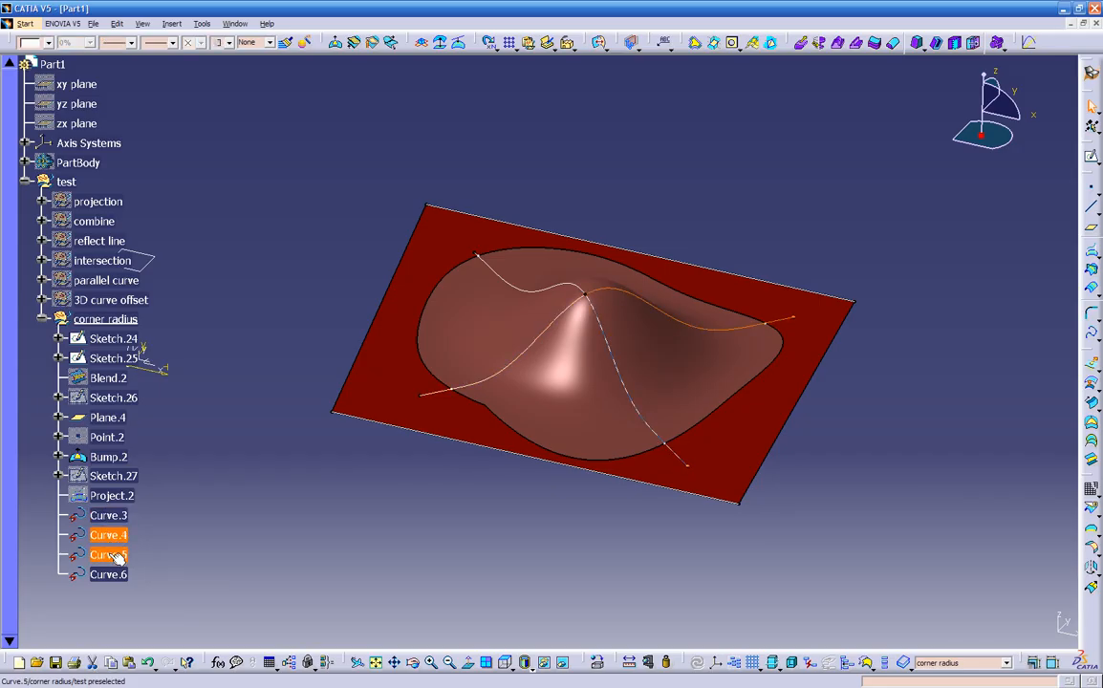
click(110, 555)
click(110, 574)
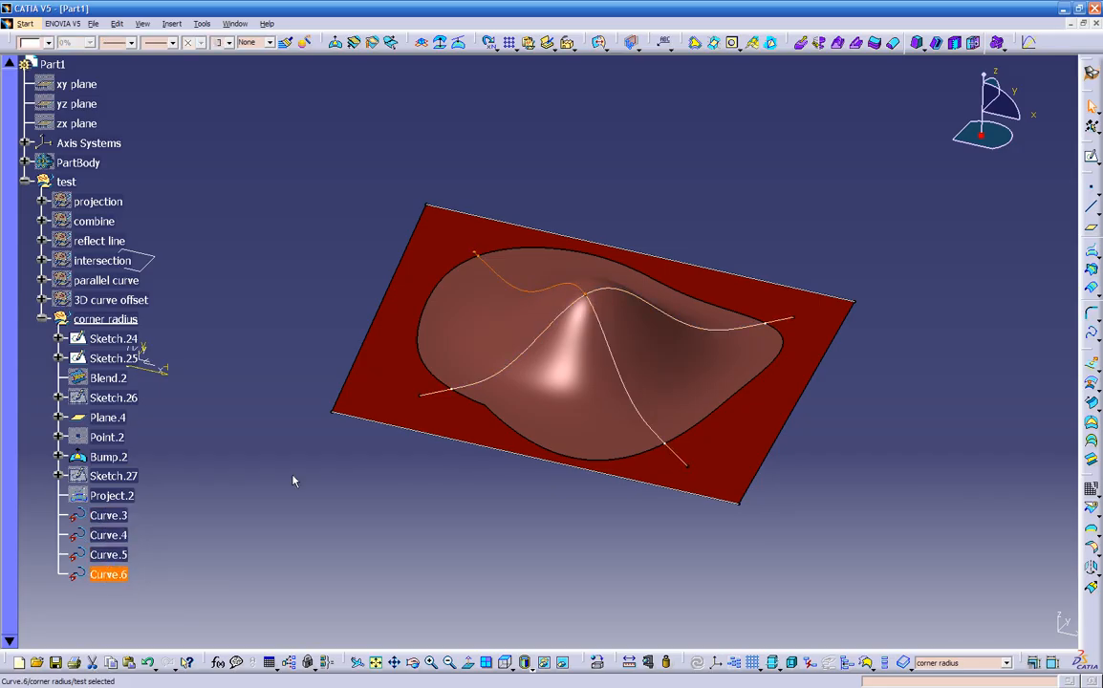
click(125, 538)
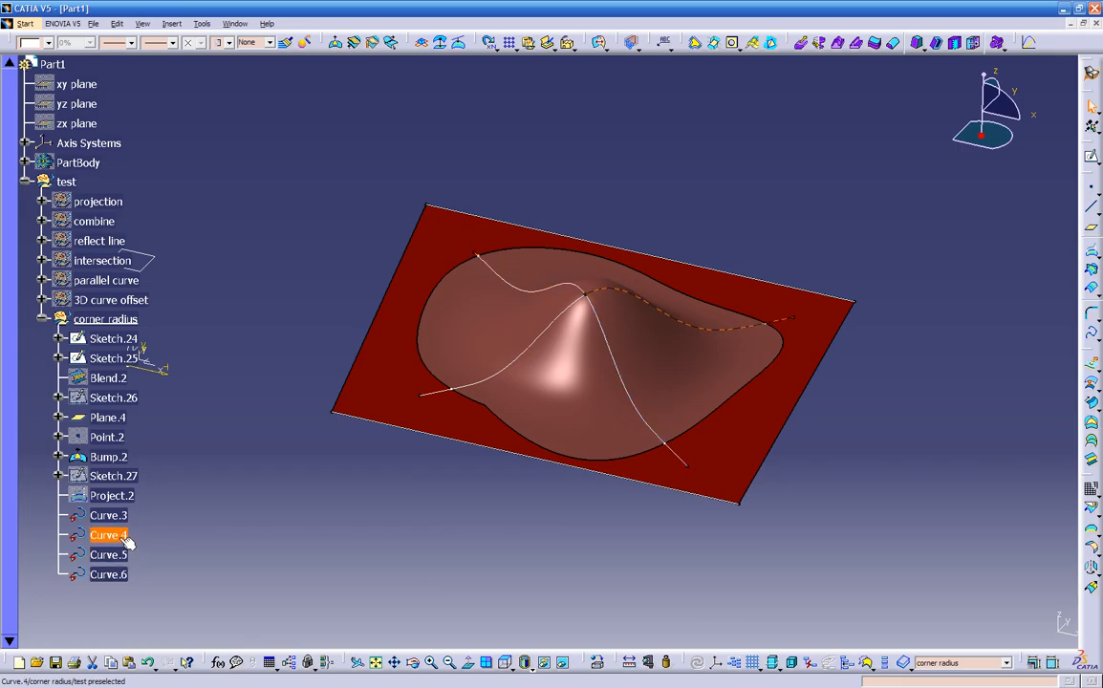
ctrl+click(115, 574)
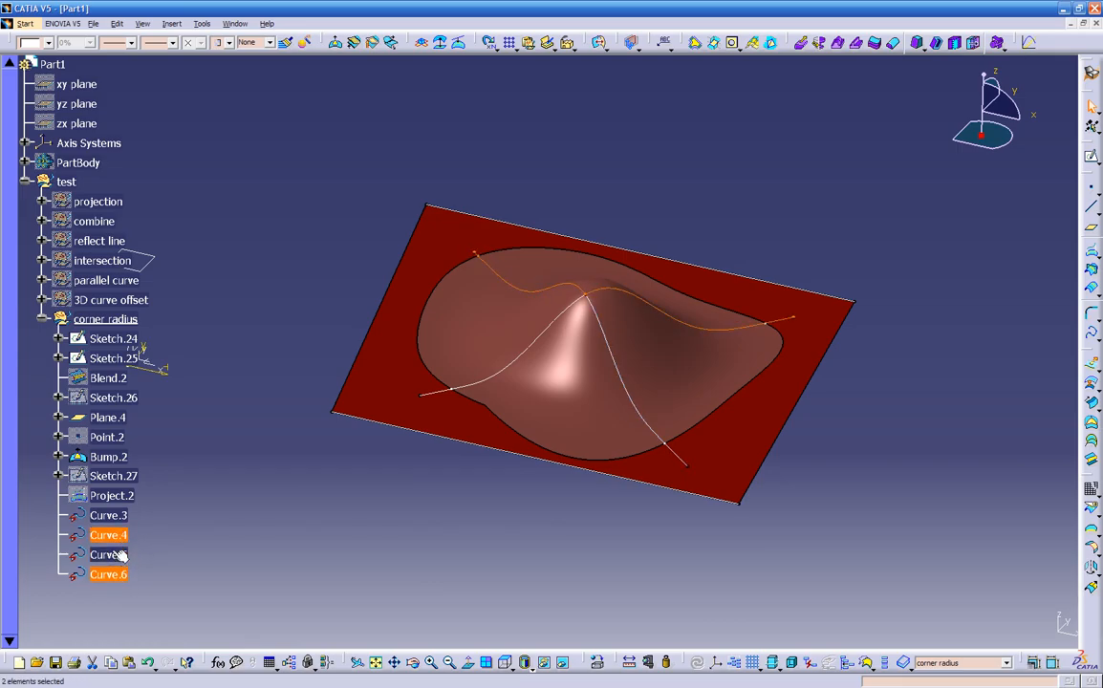
click(112, 516)
ctrl+click(113, 537)
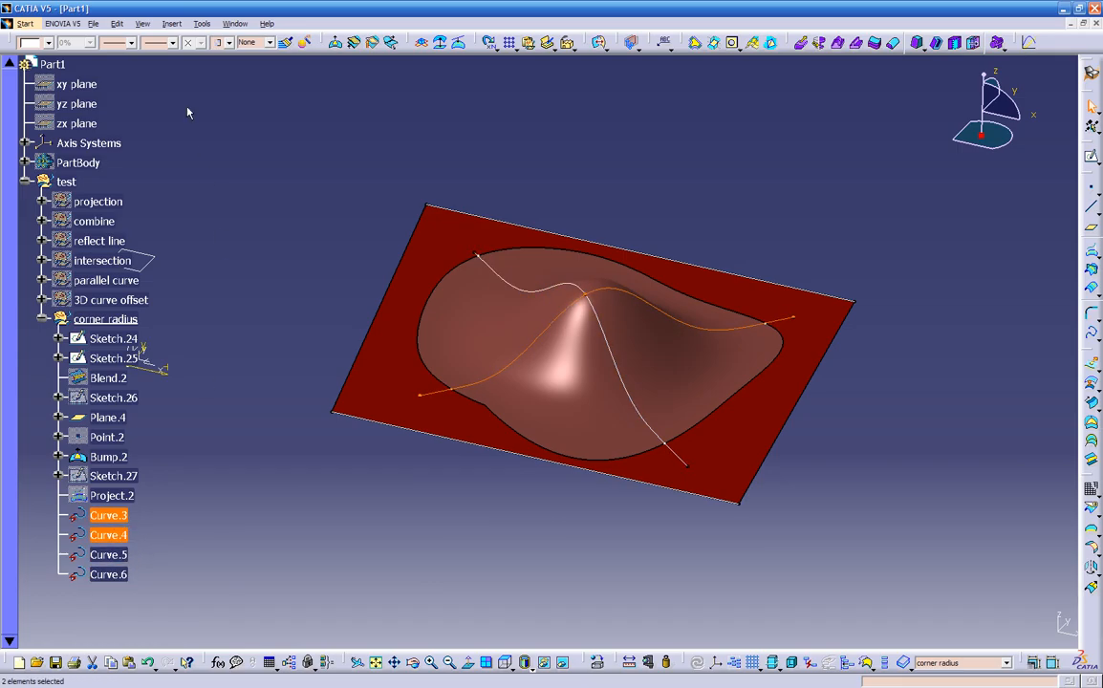
Color the two adjacent disassembled curves, Curve.3 and Curve.5, dark green.
click(107, 556)
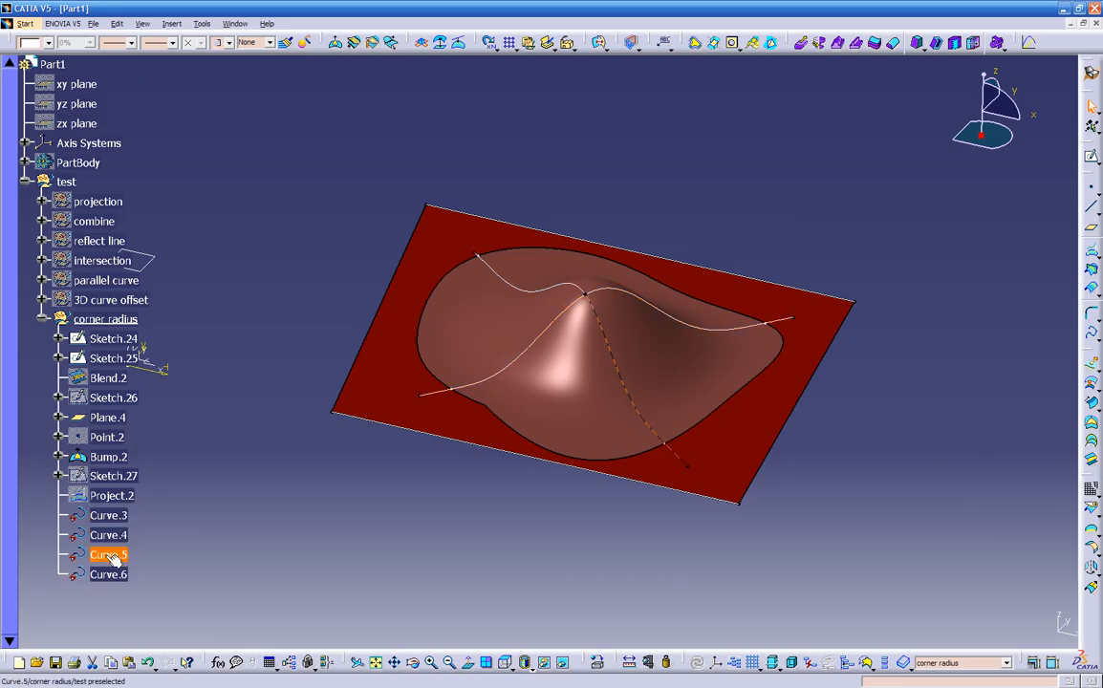
ctrl+click(110, 516)
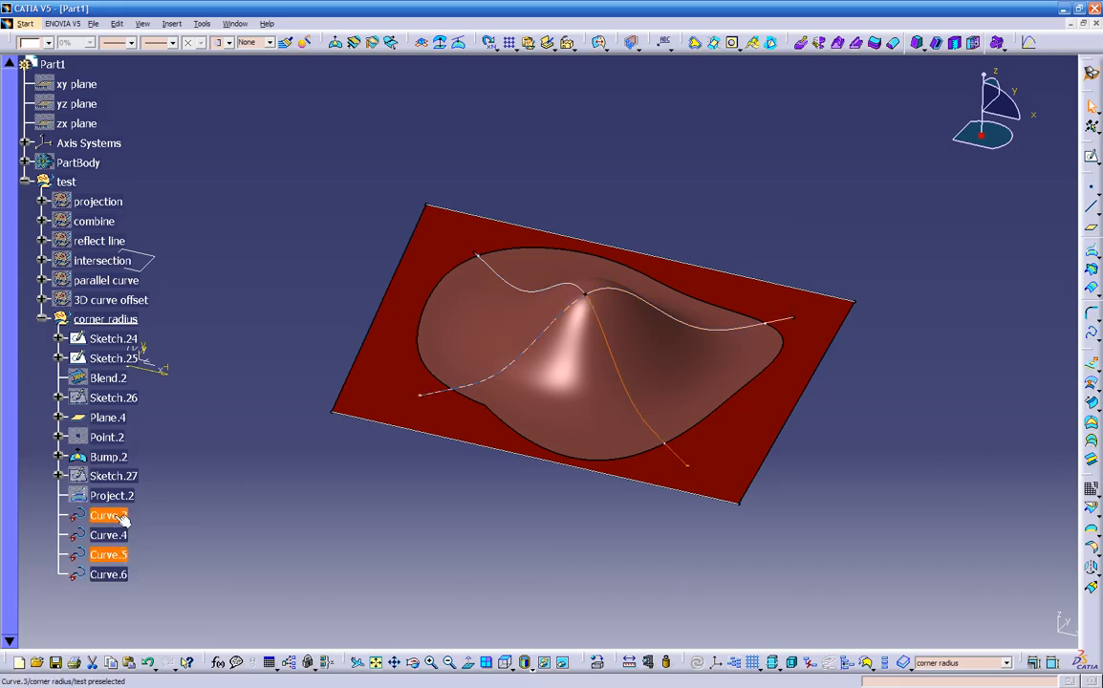
click(48, 43)
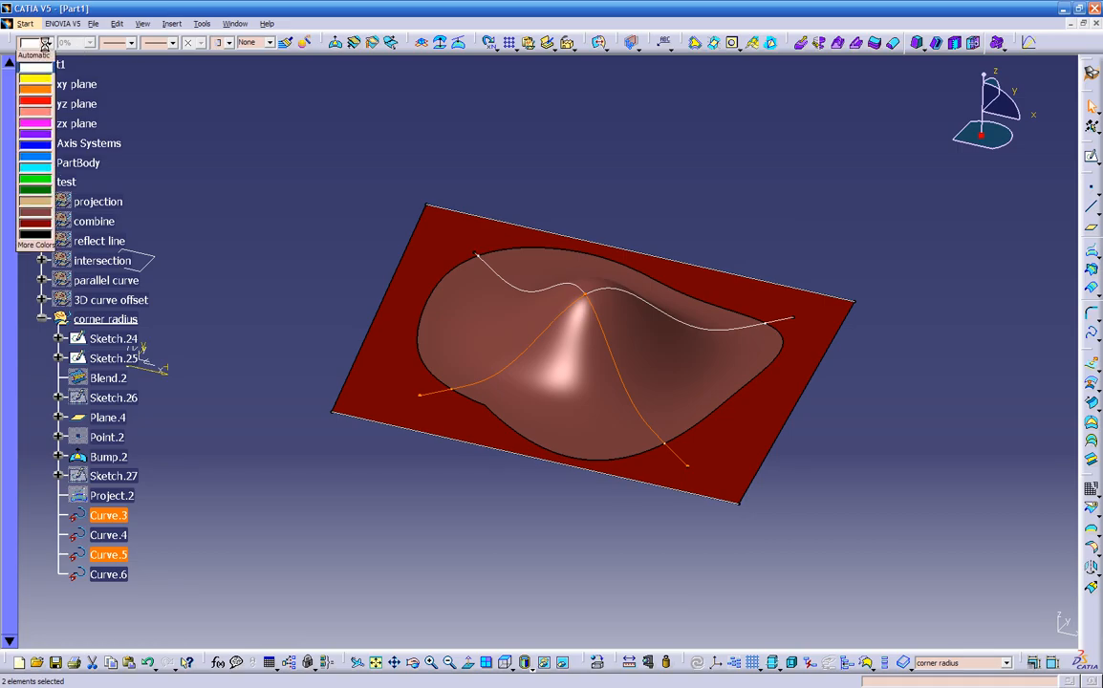
click(36, 199)
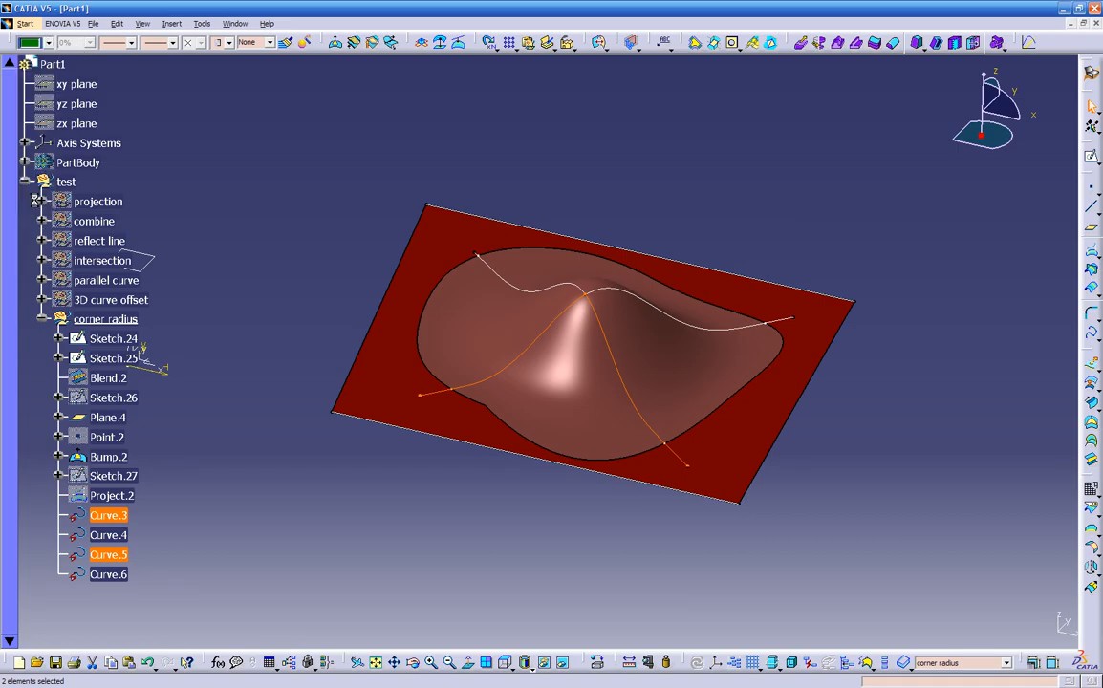
Increase the line thickness of the two dark green curves, Curve.3 and Curve.5.
click(132, 44)
click(136, 71)
click(265, 139)
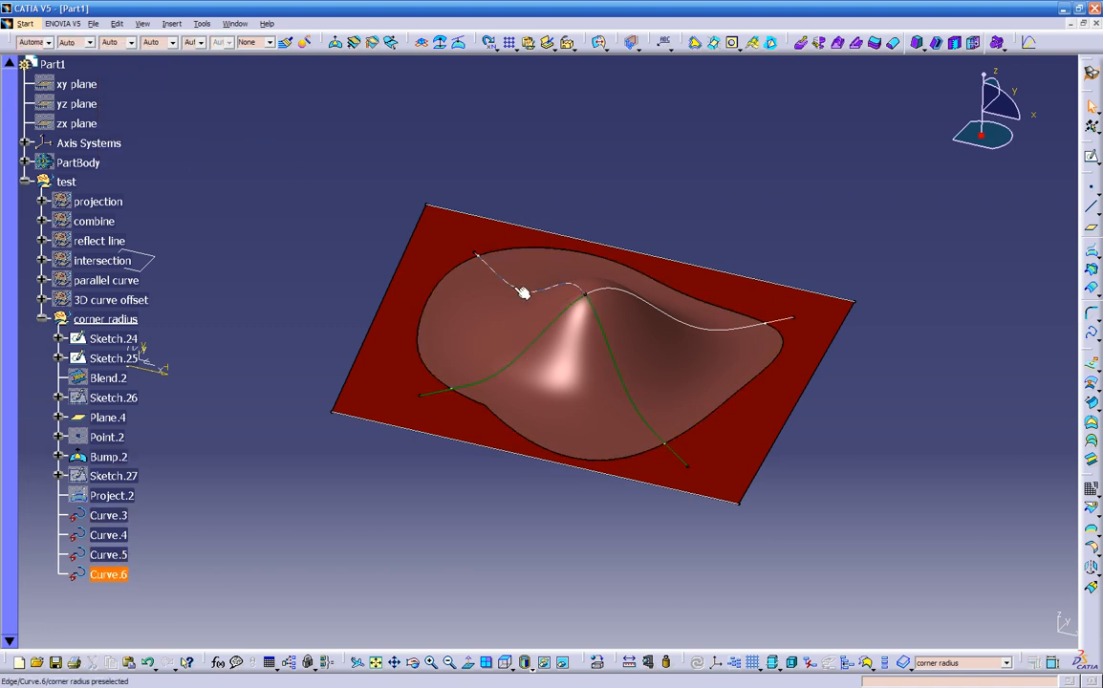
Color the other two disassembled curves, Curve.4 and Curve.6, blue and set their line thickness to 0.7 mm.
click(117, 536)
ctrl+click(108, 515)
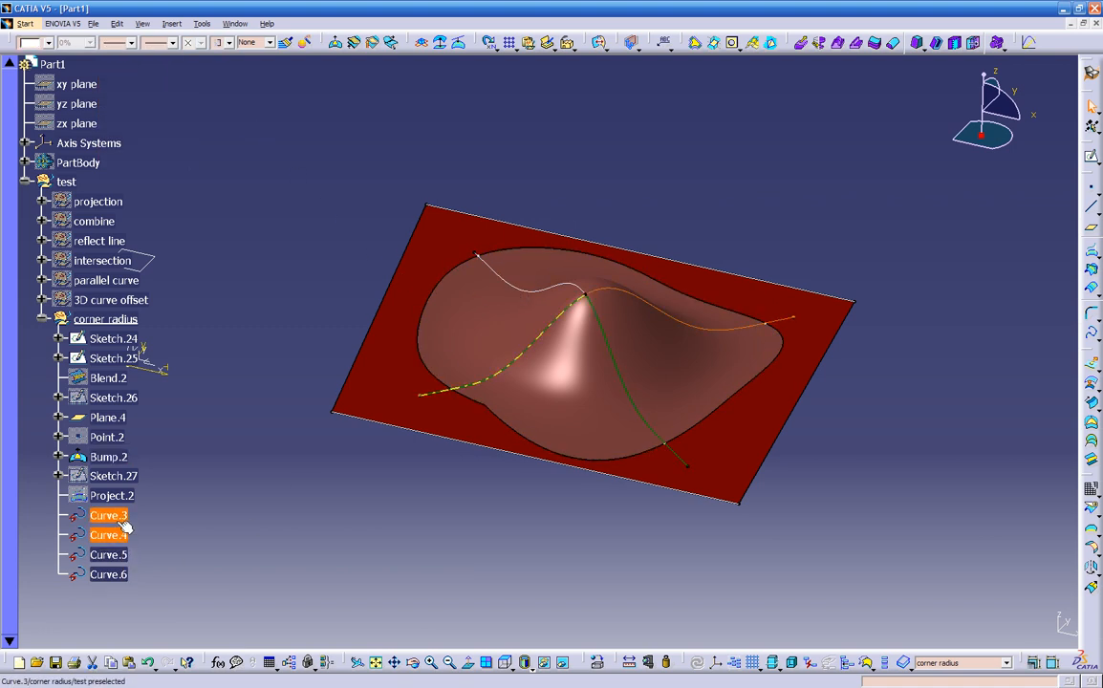
click(118, 576)
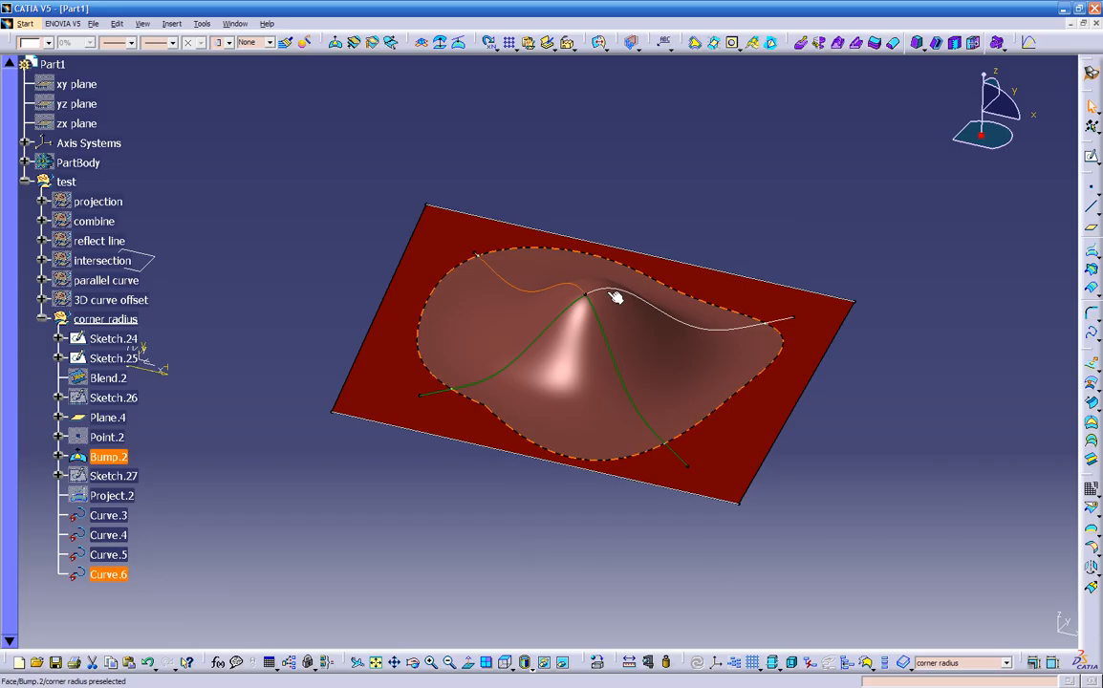
ctrl+click(108, 535)
click(47, 42)
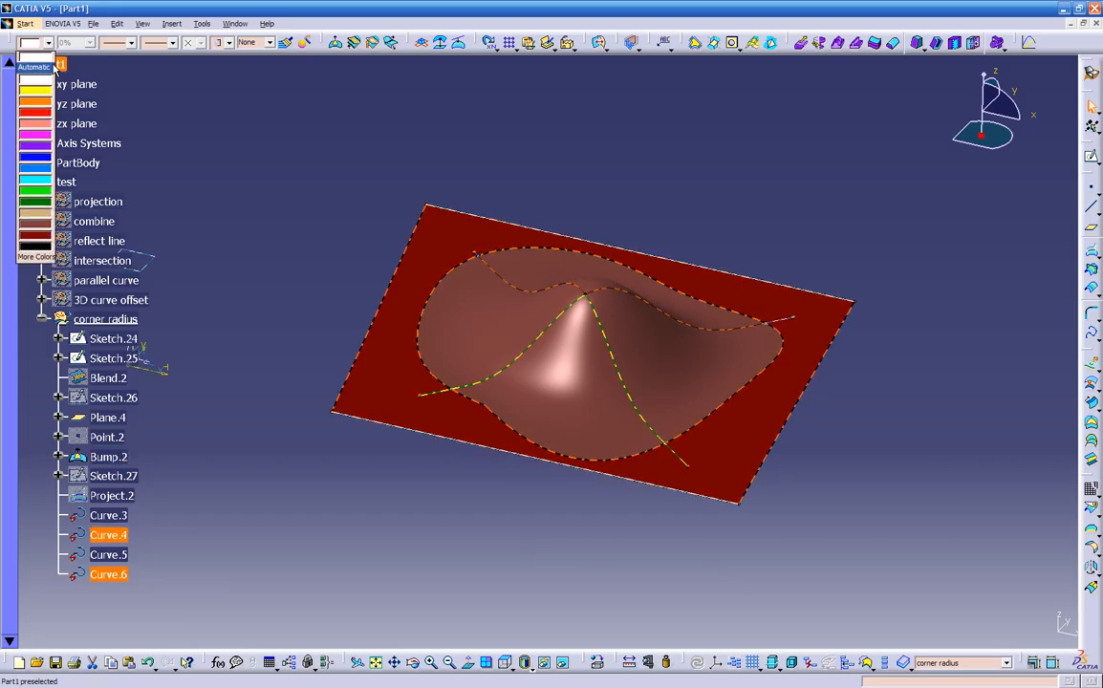
click(34, 156)
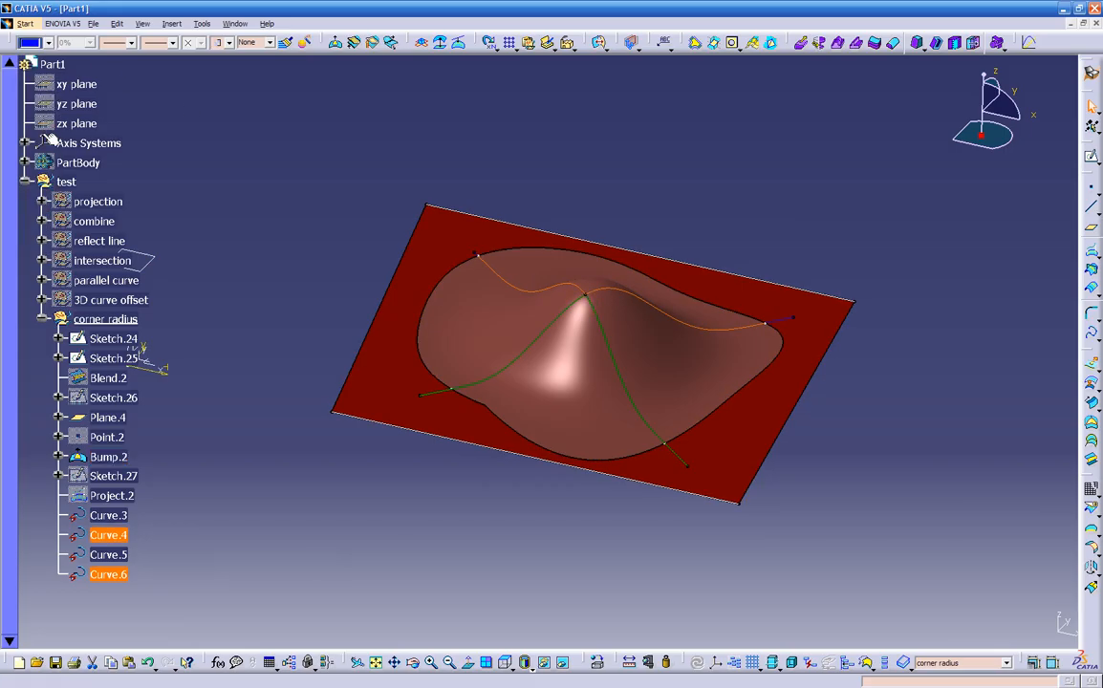
click(112, 42)
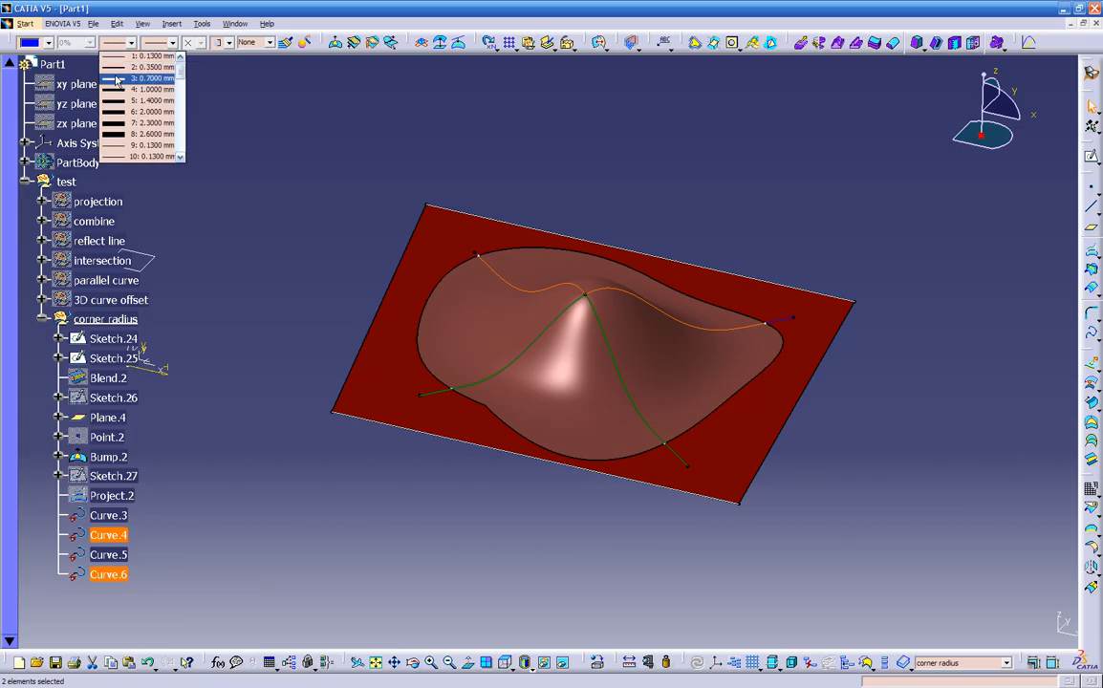
click(120, 76)
click(292, 249)
Start a corner between the adjacent Curve.4 and Curve.5, set its type to 3D Corner, and preview it.
mouse_move(415, 453)
middle_down()
mouse_move(339, 404)
mouse_move(409, 441)
middle_up()
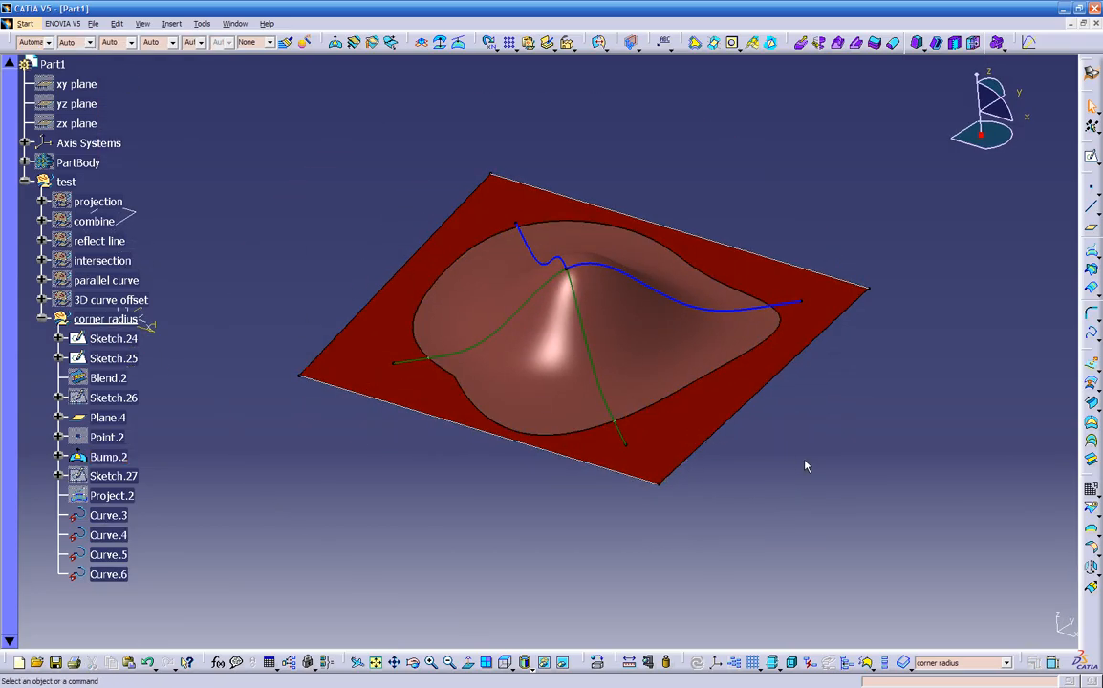
click(1091, 313)
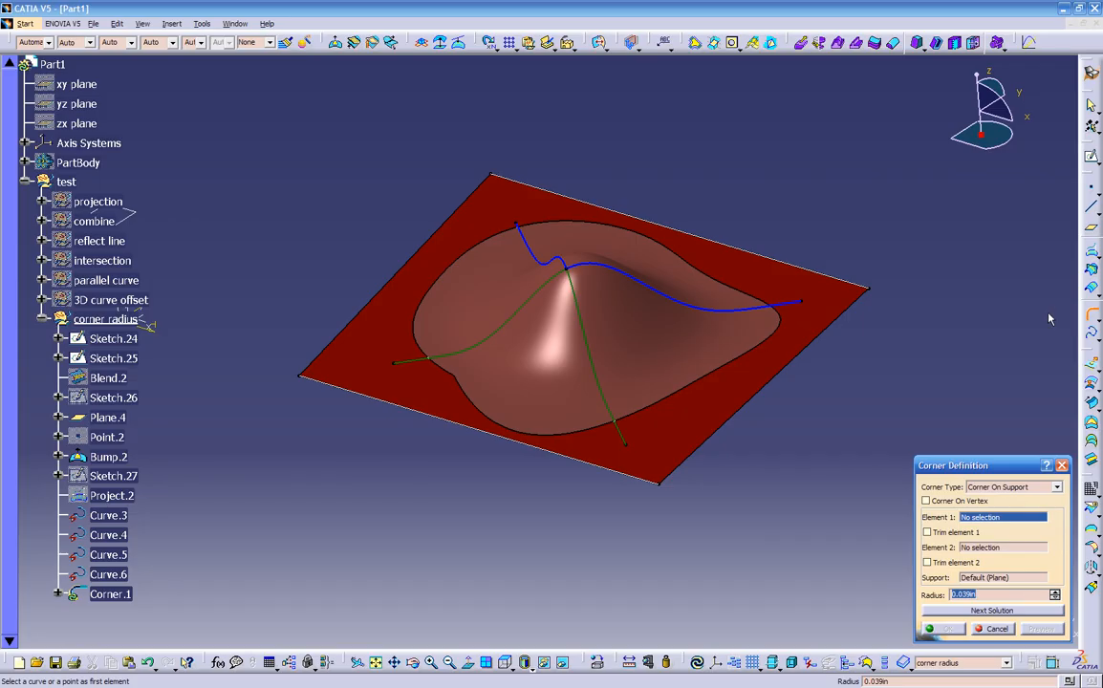
click(641, 289)
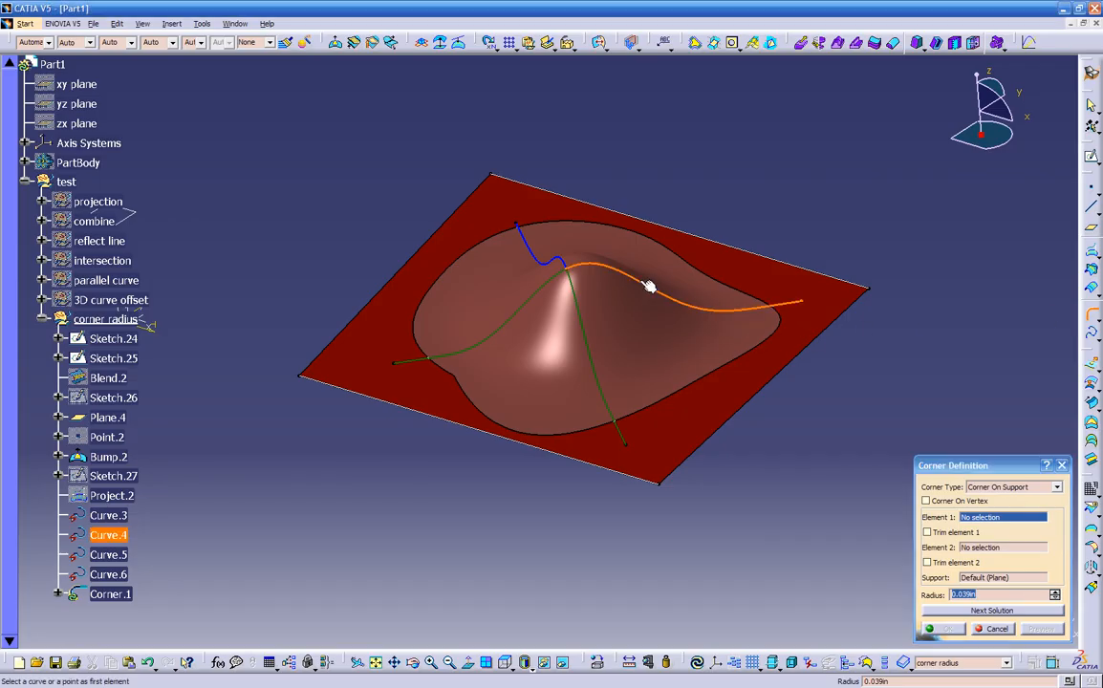
click(591, 344)
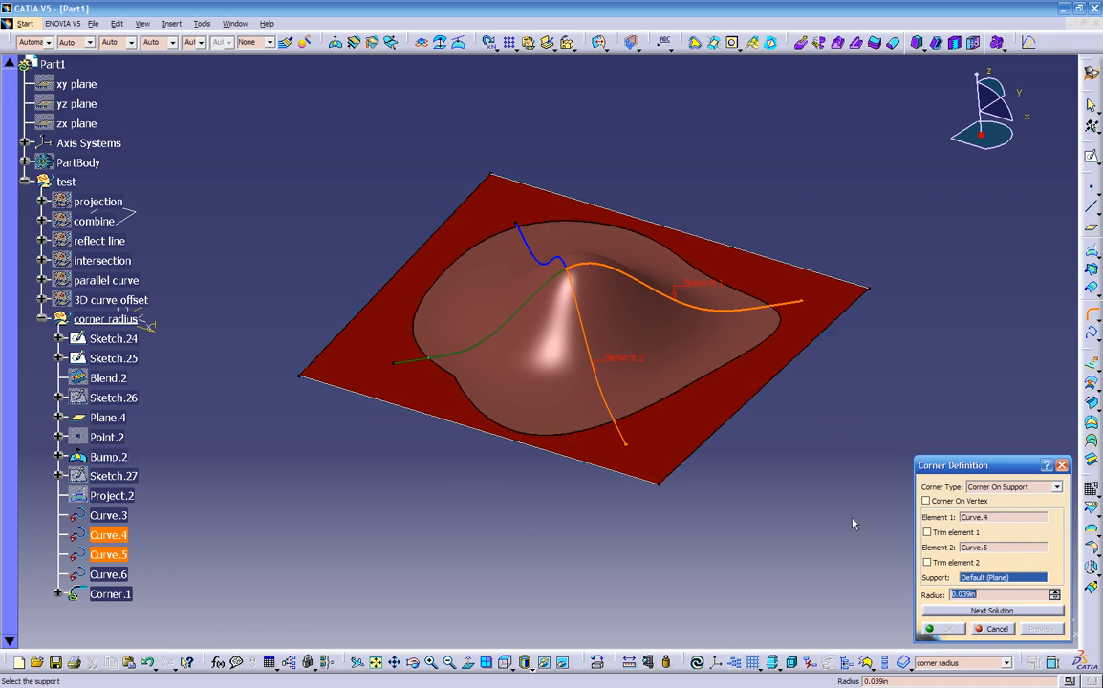
middle_drag(695, 508, 644, 547)
click(991, 490)
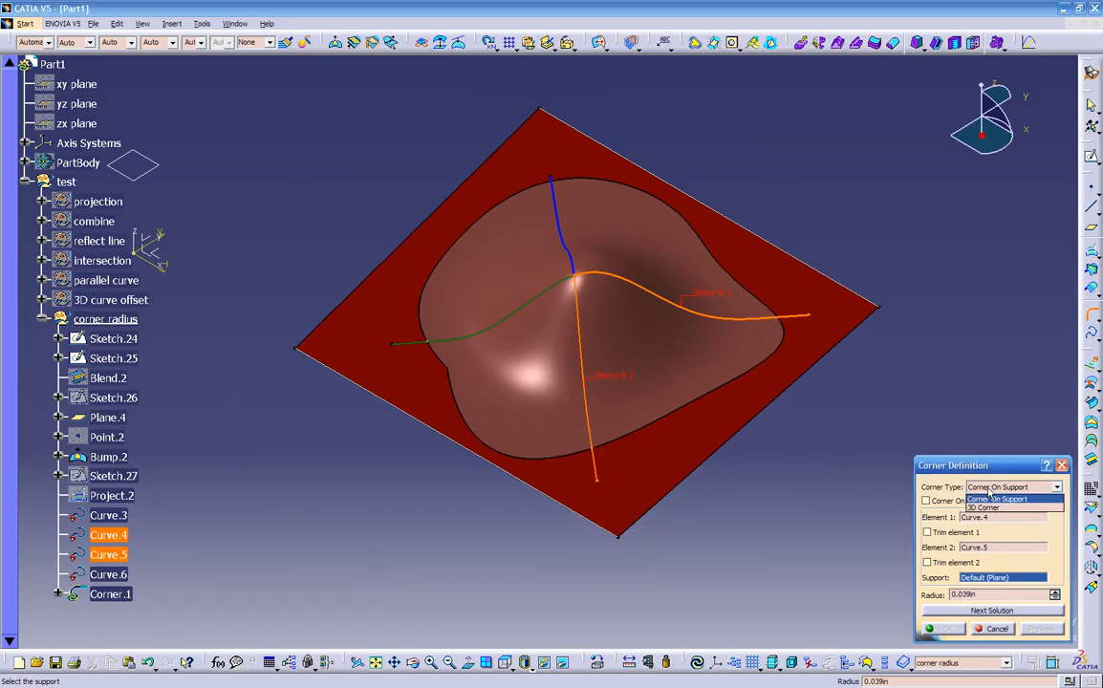
click(985, 508)
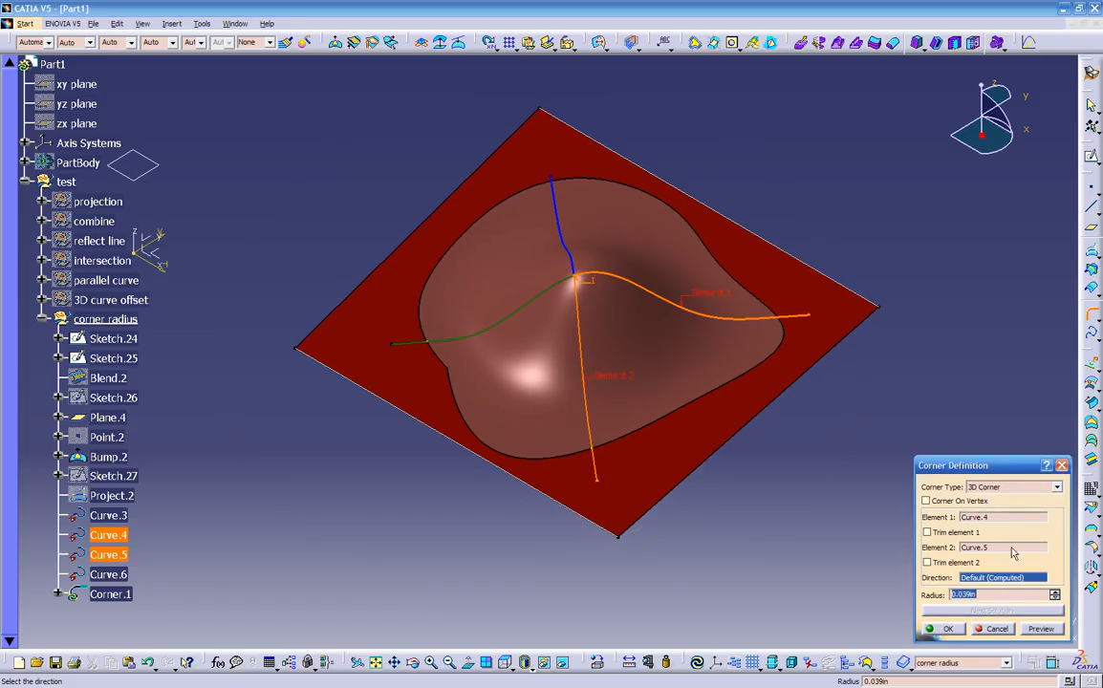
click(1056, 634)
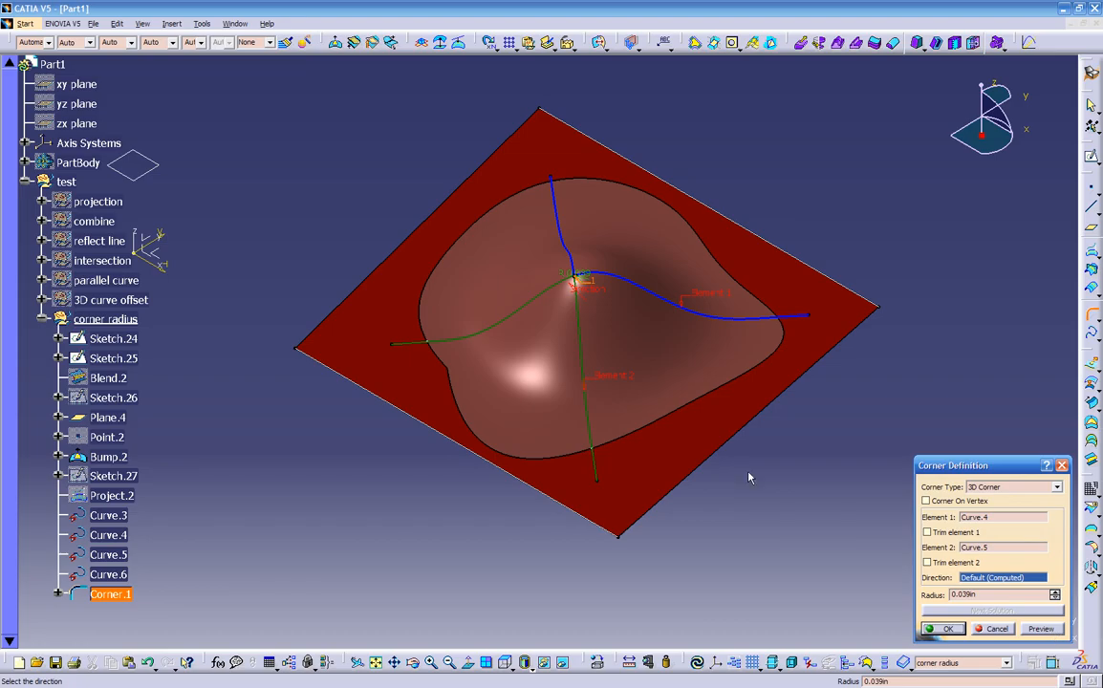
Try a 0.5 in radius for the 3D corner, and increase it to 1 in.
key(Tab)
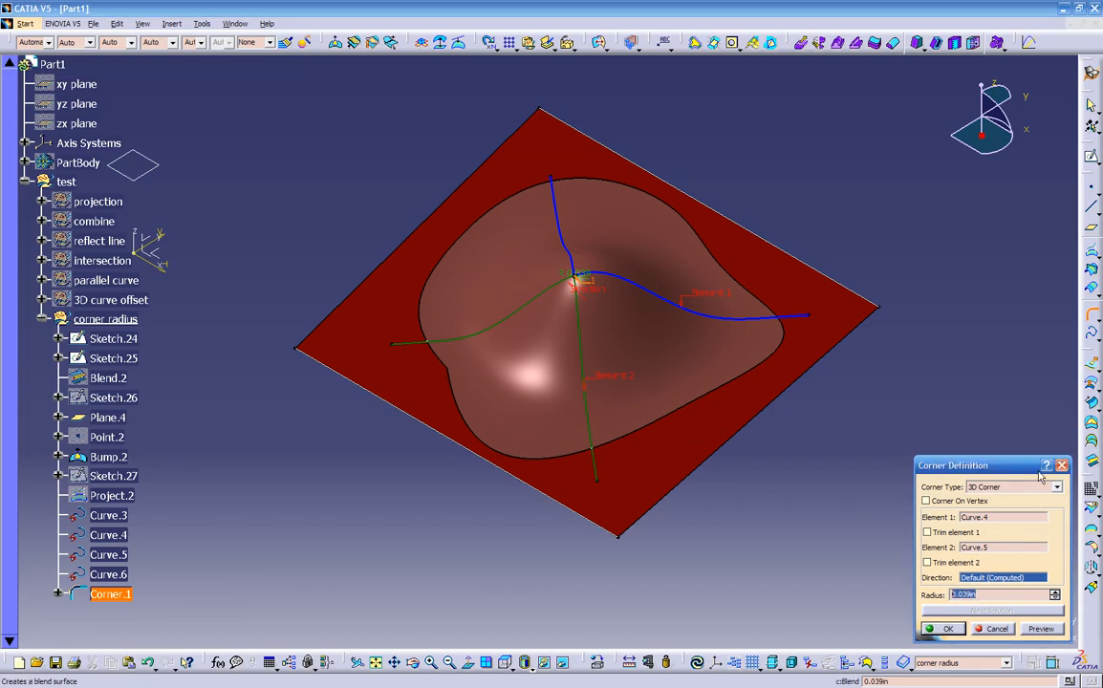
text(.5)
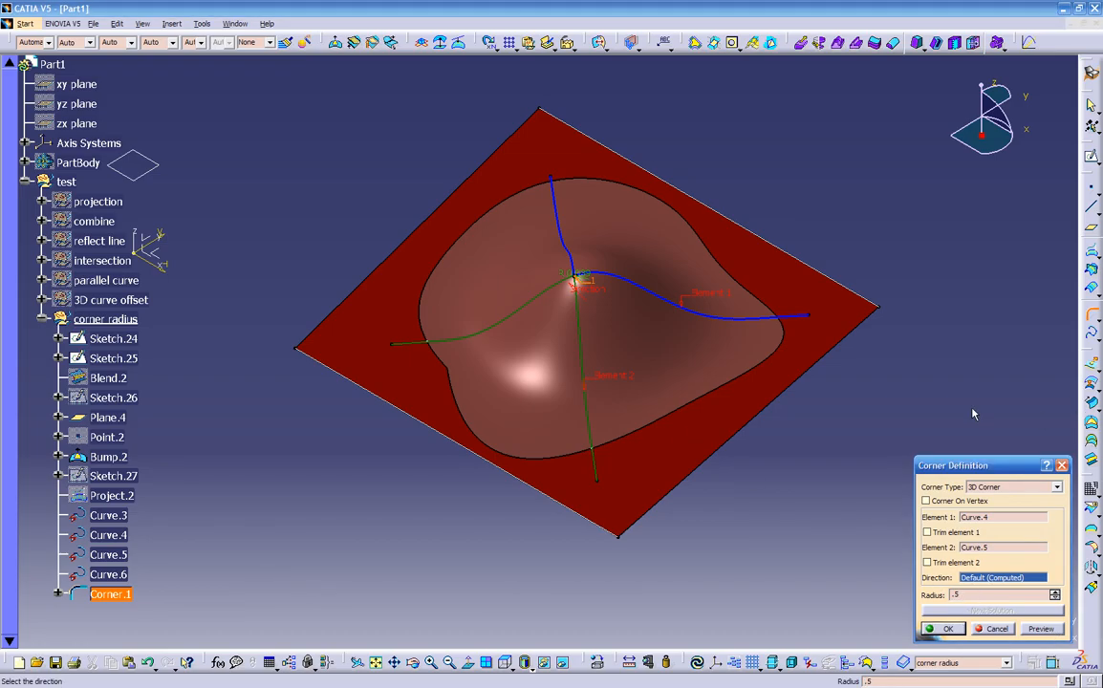
key(Return)
middle_drag(641, 483, 609, 466)
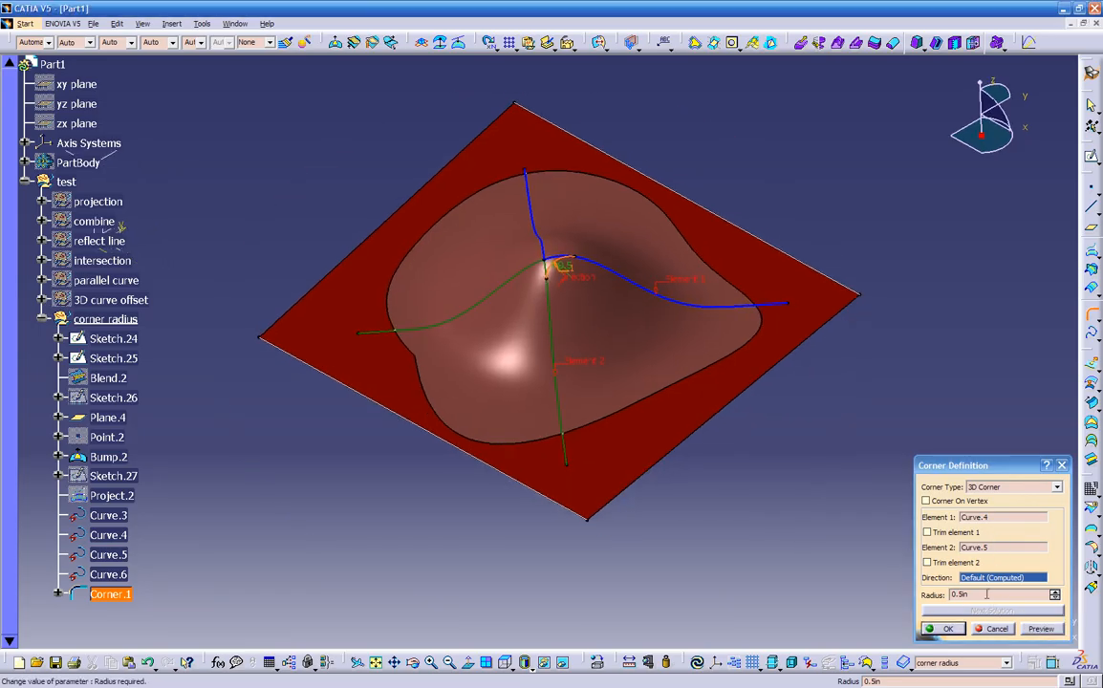
key(Tab)
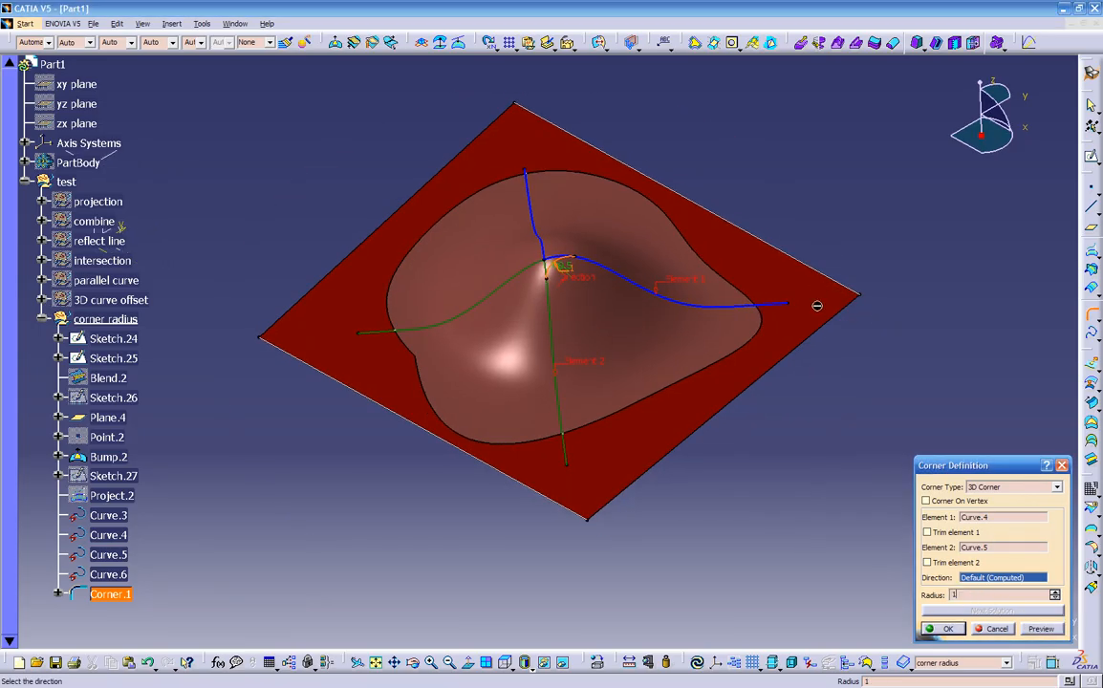
text(1)
key(Return)
middle_drag(661, 451, 751, 356)
middle_drag(646, 310, 522, 228)
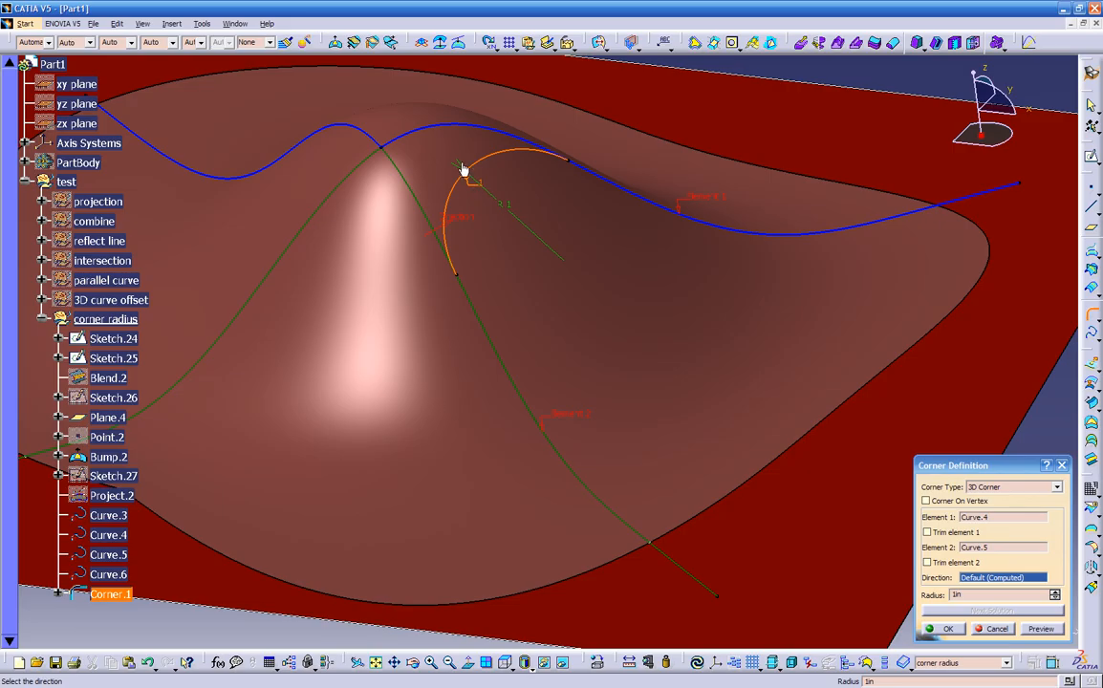
Enable trimming of both elements on the 3D corner, preview the result, and create the corner.
middle_drag(614, 344, 666, 464)
click(927, 532)
click(926, 562)
click(1040, 629)
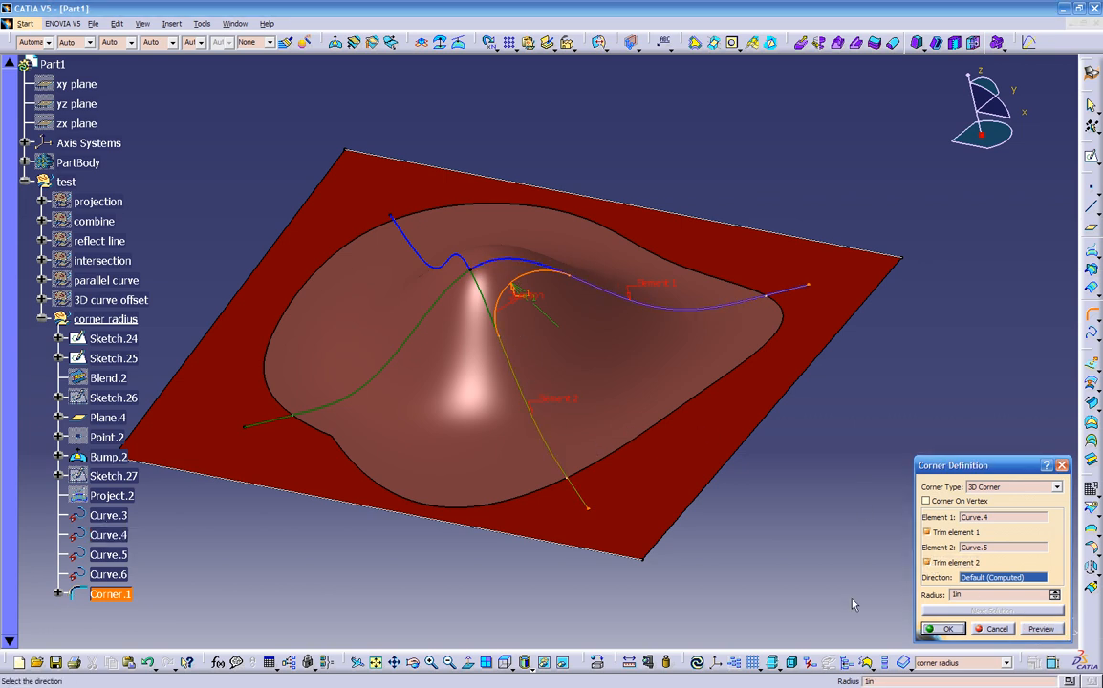
click(942, 629)
Examine the trimmed 3D corner near the bump's peak and review its definition without changing it.
middle_drag(786, 489, 883, 331)
middle_drag(794, 362, 515, 321)
middle_drag(615, 290, 659, 358)
double_click(122, 595)
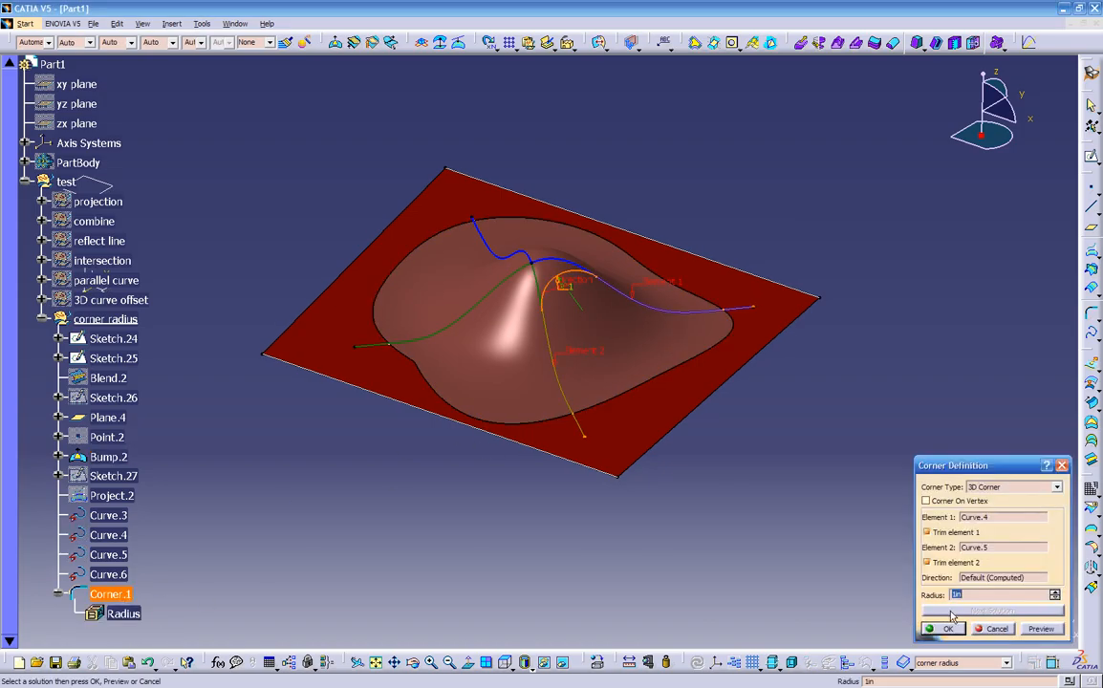
click(994, 629)
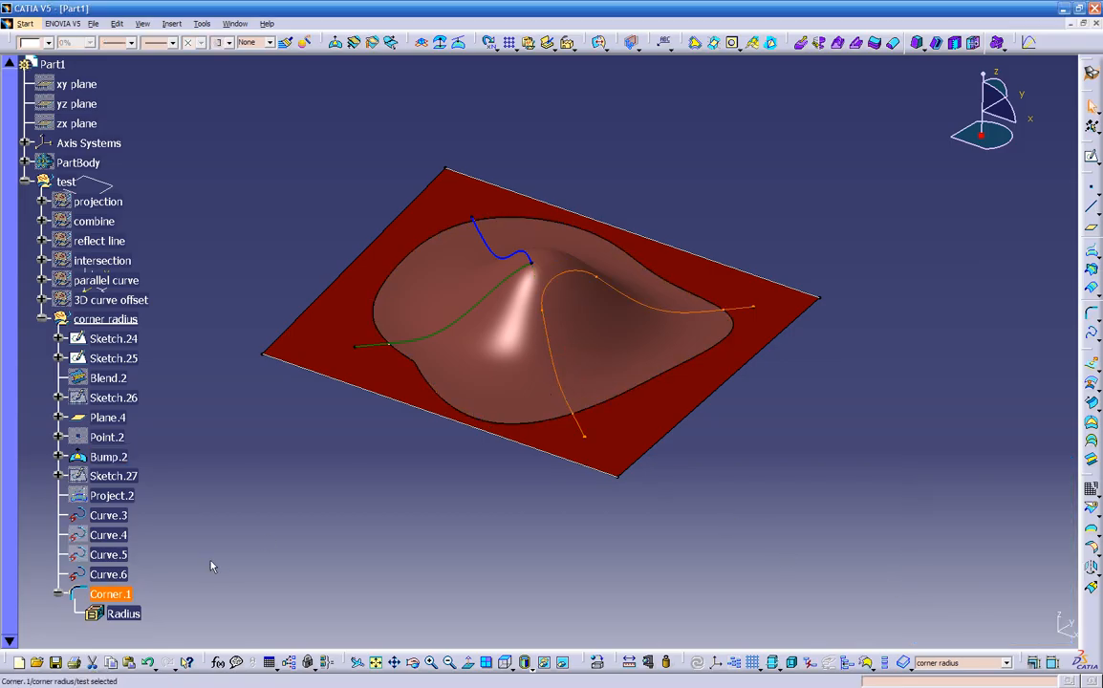
double_click(113, 595)
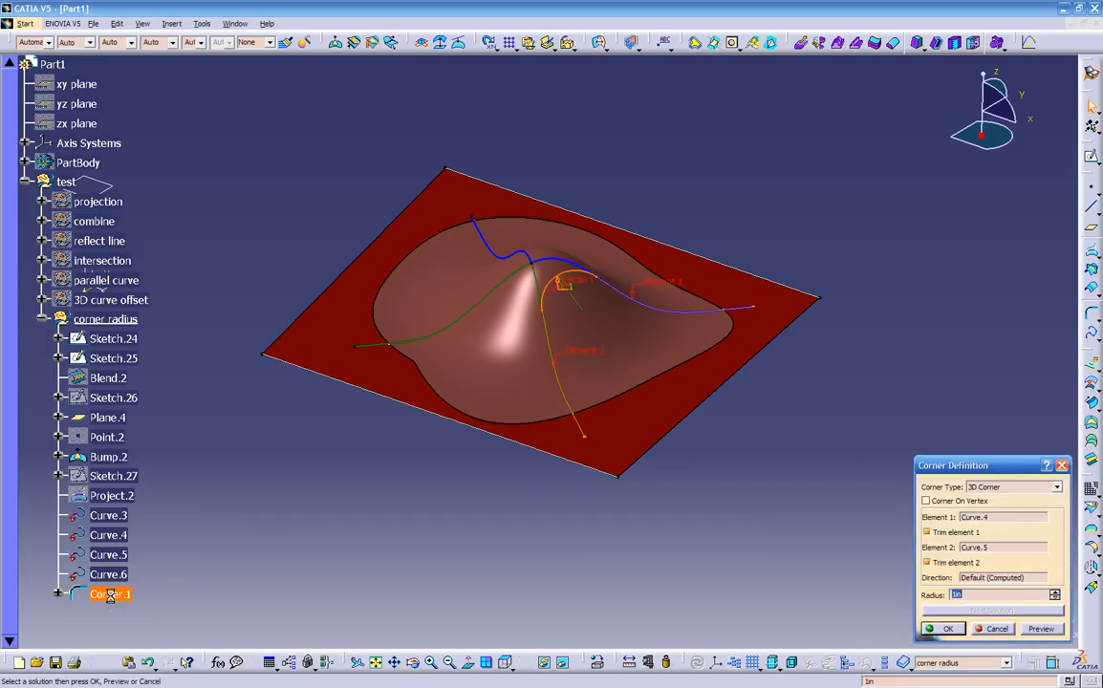
click(1010, 630)
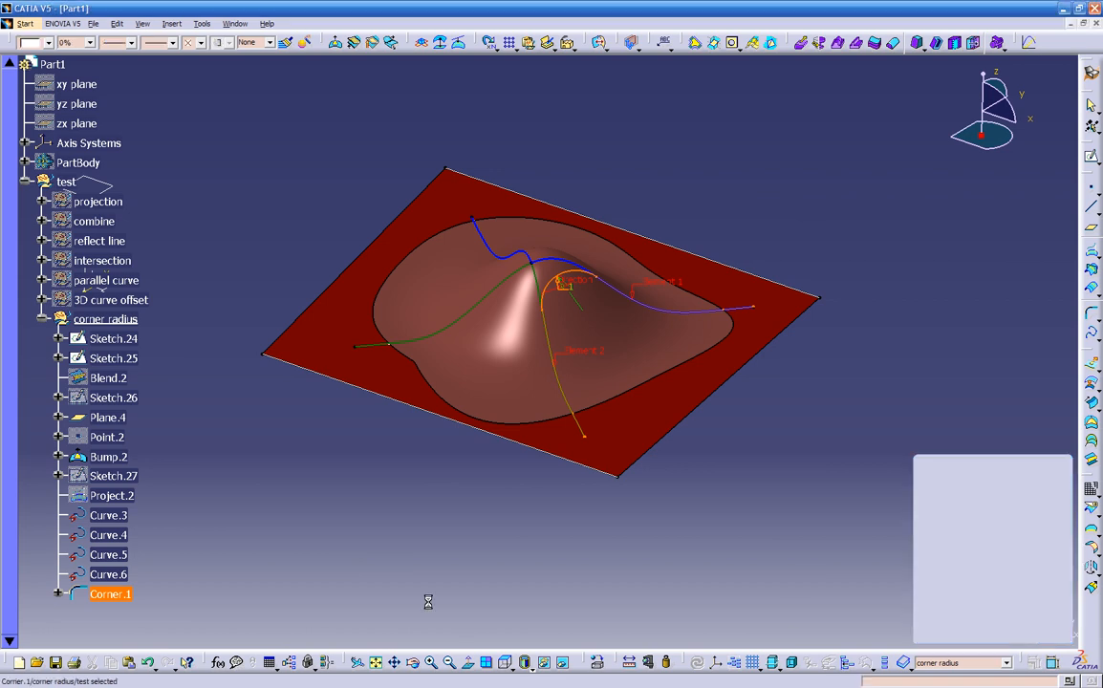
Delete the 3D corner between Curve.4 and Curve.5.
click(113, 594)
key(Delete)
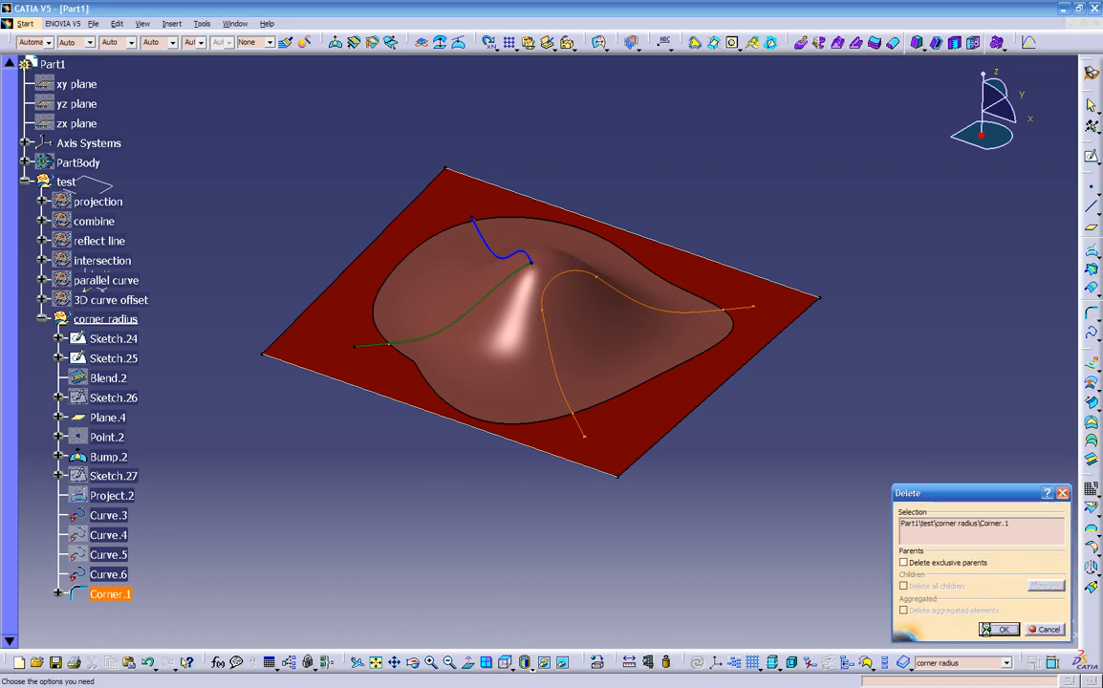
click(999, 630)
Join Curve.5 and Curve.6 into one continuous curve across the bump's peak, and check the joined curve.
middle_drag(445, 492, 542, 473)
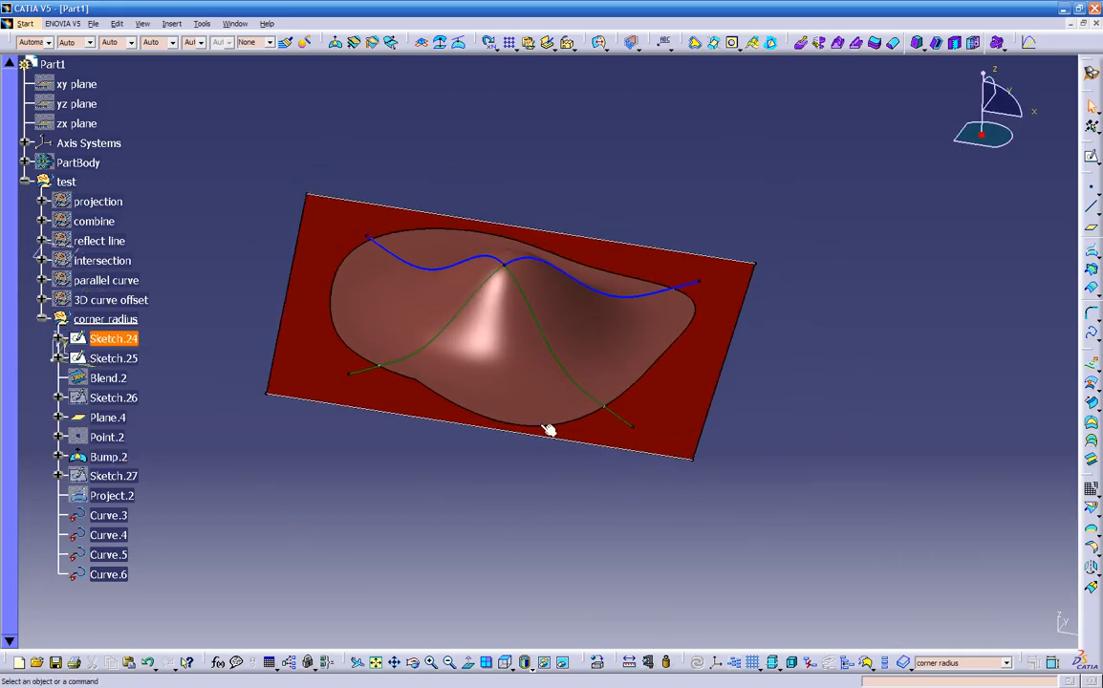
click(532, 307)
ctrl+click(481, 256)
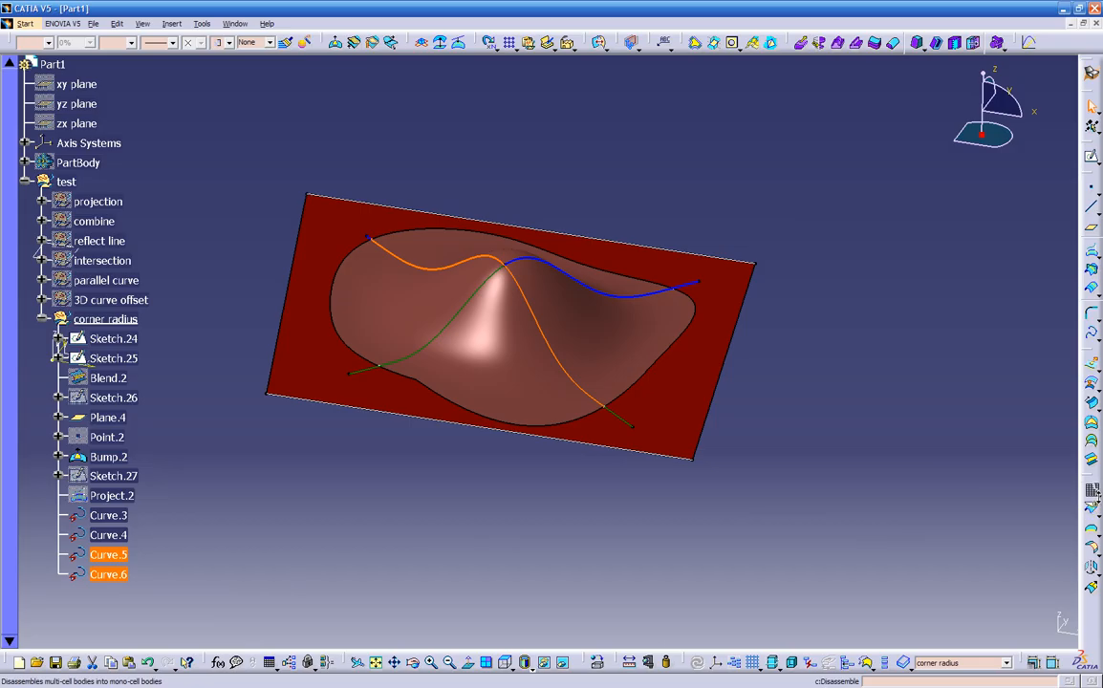
click(1094, 511)
click(1018, 511)
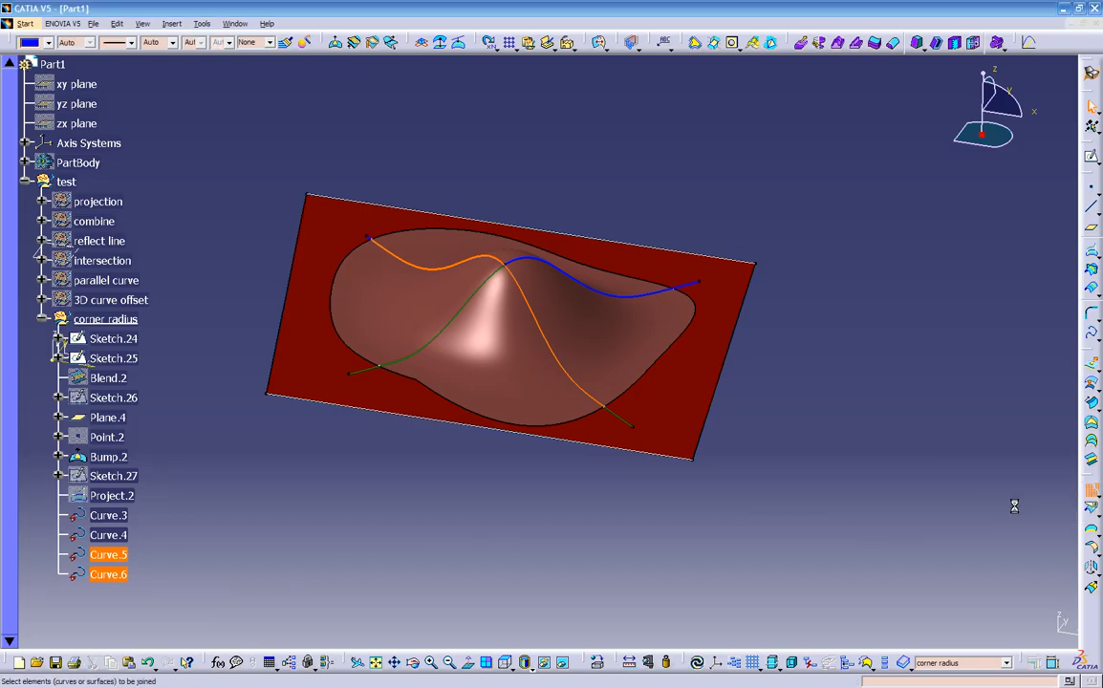
click(950, 629)
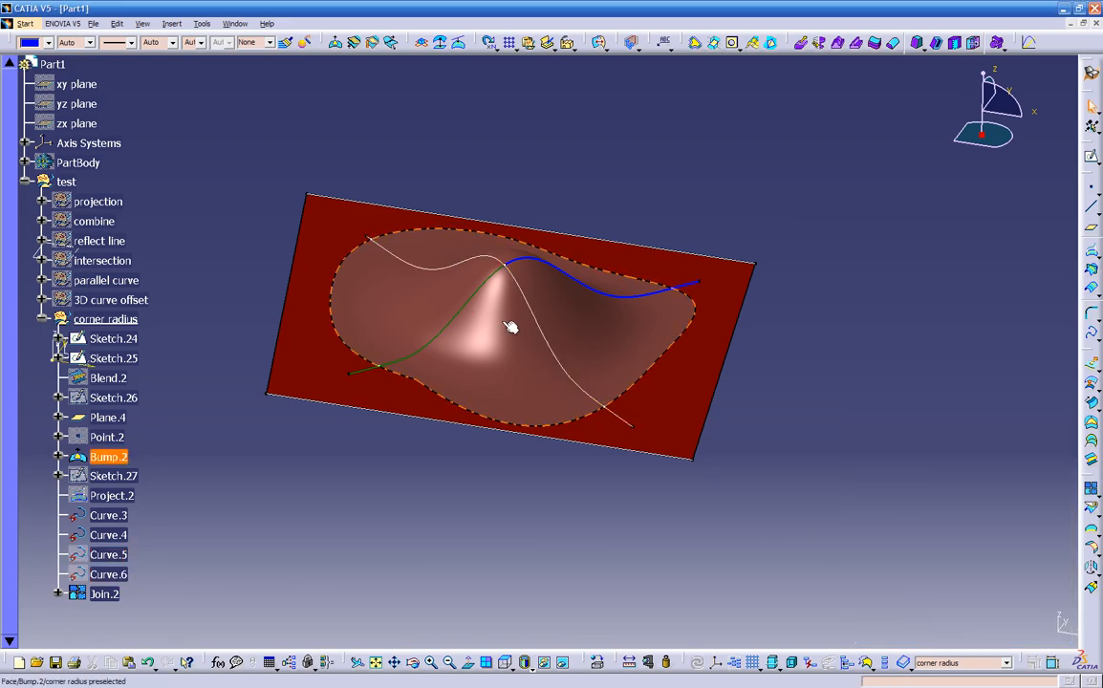
click(531, 305)
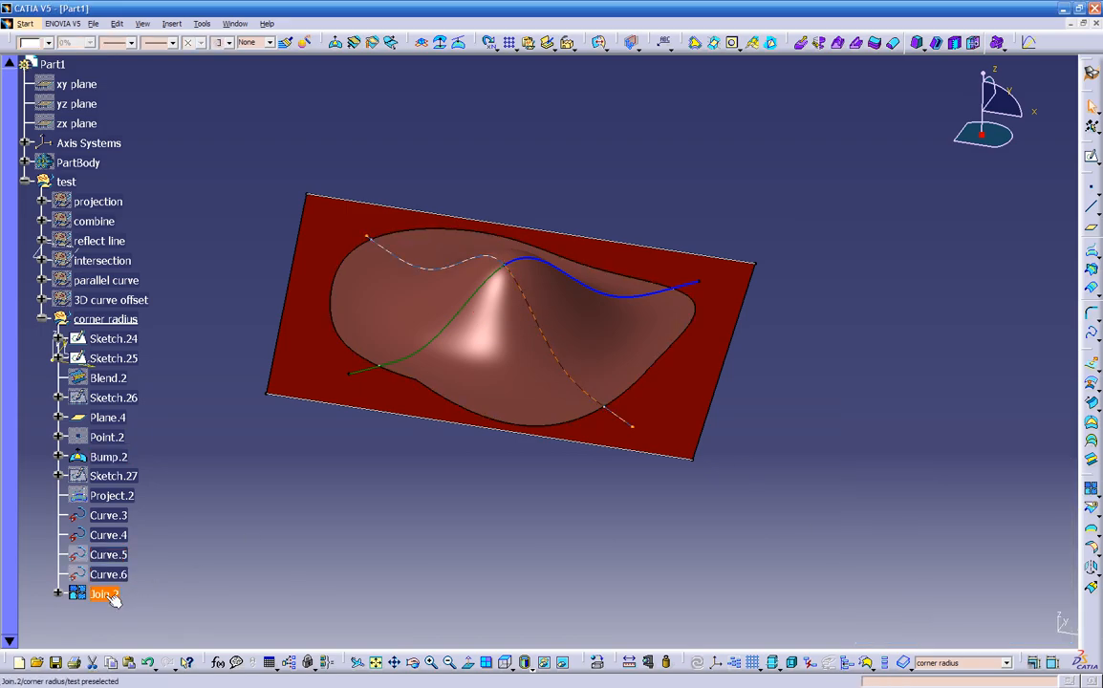
Join Curve.3 and Curve.4 into a second continuous curve crossing the first join at the peak.
click(486, 281)
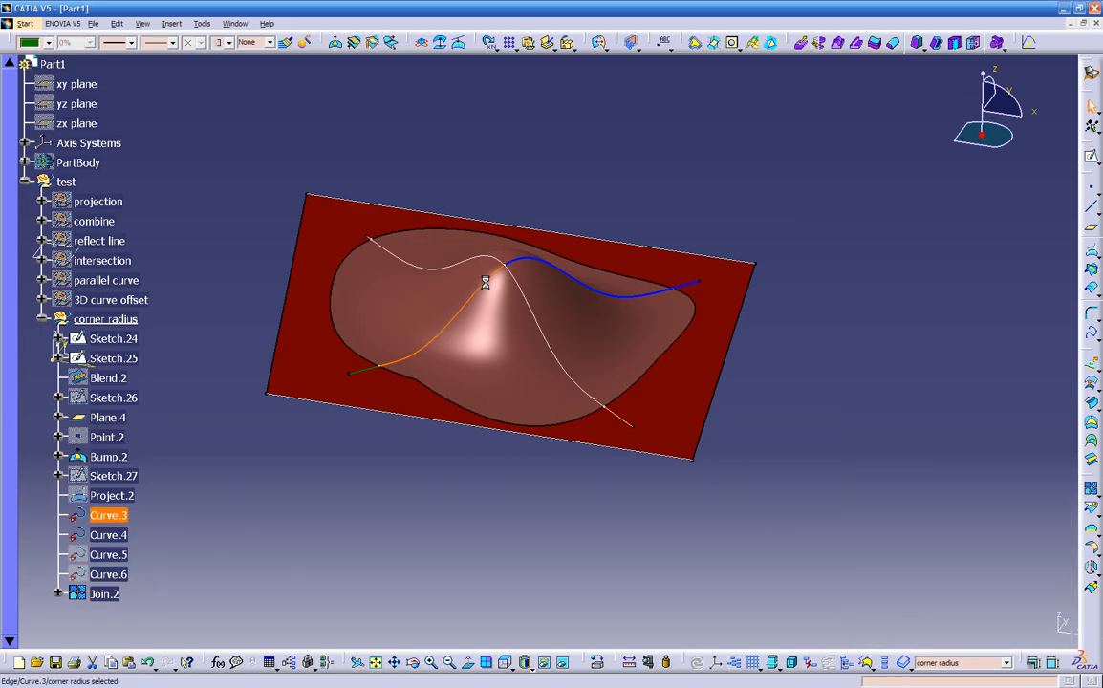
ctrl+click(549, 266)
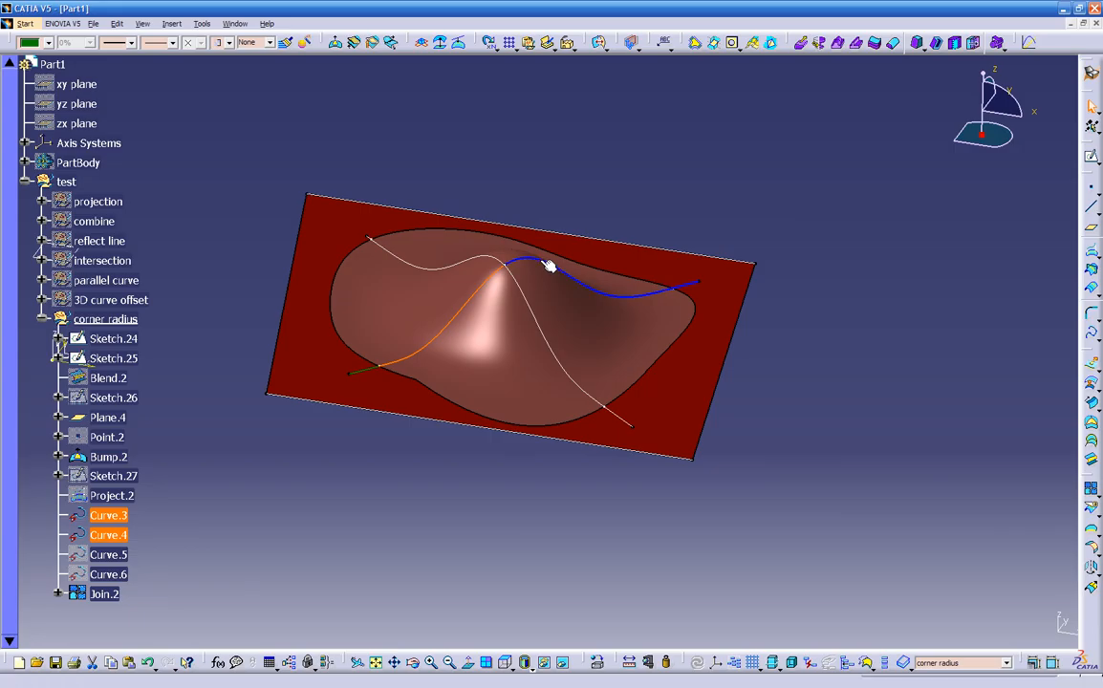
click(1092, 490)
click(1040, 629)
click(945, 629)
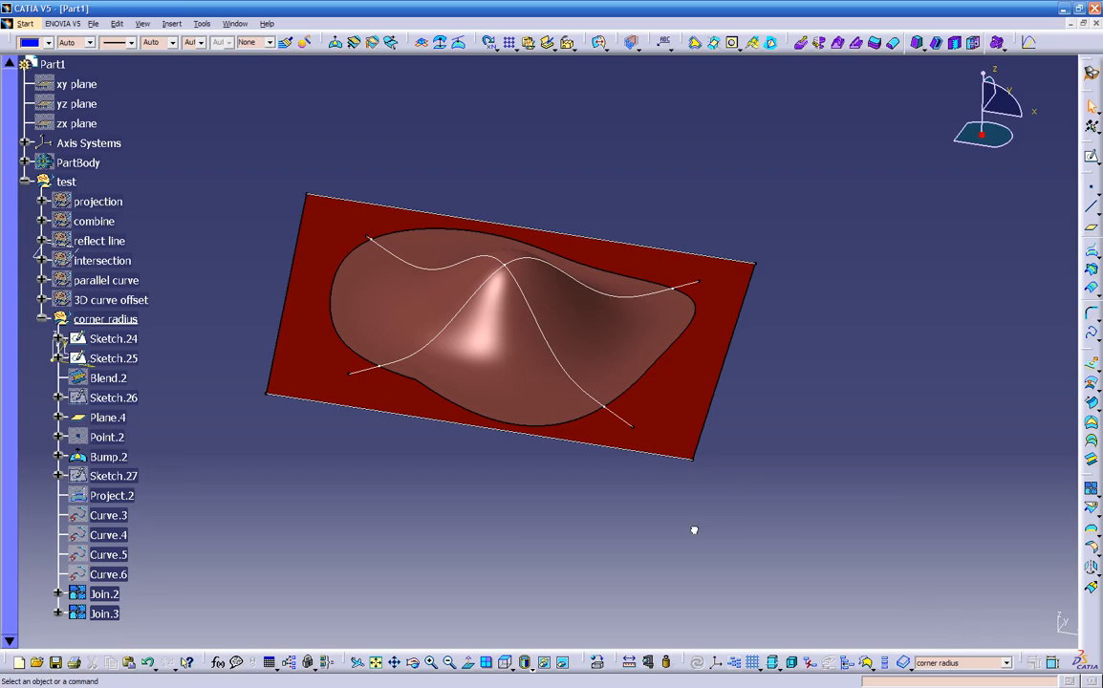
Color the first joined curve, Join.2, dark green and increase its line thickness.
click(104, 594)
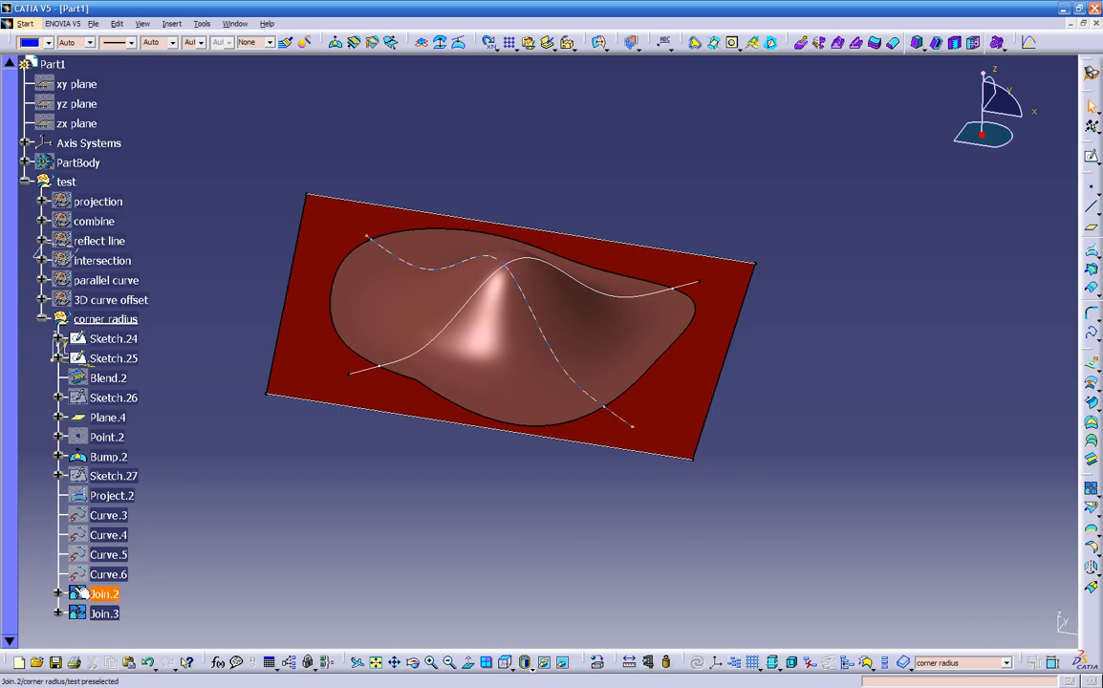
click(48, 42)
click(39, 204)
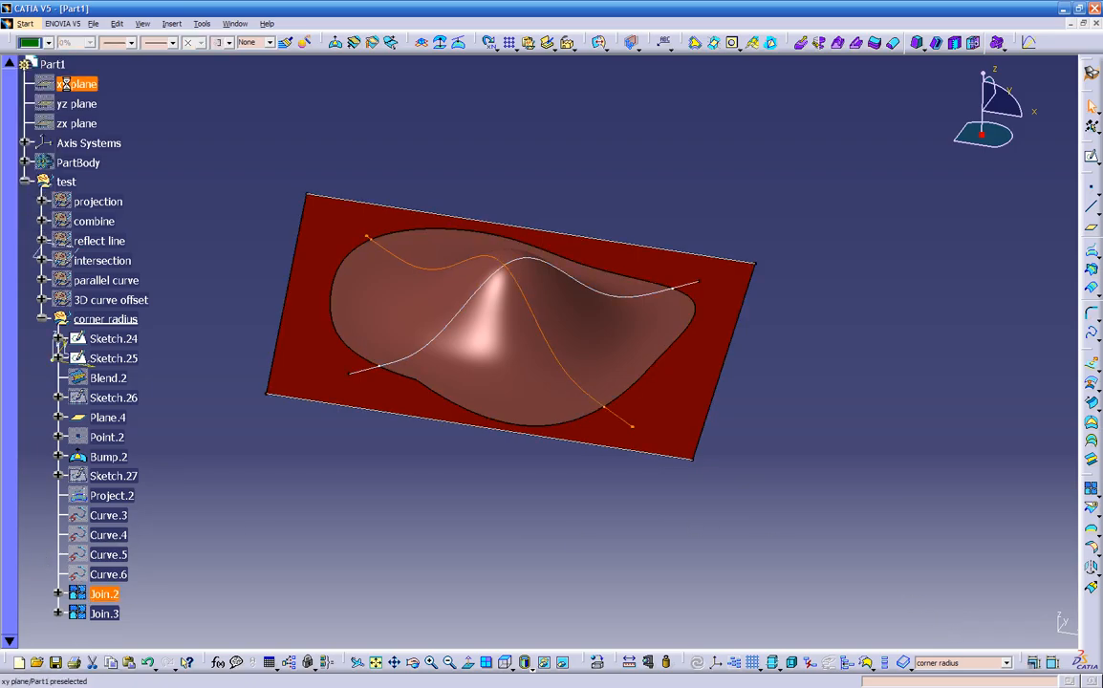
click(130, 42)
click(126, 67)
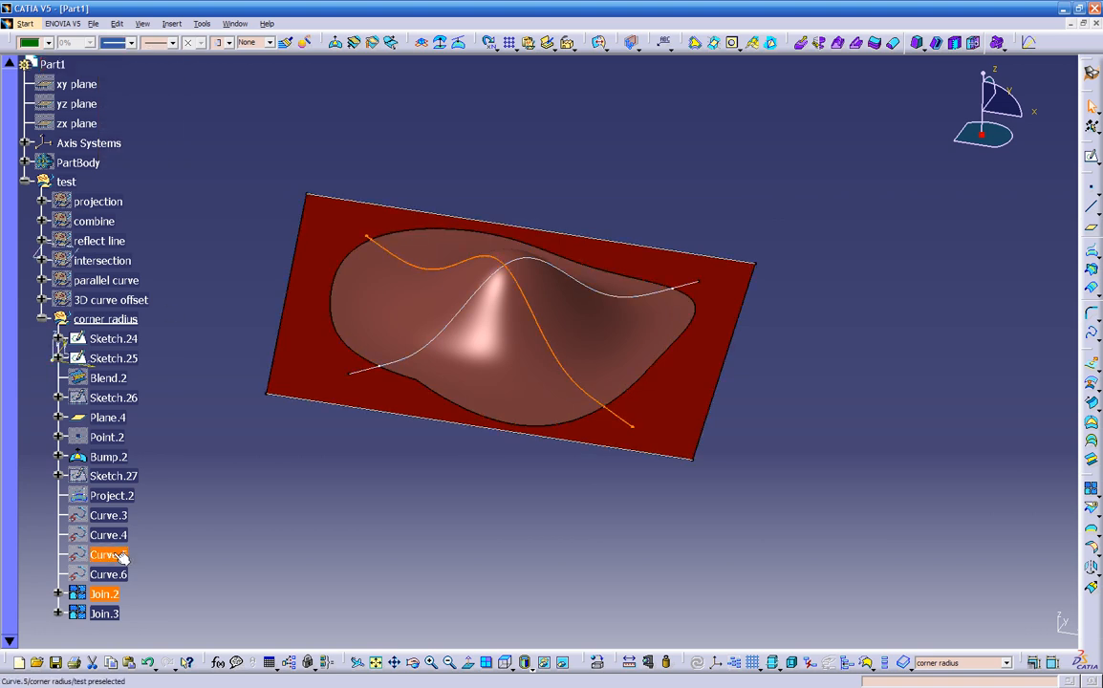
Color the second joined curve, Join.3, blue and increase its line thickness.
click(103, 613)
click(48, 43)
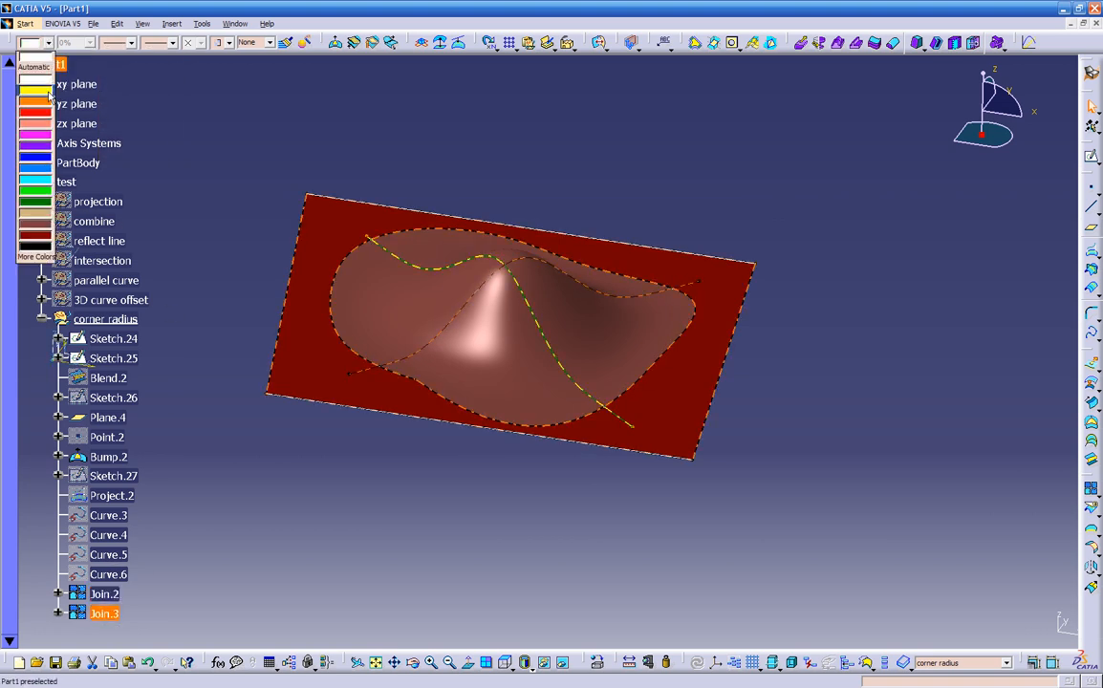
click(40, 165)
click(130, 42)
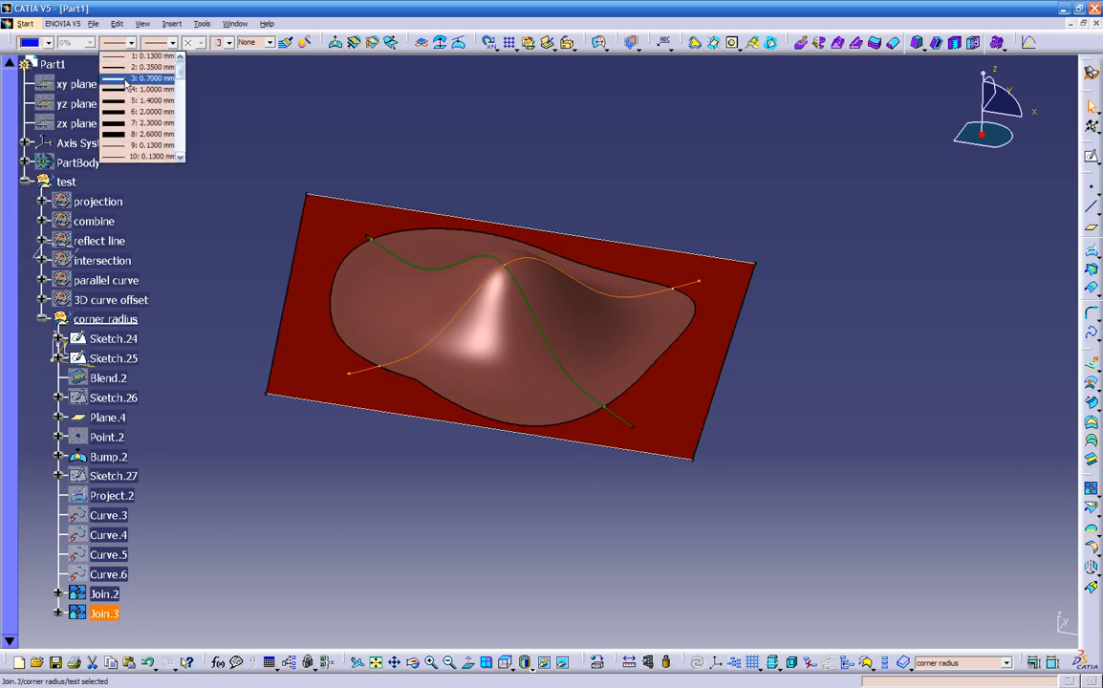
click(122, 87)
click(453, 552)
middle_drag(453, 552, 413, 552)
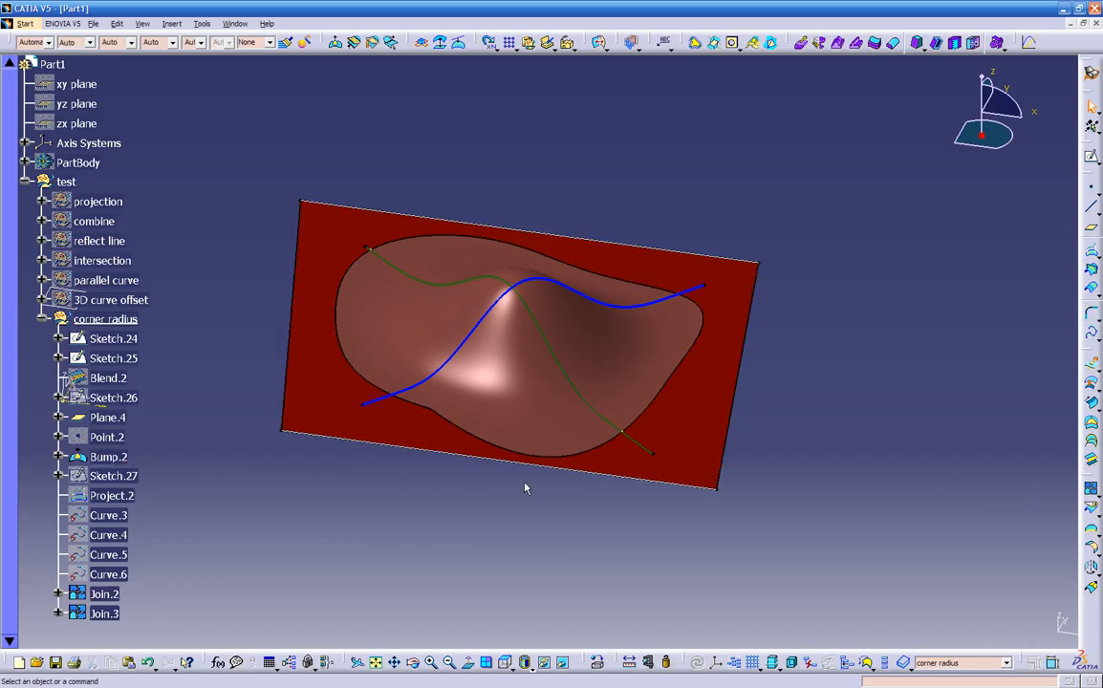
Hide and show Join.2 and Join.3 in turn to identify the two joined curves on the bump.
click(100, 594)
right_click(100, 594)
click(143, 360)
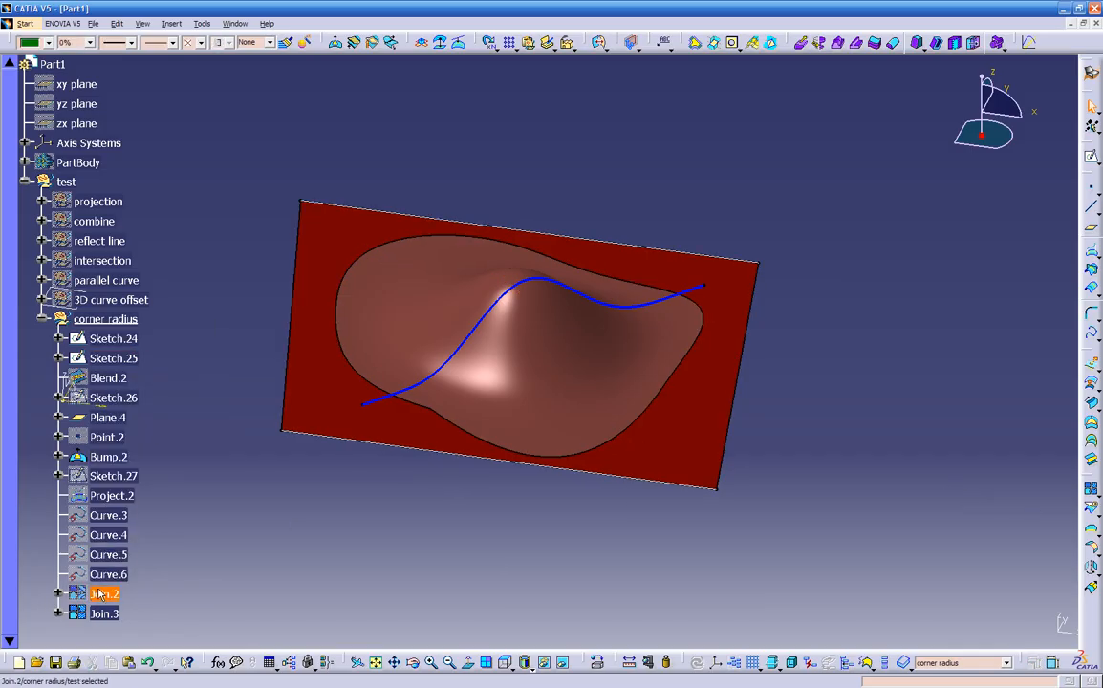
right_click(103, 577)
click(142, 355)
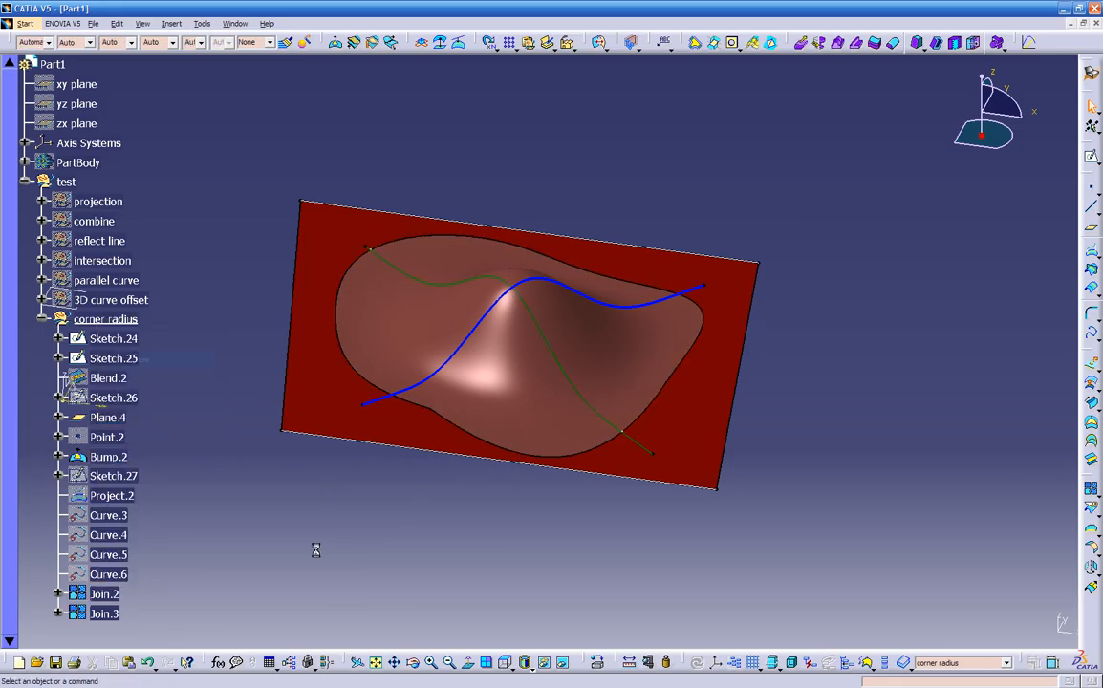
right_click(103, 614)
click(142, 383)
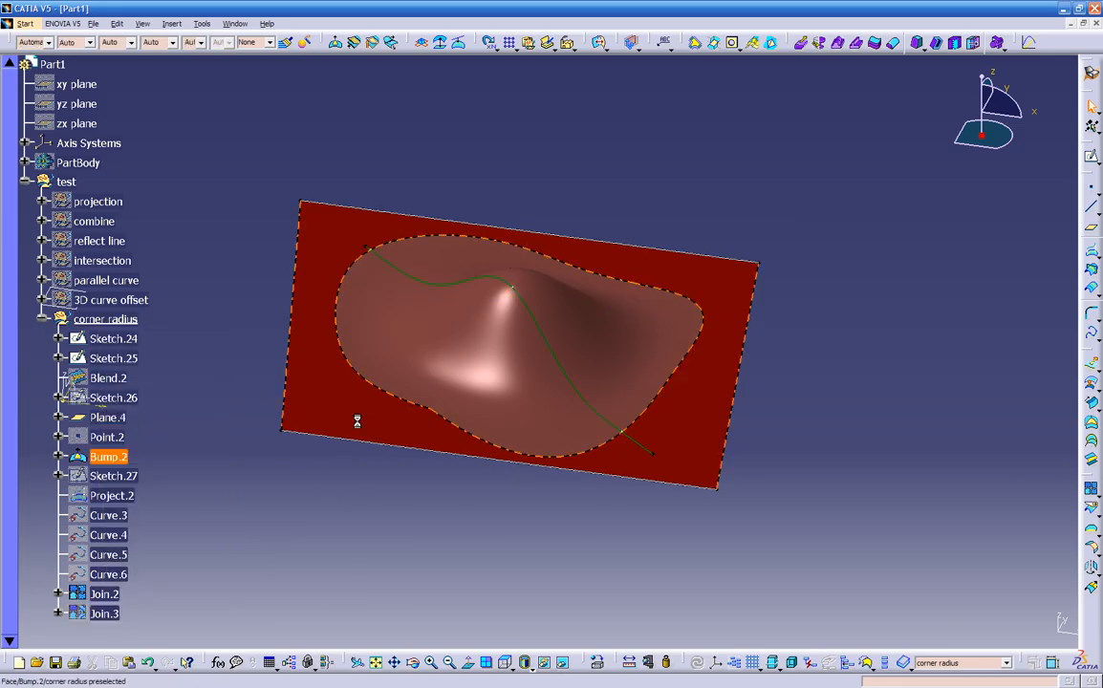
right_click(104, 614)
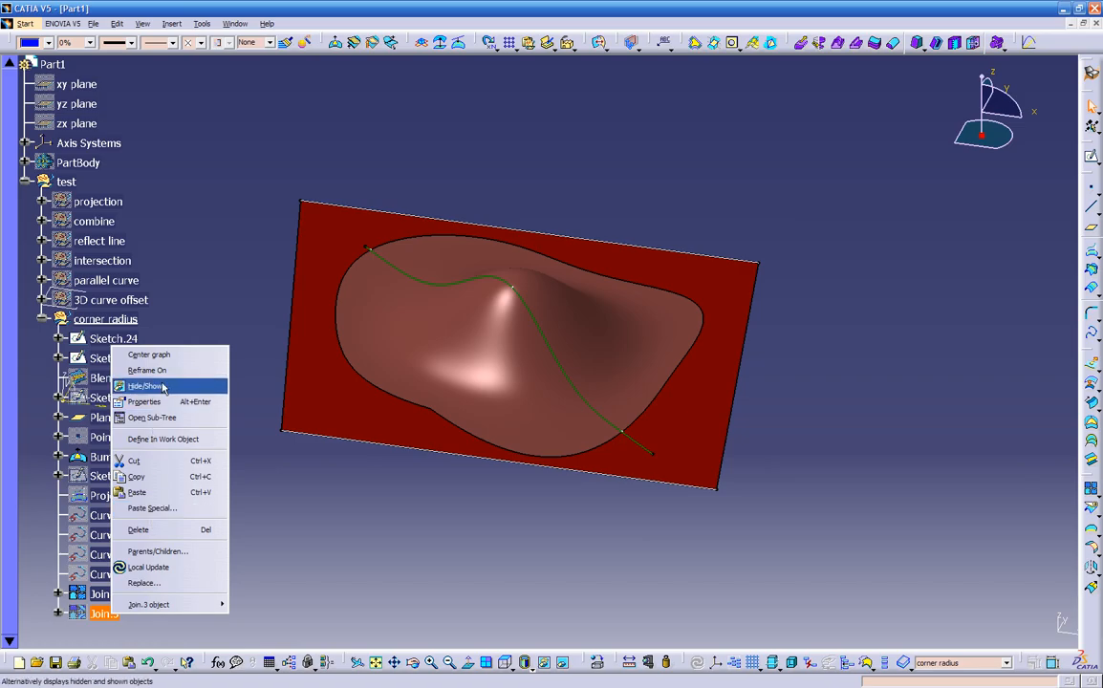
click(164, 387)
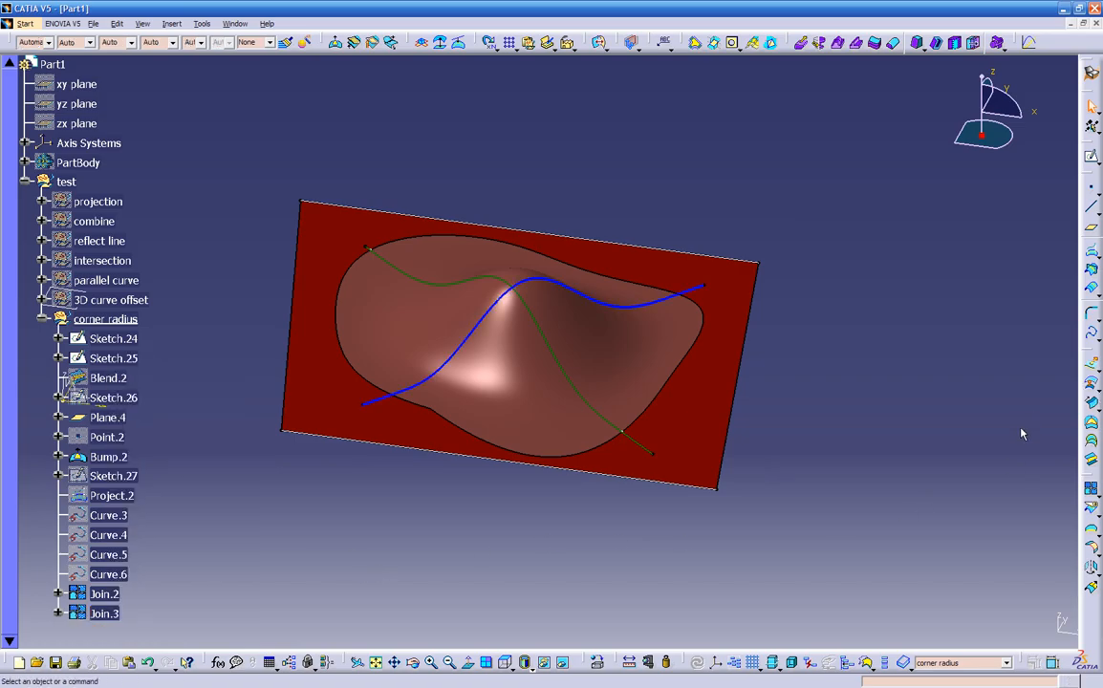
Define a 3D corner between Join.2 and Join.3 with a radius of 0.5 in.
click(1089, 320)
click(104, 594)
click(107, 614)
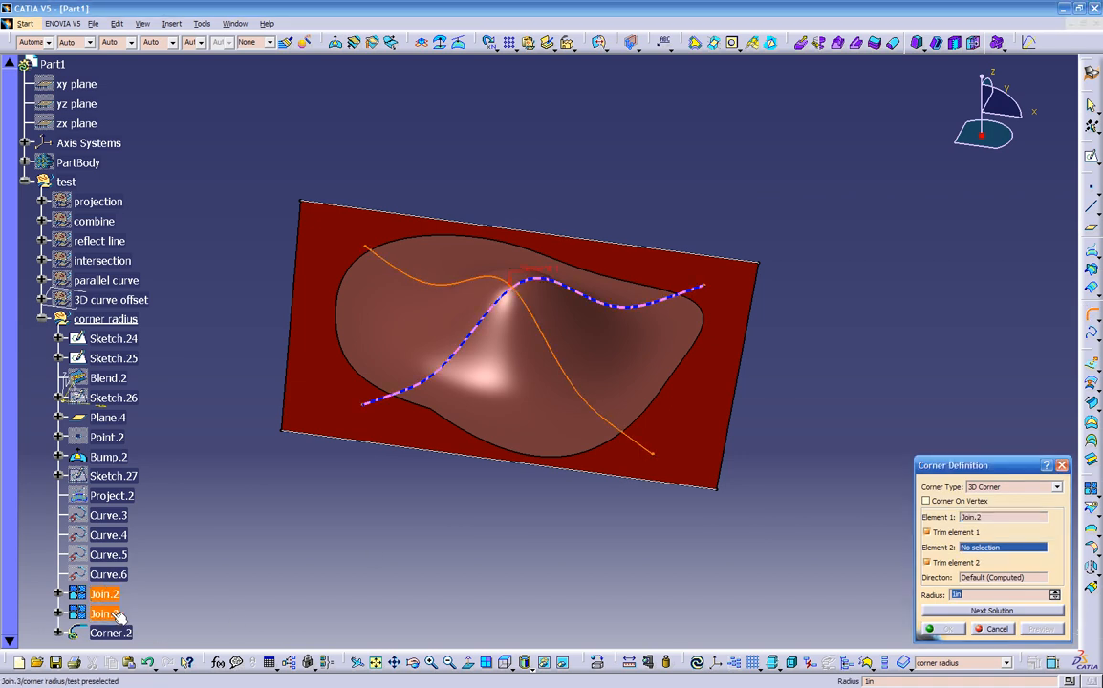
middle_drag(368, 517, 594, 492)
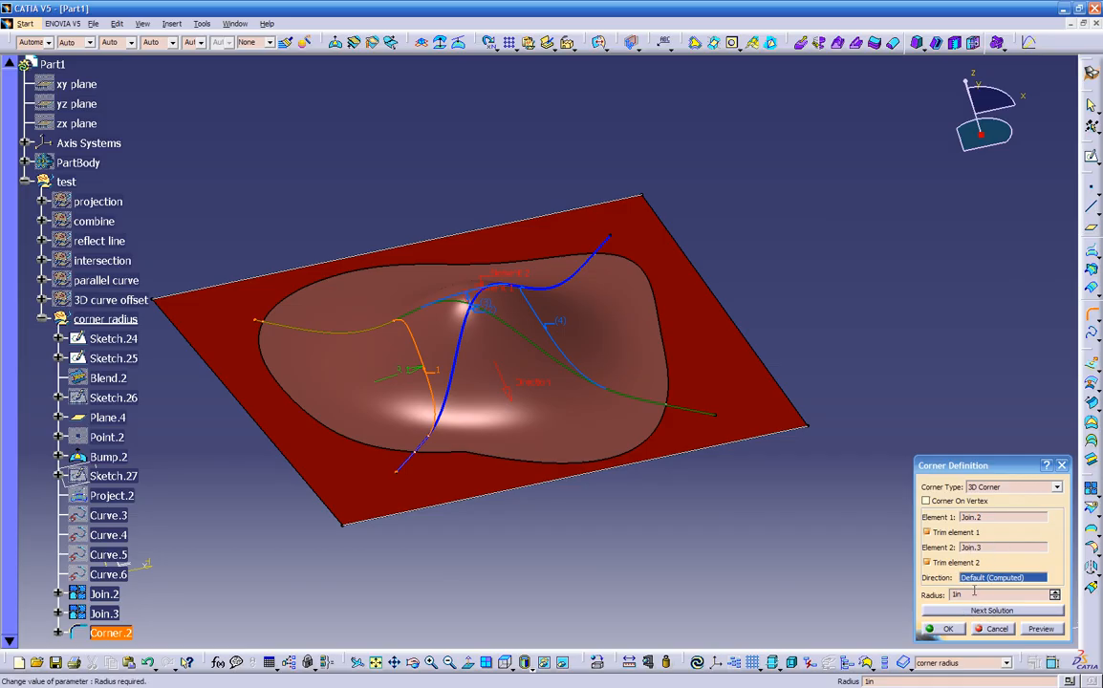
click(974, 593)
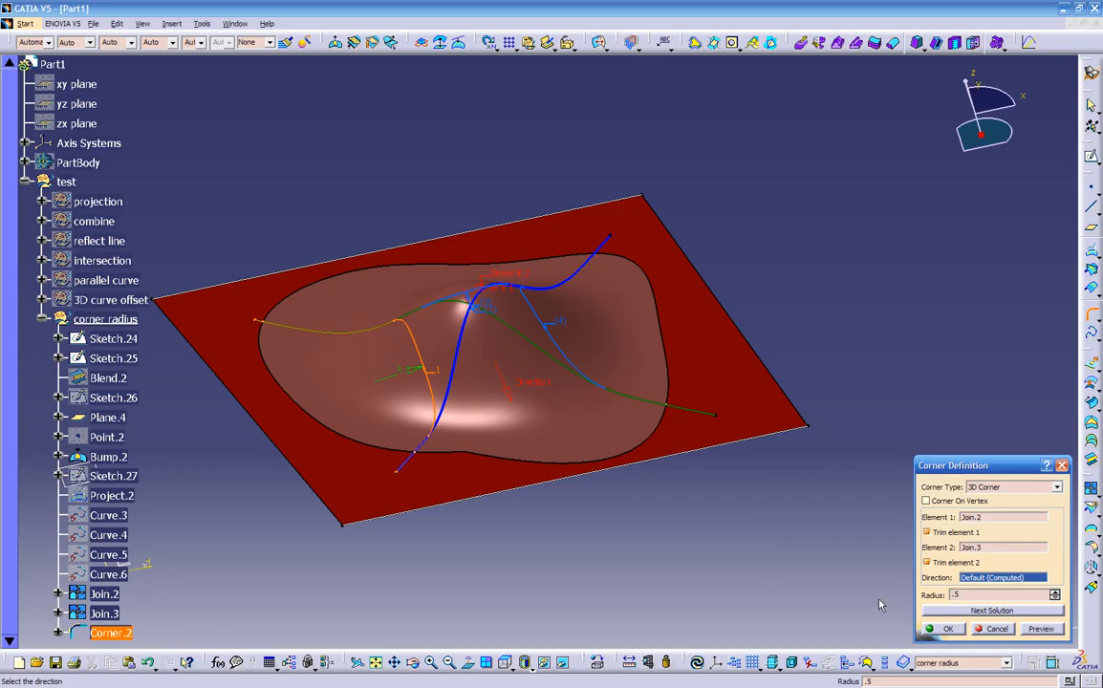
key(Return)
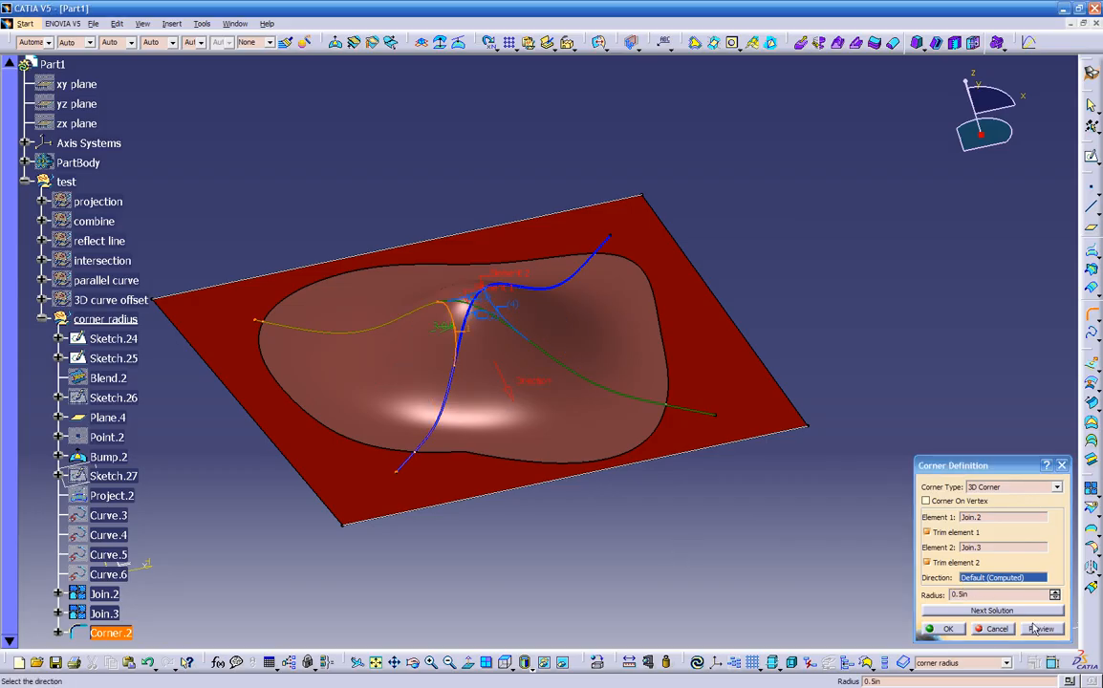
Set the corner radius to 0.8 in, inspect the possible solutions, and create the trimmed corner.
middle_drag(549, 501, 633, 467)
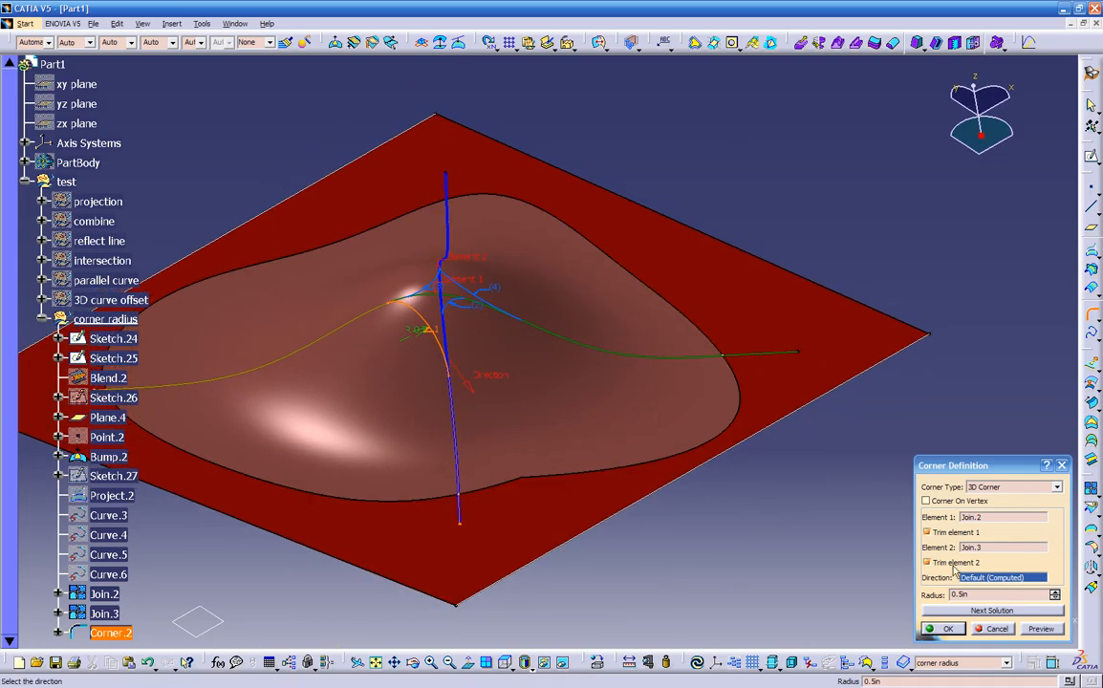
drag(973, 595, 939, 603)
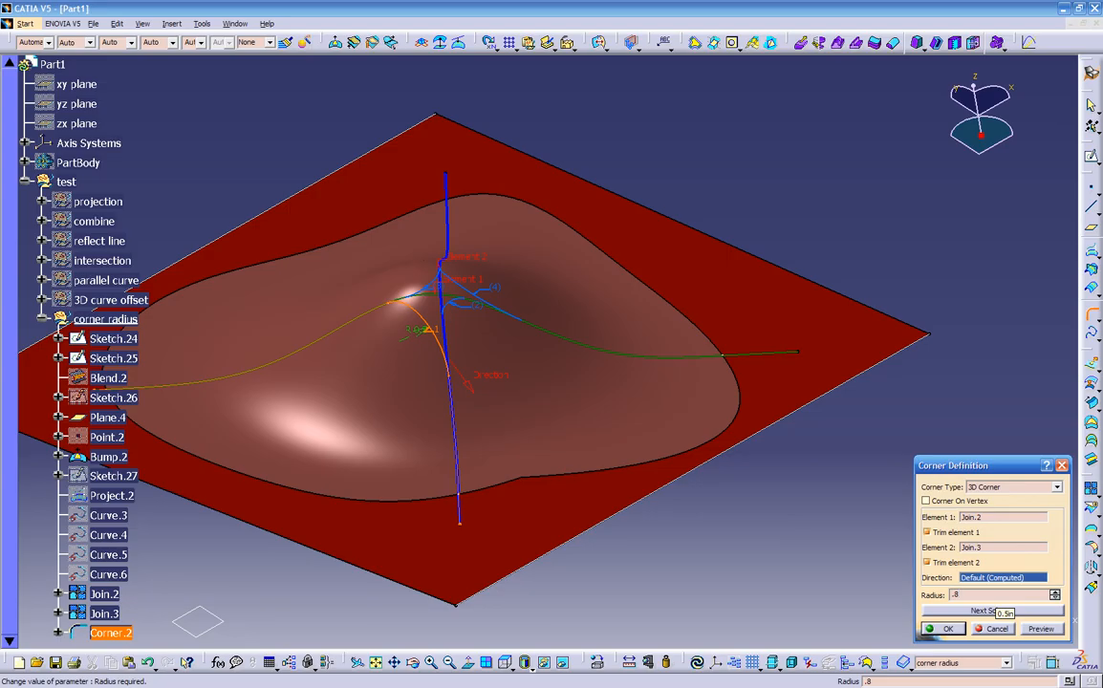
key(Return)
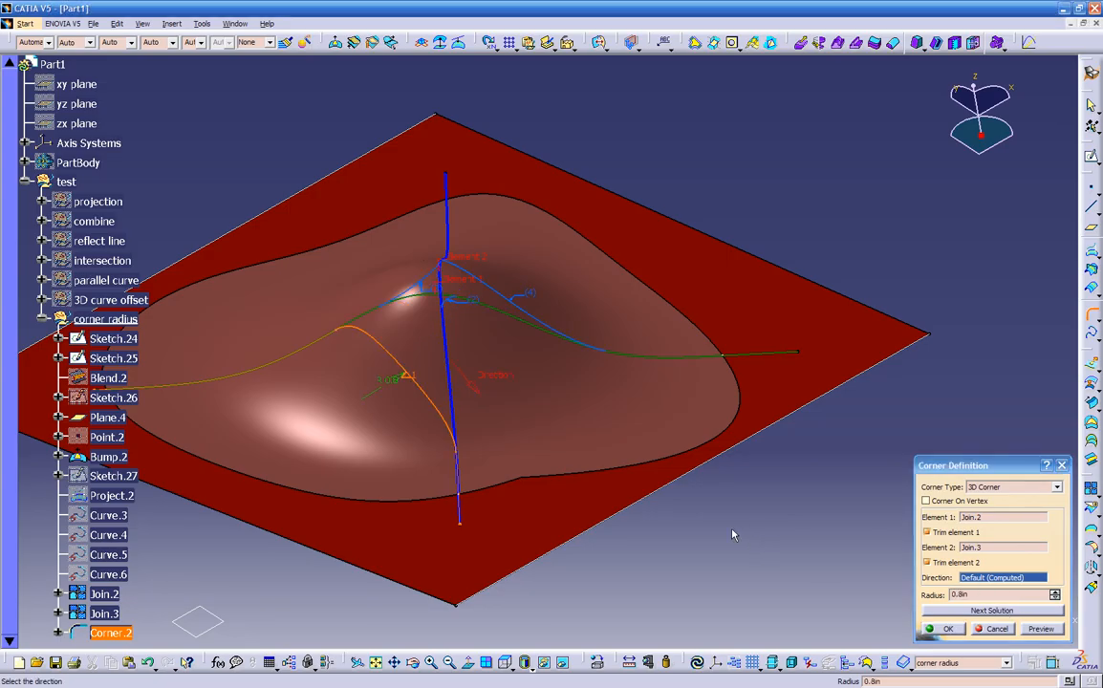
ctrl+middle_drag(569, 434, 339, 271)
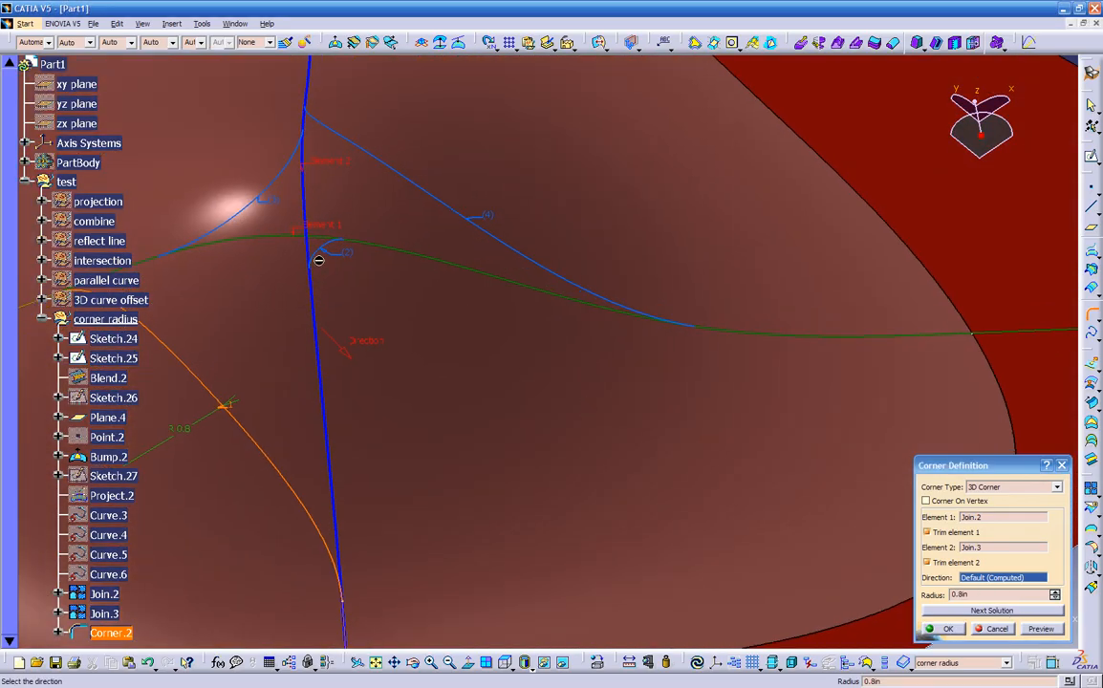
ctrl+middle_drag(424, 346, 603, 432)
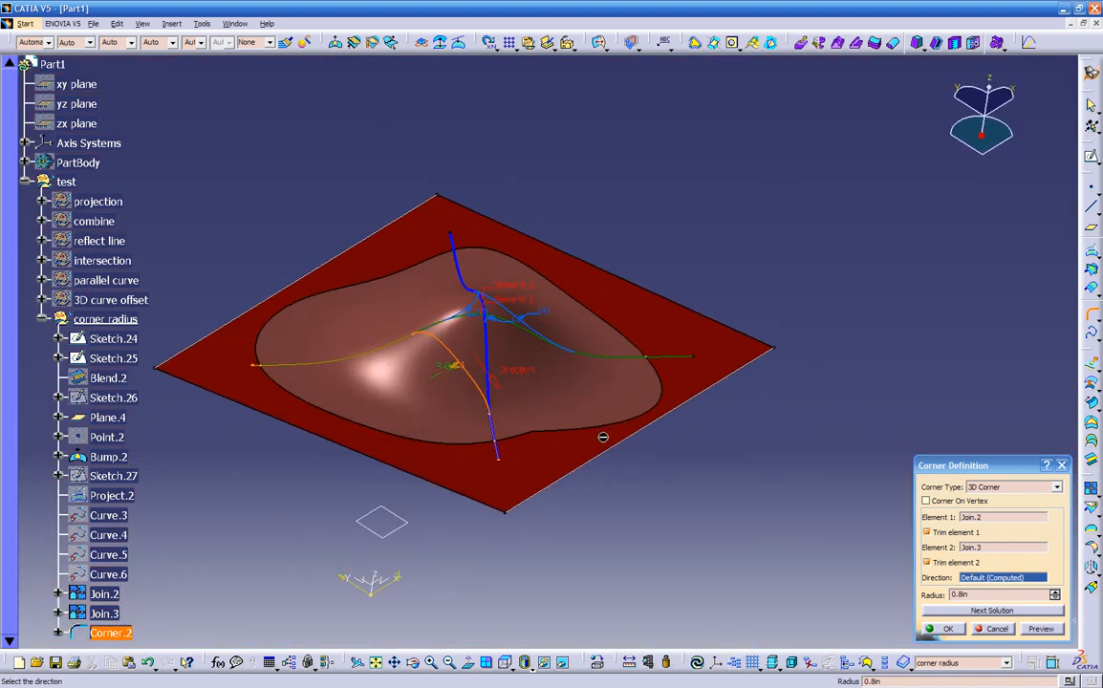
click(1031, 634)
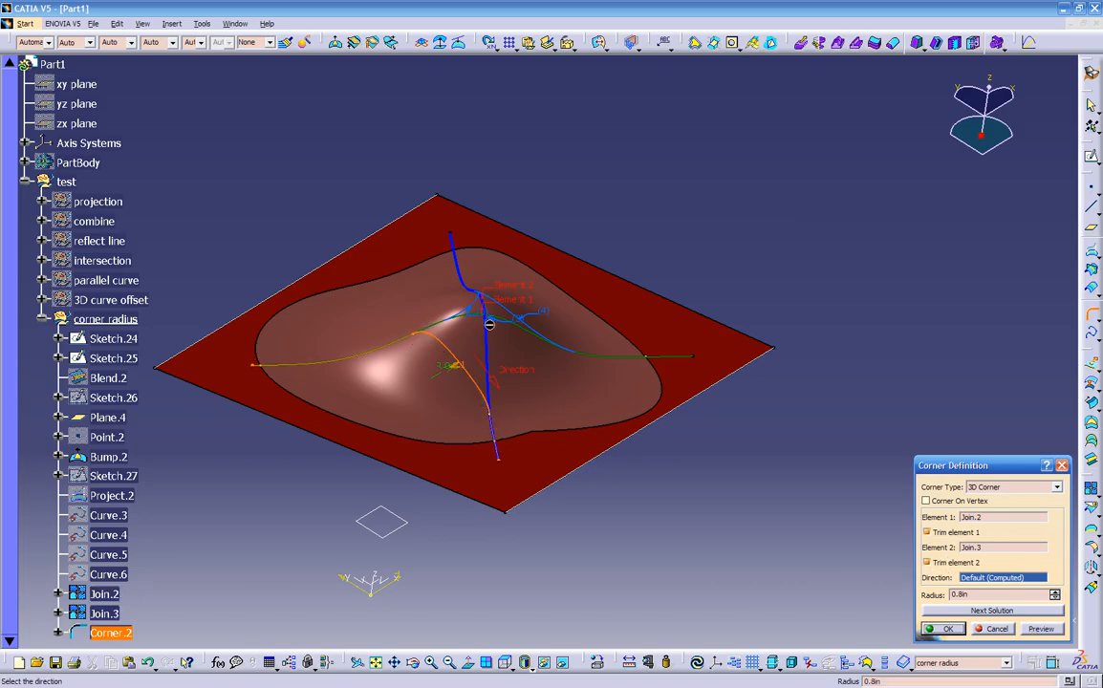
ctrl+middle_drag(552, 427, 609, 450)
click(944, 628)
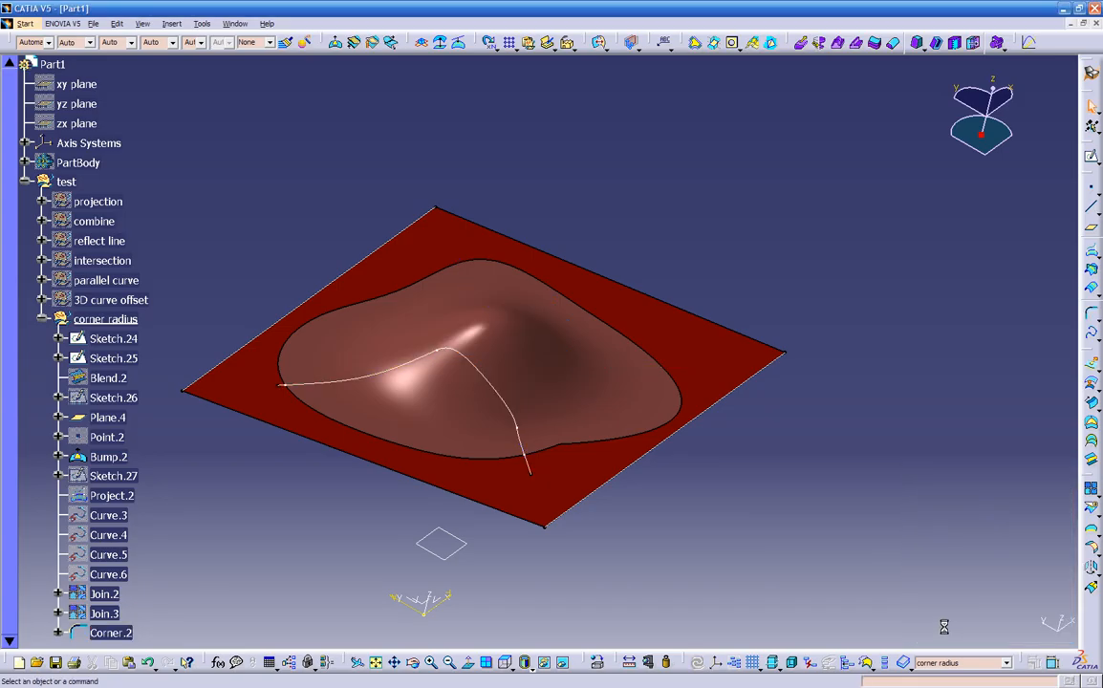
Edit Corner.2 to use its third solution, accept it, and check the resulting curve on the bump.
ctrl+middle_drag(679, 548, 520, 456)
scroll(153, 469, down, 1)
click(111, 574)
double_click(111, 574)
ctrl+middle_drag(403, 529, 534, 385)
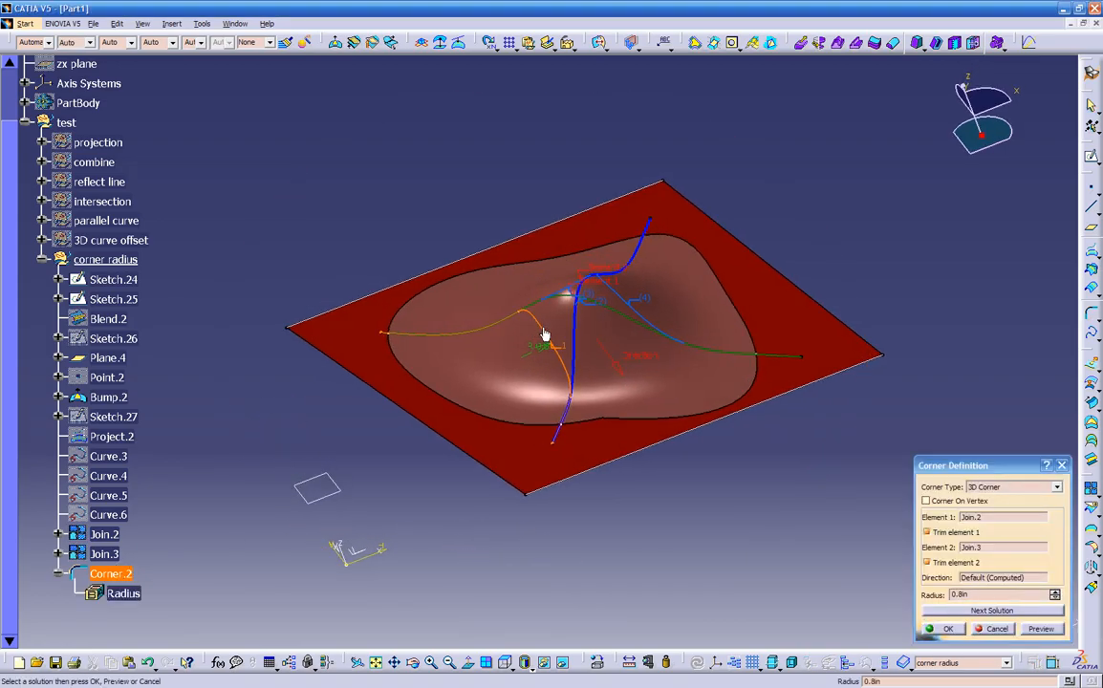
click(989, 612)
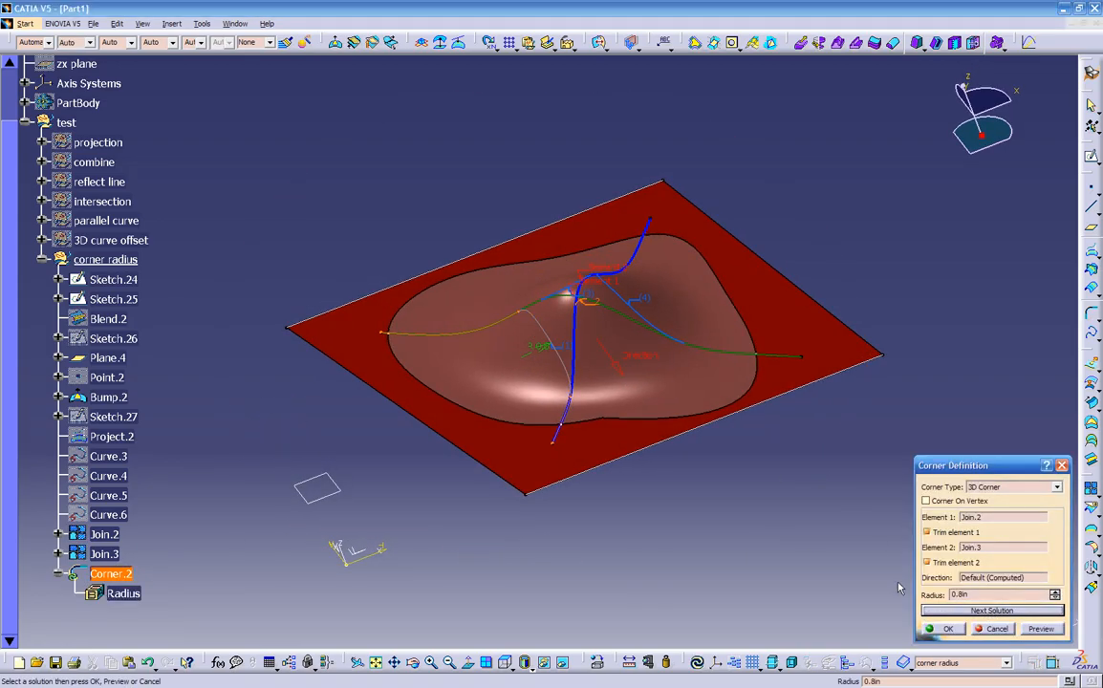
ctrl+middle_drag(655, 507, 770, 411)
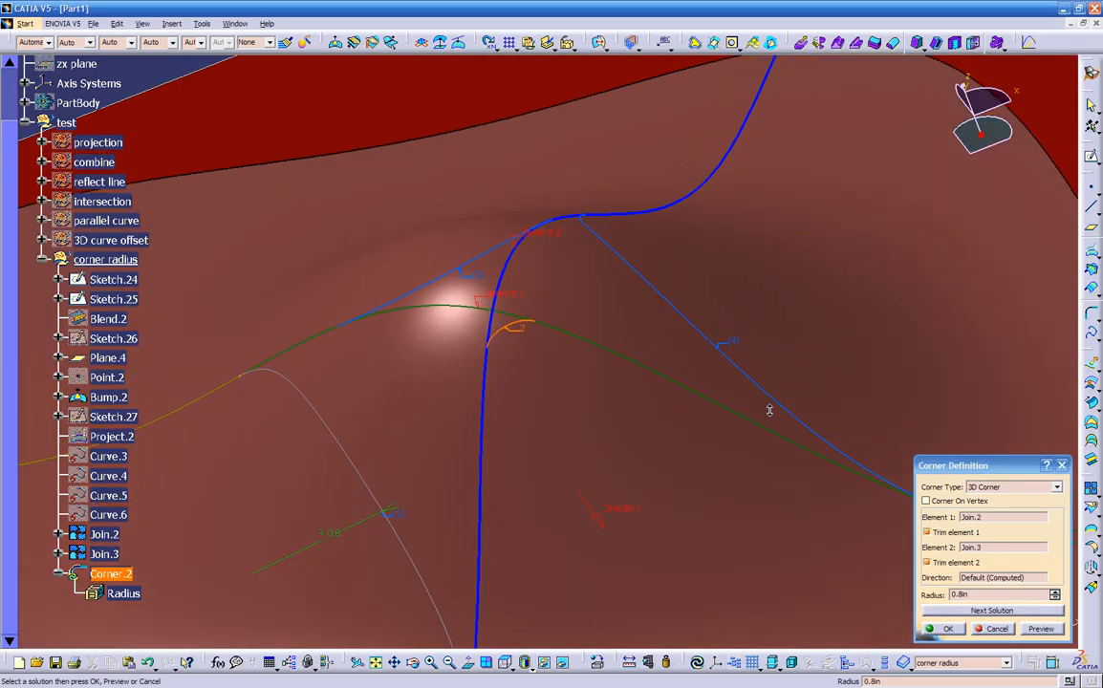
click(963, 612)
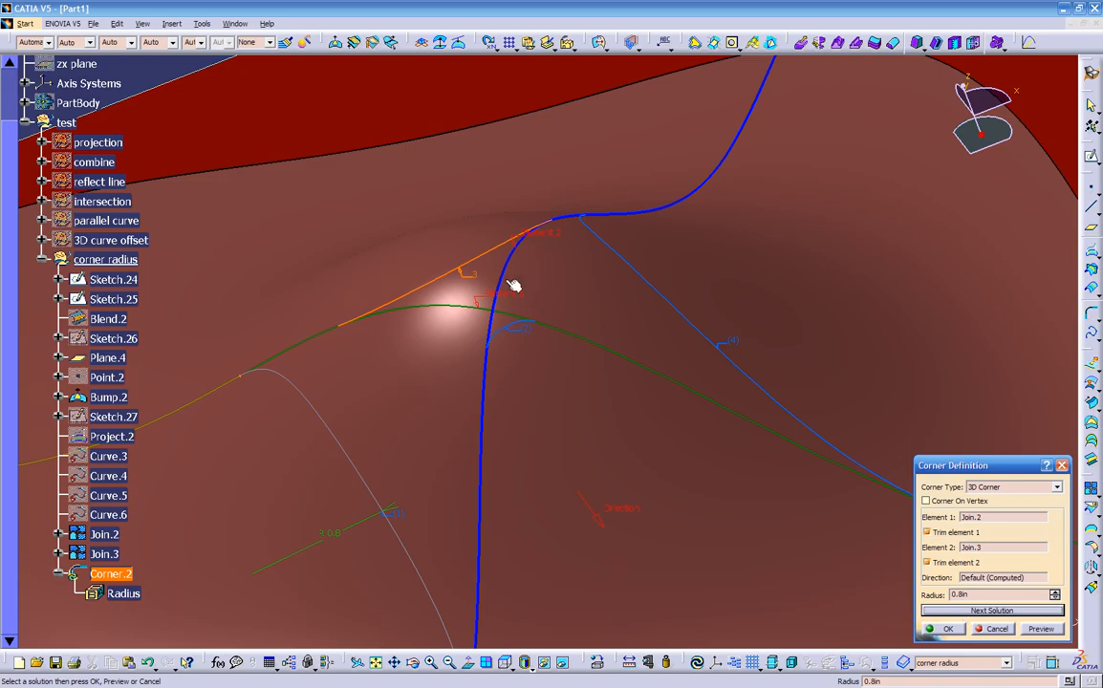
ctrl+middle_drag(569, 380, 956, 586)
click(937, 629)
middle_drag(593, 402, 252, 508)
Reopen Corner.2 and cycle through its solutions to the fourth one.
click(111, 573)
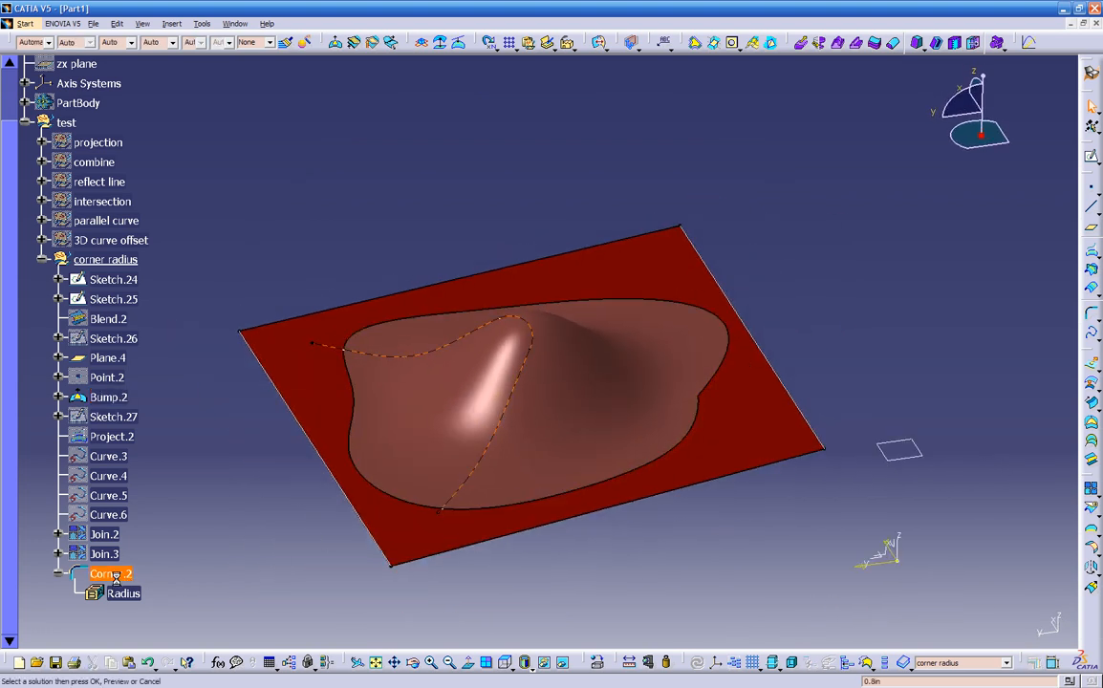
double_click(113, 575)
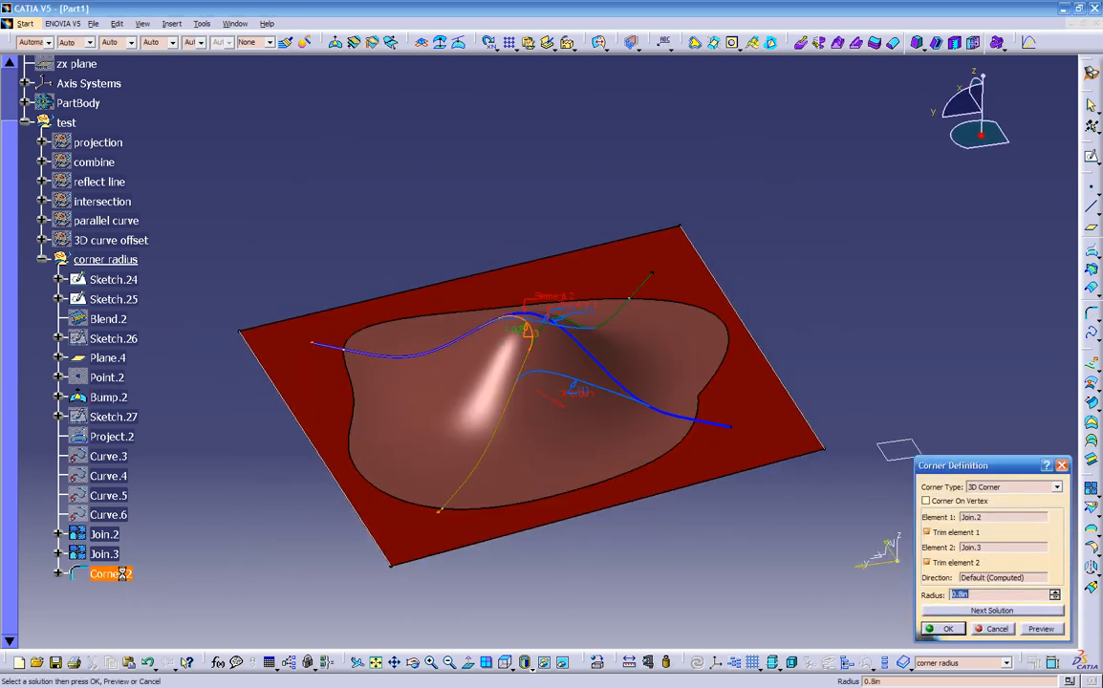
click(944, 612)
click(945, 611)
click(945, 612)
click(944, 612)
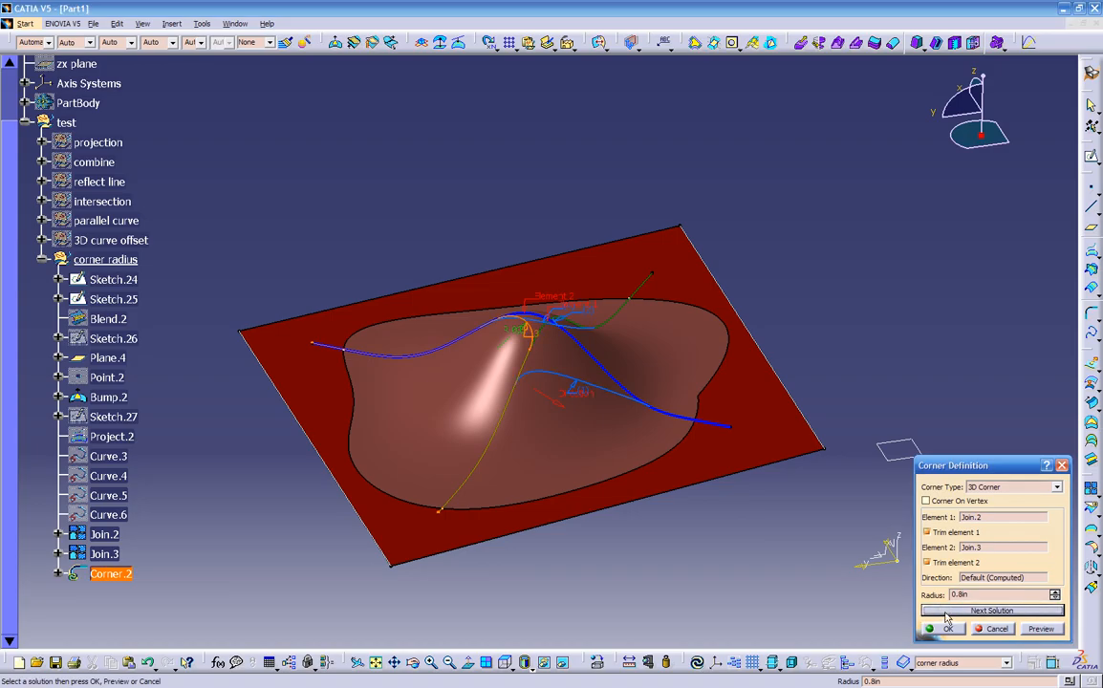
middle_drag(669, 521, 554, 508)
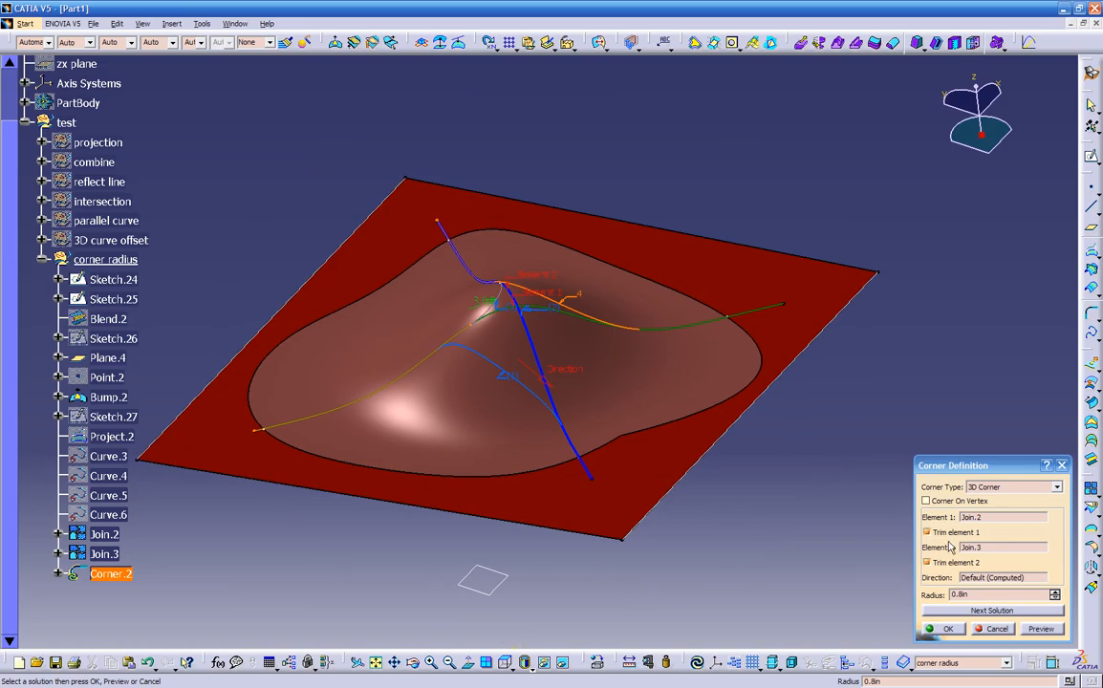
Turn off trimming of both elements for Corner.2, accept the change, and check the untrimmed curves.
click(951, 536)
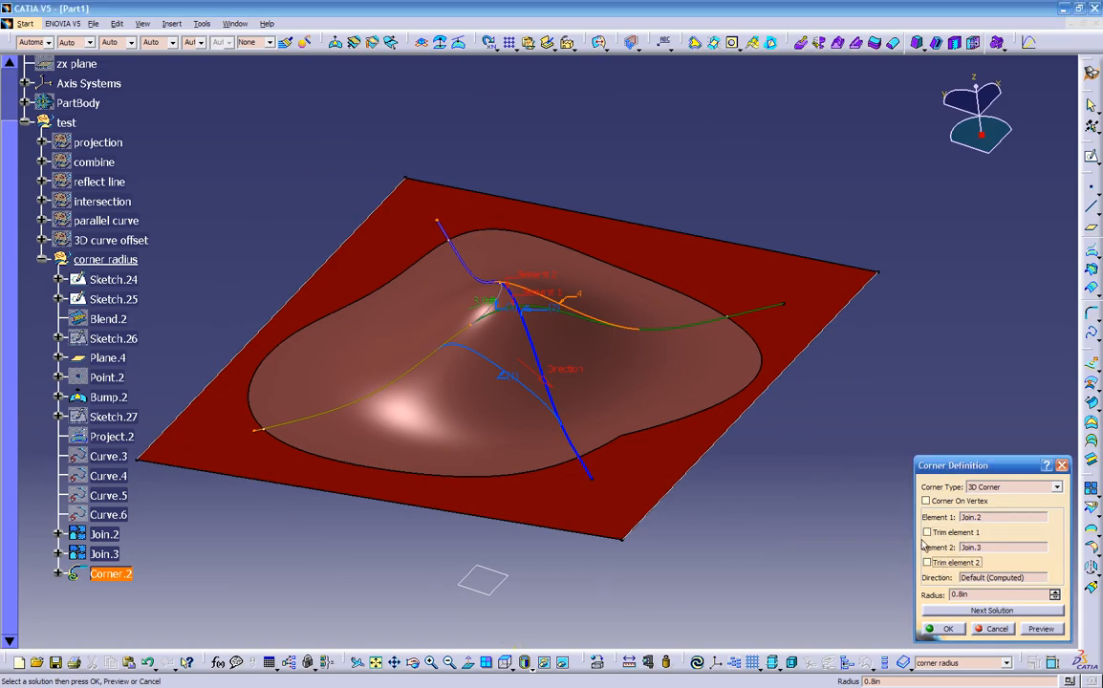
click(1027, 630)
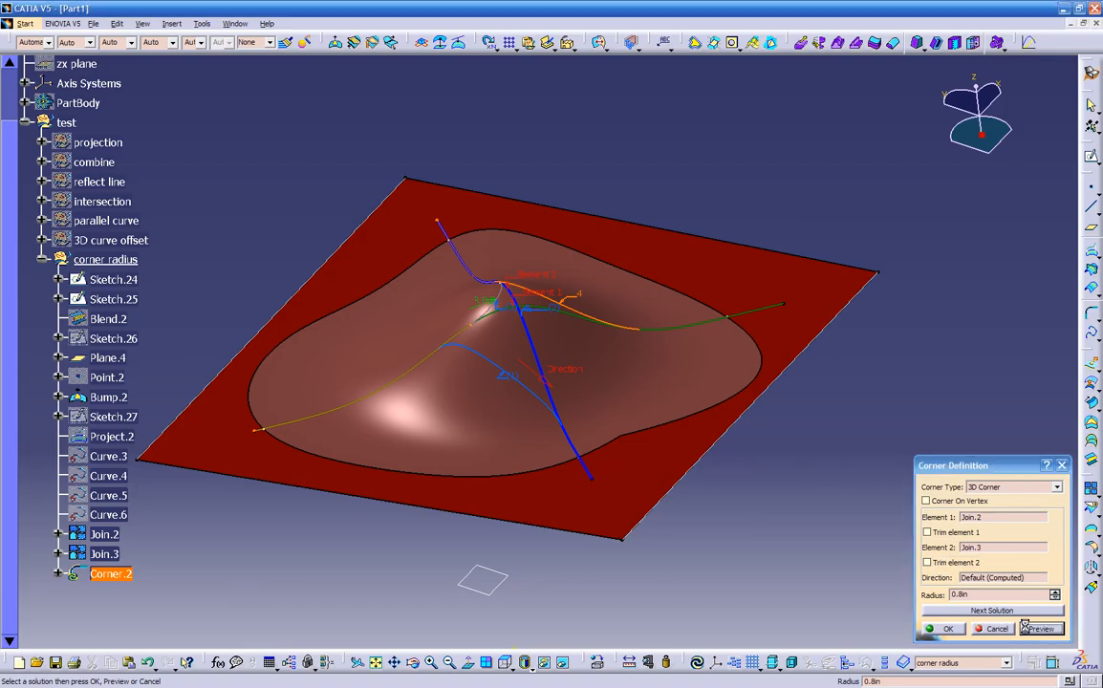
click(952, 630)
middle_drag(816, 480, 411, 468)
middle_drag(618, 455, 287, 516)
Edit Corner.2 to use its first solution, accept it, and check the corner between the joined curves.
click(109, 573)
double_click(109, 572)
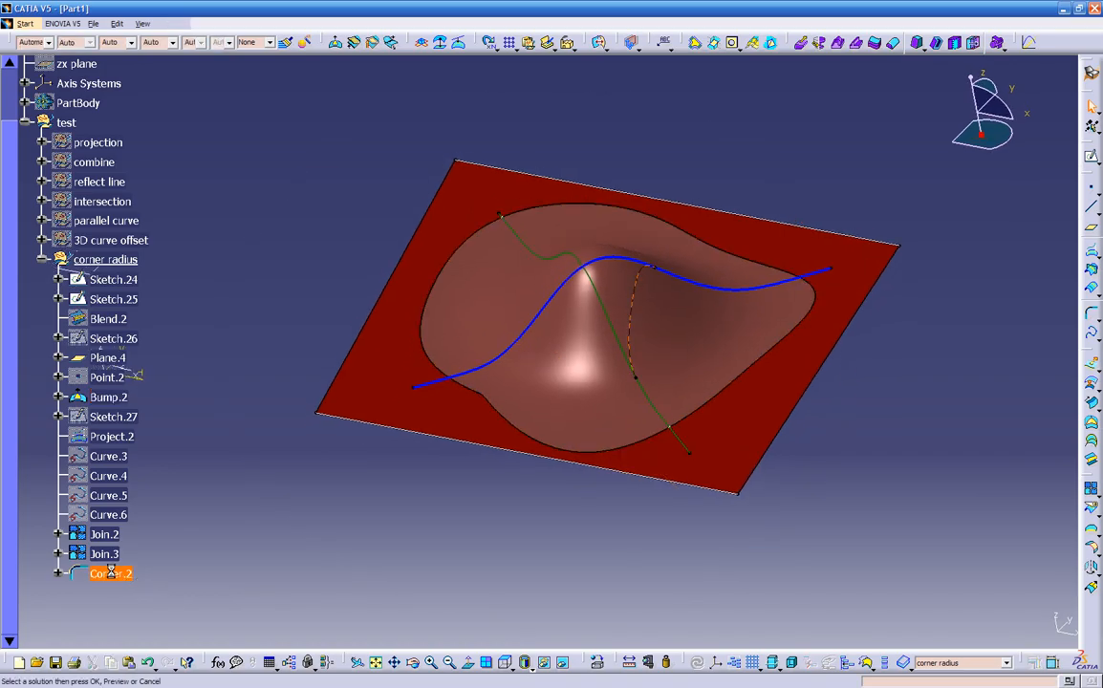
click(955, 612)
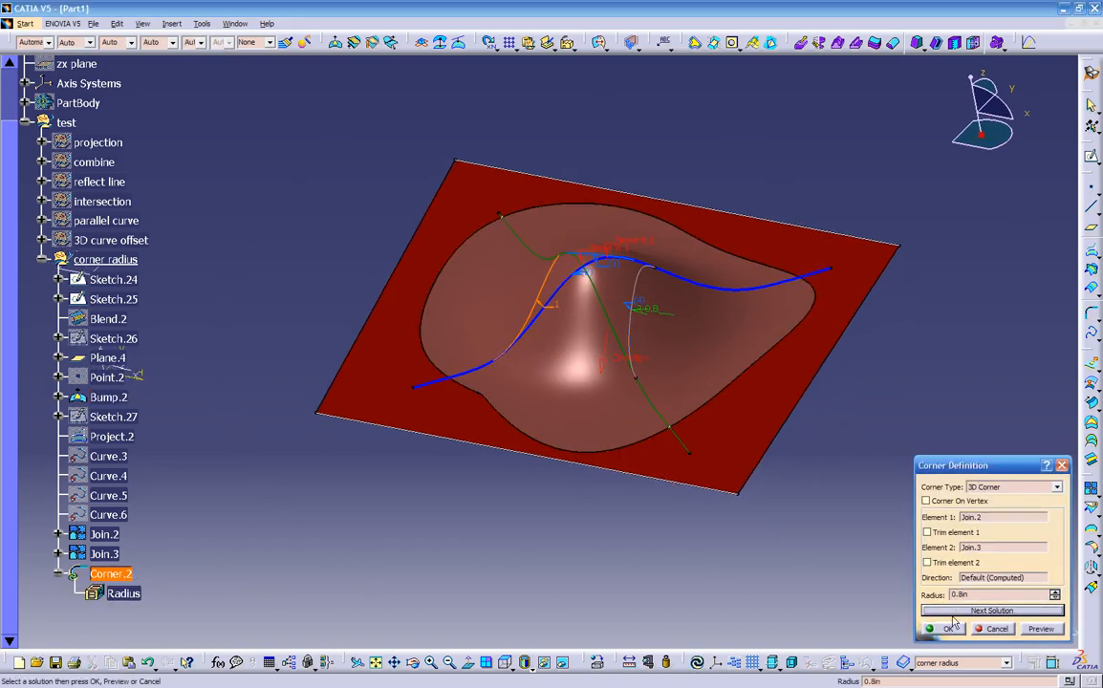
click(943, 631)
middle_drag(636, 499, 408, 462)
Copy Corner.2 and paste a duplicate of it into the corner radius set.
click(122, 574)
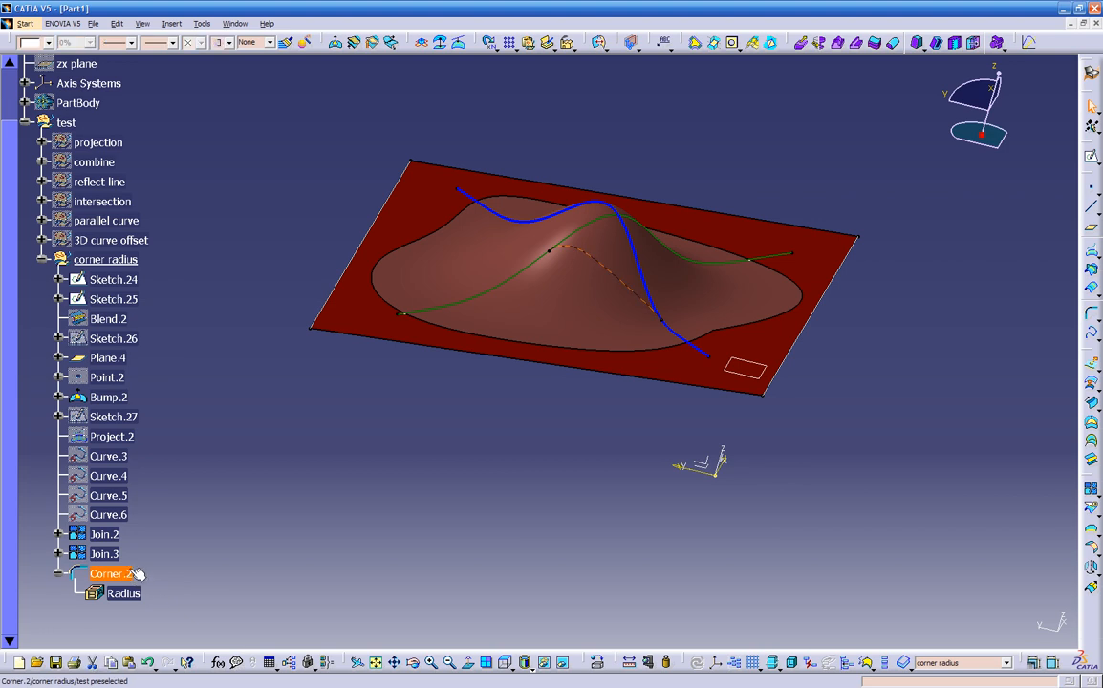
scroll(138, 574, down, 2)
click(58, 455)
right_click(120, 461)
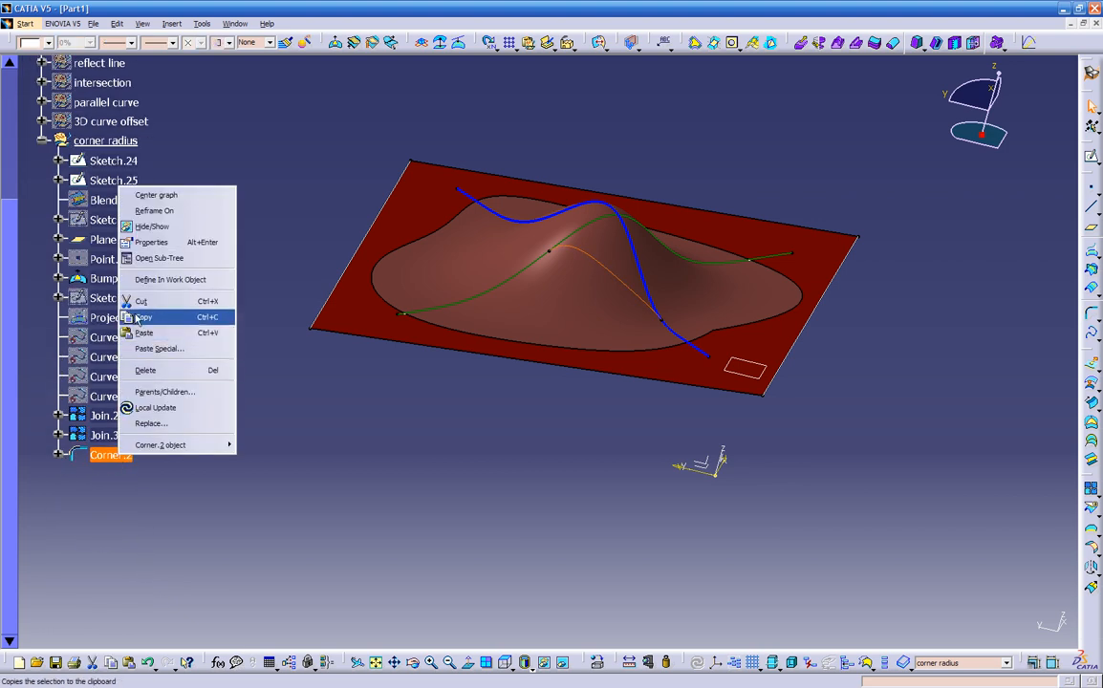
click(122, 289)
click(113, 456)
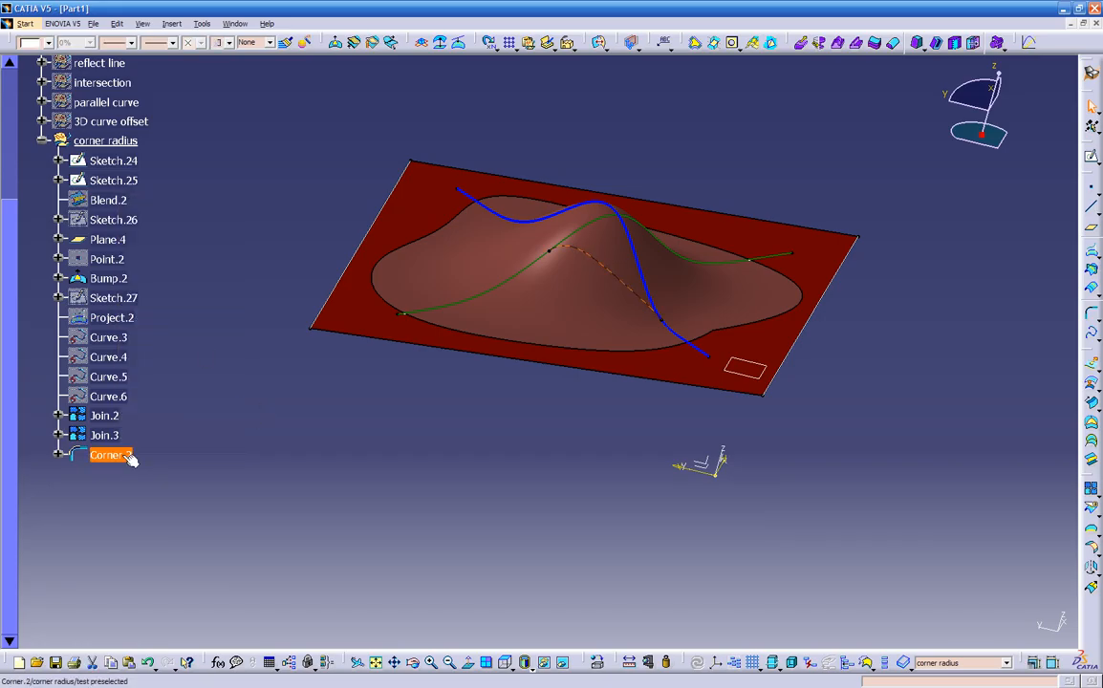
key(ctrl+v)
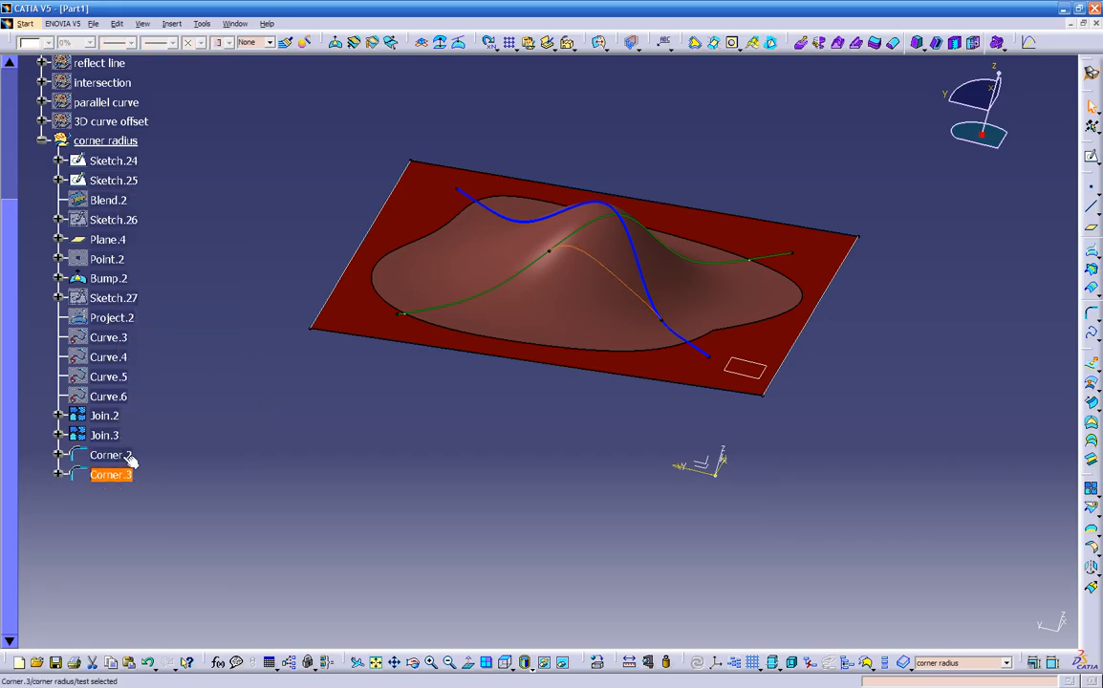
Edit Corner.3 to use its second solution, accept it, and check the corner near the bump's peak.
double_click(109, 477)
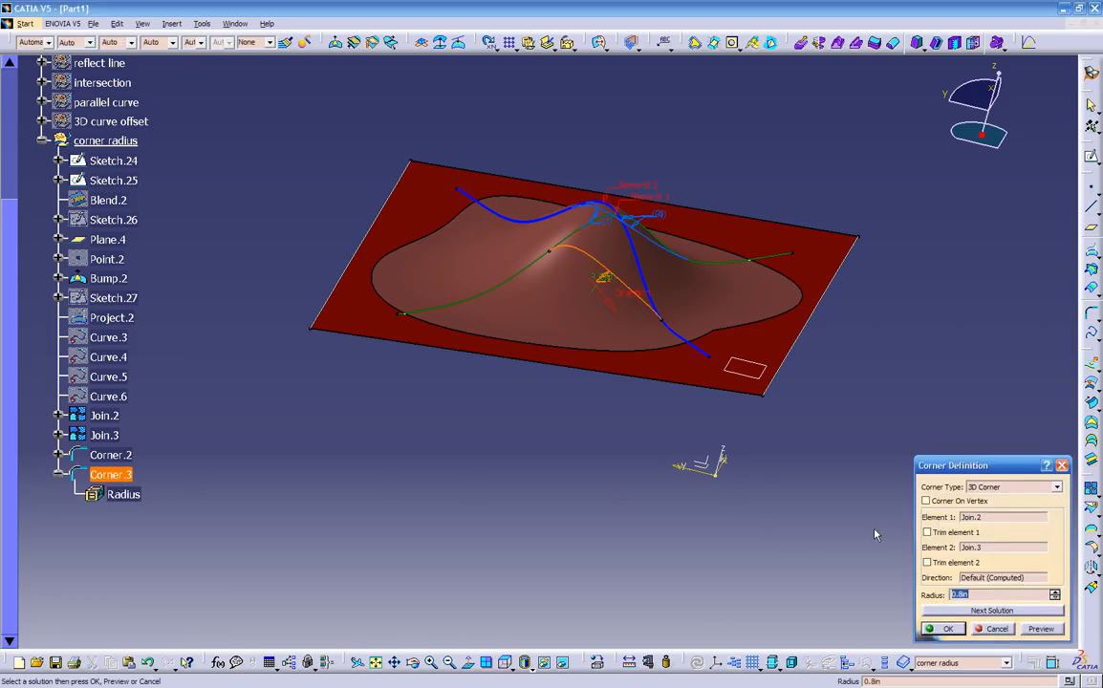
click(941, 611)
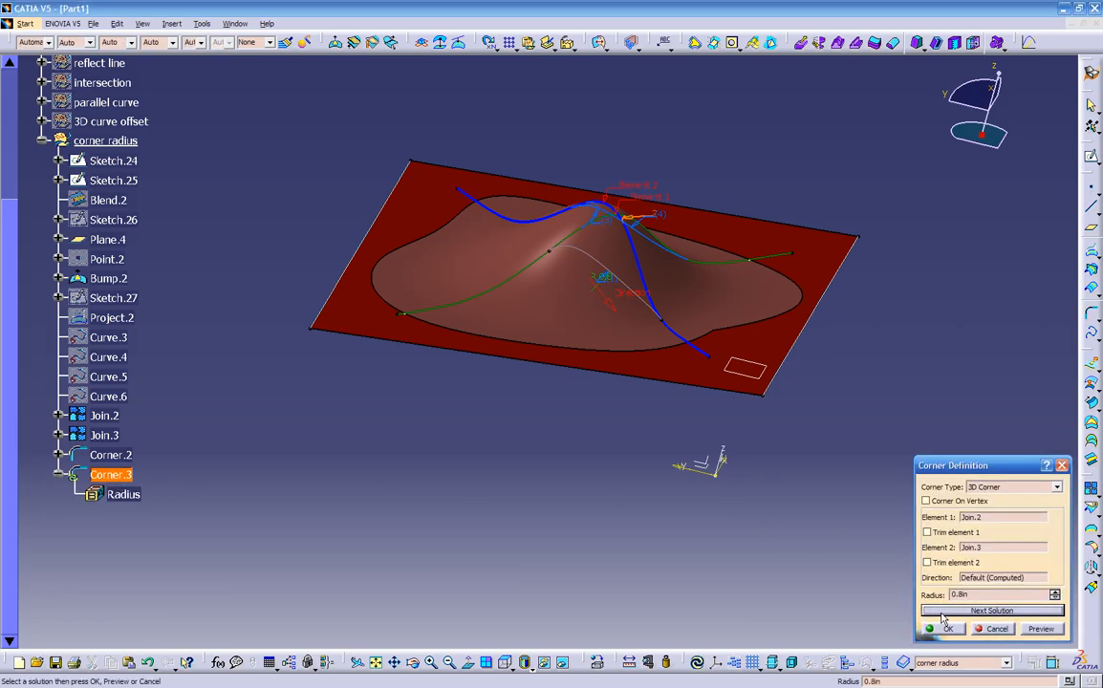
click(948, 629)
middle_drag(685, 523, 335, 467)
middle_drag(588, 440, 615, 247)
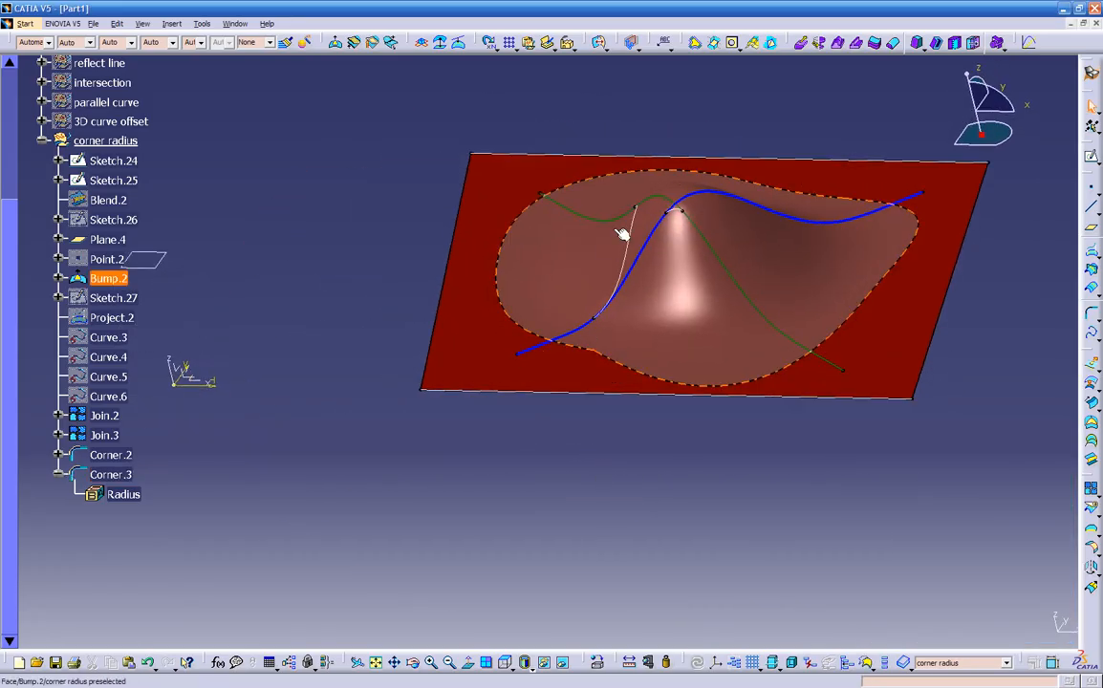
Paste another duplicate of Corner.2 below Corner.3 and set it to its second solution.
click(60, 474)
click(108, 476)
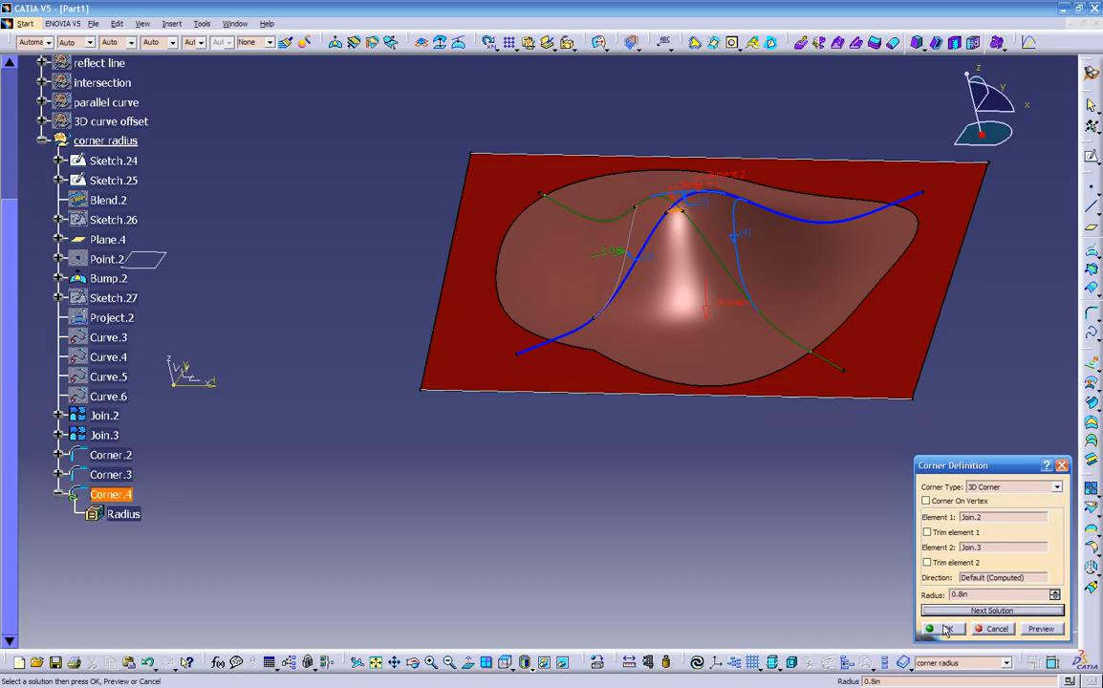
click(942, 628)
middle_drag(942, 628, 581, 536)
middle_drag(267, 494, 478, 500)
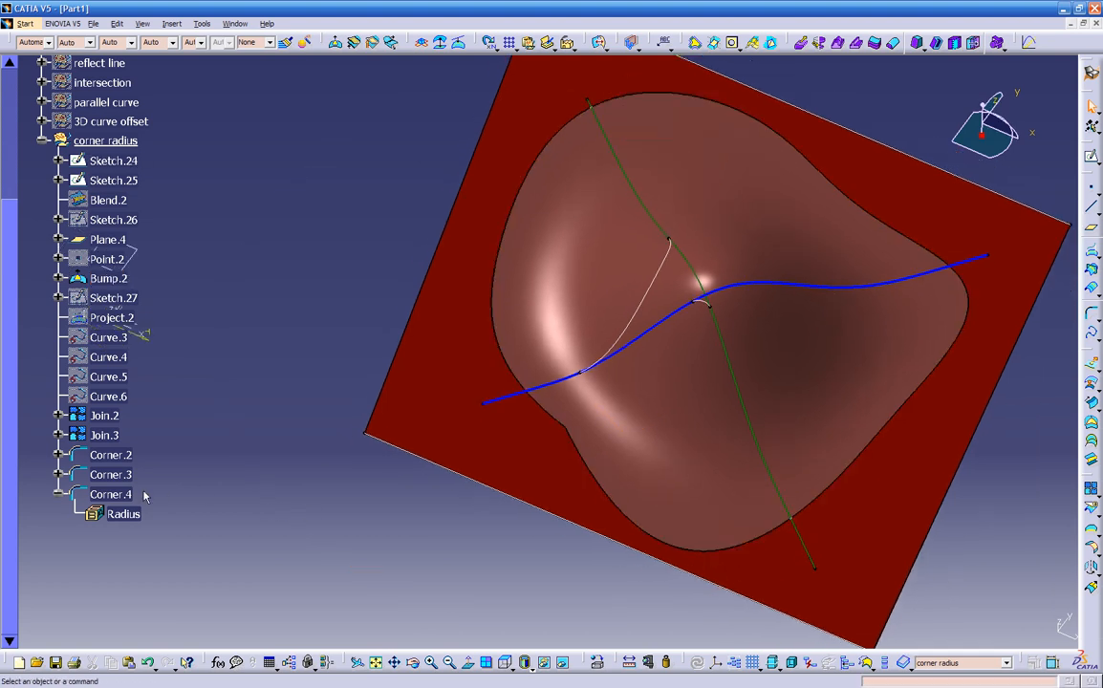
Edit Corner.4 to use its third solution and accept the change.
double_click(111, 494)
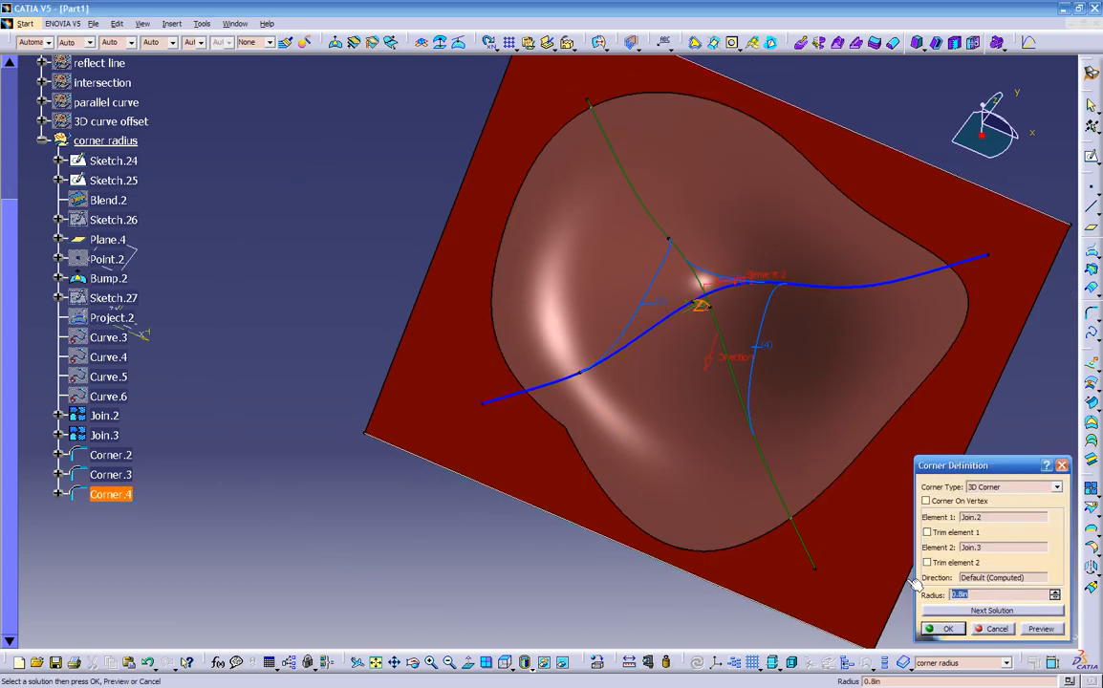
click(942, 614)
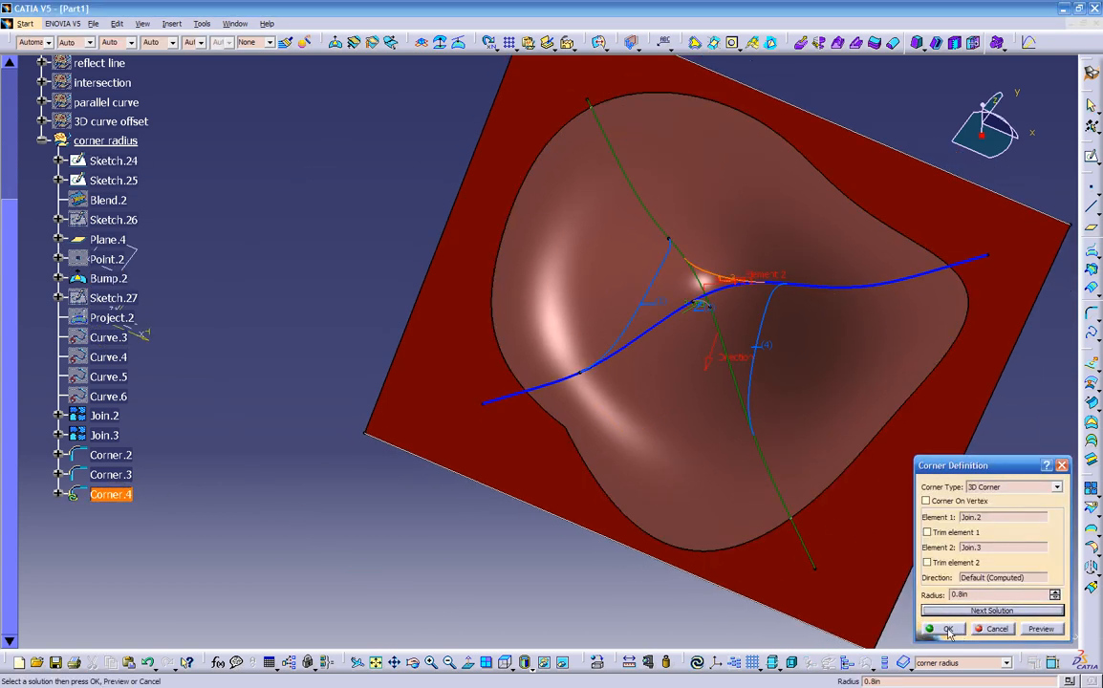
click(947, 630)
middle_drag(666, 566, 678, 519)
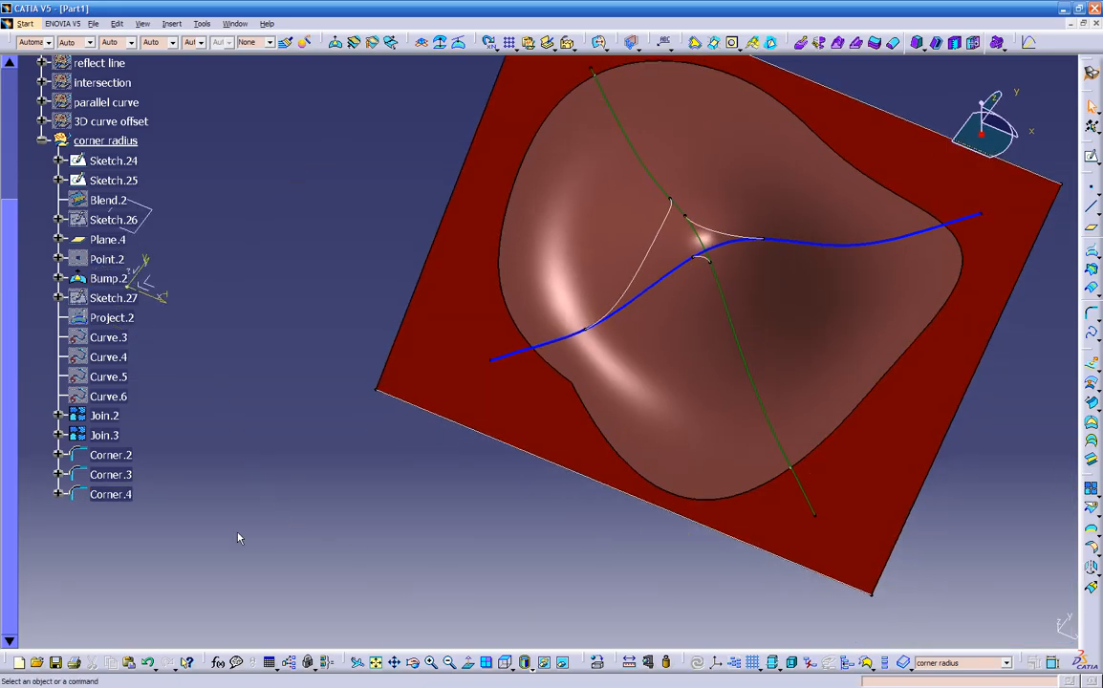
Paste one more duplicate of Corner.2, set it to its fourth solution after a preview, and inspect the corners around the crossing curves.
click(120, 500)
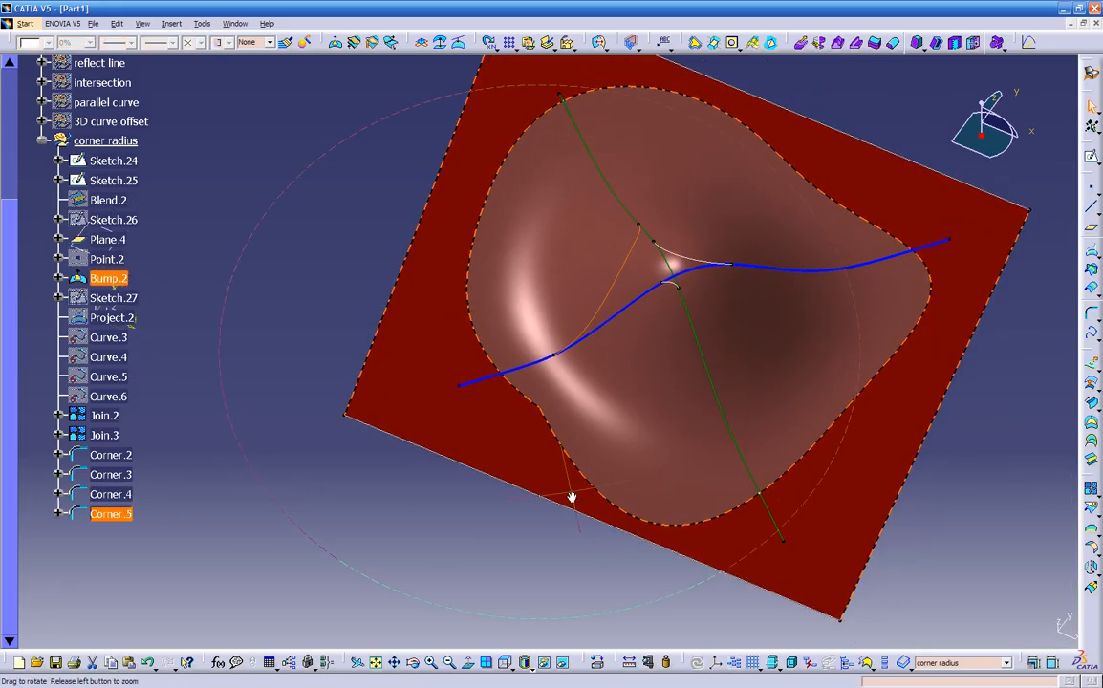
click(110, 516)
double_click(110, 516)
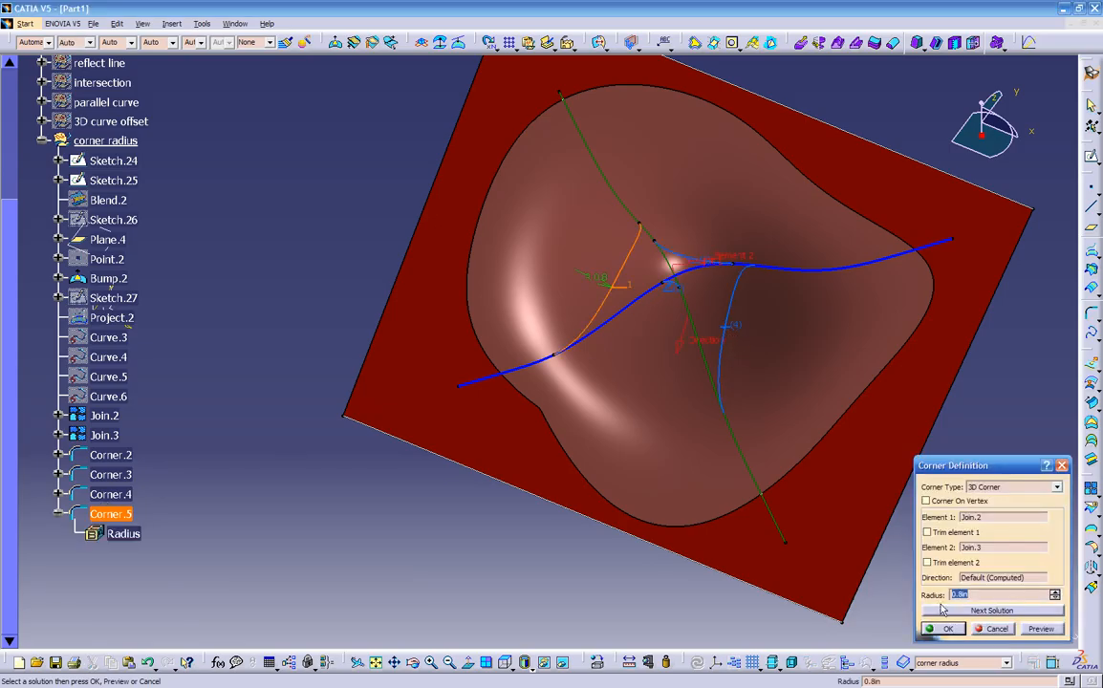
click(943, 612)
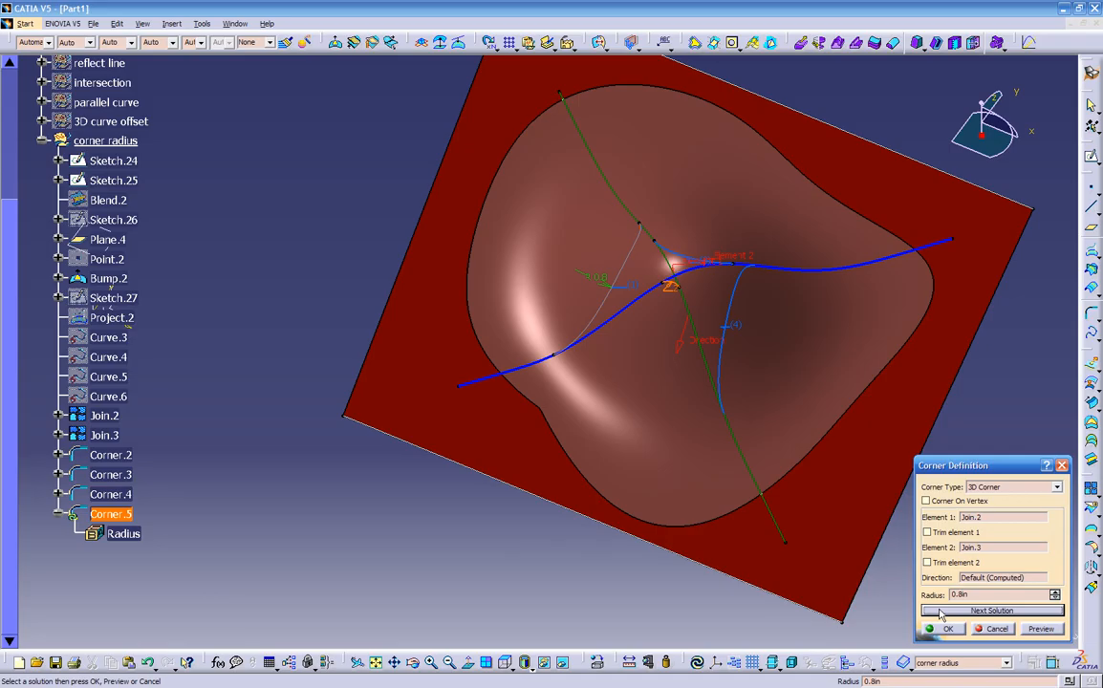
click(940, 611)
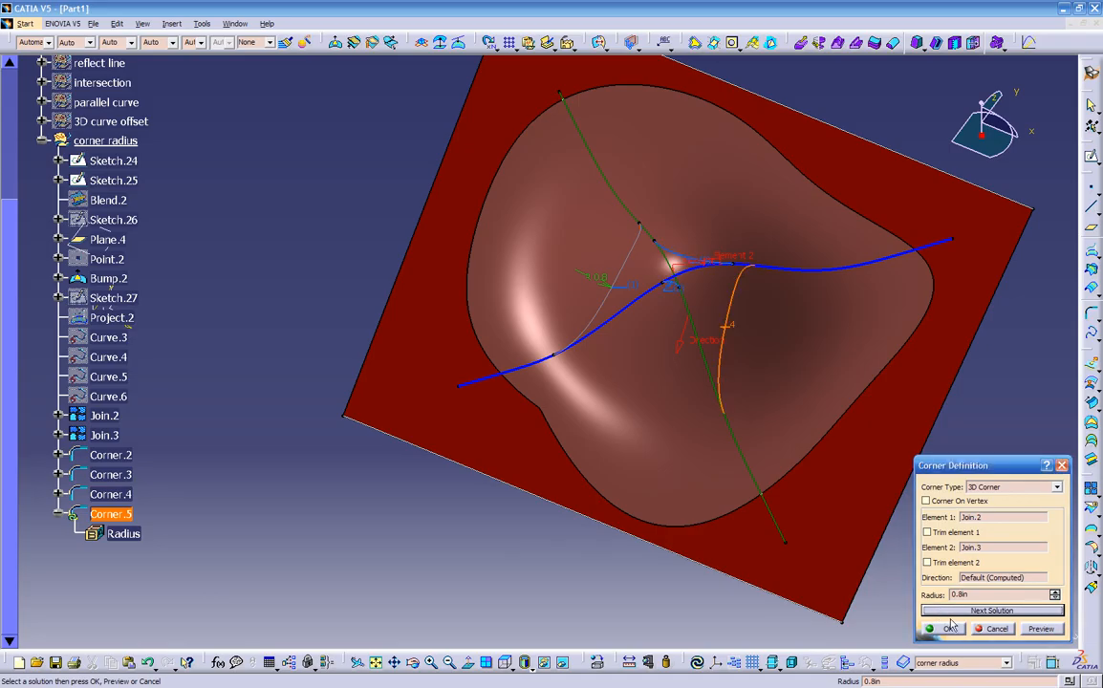
click(1029, 631)
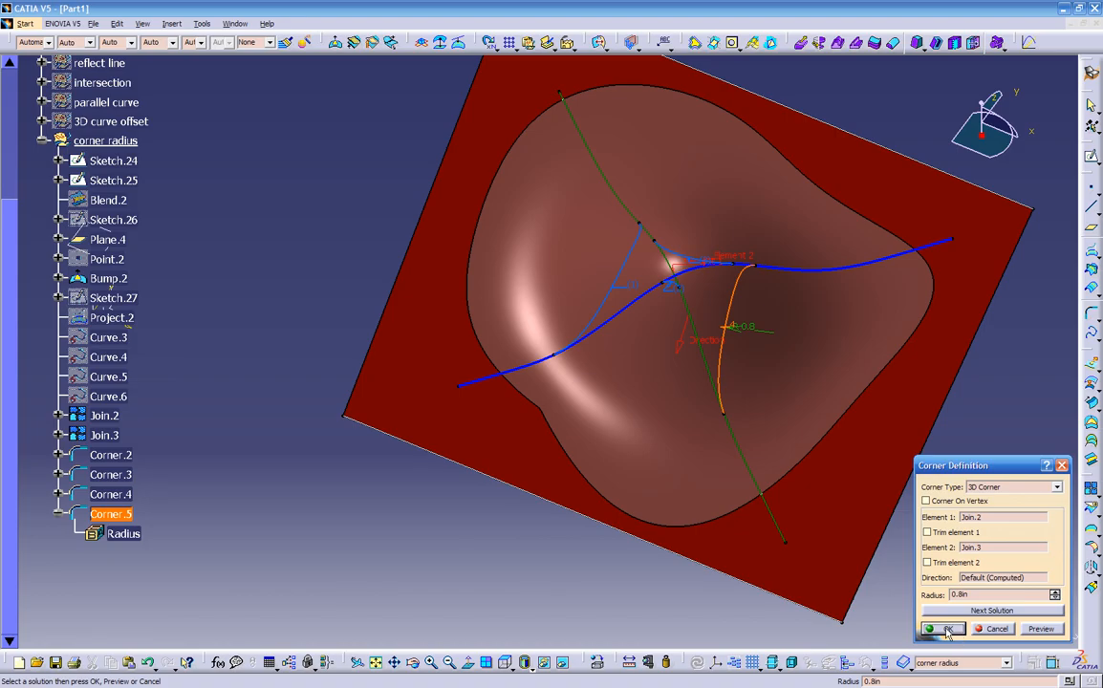
click(947, 629)
middle_drag(823, 550, 368, 437)
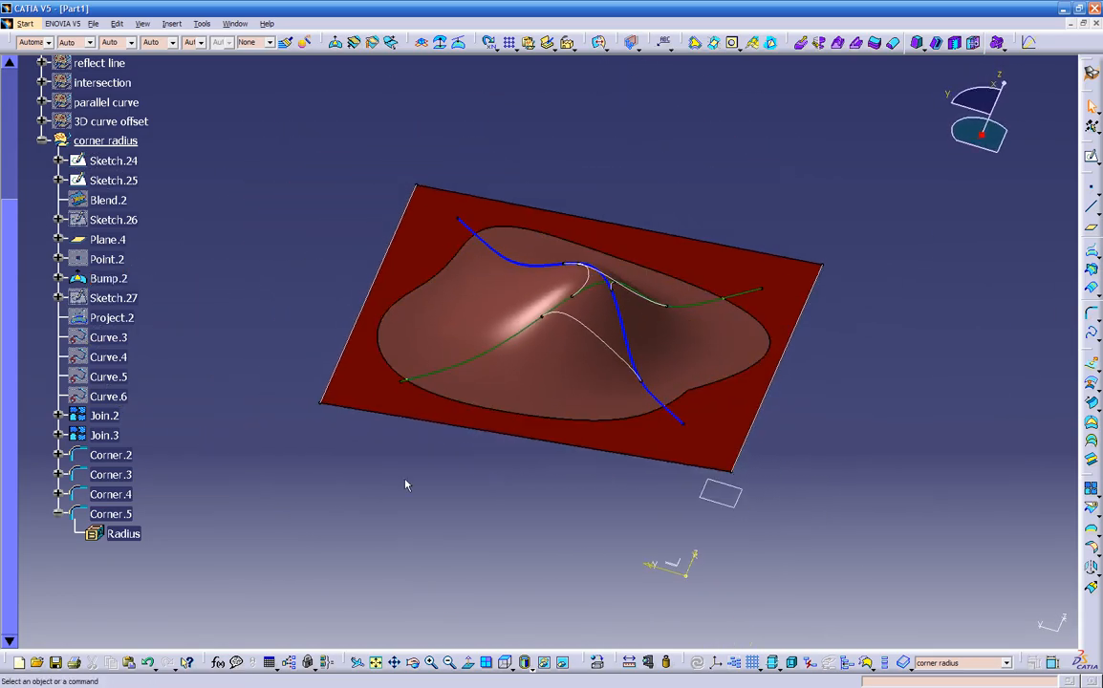
click(58, 513)
scroll(194, 464, up, 1)
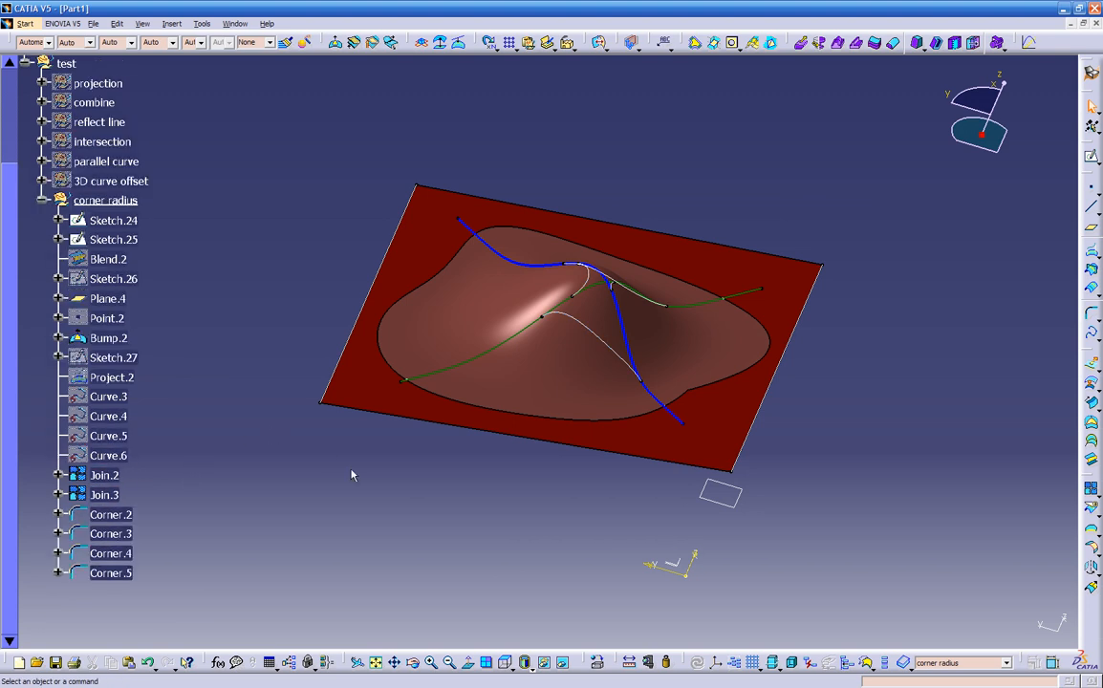